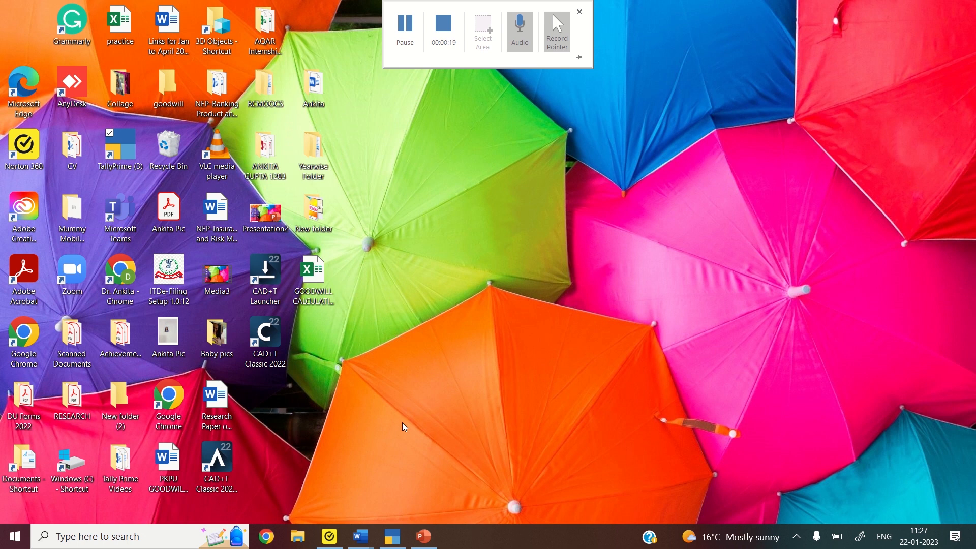
# Switch to the Word document 'B_com_tally I sem Sum 1' from its taskbar thumbnail
pyautogui.moveTo(367, 532)
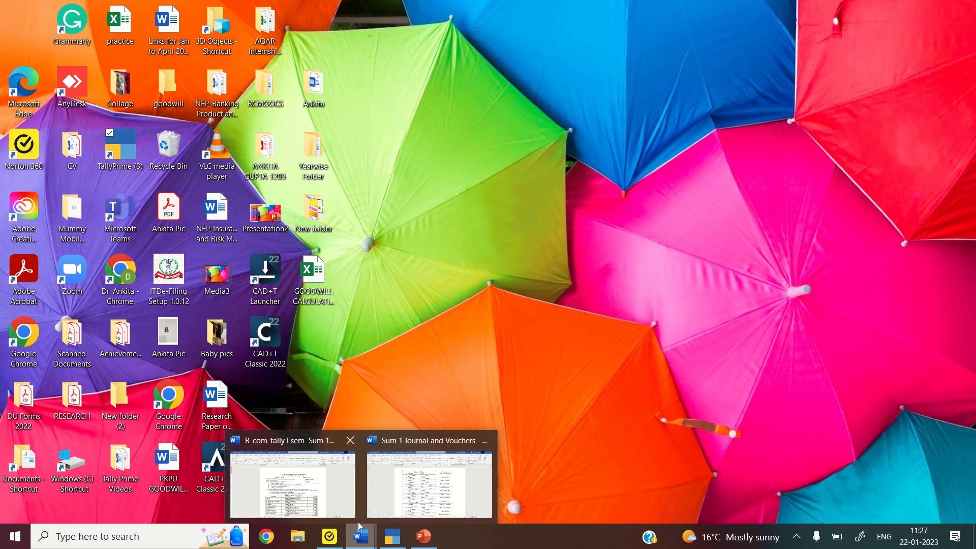
pyautogui.moveTo(329, 500)
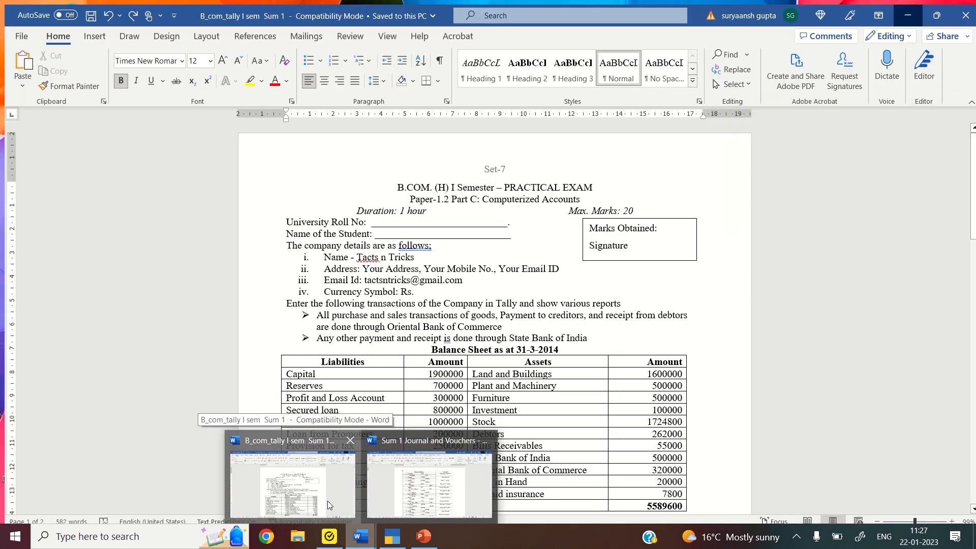
pyautogui.click(327, 501)
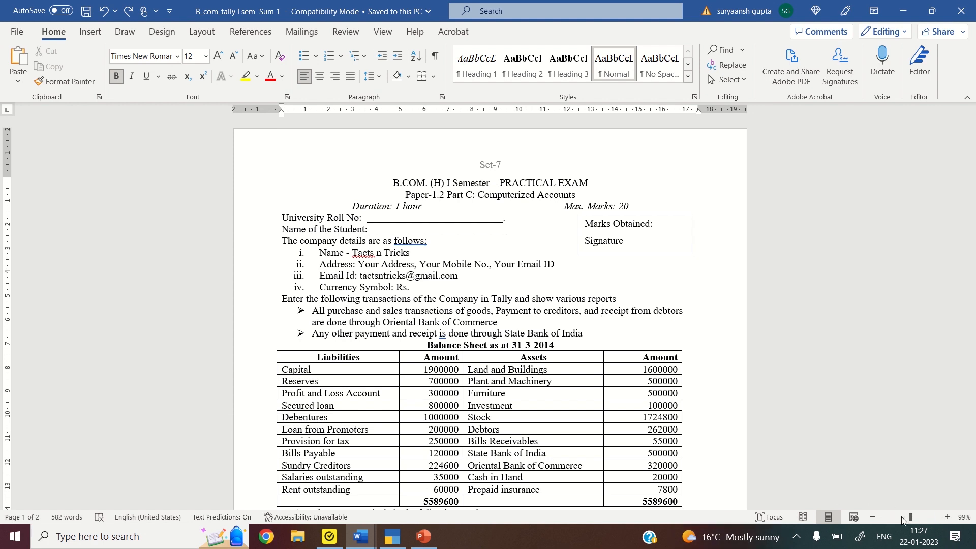
pyautogui.click(898, 517)
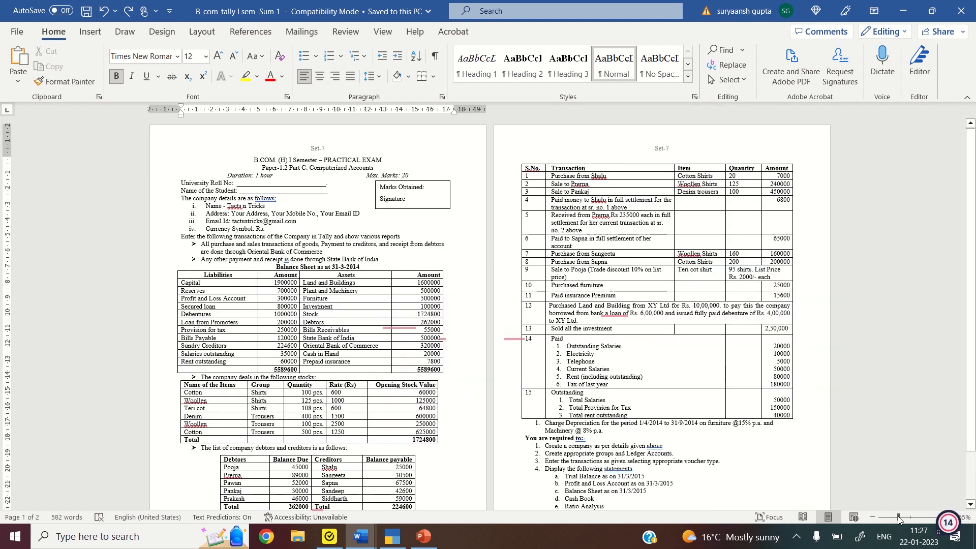
pyautogui.scroll(-1, 411, 458)
pyautogui.click(411, 502)
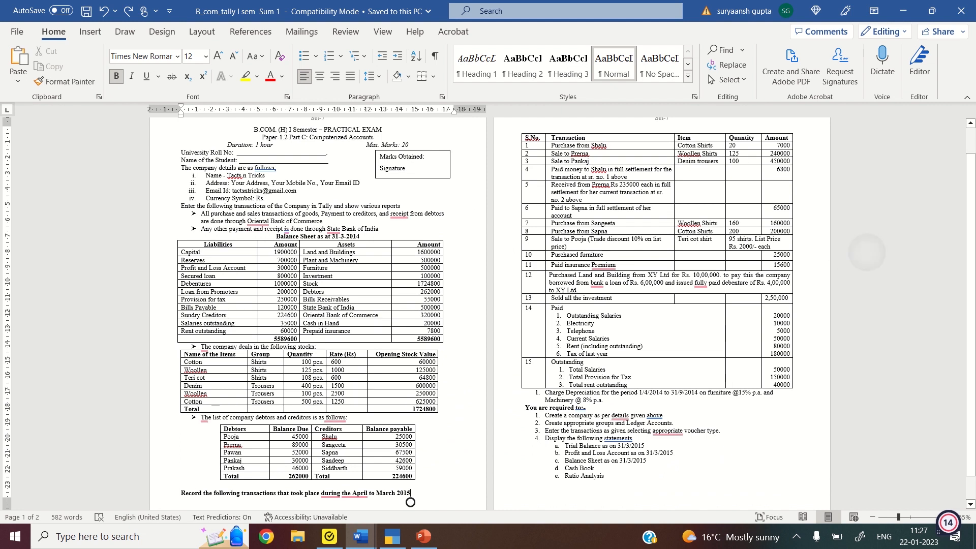
pyautogui.scroll(-1, 410, 502)
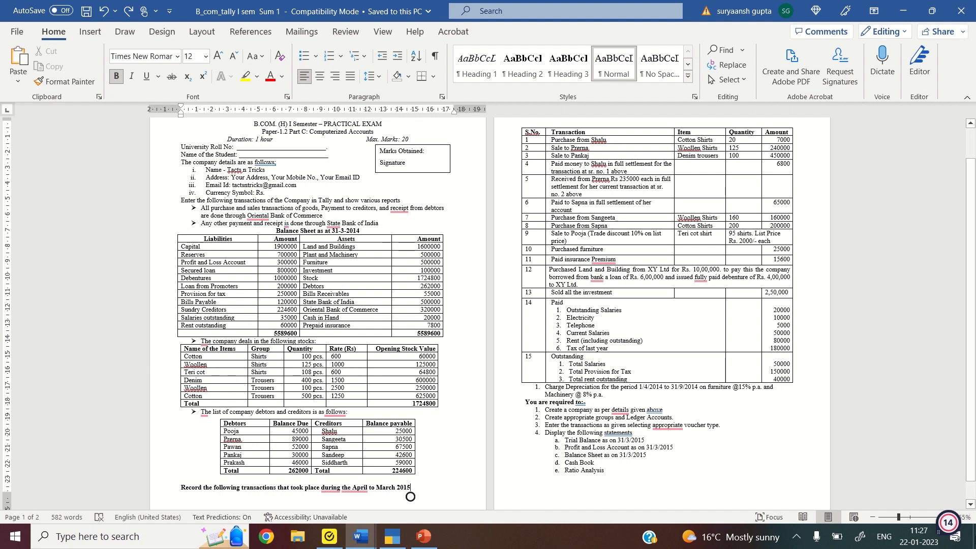
pyautogui.click(909, 518)
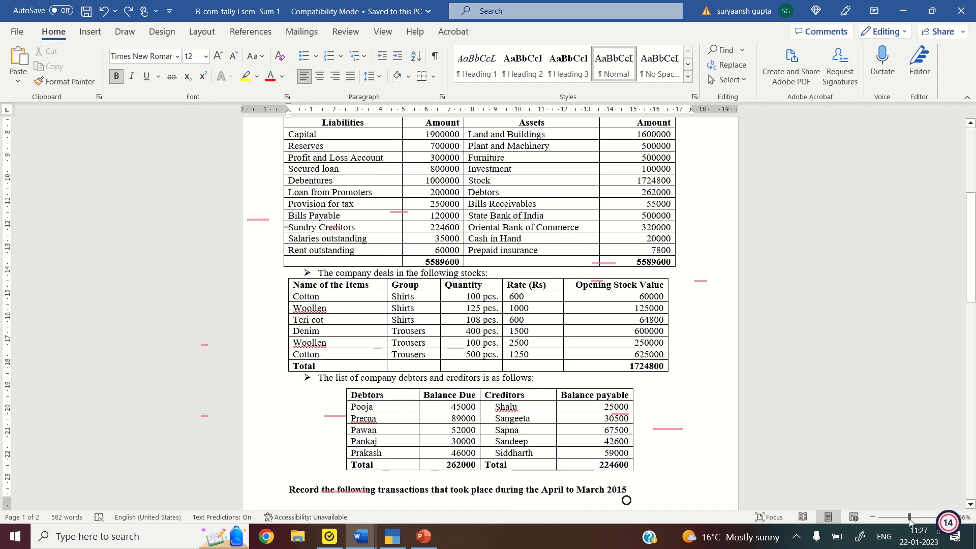
pyautogui.scroll(5, 488, 305)
pyautogui.scroll(1, 488, 305)
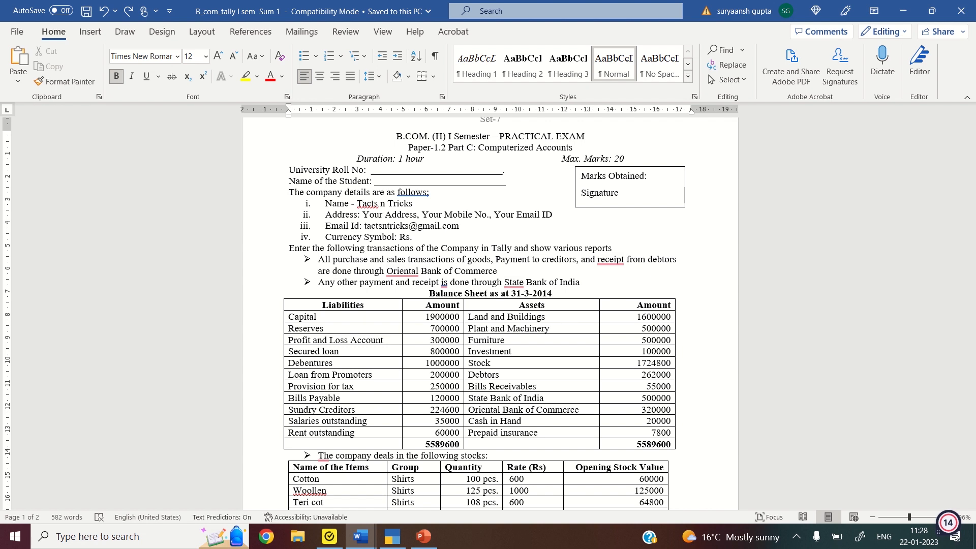
pyautogui.scroll(-2, 728, 483)
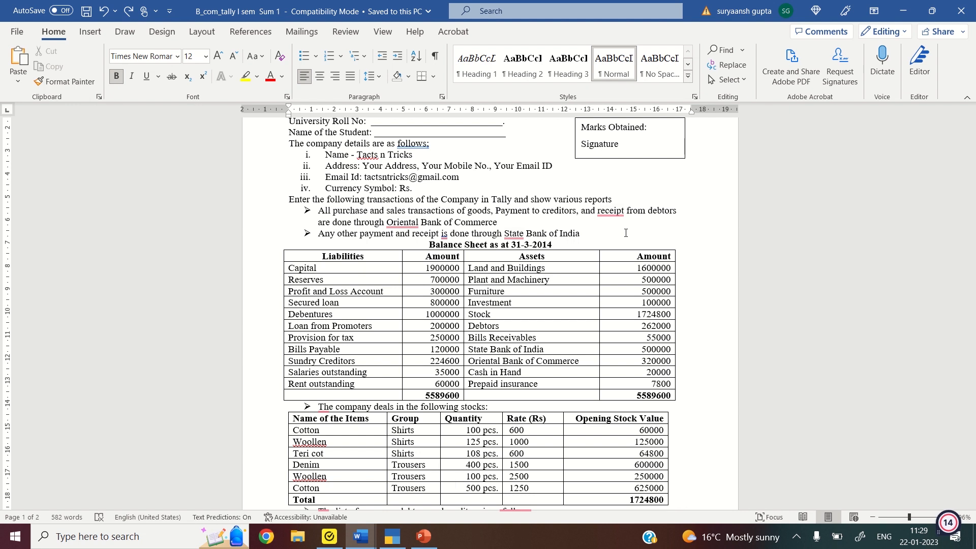
pyautogui.scroll(-7, 626, 233)
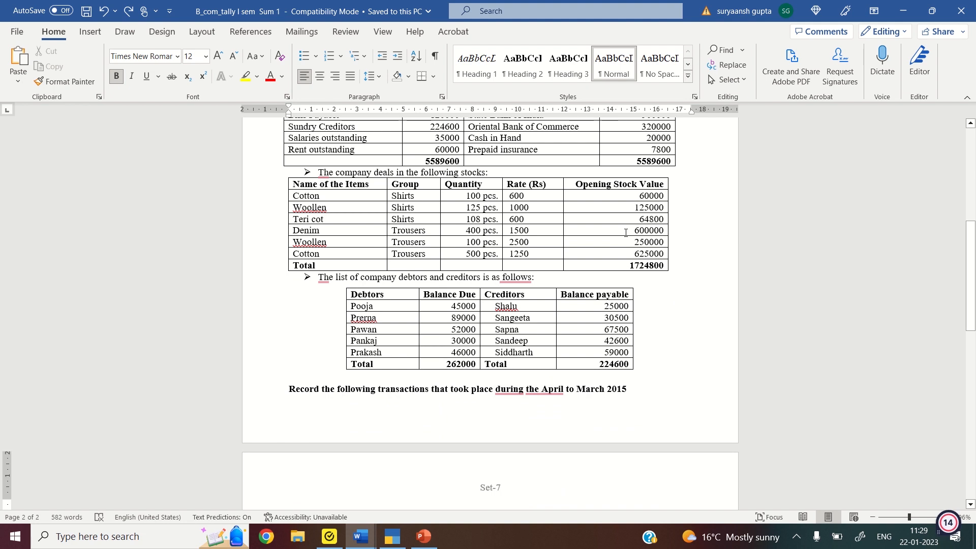
# Scroll to page 2's transactions and requirements list, then switch over to TallyPrime
pyautogui.scroll(-2, 626, 233)
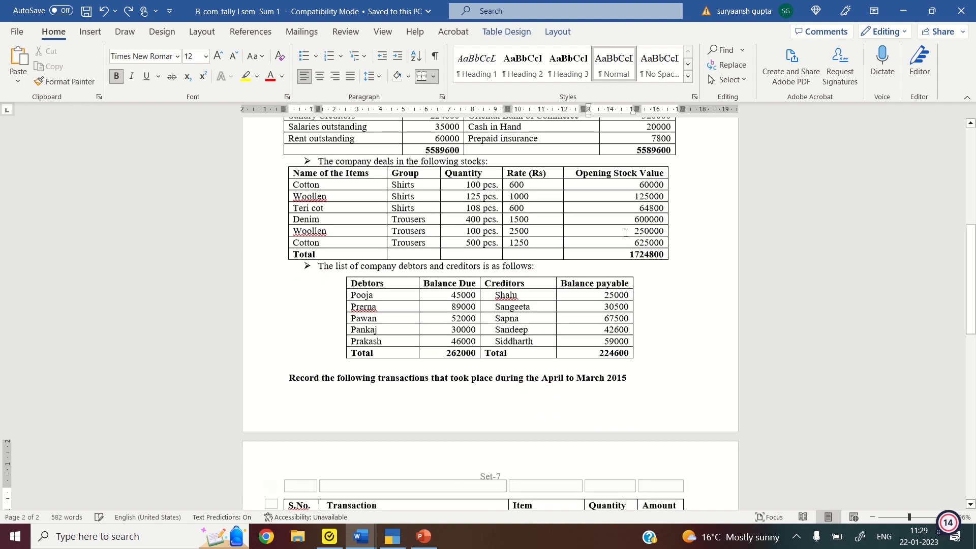
pyautogui.scroll(-11, 626, 233)
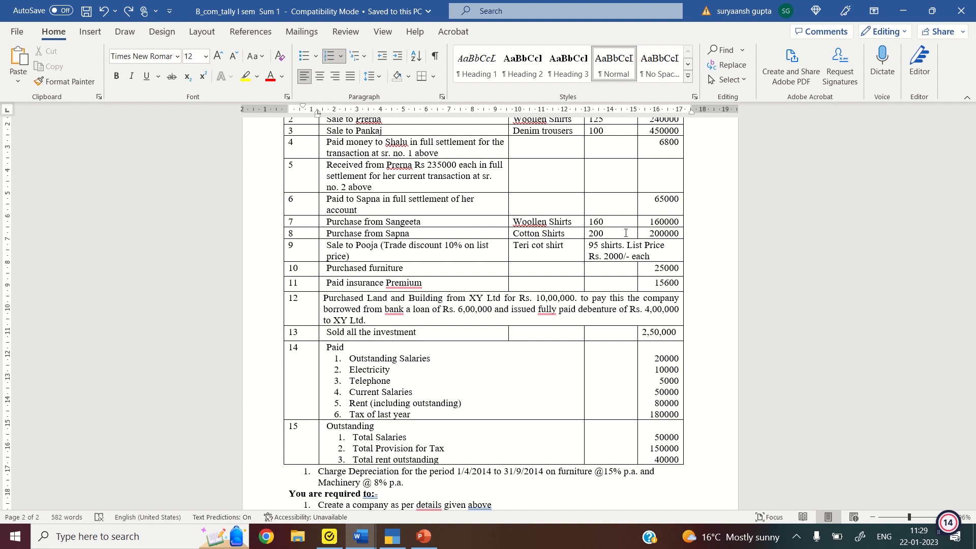
pyautogui.press('Down')
pyautogui.press('Down')
pyautogui.press('Down')
pyautogui.press('Down')
pyautogui.press('Down')
pyautogui.press('Down')
pyautogui.press('Down')
pyautogui.press('Down')
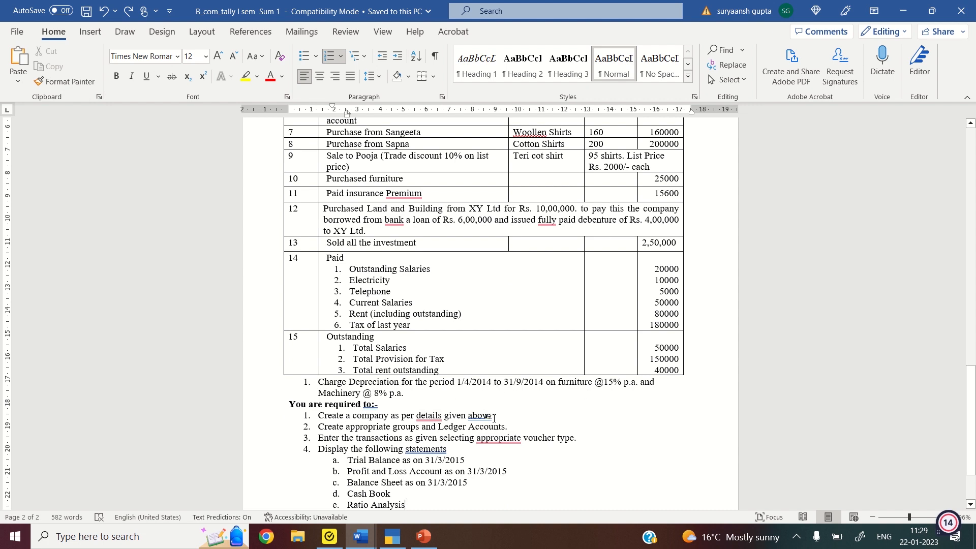
pyautogui.moveTo(489, 439)
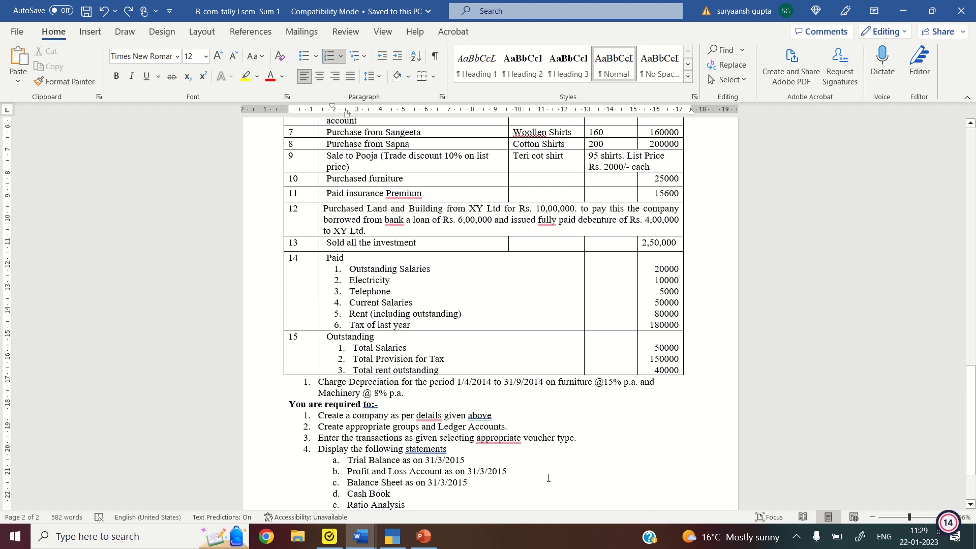
pyautogui.click(401, 540)
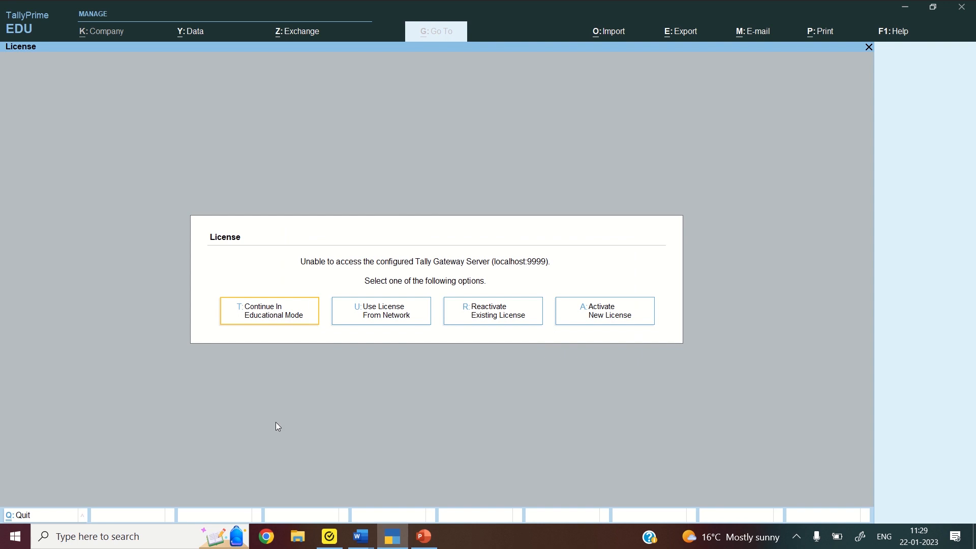
# Continue in Educational Mode and shut the open company Ankita Ltd
pyautogui.click(305, 313)
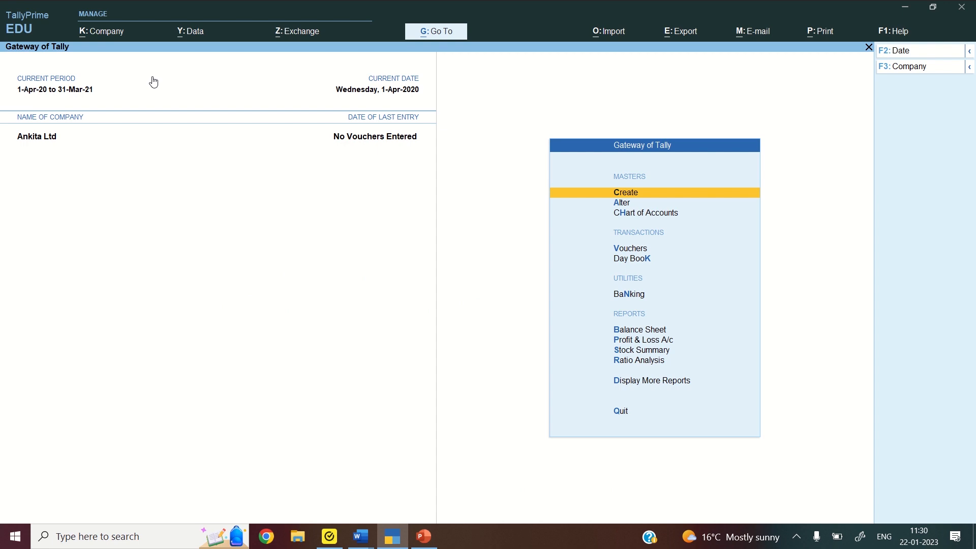
pyautogui.click(97, 34)
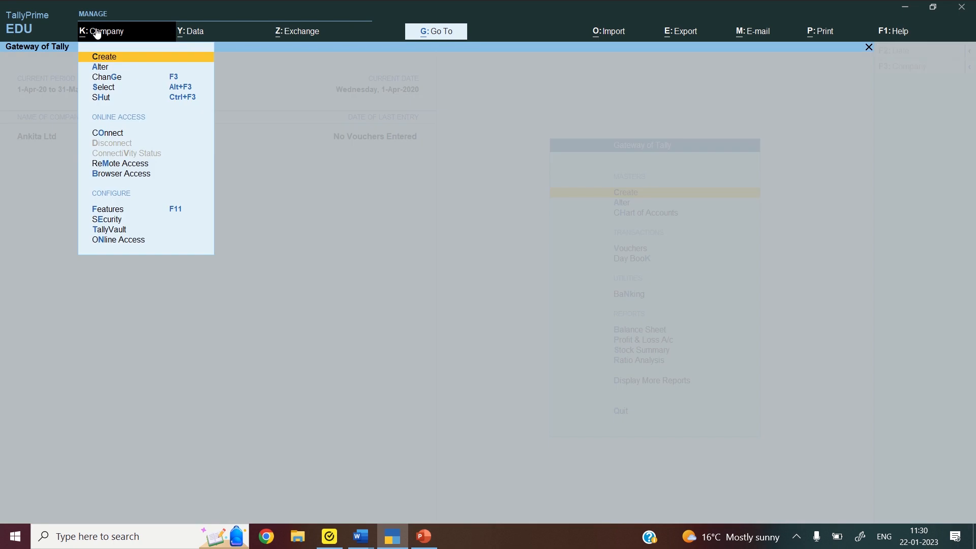
pyautogui.click(109, 99)
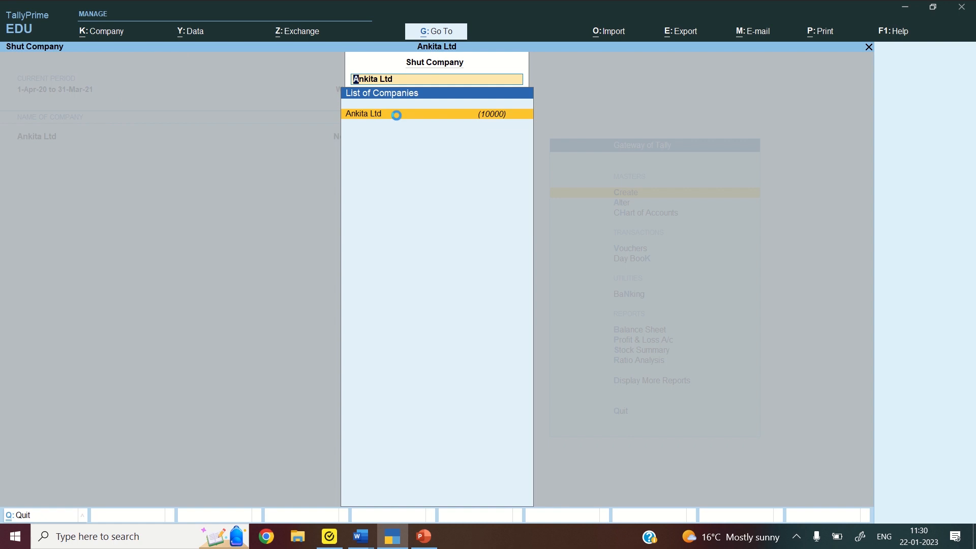
pyautogui.click(398, 117)
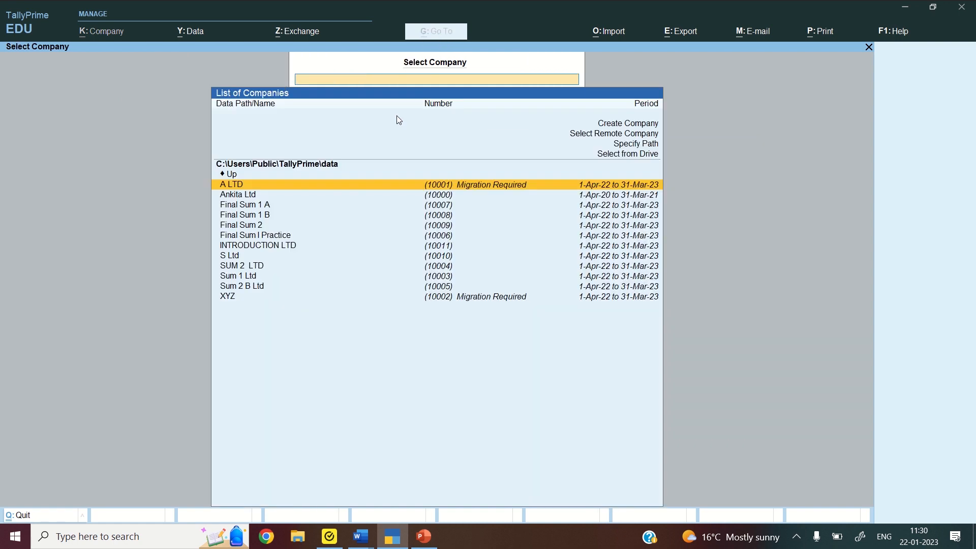
# Start a new company named 'Tacts N Tricks' with state Delhi and country India
pyautogui.click(632, 125)
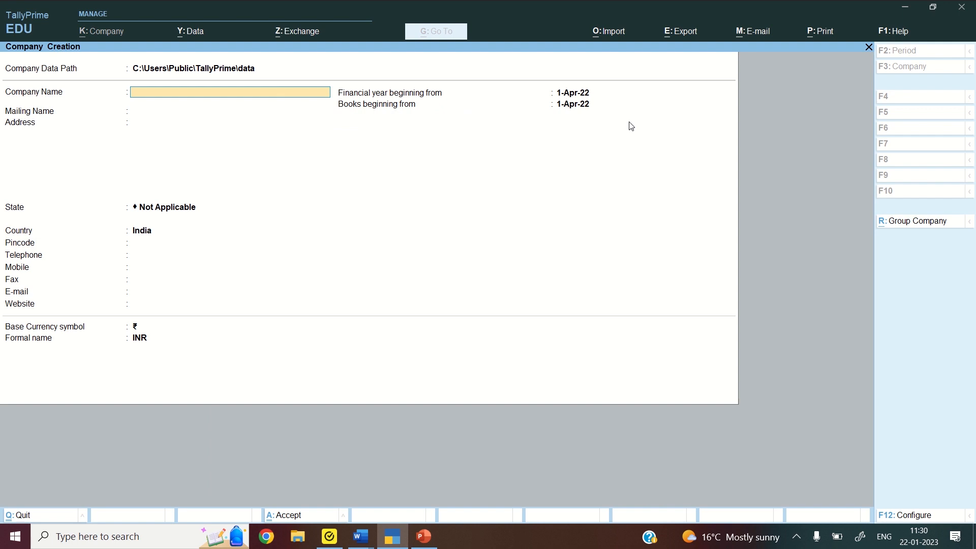
pyautogui.write('Tacts')
pyautogui.write('N Tricks')
pyautogui.press('Return')
pyautogui.press('Return')
pyautogui.press('Return')
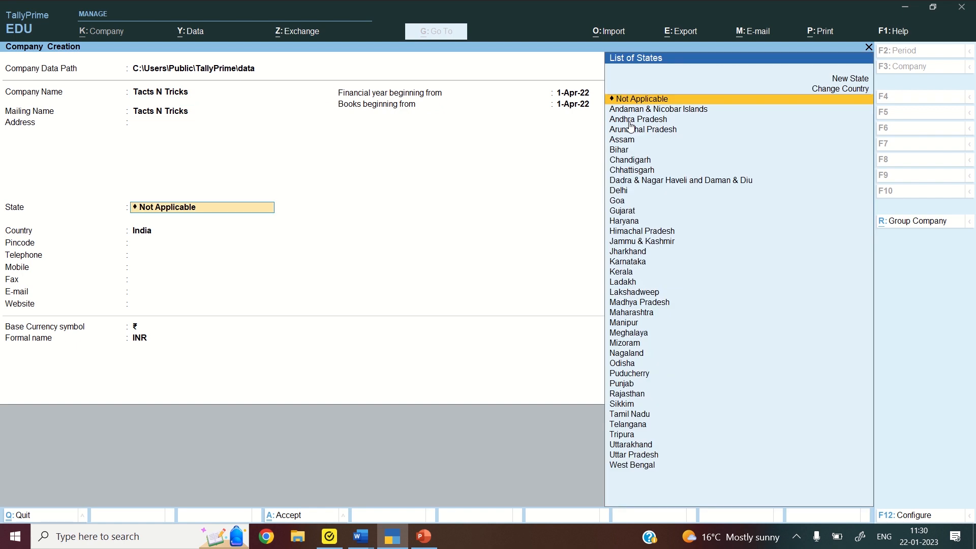
pyautogui.write('Delh')
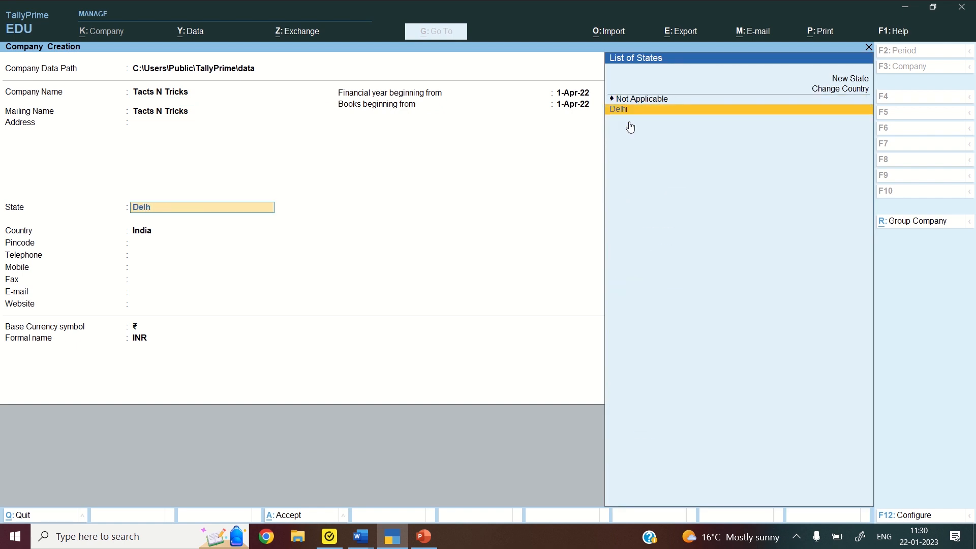
pyautogui.press('Return')
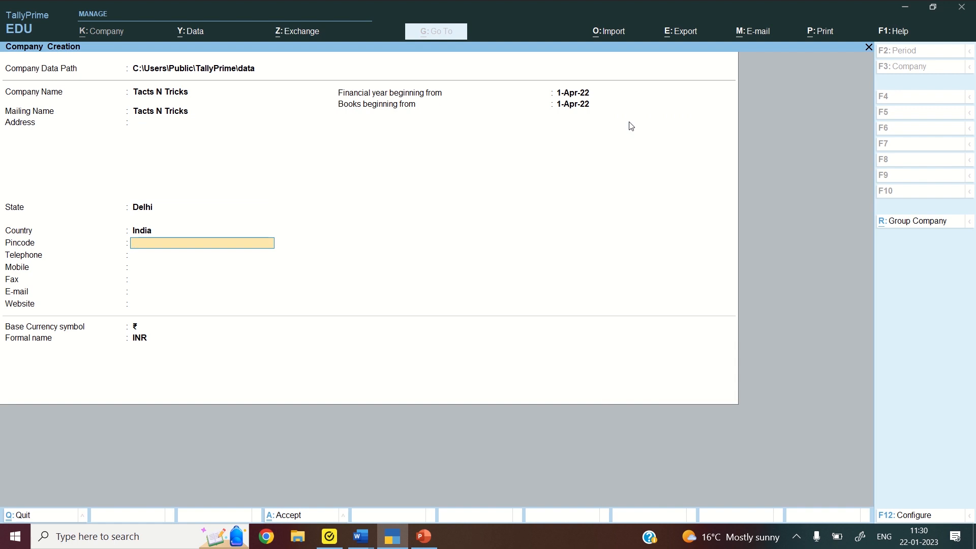
pyautogui.write('2')
pyautogui.press('Up')
pyautogui.press('Up')
pyautogui.press('Up')
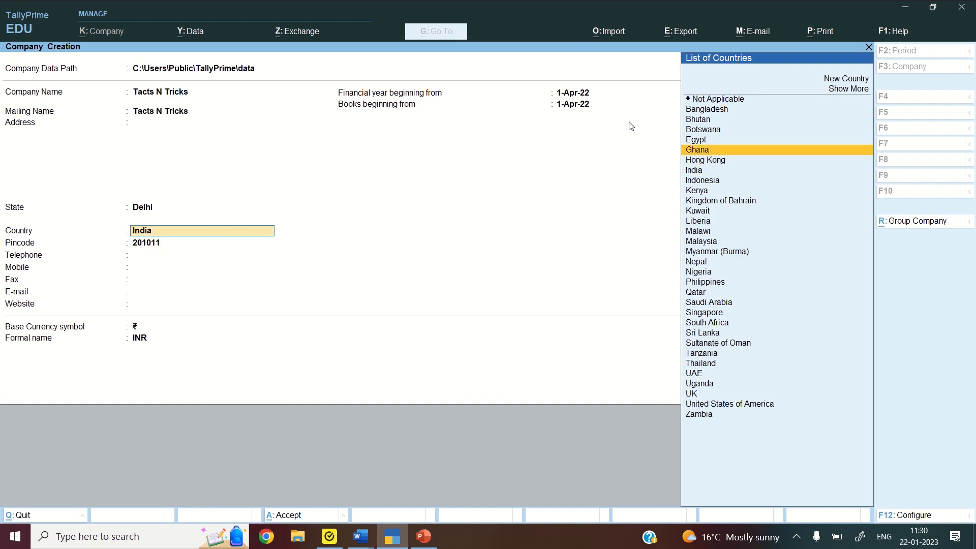
pyautogui.write('India')
pyautogui.press('Return')
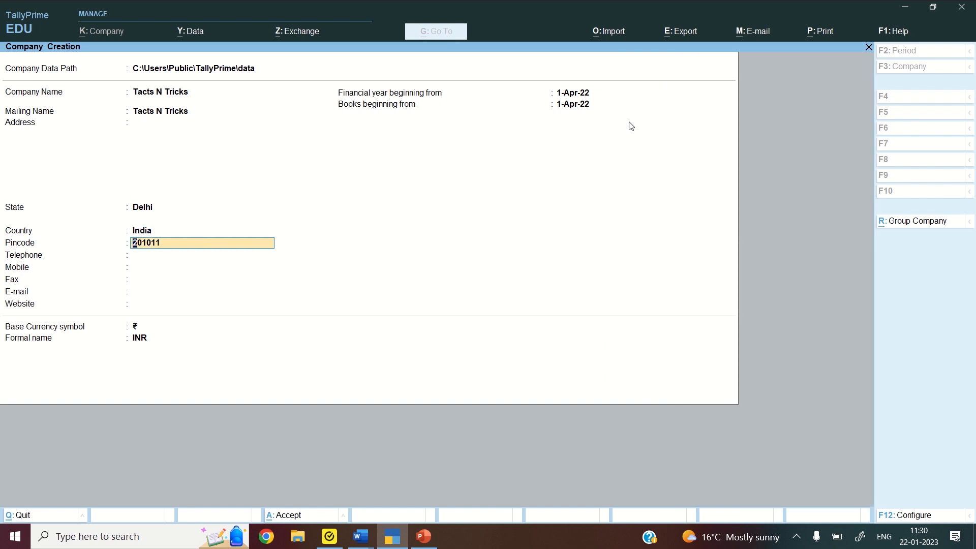
# Enter the company's street address, pincode, mobile number and e-mail address
pyautogui.press('Up')
pyautogui.press('Up')
pyautogui.press('Up')
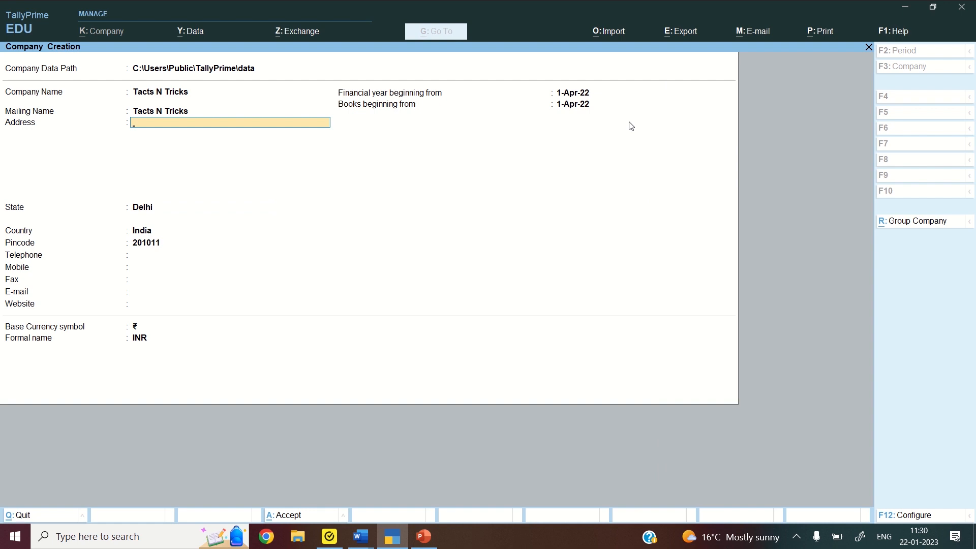
pyautogui.press('Return')
pyautogui.press('Return')
pyautogui.press('Return')
pyautogui.press('Return')
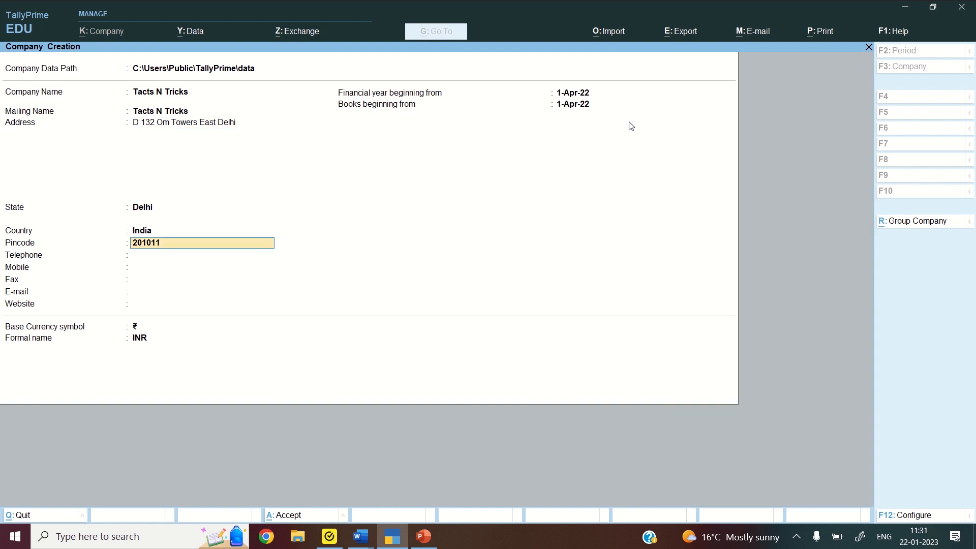
pyautogui.press('Return')
pyautogui.press('Return')
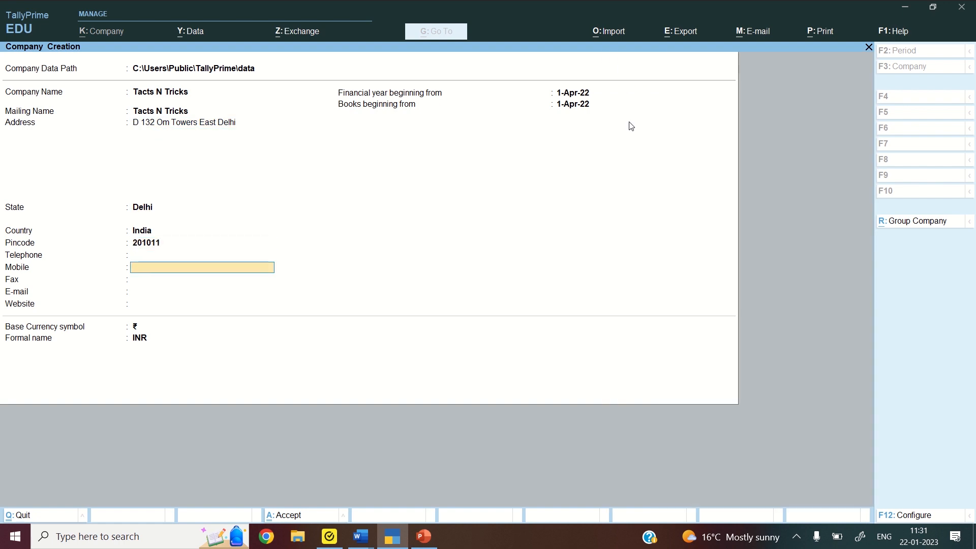
pyautogui.press('Return')
pyautogui.press('Return')
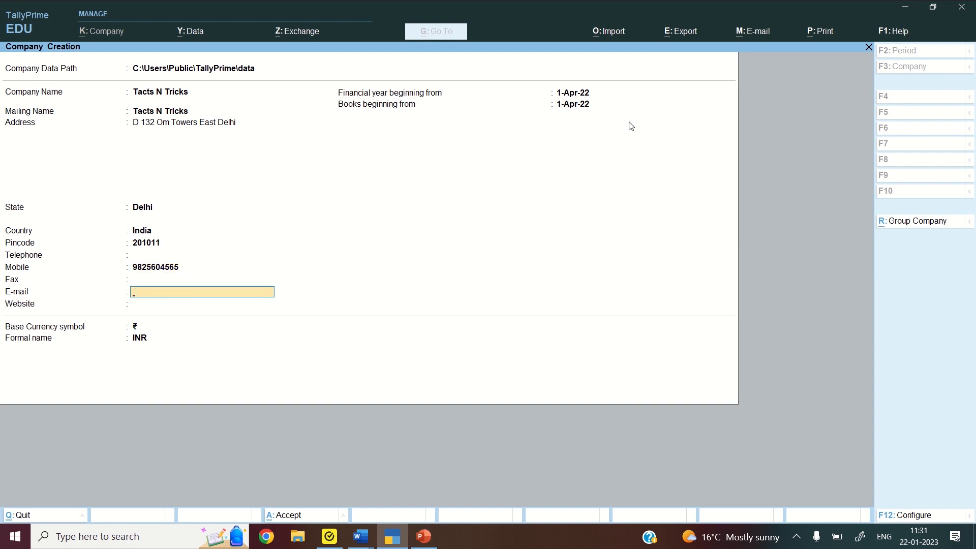
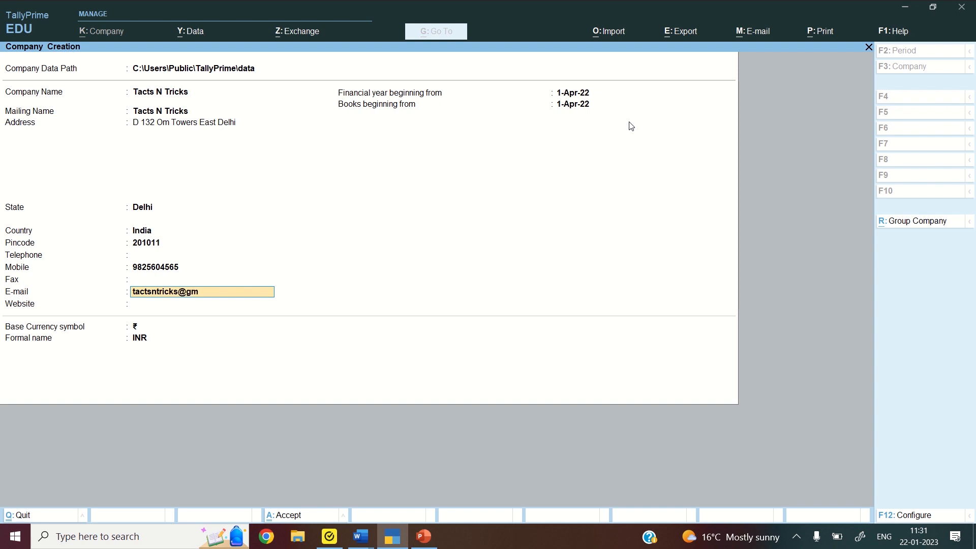
pyautogui.press('Return')
pyautogui.press('Return')
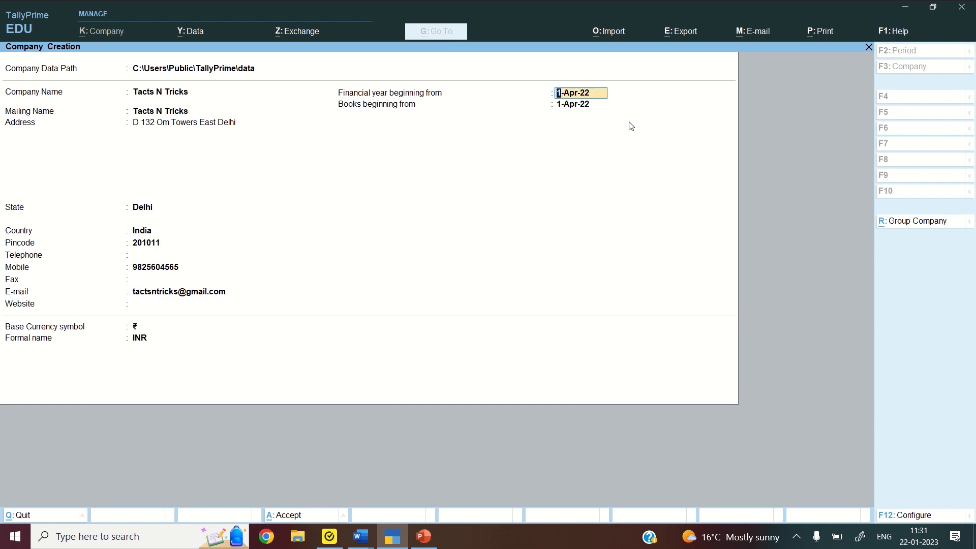
# Accept books beginning 1-Apr-22 with INR currency, and confirm saving the company
pyautogui.press('Return')
pyautogui.press('Return')
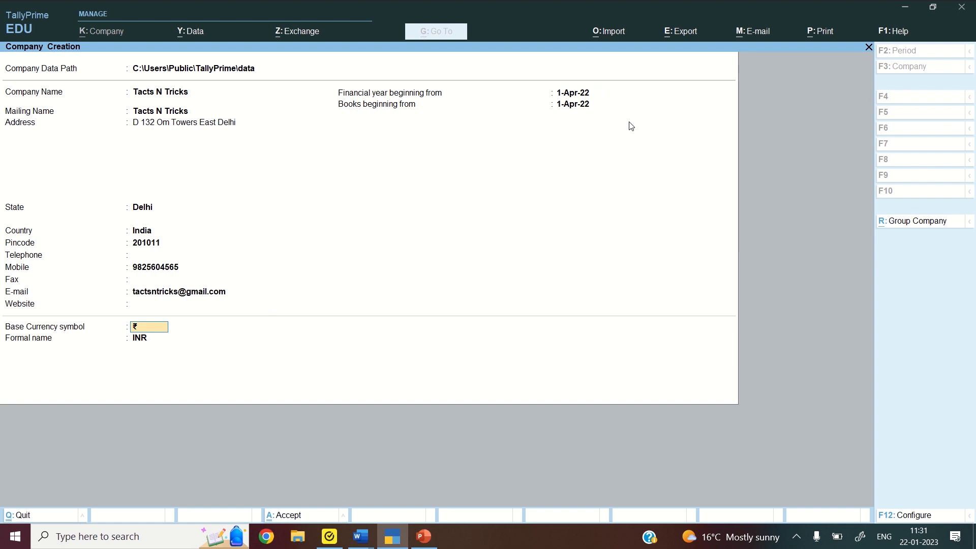
pyautogui.press('Return')
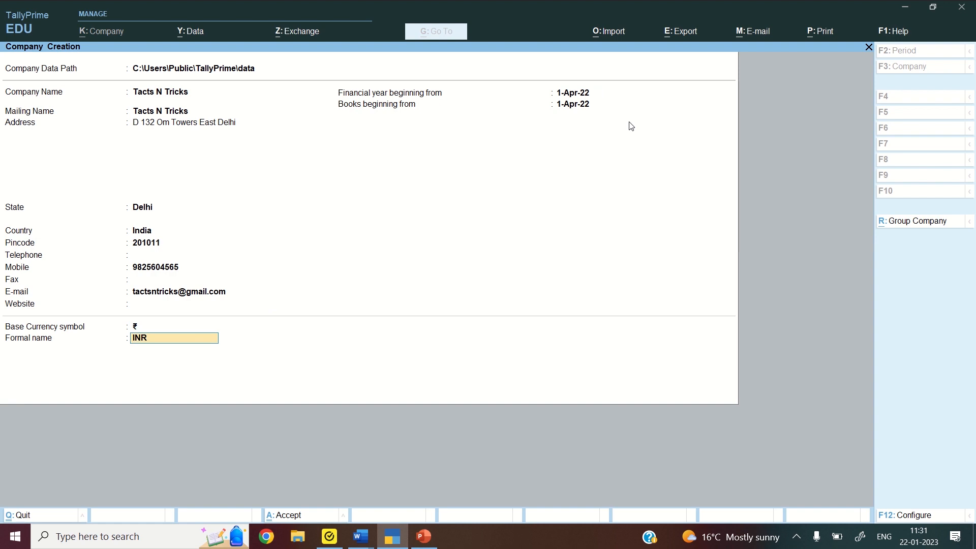
pyautogui.press('Return')
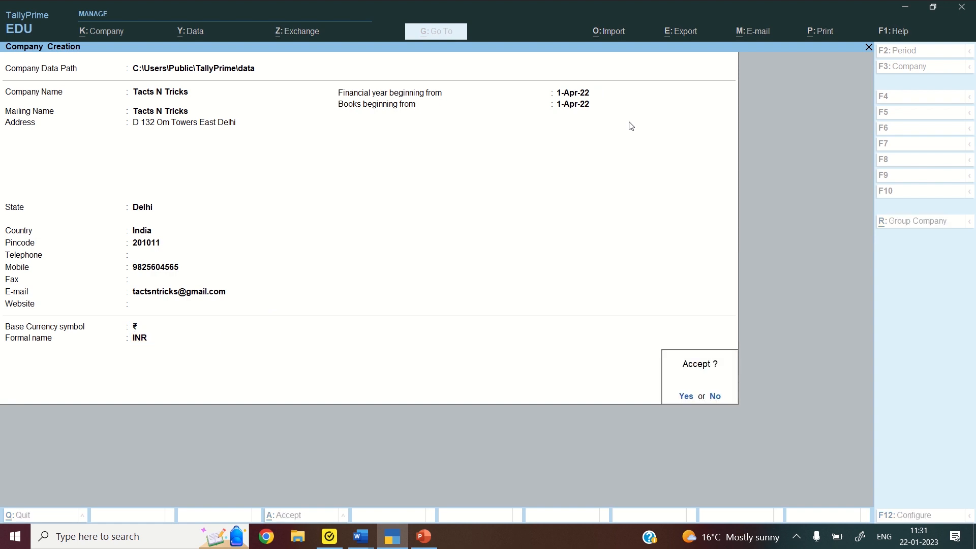
pyautogui.press('y')
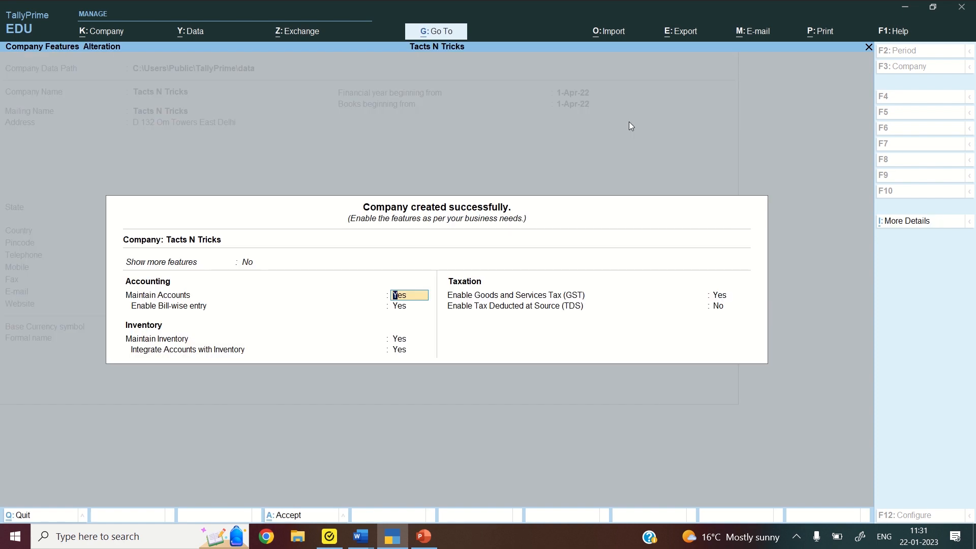
# Set Enable Bill-wise entry and Enable GST to No, and accept the company features
pyautogui.press('Return')
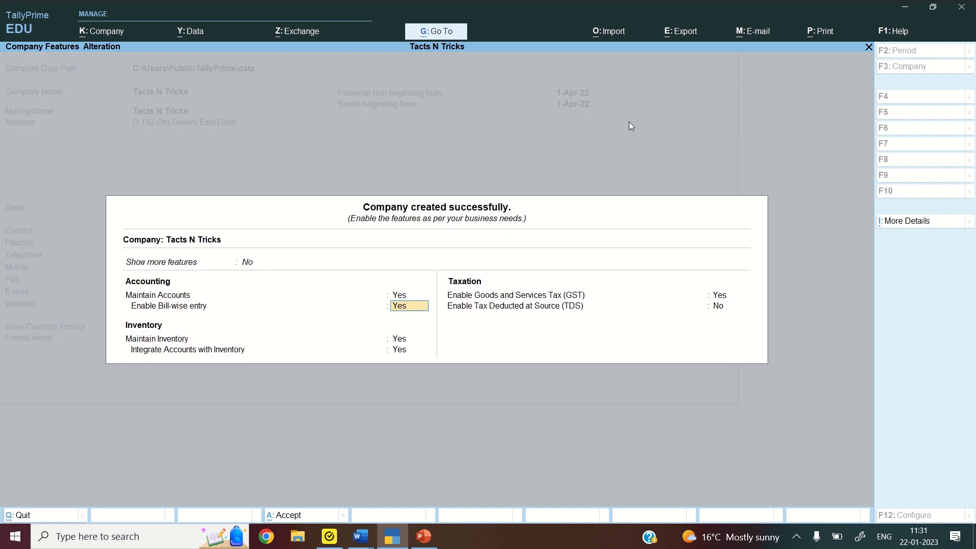
pyautogui.write('no')
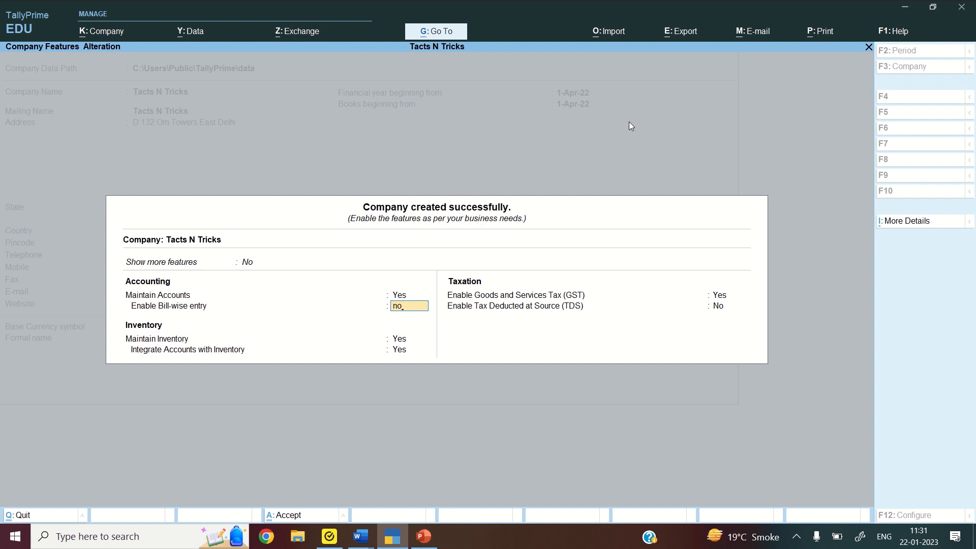
pyautogui.press('Return')
pyautogui.press('Return')
pyautogui.press('Return')
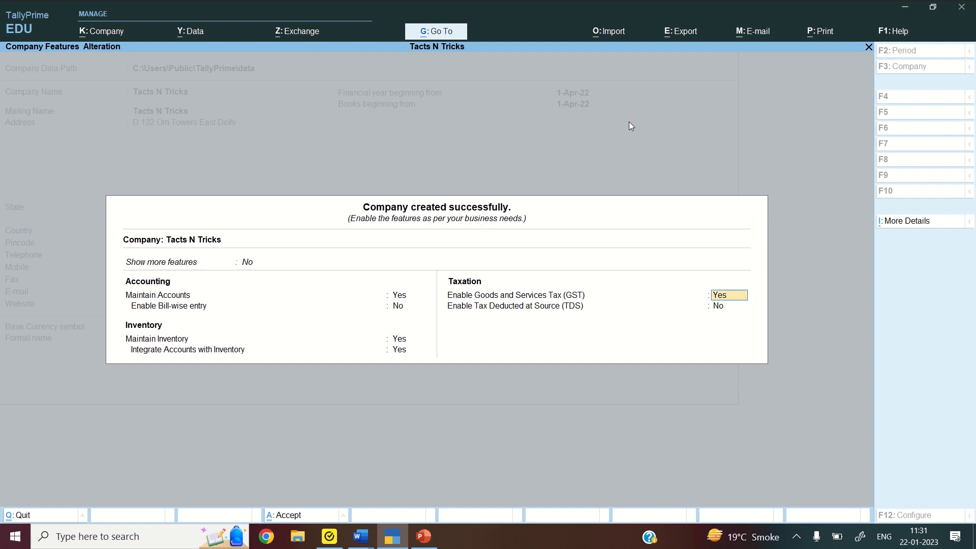
pyautogui.write('no')
pyautogui.press('Return')
pyautogui.press('Return')
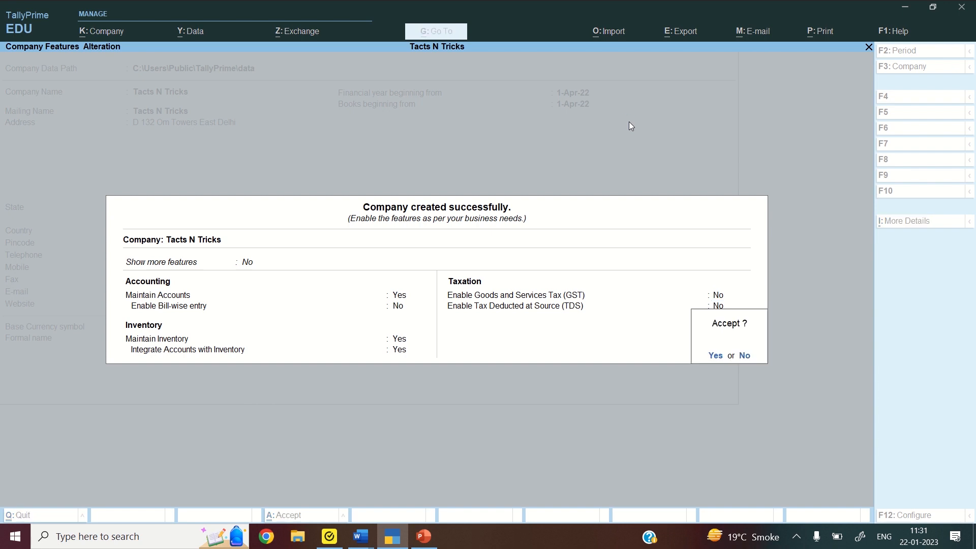
pyautogui.press('Return')
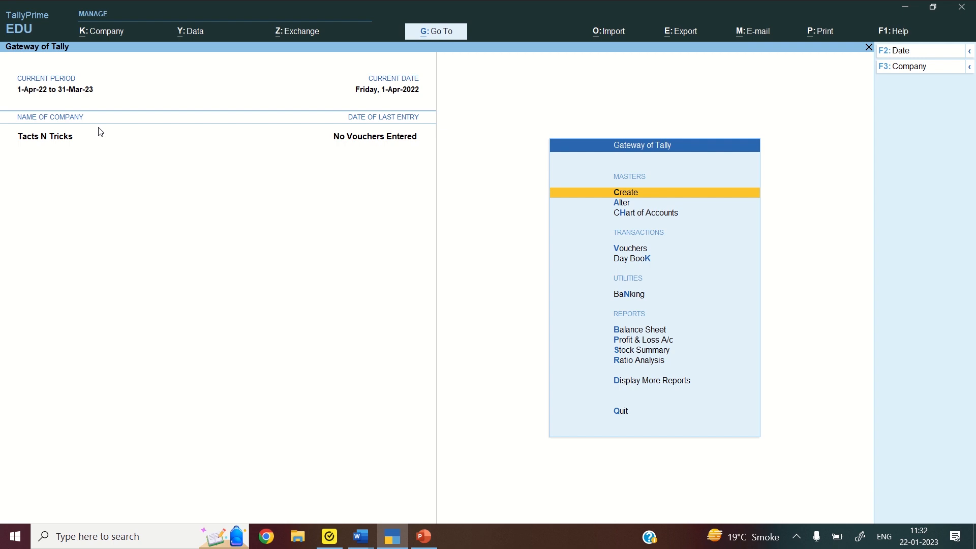
# Go to Chart of Accounts > Ledgers and choose Multi-Masters > Multi Create
pyautogui.press('Down')
pyautogui.press('Down')
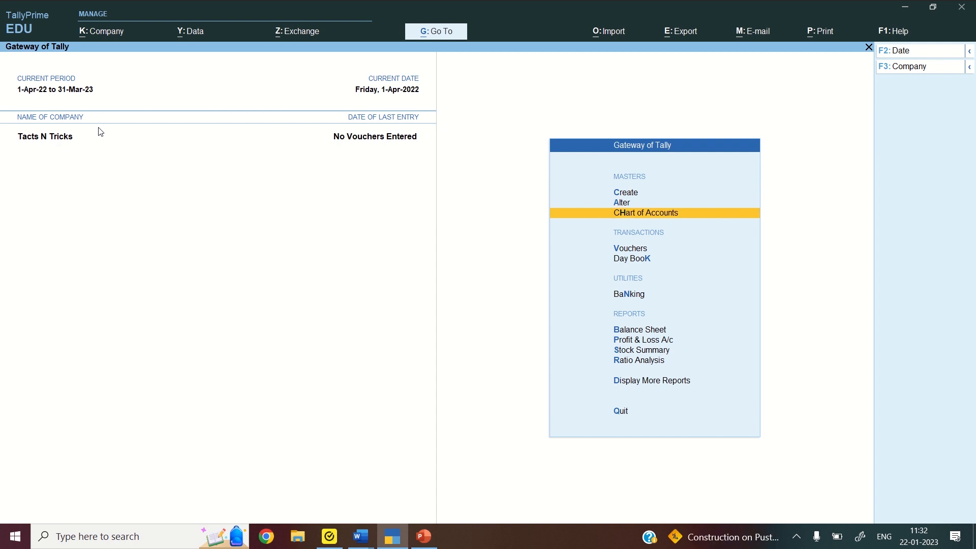
pyautogui.press('Return')
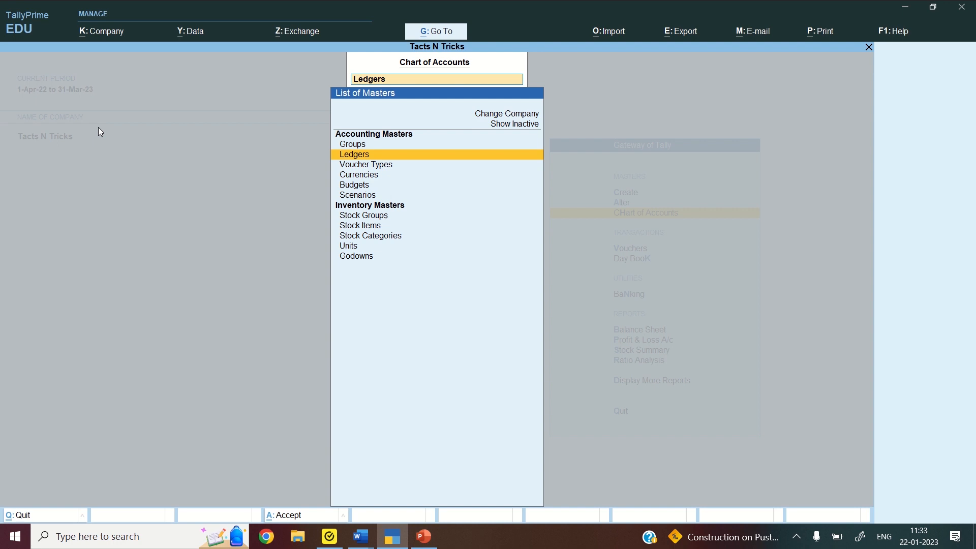
pyautogui.press('Return')
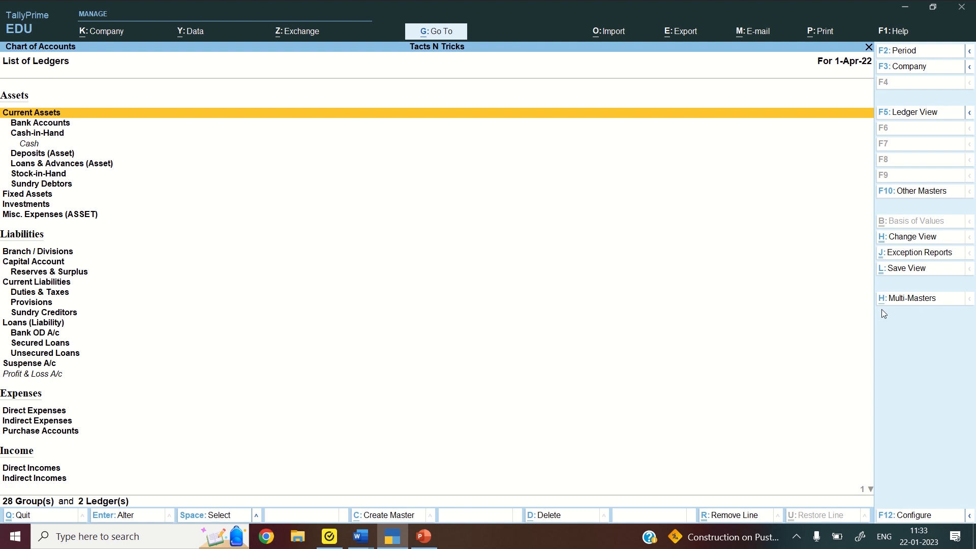
pyautogui.click(923, 300)
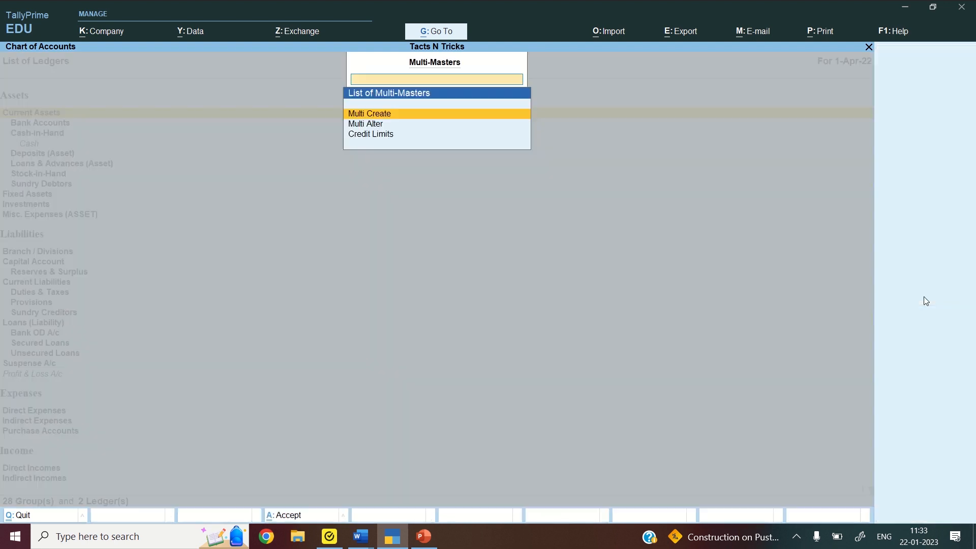
pyautogui.click(426, 115)
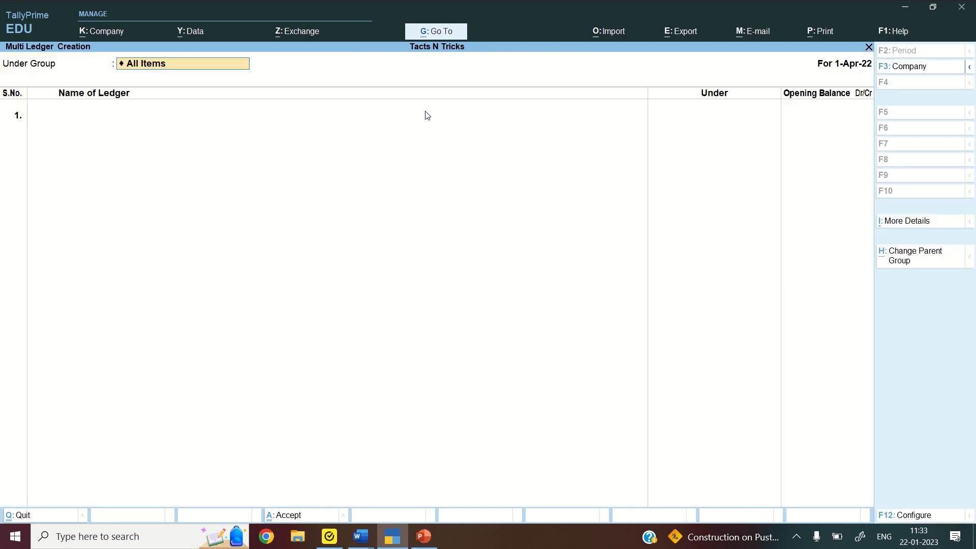
# Add the Capital ledger under Capital Account with a 19,00,000 credit balance
pyautogui.press('Return')
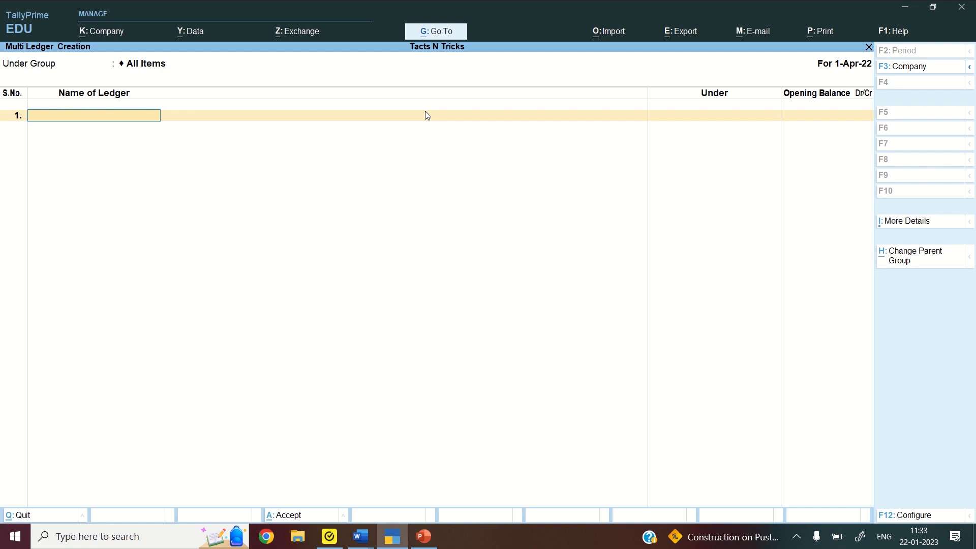
pyautogui.write('Capital')
pyautogui.press('Return')
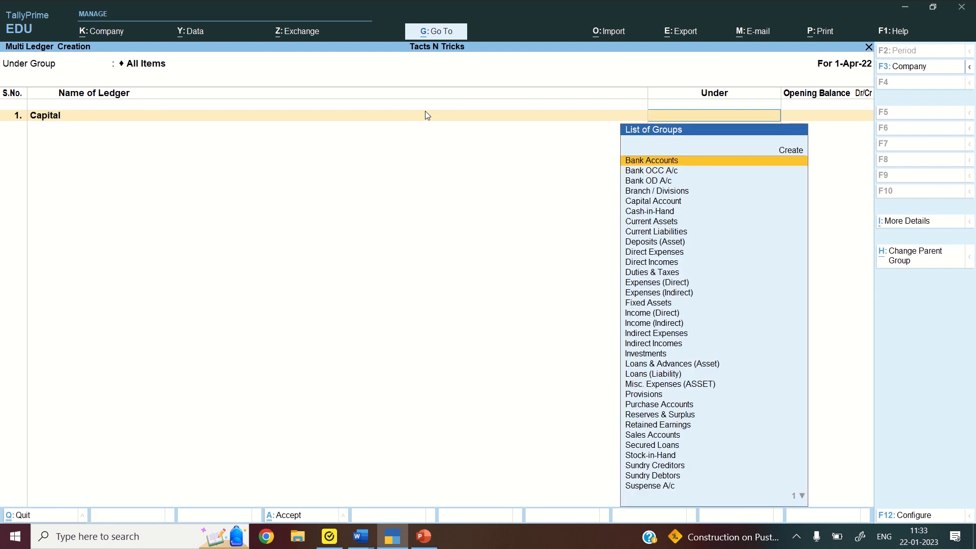
pyautogui.write('Capi')
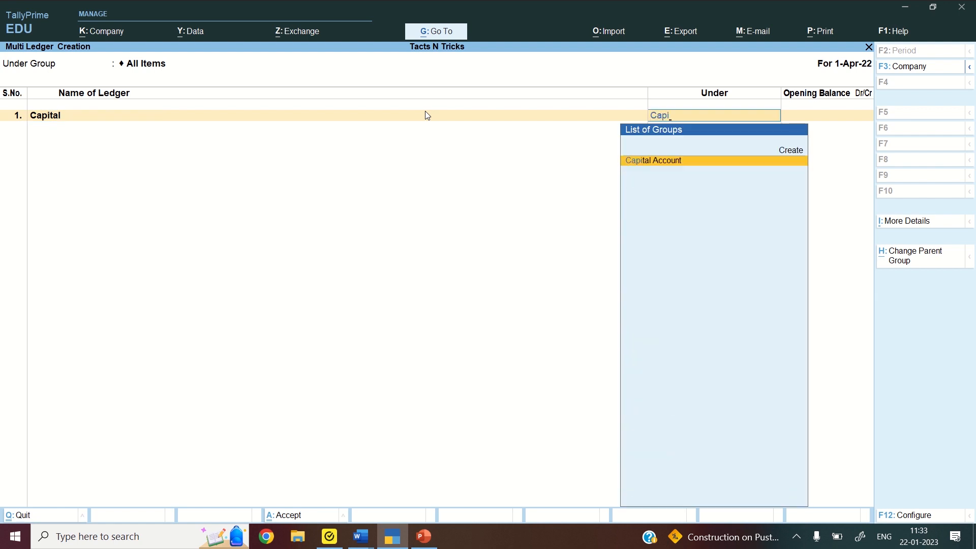
pyautogui.press('Return')
pyautogui.write('19')
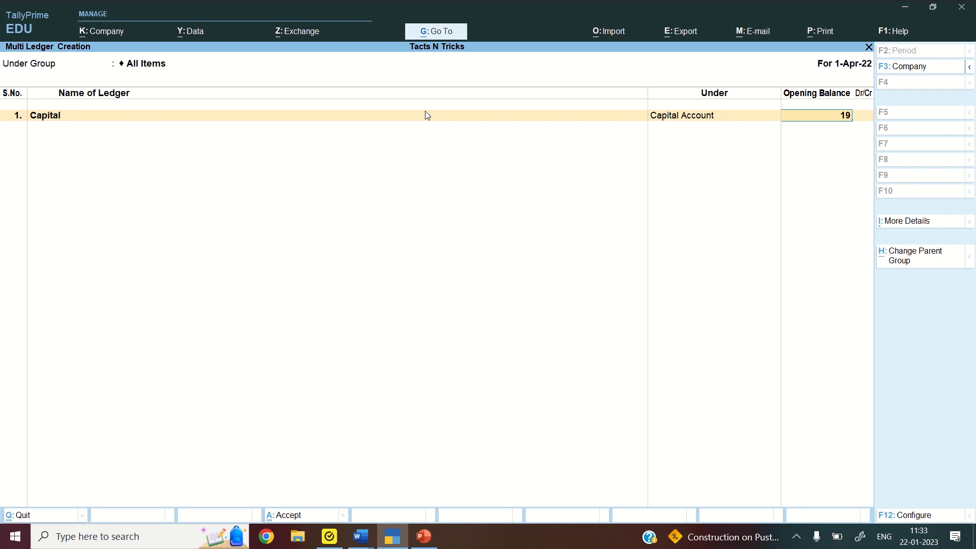
pyautogui.write('00000')
pyautogui.press('Return')
pyautogui.press('Return')
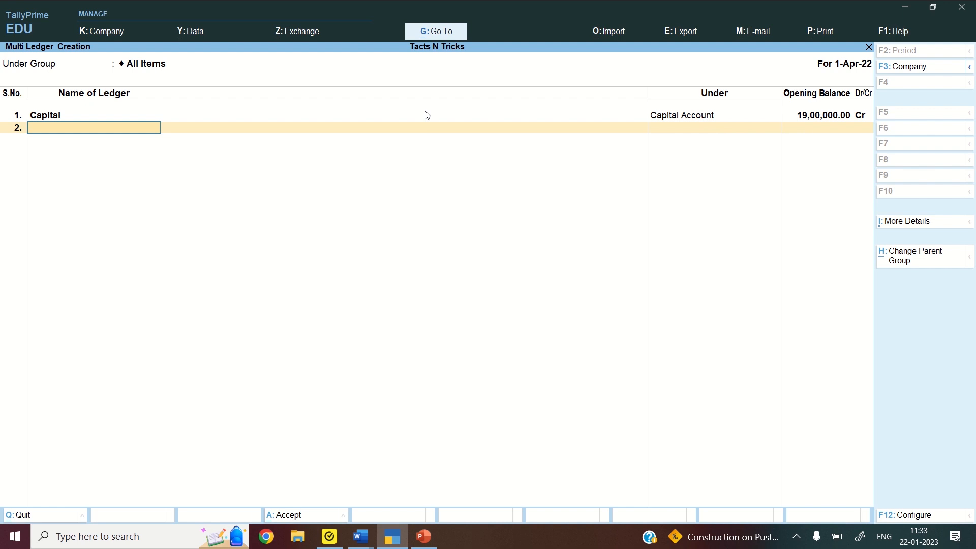
pyautogui.write('Reserves')
# Add Reserves under Reserves & Surplus (7,00,000 Cr) and Secured Loan under Secured Loans (8,00,000 Cr)
pyautogui.press('Return')
pyautogui.write('Re')
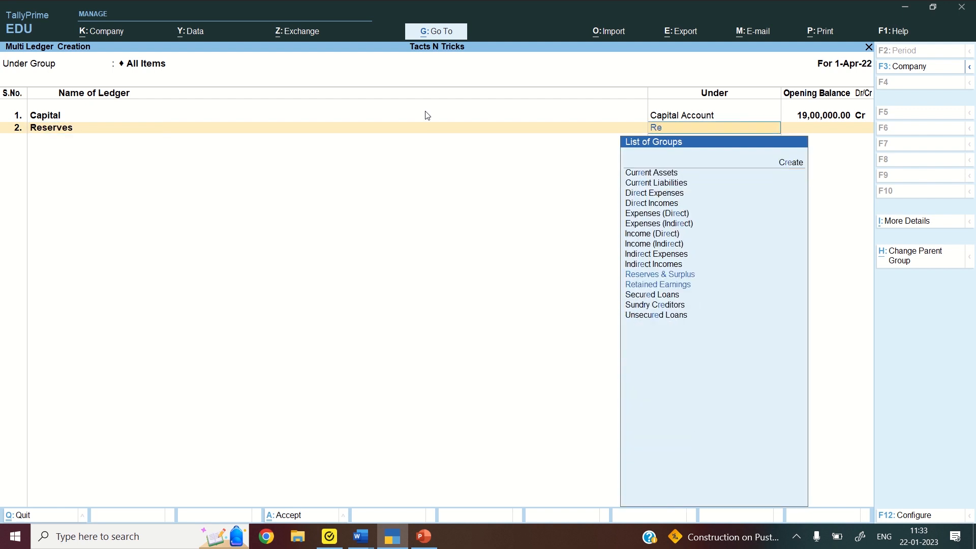
pyautogui.write('se')
pyautogui.press('Return')
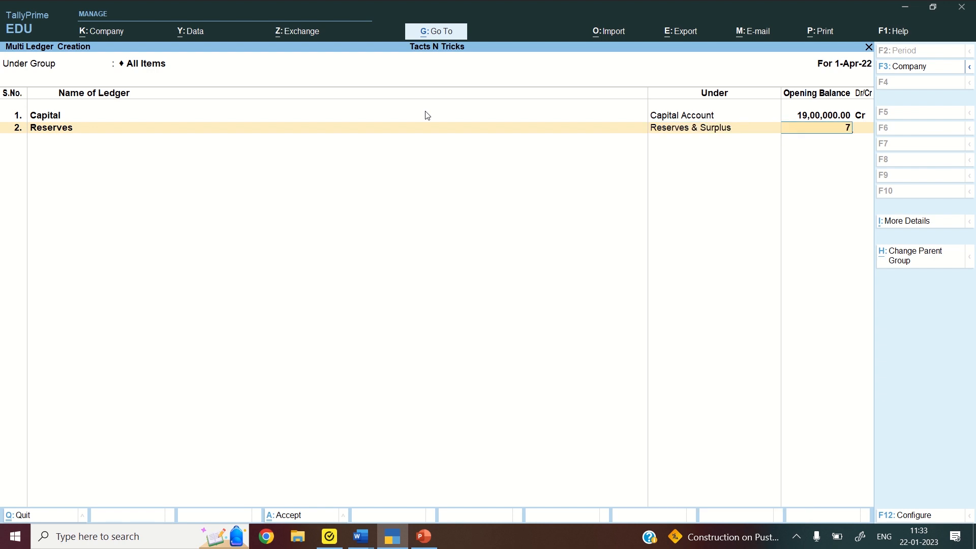
pyautogui.write('00000')
pyautogui.press('Return')
pyautogui.press('Return')
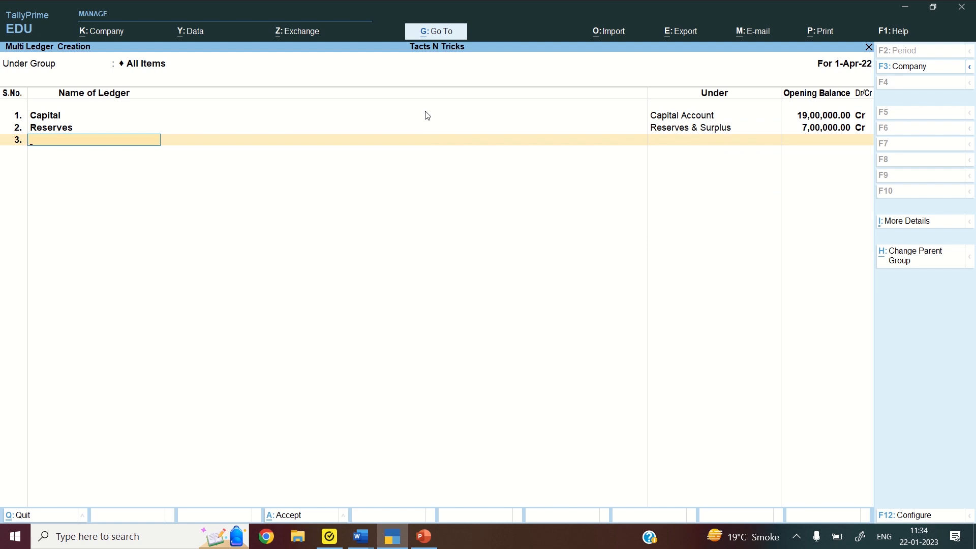
pyautogui.write('Secured Loan')
pyautogui.press('Return')
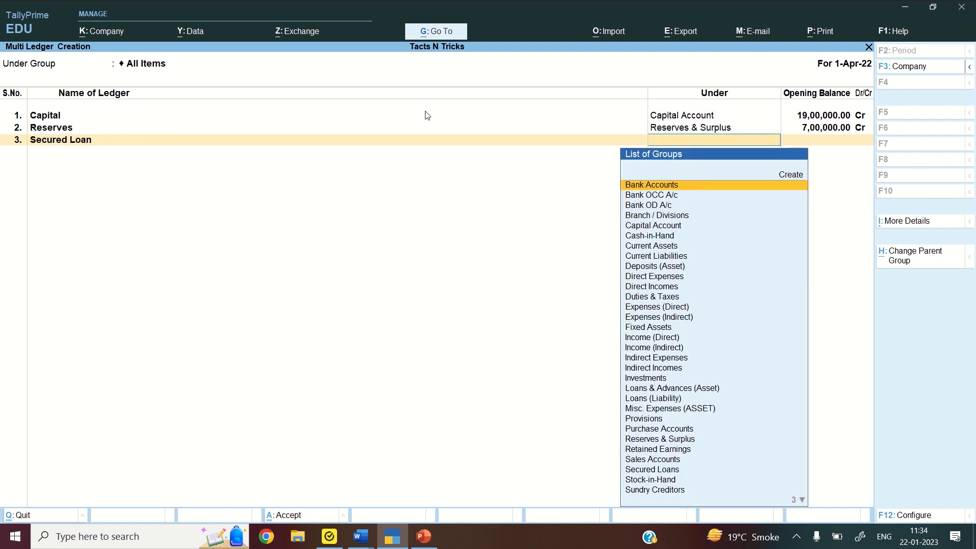
pyautogui.write('Sec')
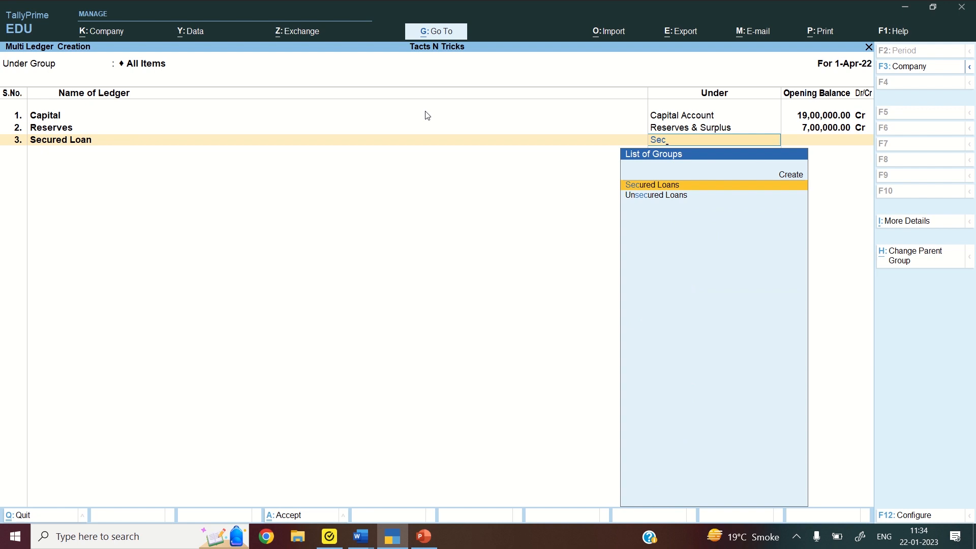
pyautogui.press('Return')
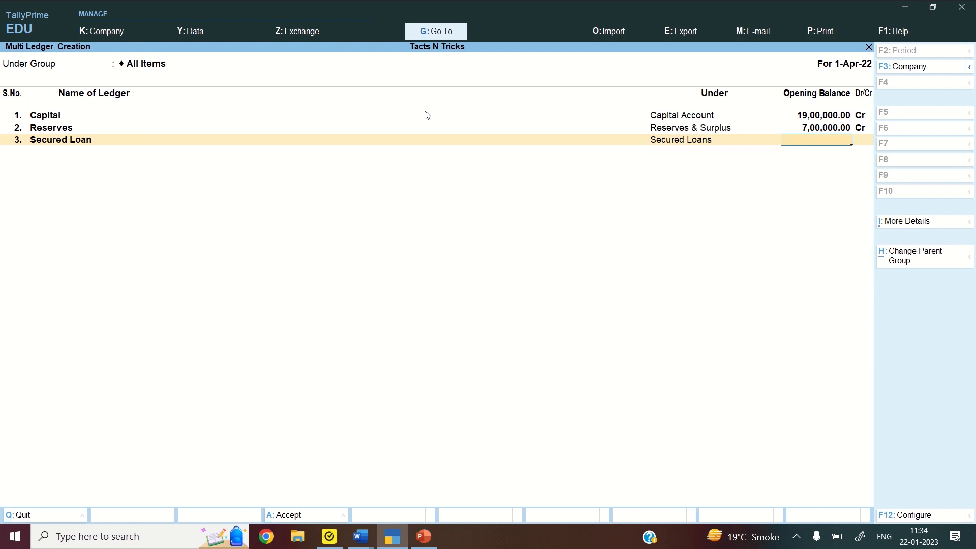
pyautogui.write('800000')
pyautogui.press('Return')
pyautogui.press('Return')
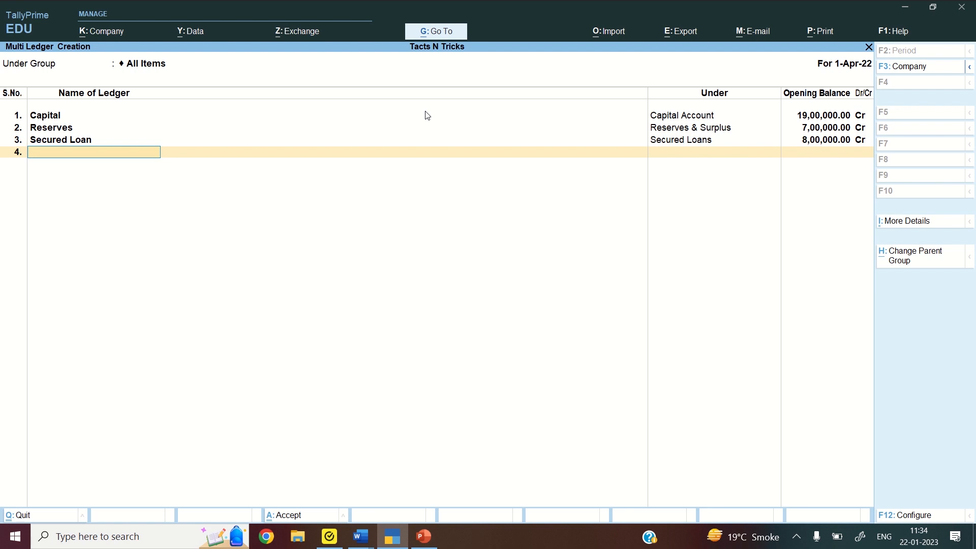
# Add Debentures under Secured Loans (10,00,000 Cr) and Loan From Promoters under Unsecured Loans (2,00,000 Cr)
pyautogui.write('Debentures')
pyautogui.press('Return')
pyautogui.write('Secu')
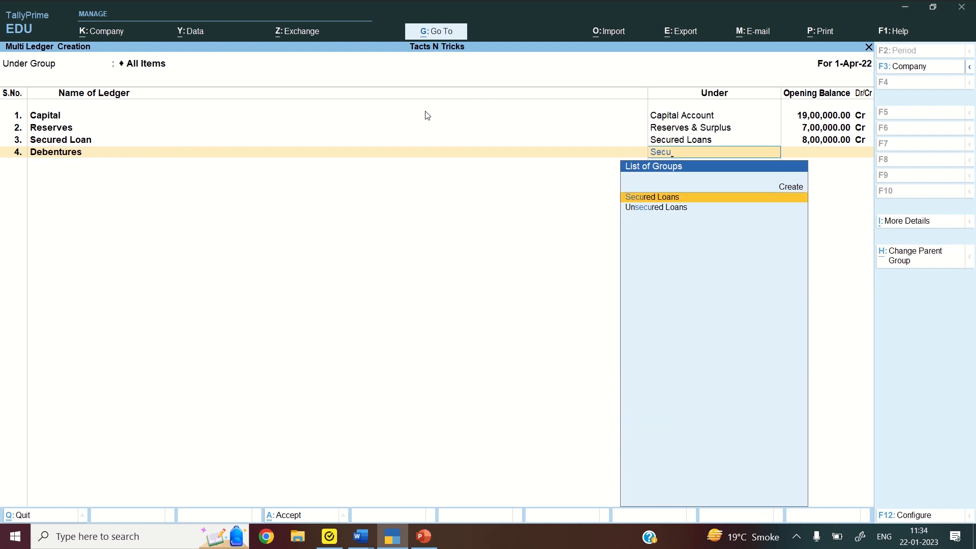
pyautogui.press('Return')
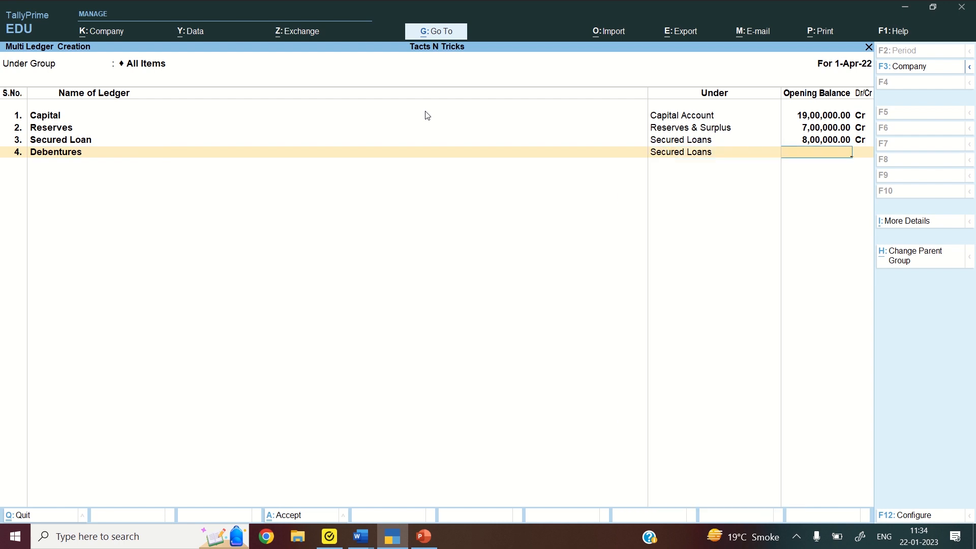
pyautogui.write('1000000')
pyautogui.press('Return')
pyautogui.press('Return')
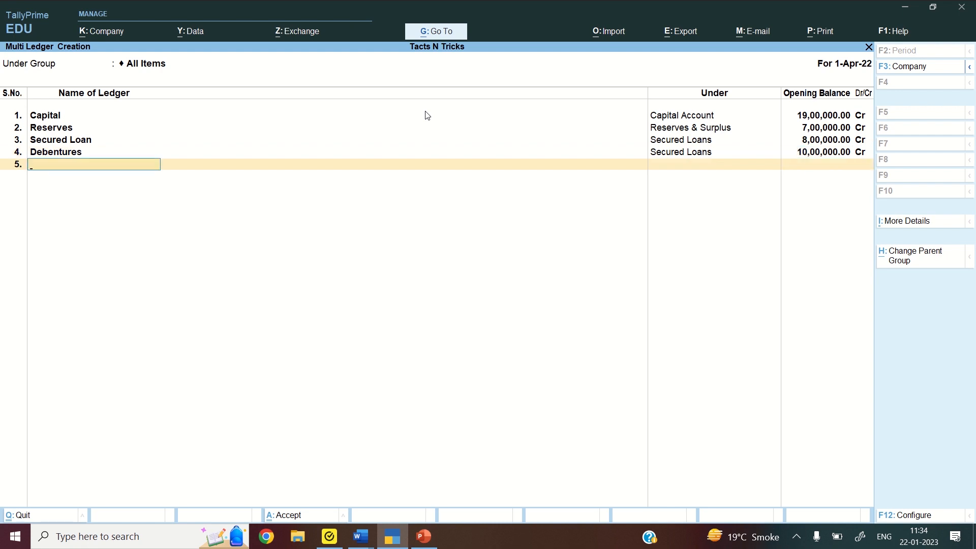
pyautogui.write('Loan From Promoters')
pyautogui.press('Return')
pyautogui.write('Uns')
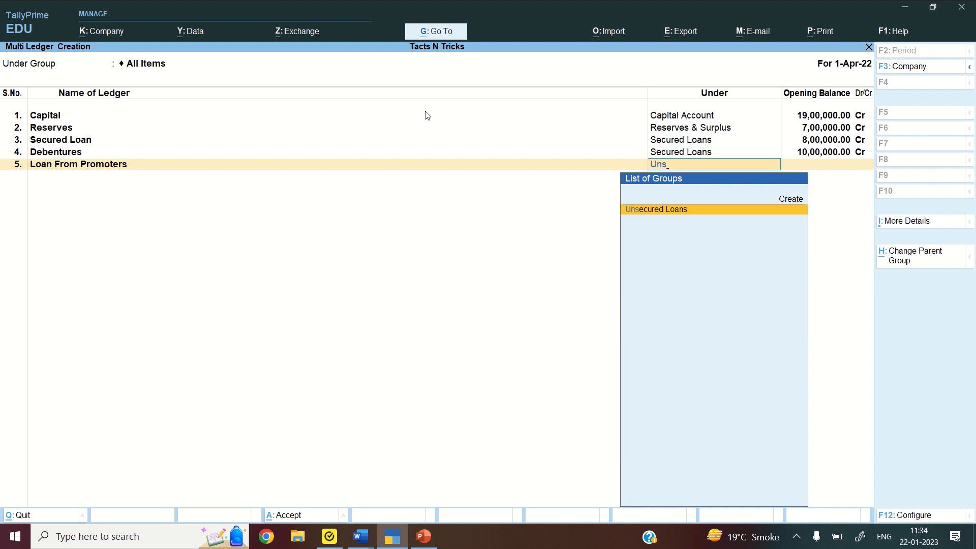
pyautogui.press('Return')
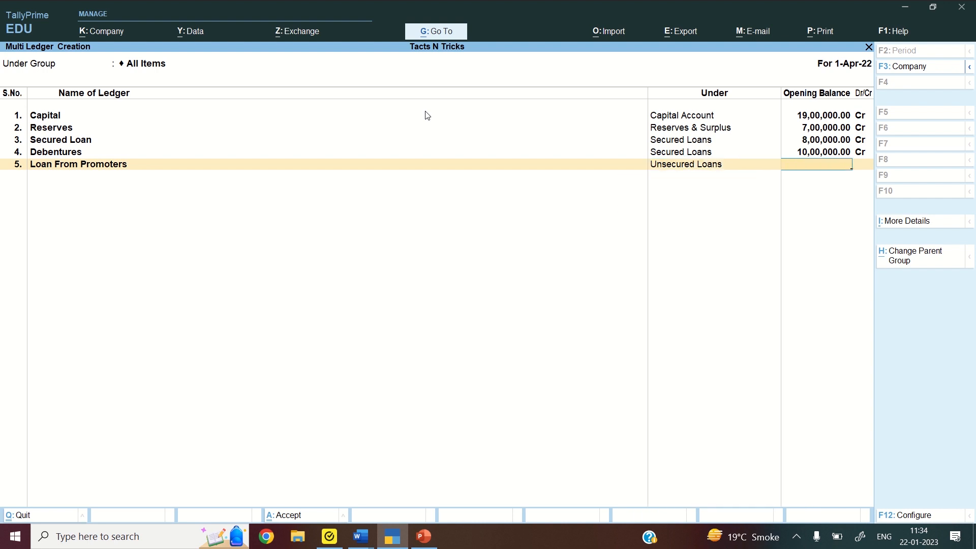
pyautogui.write('200000')
pyautogui.press('Return')
pyautogui.press('Return')
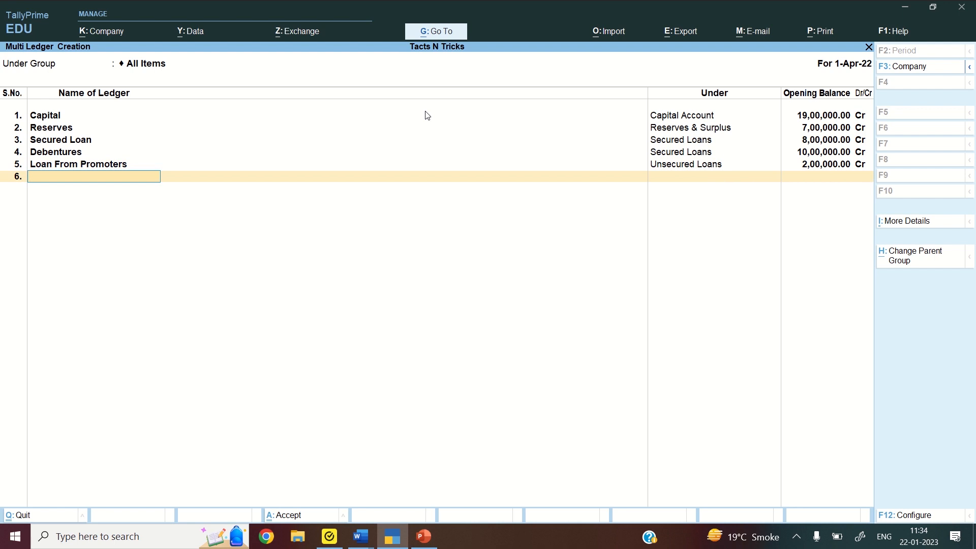
# Add Prov for Tax under Provisions with 2,50,000 Cr, then name the next ledger Bills Payable
pyautogui.write('Prov for Tax')
pyautogui.press('Return')
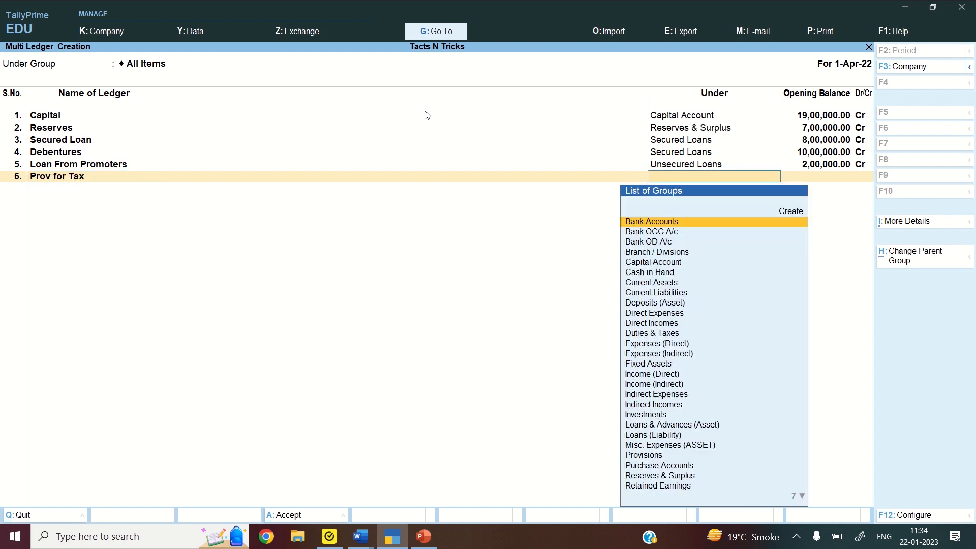
pyautogui.write('Pro')
pyautogui.press('Return')
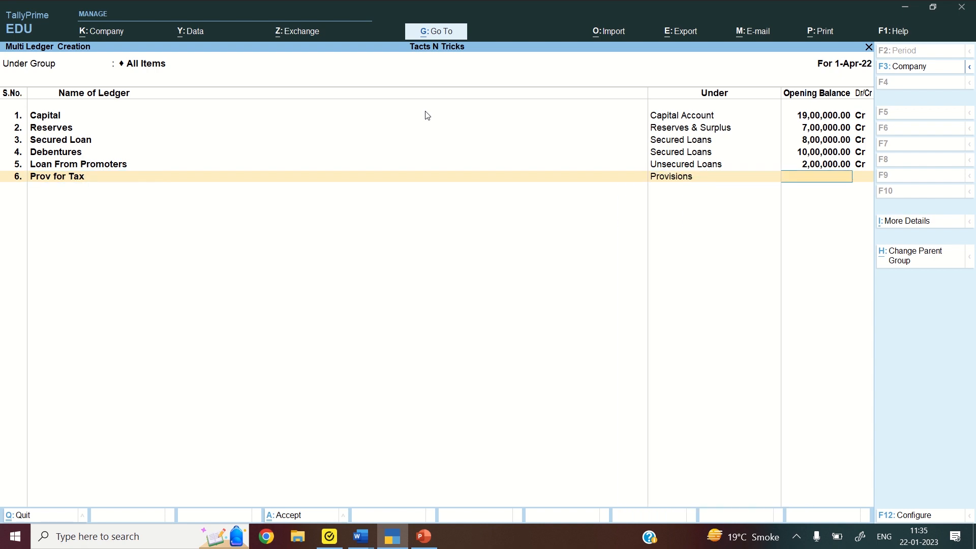
pyautogui.write('2,50,0')
pyautogui.write('0000')
pyautogui.press('Return')
pyautogui.press('Return')
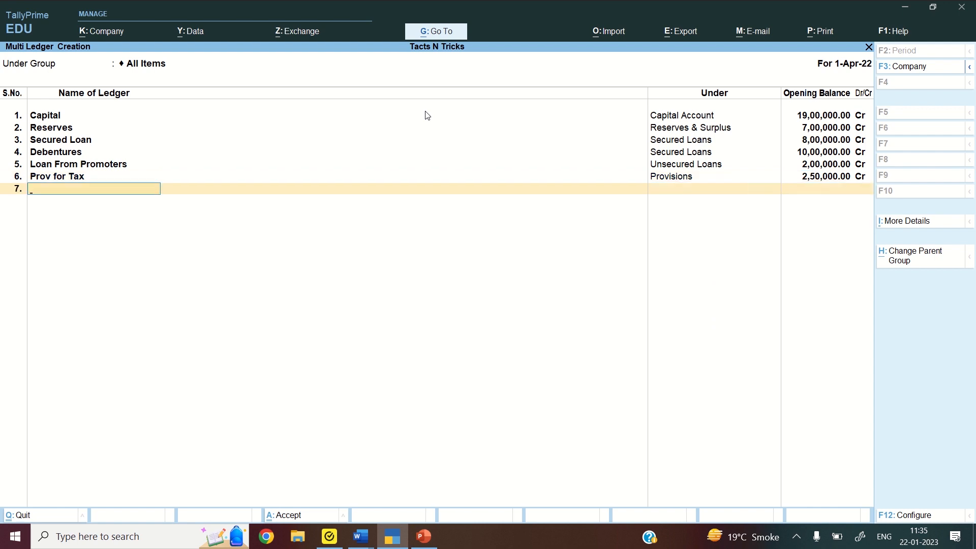
pyautogui.write('Bills Payable')
pyautogui.press('Return')
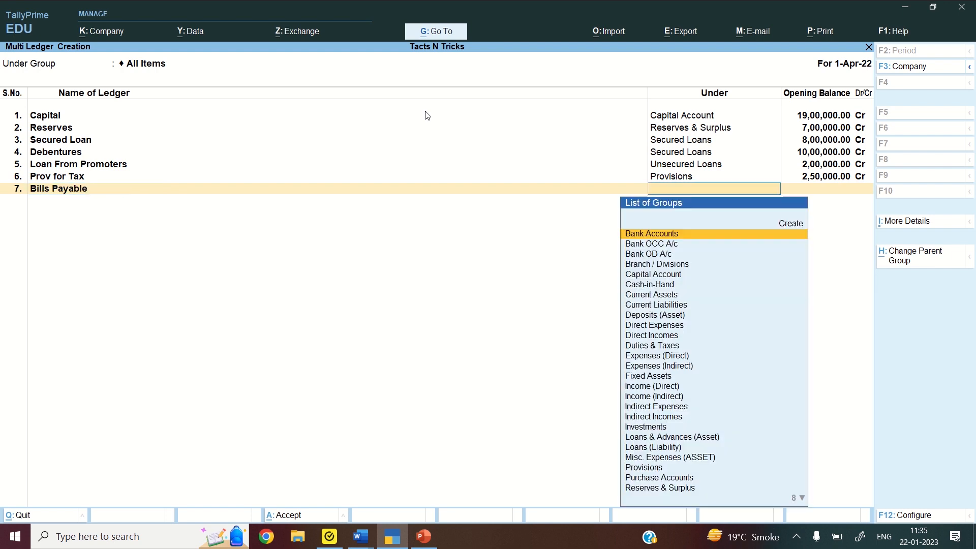
# Put Bills Payable (1,20,000 Cr) and O/S Salary (35,000 Cr) under Current Liabilities
pyautogui.write('Cur')
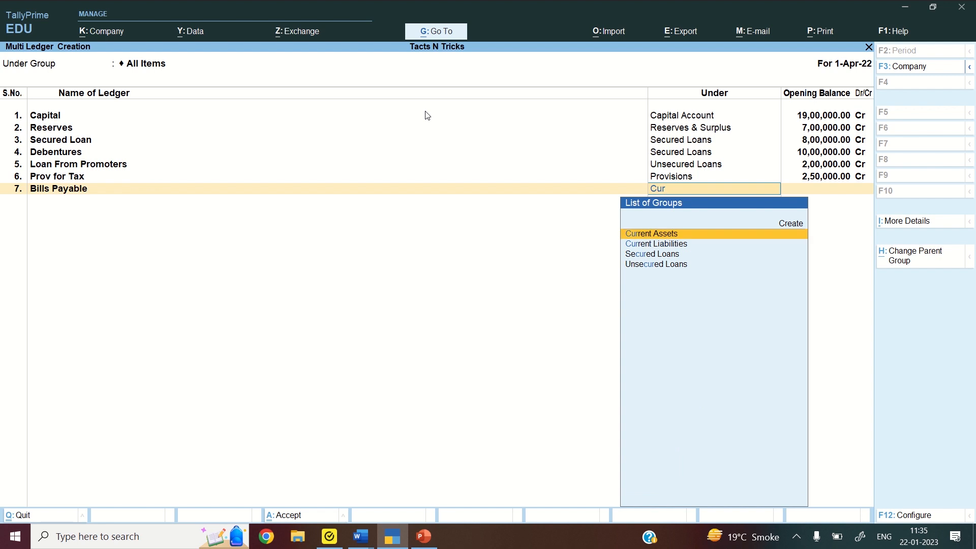
pyautogui.press('Down')
pyautogui.press('Return')
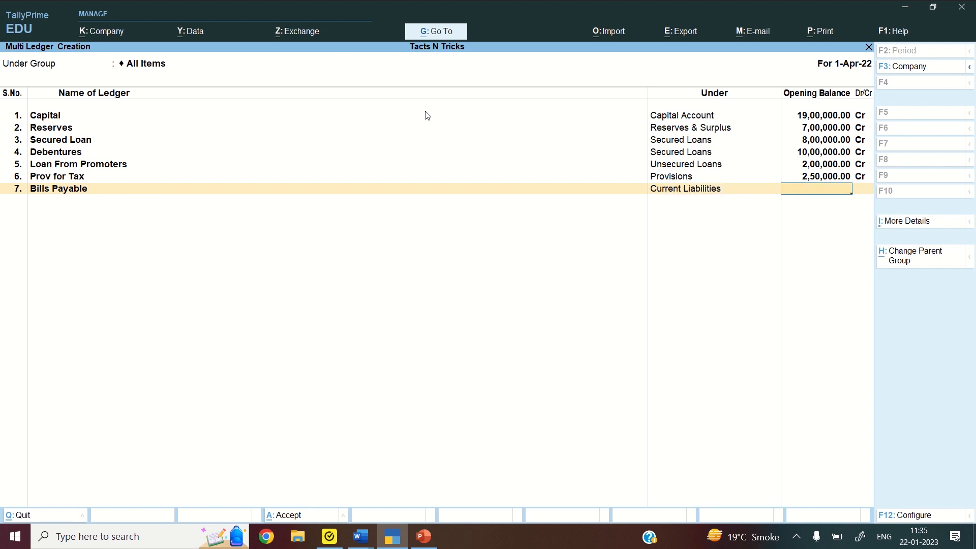
pyautogui.write('120000')
pyautogui.press('Return')
pyautogui.press('Return')
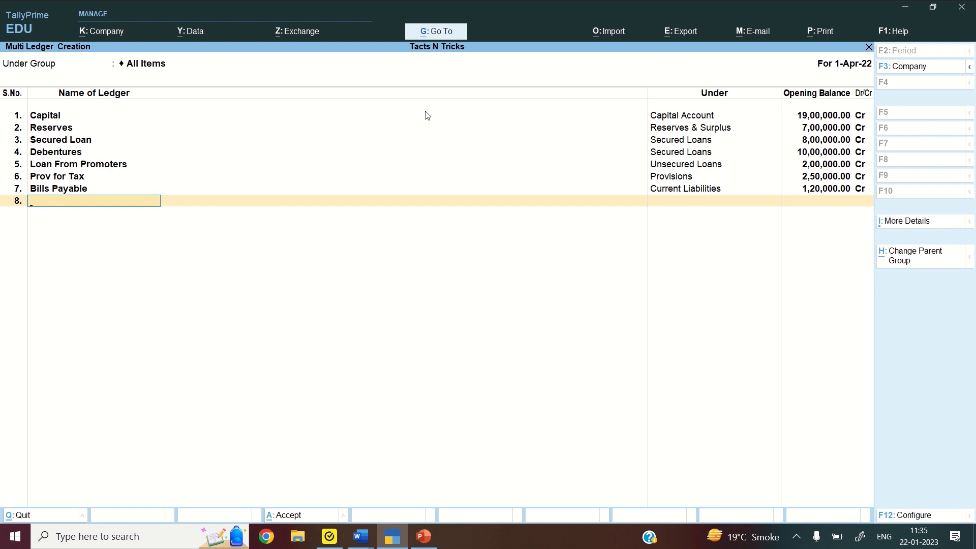
pyautogui.write('O/S Salary')
pyautogui.press('Return')
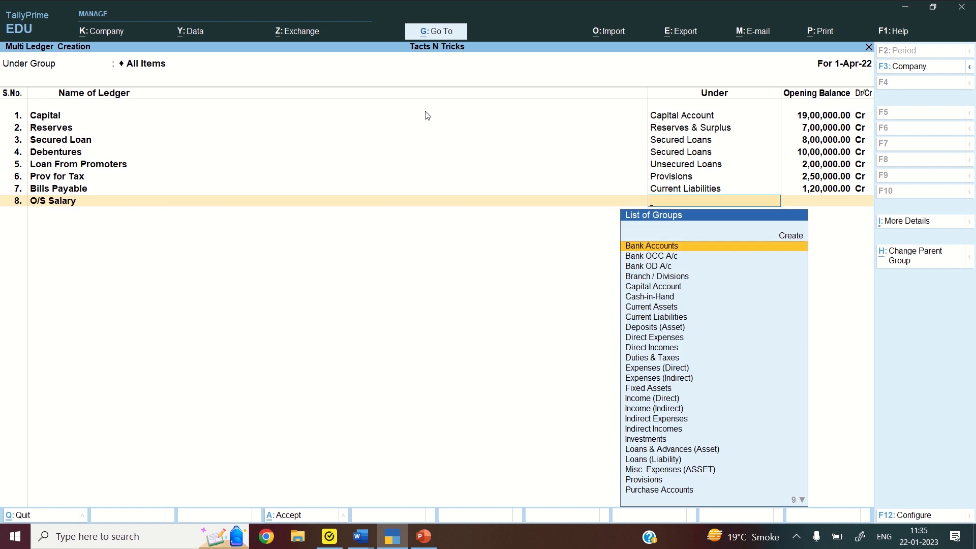
pyautogui.write('Cur')
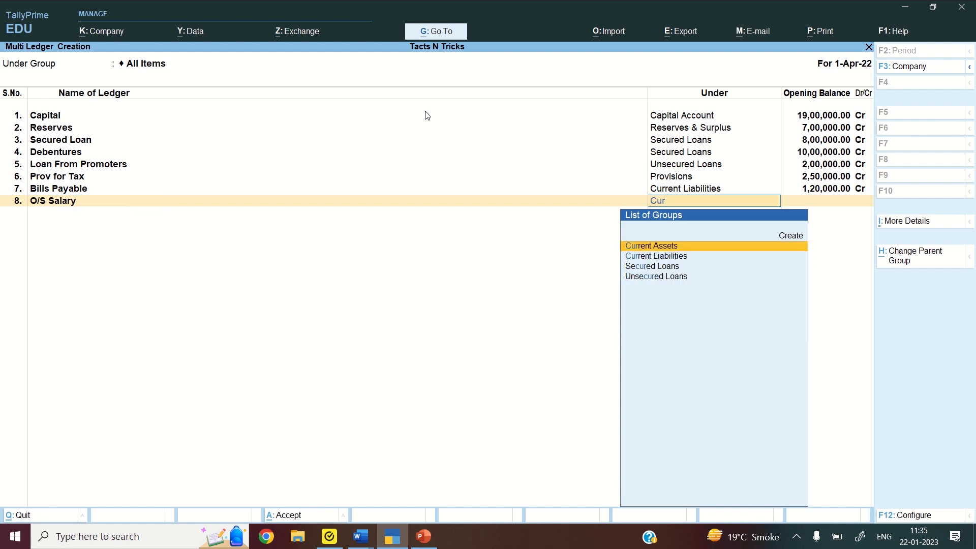
pyautogui.press('Down')
pyautogui.press('Return')
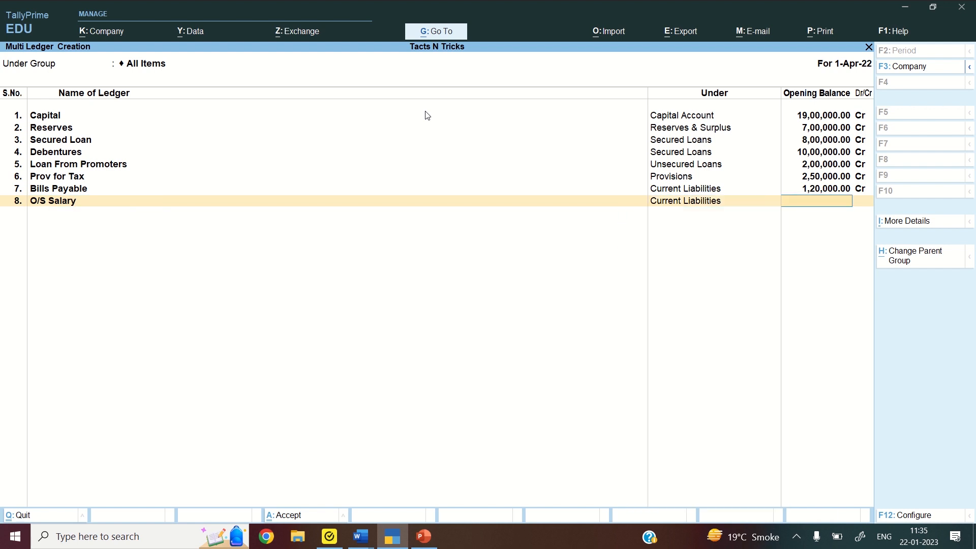
pyautogui.write('35000')
pyautogui.press('Return')
# Add O/S Rent under Current Liabilities with 60,000 Cr, then name the next ledger Land and Buildings
pyautogui.press('Return')
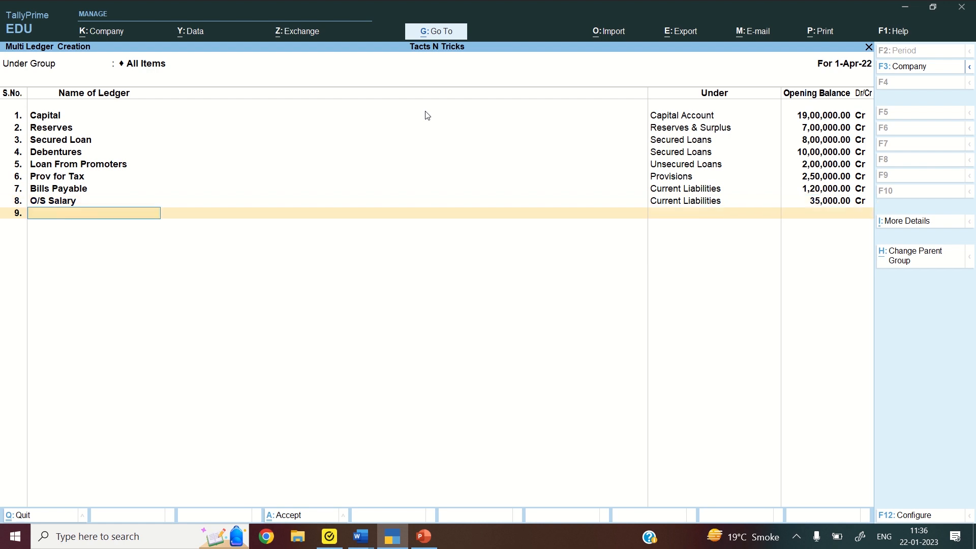
pyautogui.write('O/S Rent')
pyautogui.press('Return')
pyautogui.write('Cu')
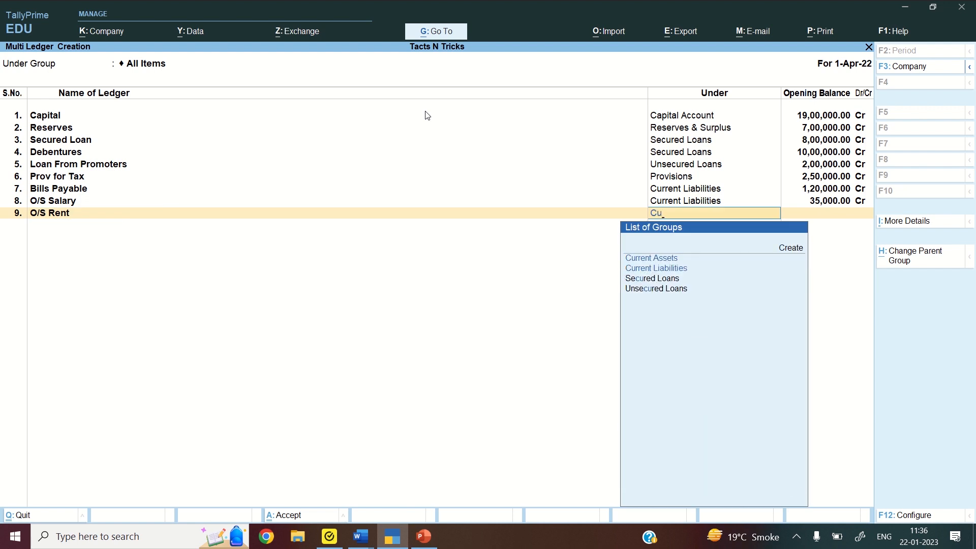
pyautogui.press('Return')
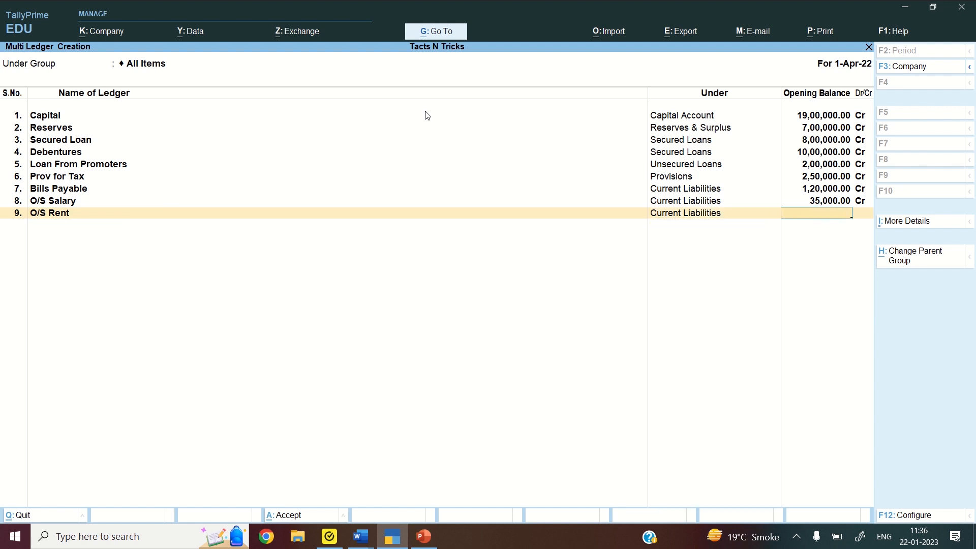
pyautogui.write('60000')
pyautogui.press('Return')
pyautogui.press('Return')
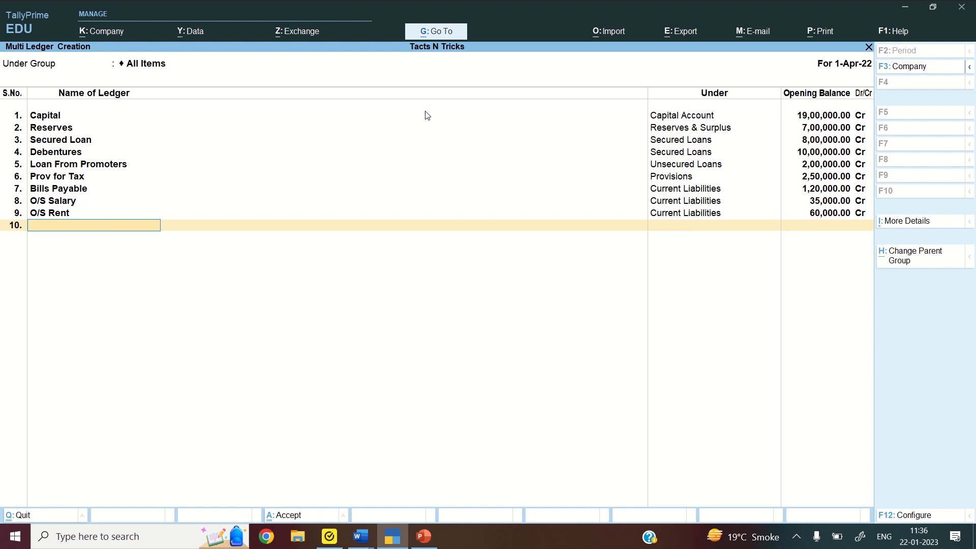
pyautogui.write('Land and Buildings')
# Put Land and Buildings (16,00,000 Dr) and Plant and Machinery (5,00,000 Dr) under Fixed Assets
pyautogui.press('Return')
pyautogui.write('Fi')
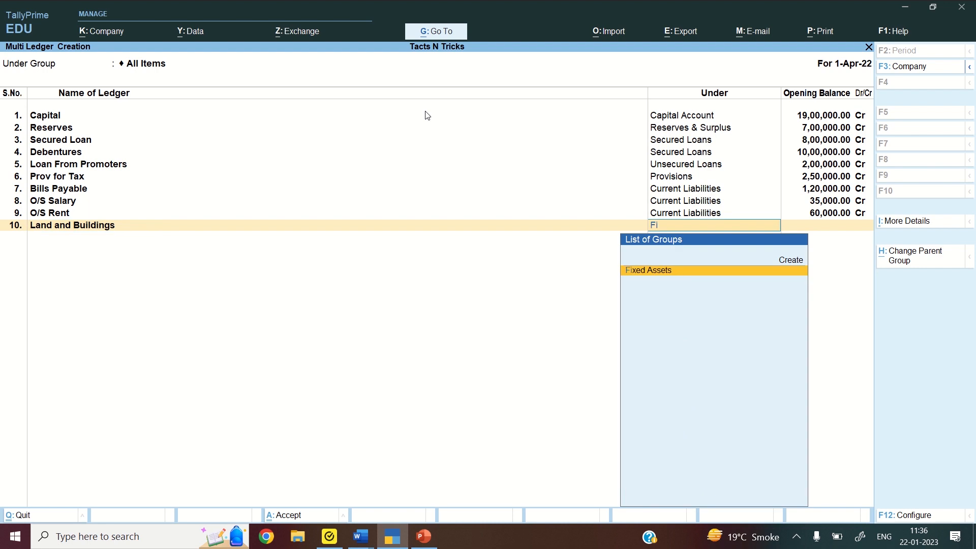
pyautogui.press('Return')
pyautogui.write('16')
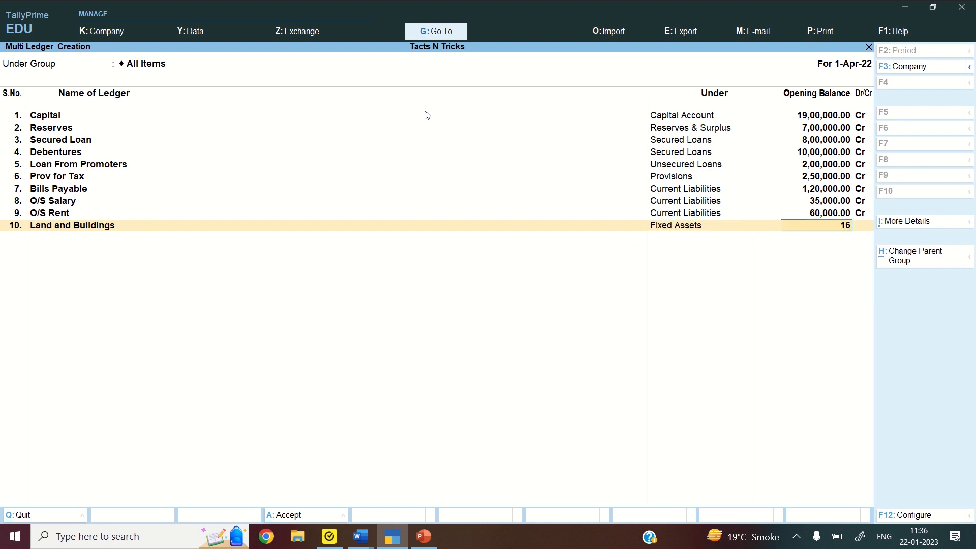
pyautogui.write('00000')
pyautogui.press('Return')
pyautogui.press('Return')
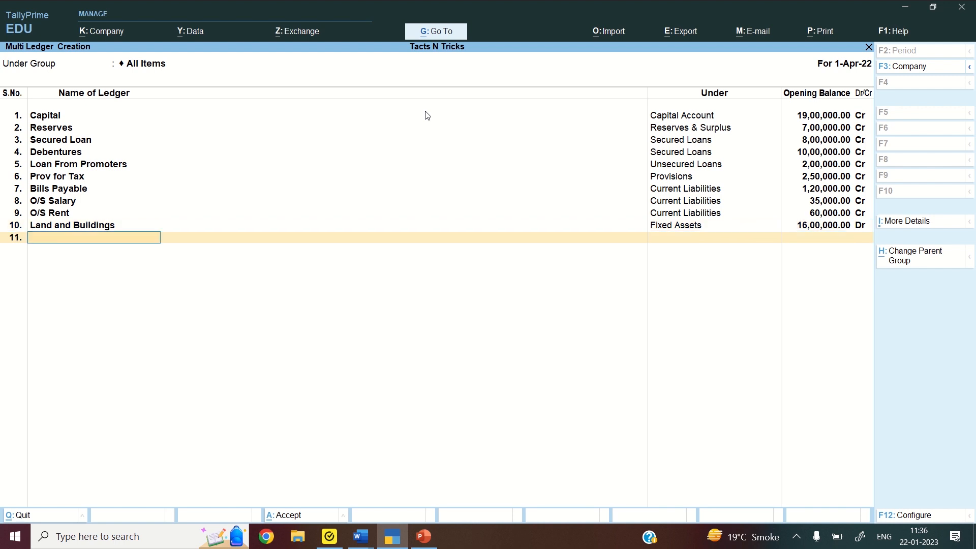
pyautogui.write('Plant and Machinery')
pyautogui.press('Return')
pyautogui.write('F')
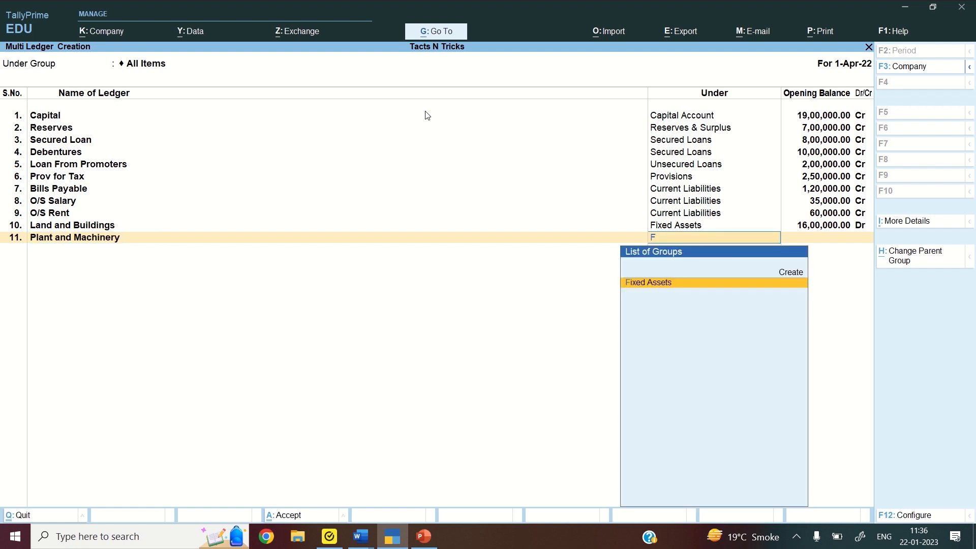
pyautogui.press('Return')
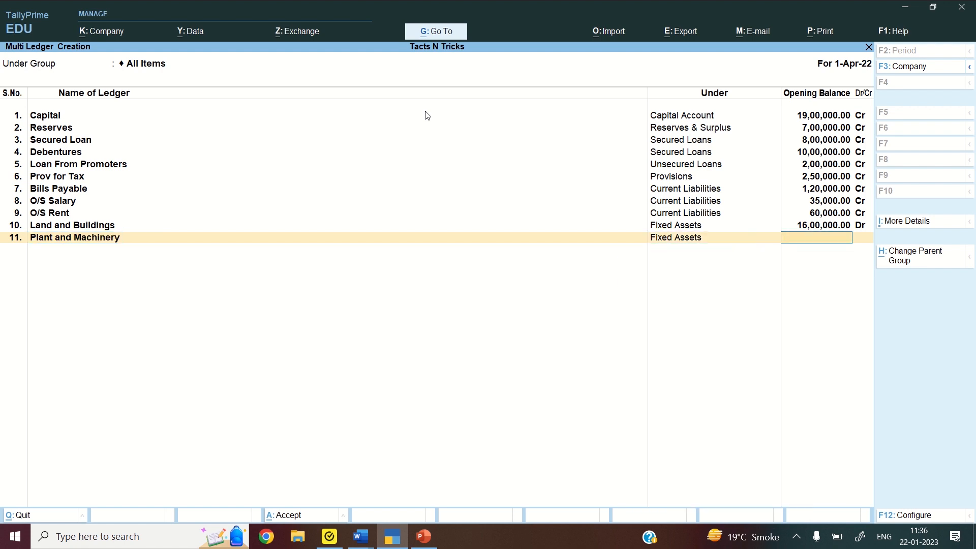
pyautogui.write('500000')
# Add Furniture under Fixed Assets (5,00,000 Dr), Investment under Investments (1,00,000 Dr), then name Bills Receivables
pyautogui.press('Return')
pyautogui.press('Return')
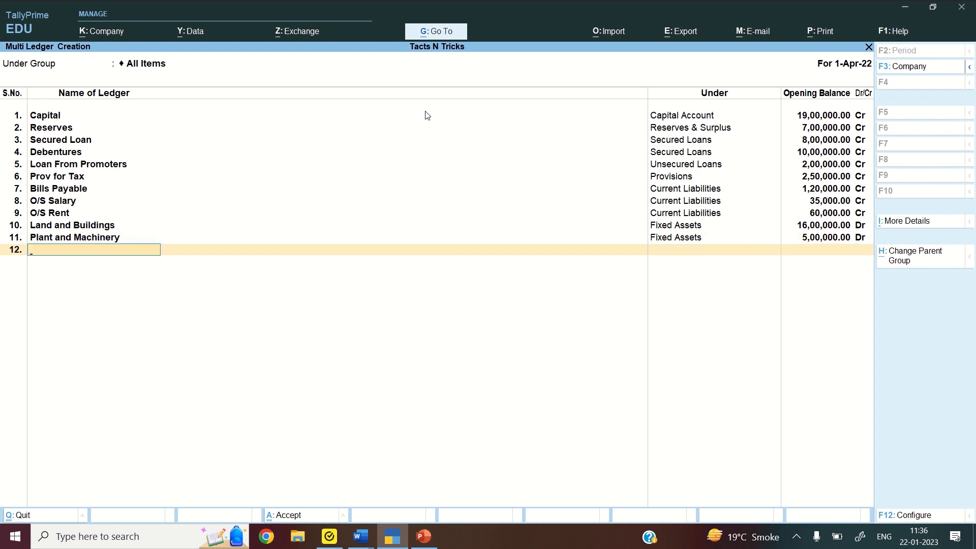
pyautogui.write('Furniture')
pyautogui.press('Return')
pyautogui.write('Fi')
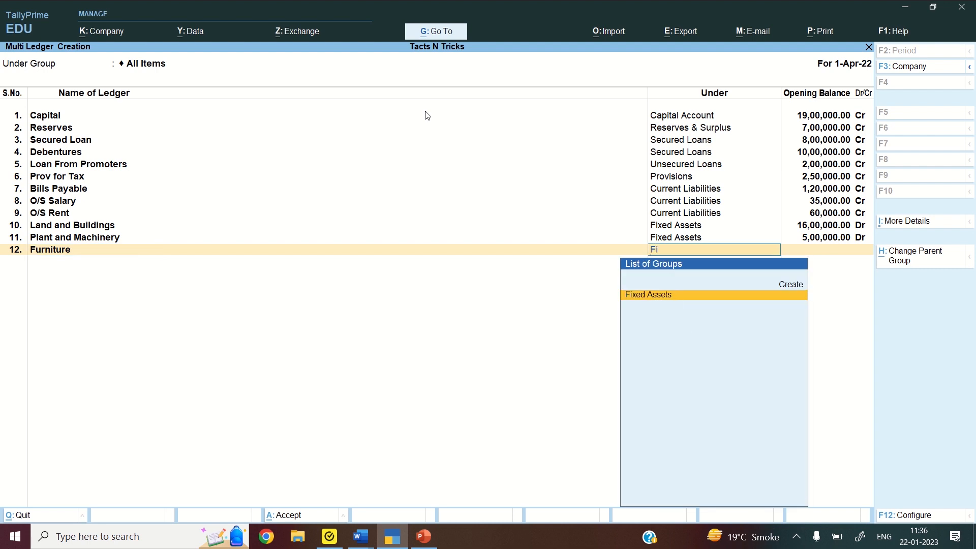
pyautogui.press('Return')
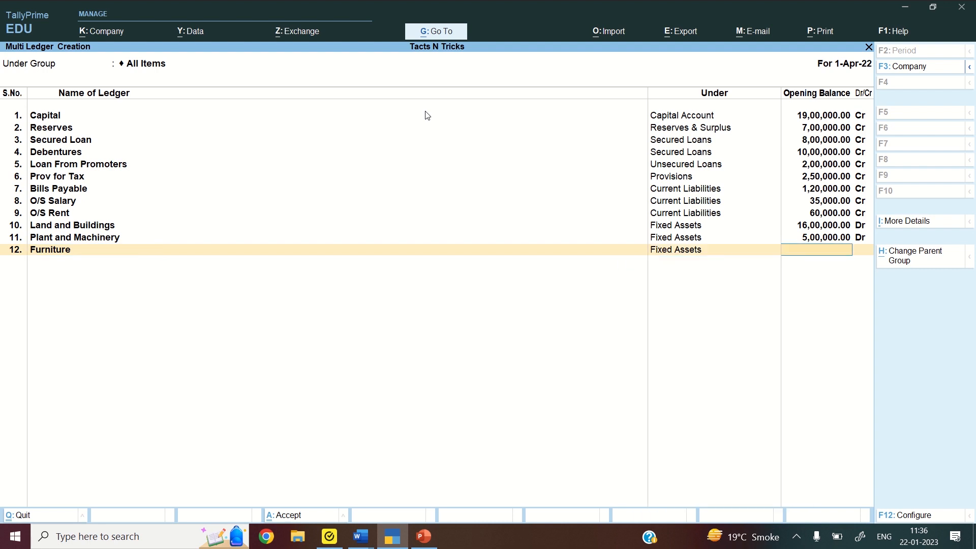
pyautogui.write('500000')
pyautogui.press('Return')
pyautogui.press('Return')
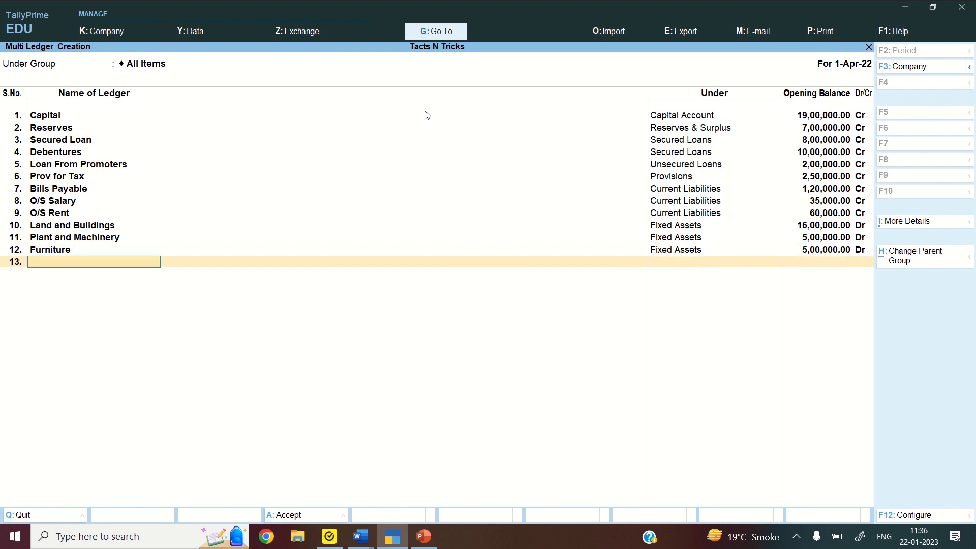
pyautogui.write('Investment')
pyautogui.press('Return')
pyautogui.write('Inves')
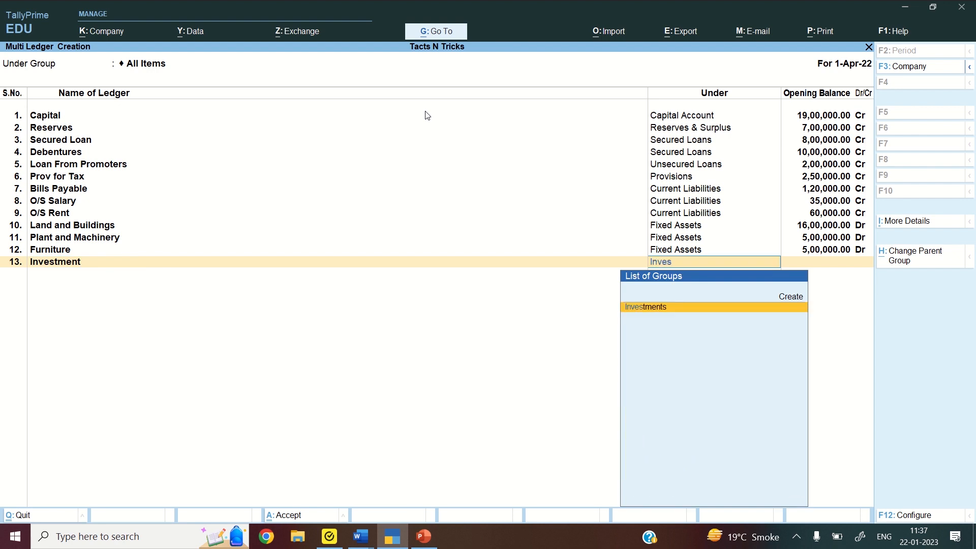
pyautogui.press('Return')
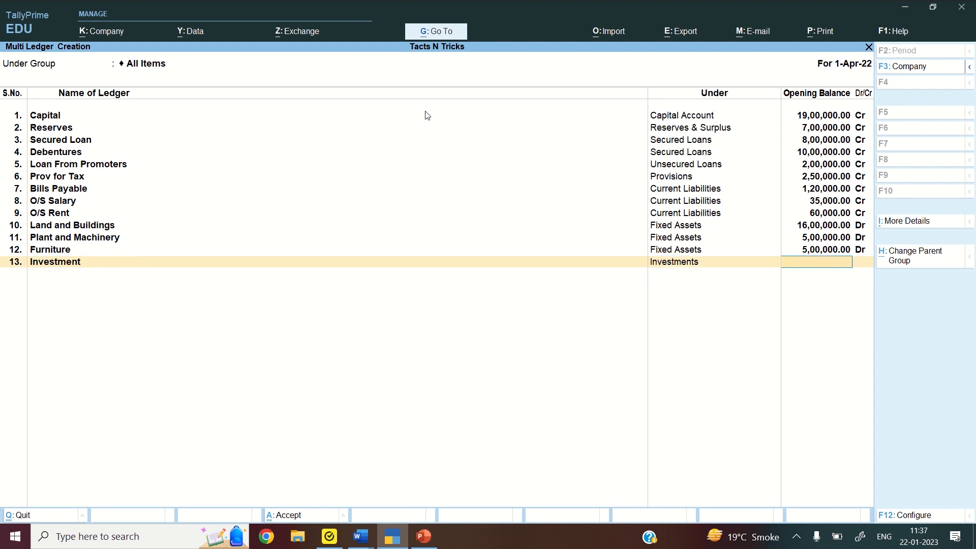
pyautogui.write('1,00,00')
pyautogui.write('0')
pyautogui.press('Return')
pyautogui.press('Return')
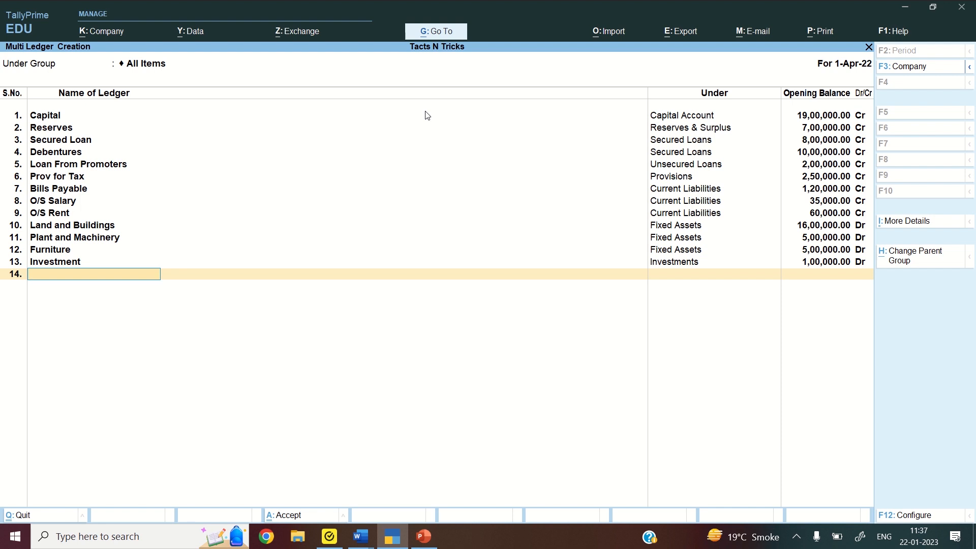
pyautogui.write('Bills Receivables')
# Put Bills Receivables under Current Assets with a 55,000 opening balance
pyautogui.press('Return')
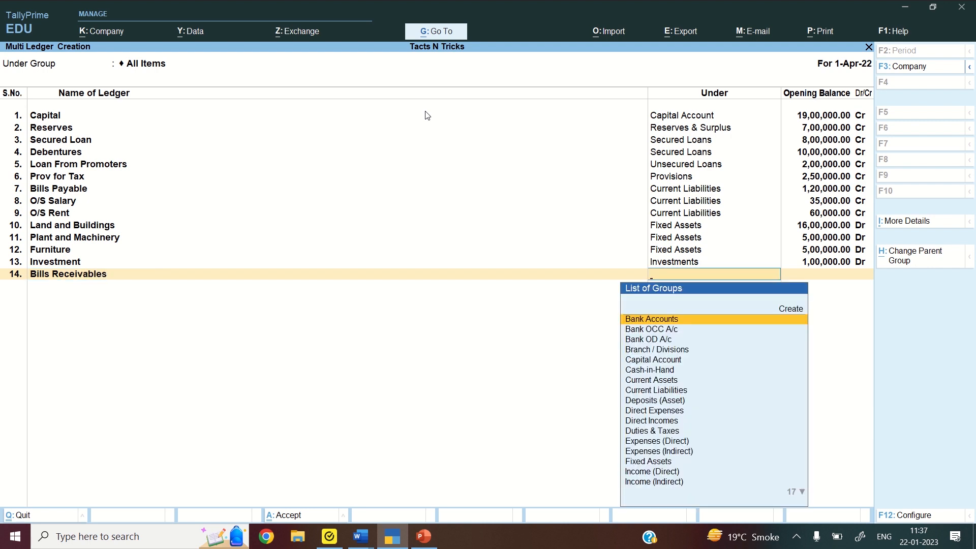
pyautogui.write('Curr')
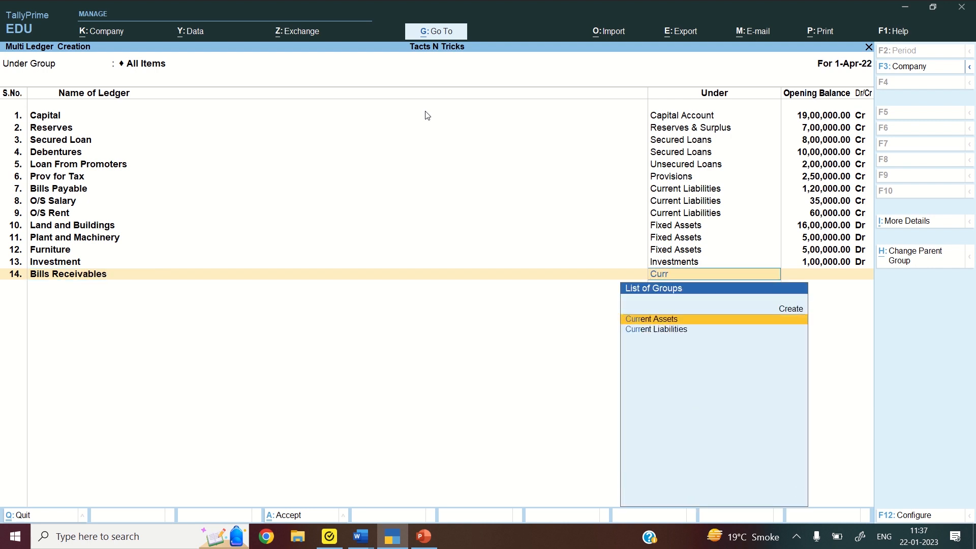
pyautogui.press('Return')
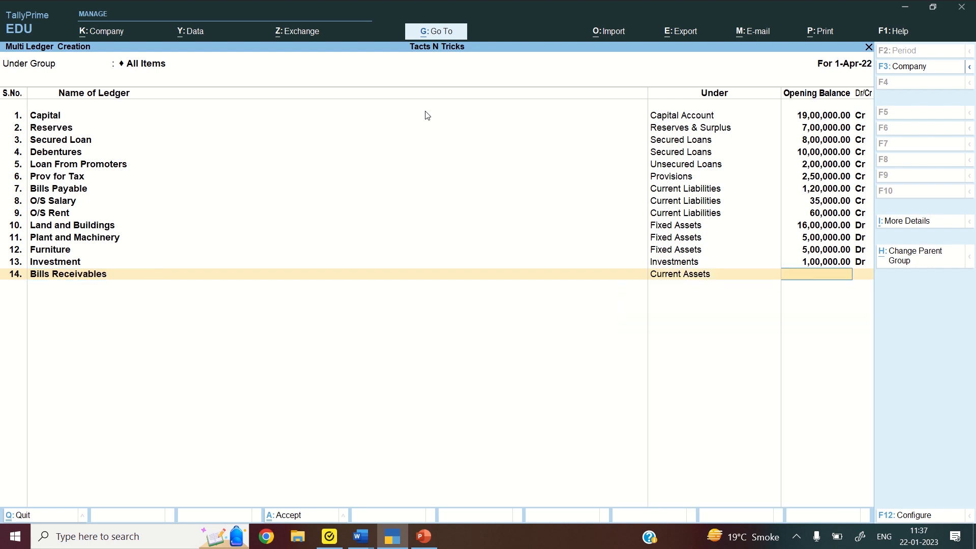
pyautogui.write('55000')
pyautogui.press('Return')
# Add SBI (5,00,000 Dr) and OBC (3,20,000 Dr) under Bank Accounts
pyautogui.press('Return')
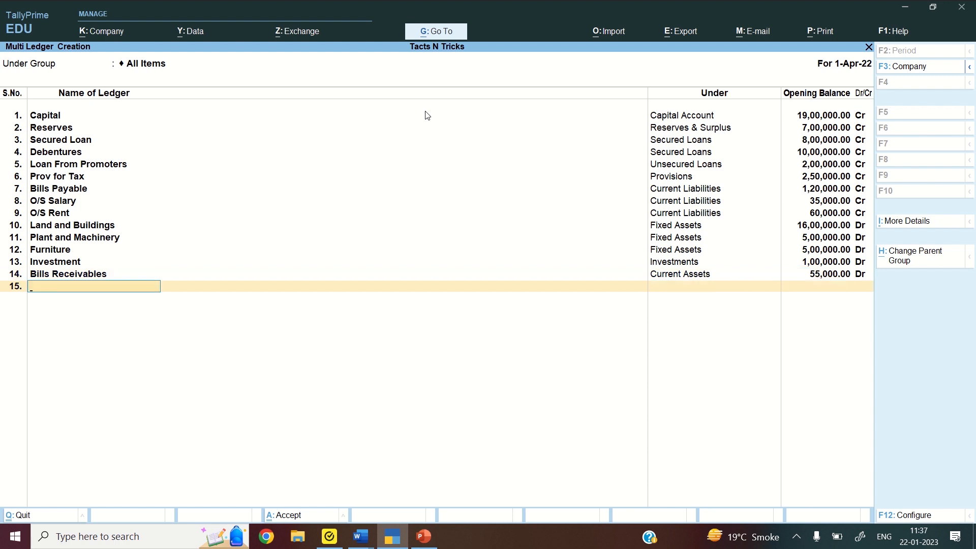
pyautogui.write('SBI')
pyautogui.press('Return')
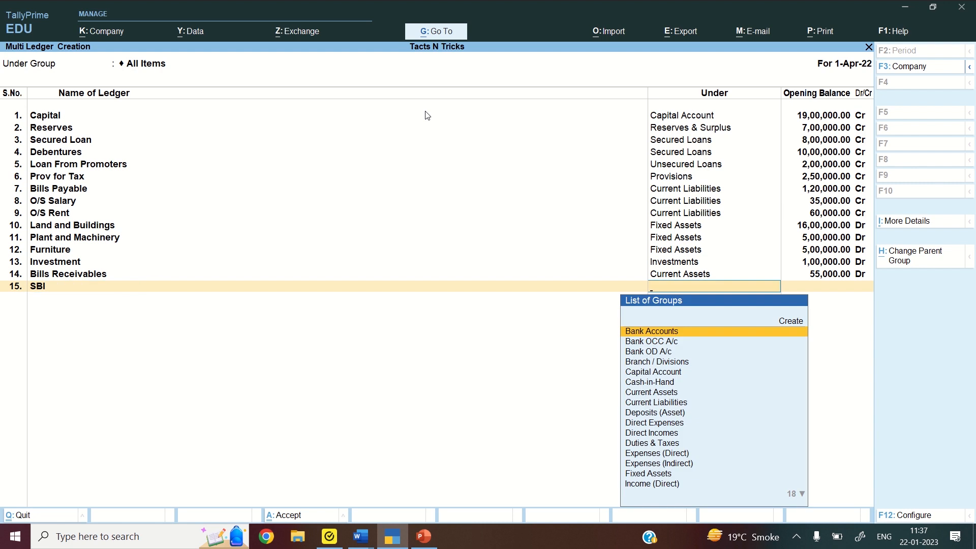
pyautogui.press('Return')
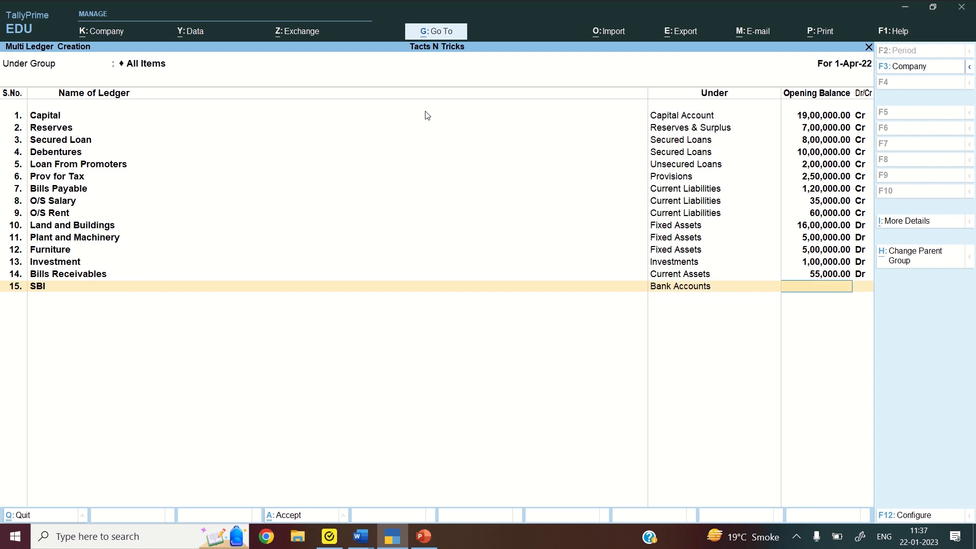
pyautogui.write('5,00,00')
pyautogui.write('0')
pyautogui.press('Return')
pyautogui.press('Return')
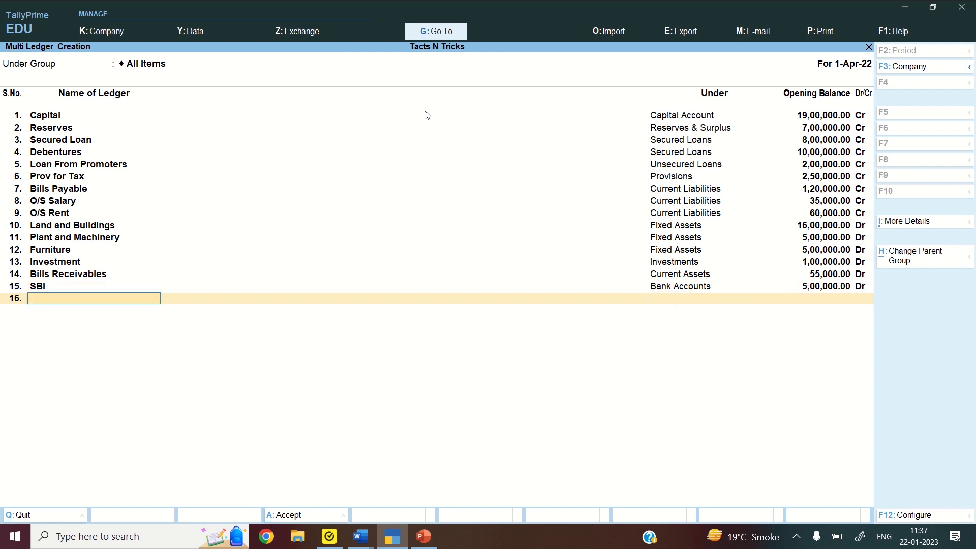
pyautogui.write('OBC')
pyautogui.press('Return')
pyautogui.write('BA')
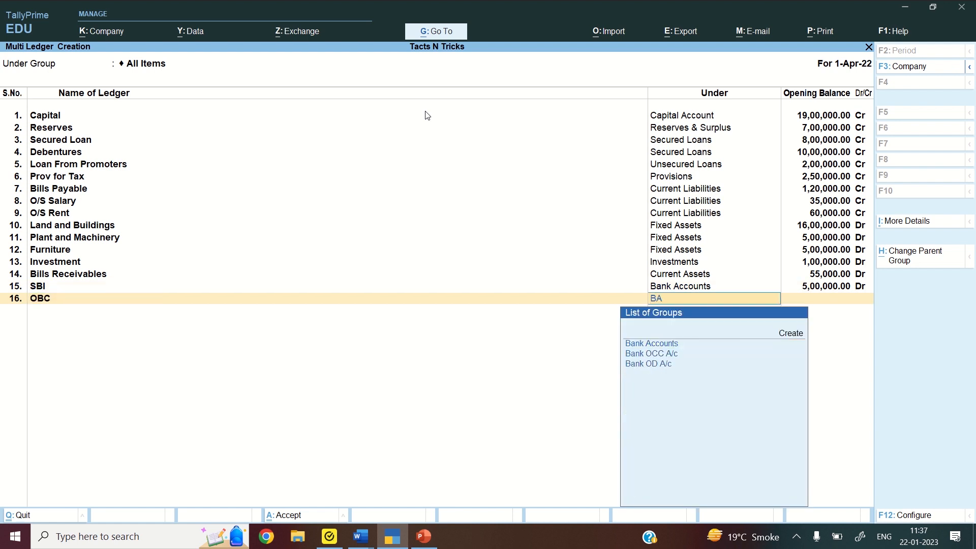
pyautogui.press('Return')
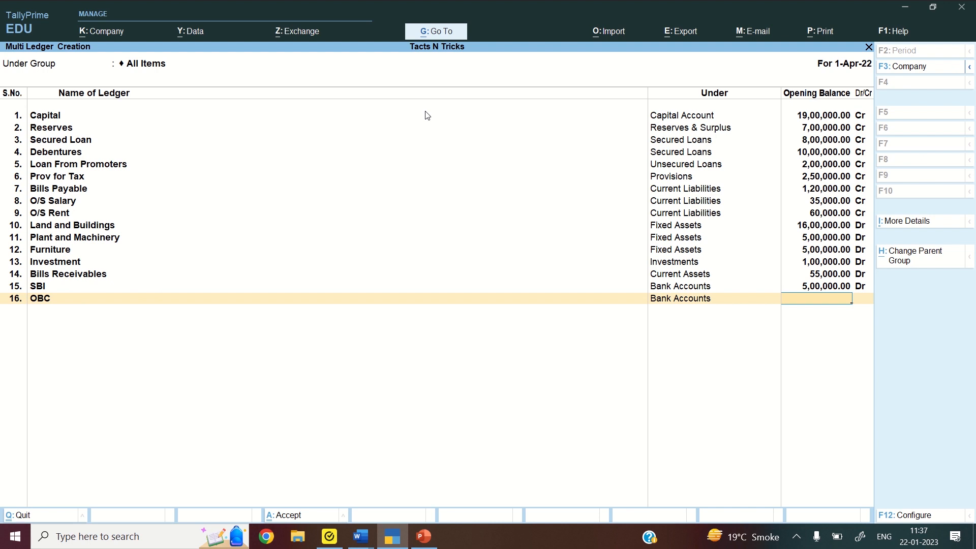
pyautogui.write('320000')
# Add Prepaid Insurance under Current Assets with a 7,800 debit opening balance
pyautogui.press('Return')
pyautogui.press('Return')
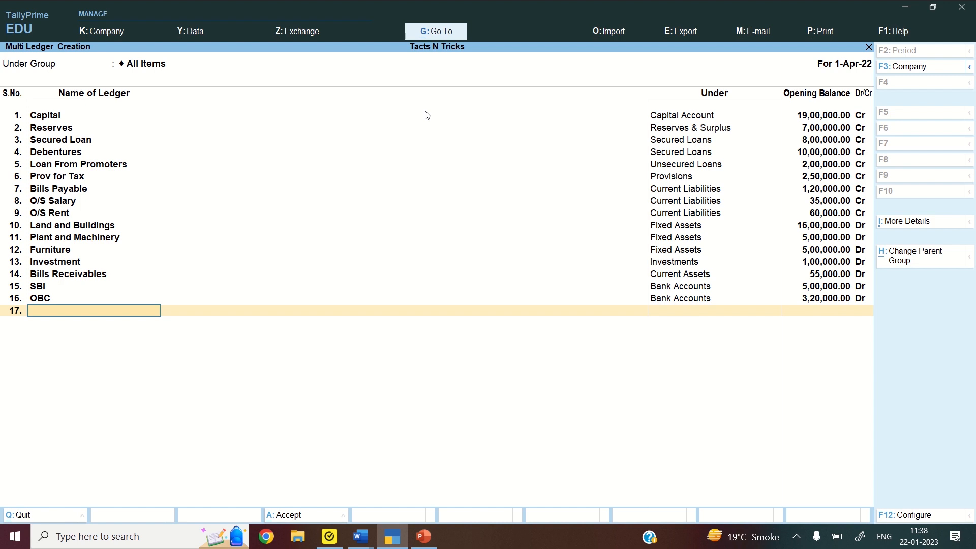
pyautogui.write('Prepaid Insurance')
pyautogui.press('Return')
pyautogui.write('Cu')
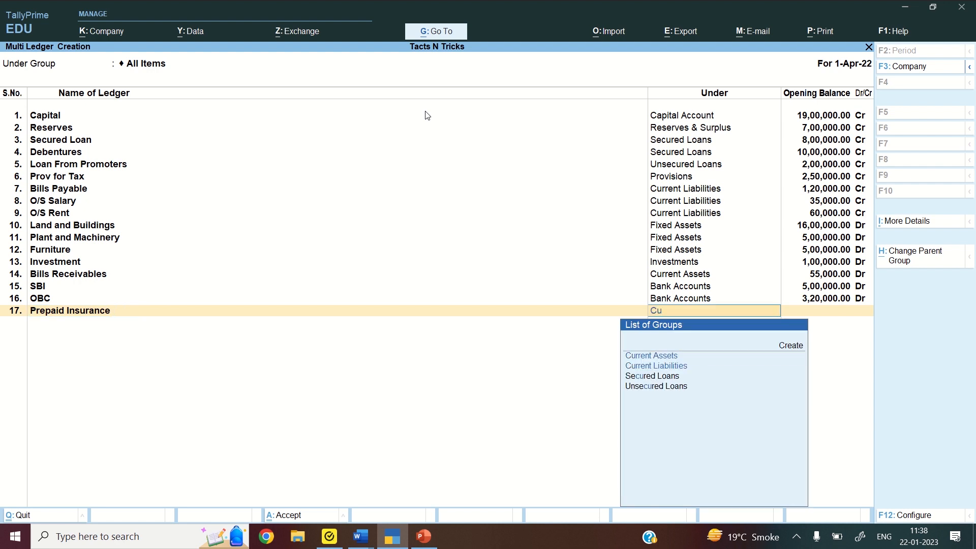
pyautogui.write('rr')
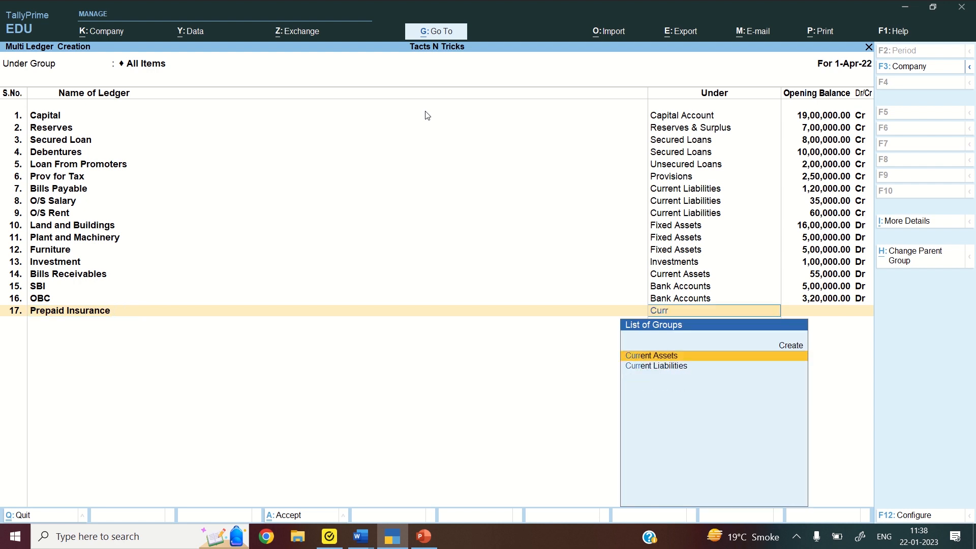
pyautogui.press('Return')
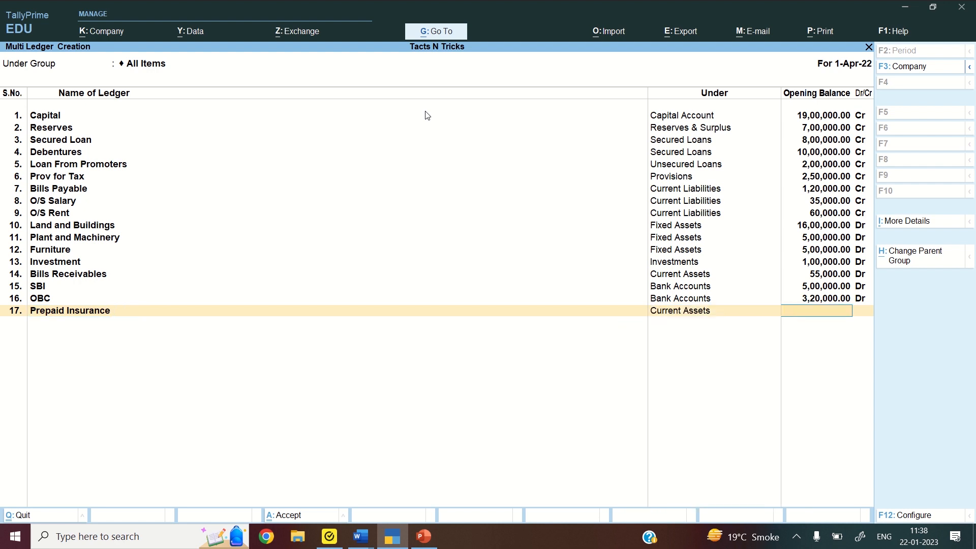
pyautogui.write('7800')
pyautogui.press('Return')
pyautogui.press('Return')
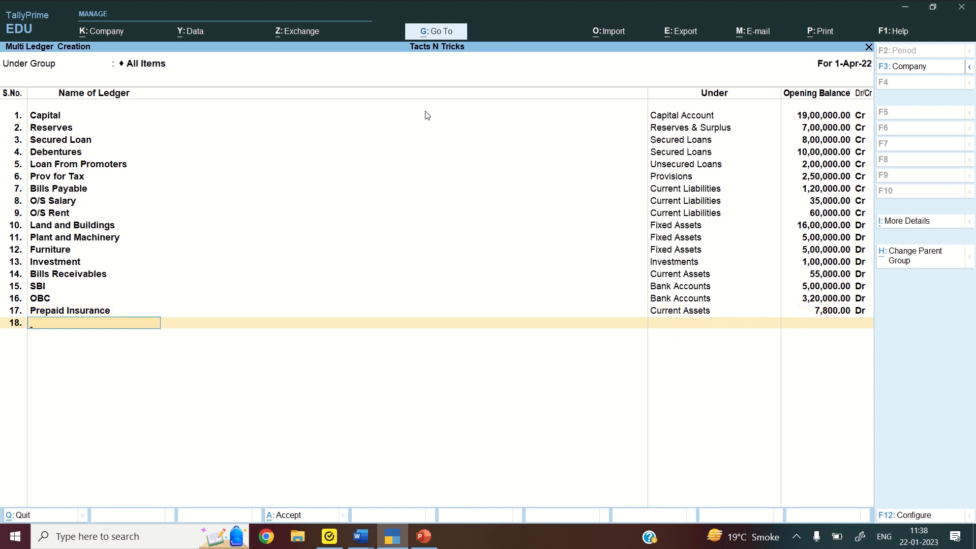
pyautogui.press('Return')
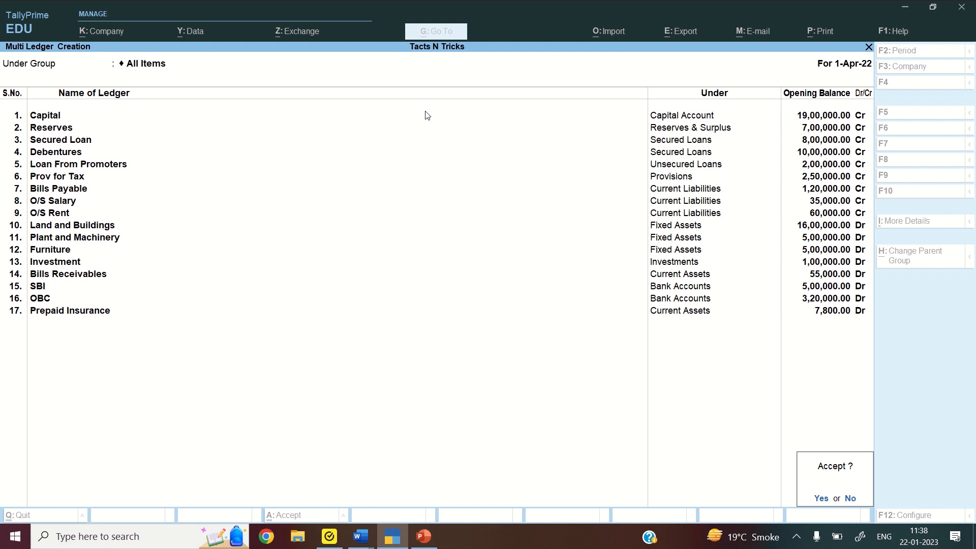
# Accept the new ledgers, switch the Chart of Accounts to Ledger View, and move to Cash
pyautogui.press('y')
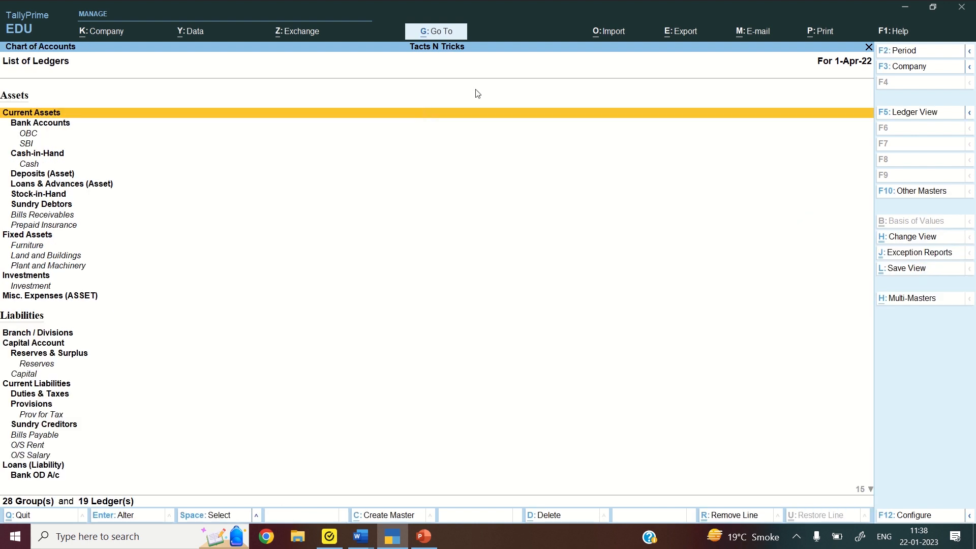
pyautogui.click(916, 113)
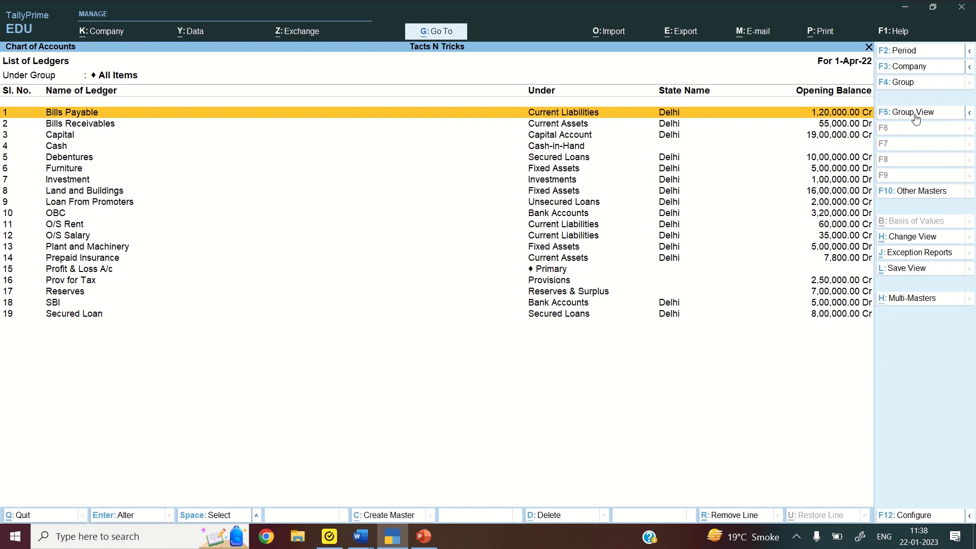
pyautogui.press('Down')
pyautogui.press('Down')
pyautogui.press('Down')
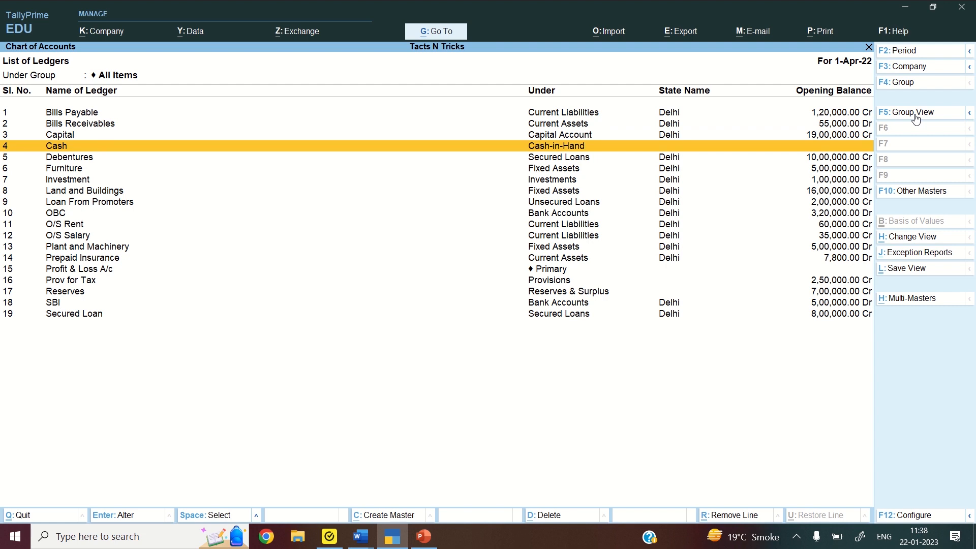
# Give the Cash ledger a 20,000 debit opening balance
pyautogui.press('Return')
pyautogui.press('Return')
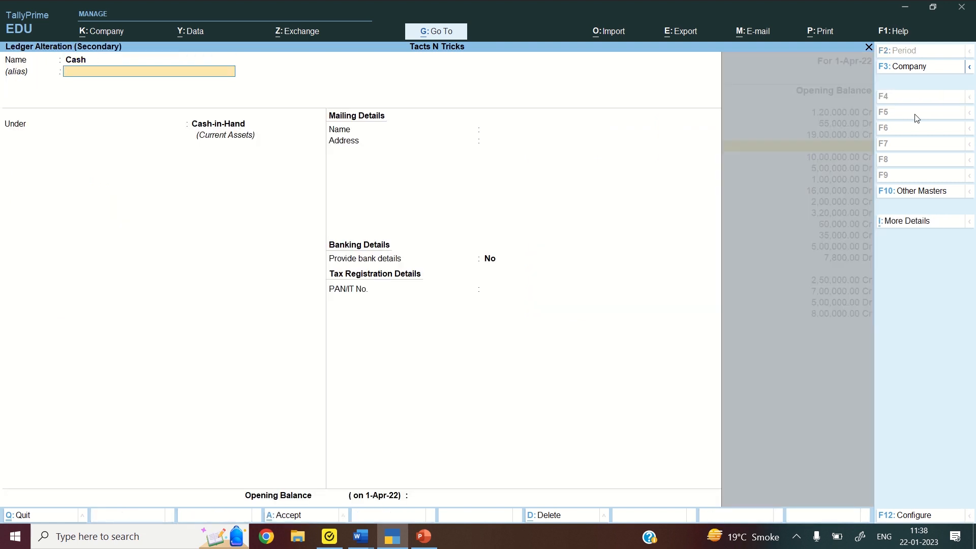
pyautogui.press('Return')
pyautogui.press('Return')
pyautogui.press('Return')
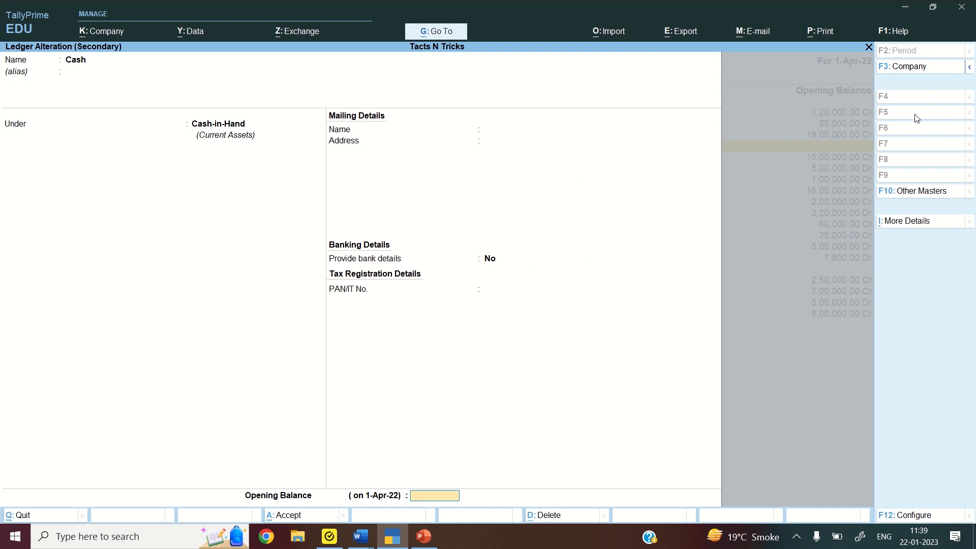
pyautogui.write('20,000')
pyautogui.press('Return')
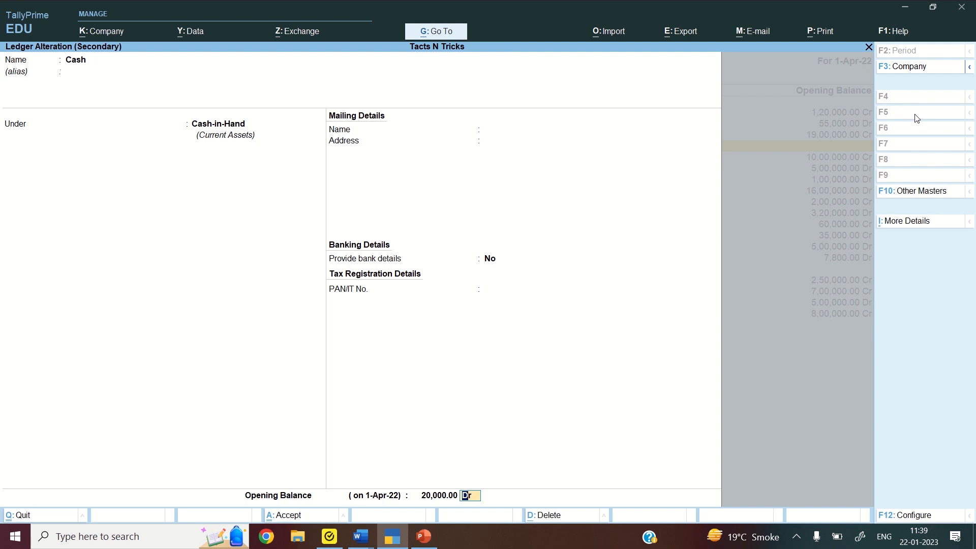
pyautogui.press('Return')
pyautogui.press('Return')
# Give Profit & Loss A/c a 3,00,000 credit opening balance
pyautogui.press('Down')
pyautogui.press('Down')
pyautogui.press('Down')
pyautogui.press('Down')
pyautogui.press('Down')
pyautogui.press('Down')
pyautogui.press('Down')
pyautogui.press('Down')
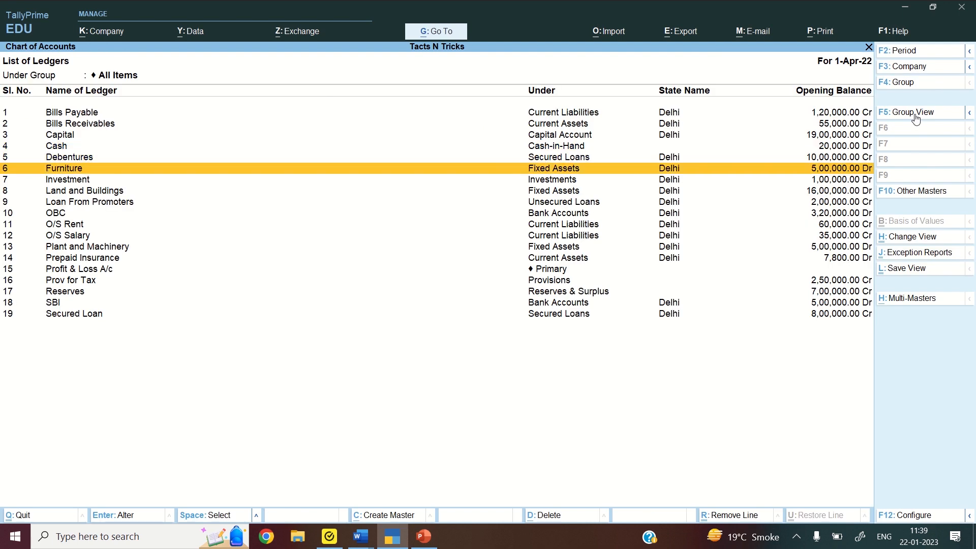
pyautogui.press('Down')
pyautogui.press('Down')
pyautogui.press('Down')
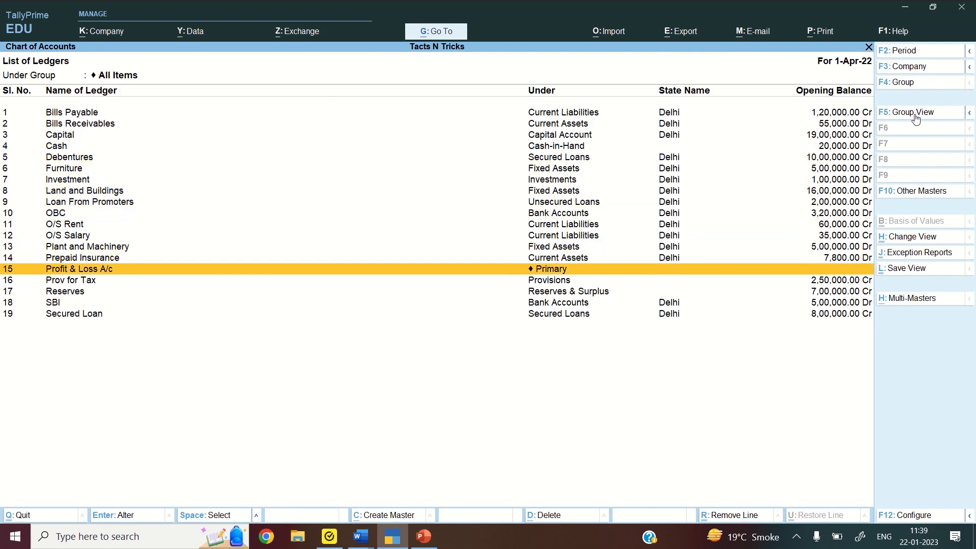
pyautogui.press('Return')
pyautogui.press('Return')
pyautogui.press('Return')
pyautogui.press('Return')
pyautogui.press('Return')
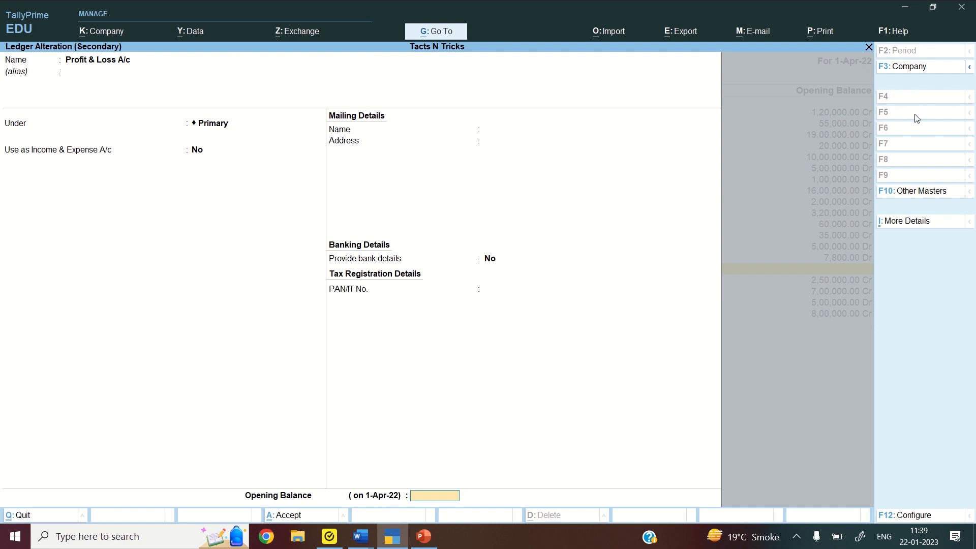
pyautogui.write('300000')
pyautogui.press('Return')
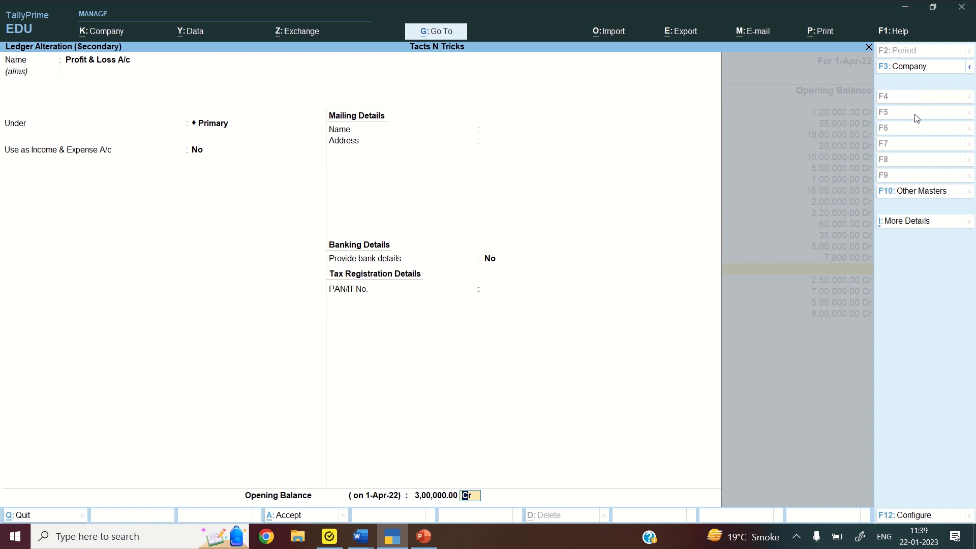
pyautogui.press('Return')
pyautogui.press('Return')
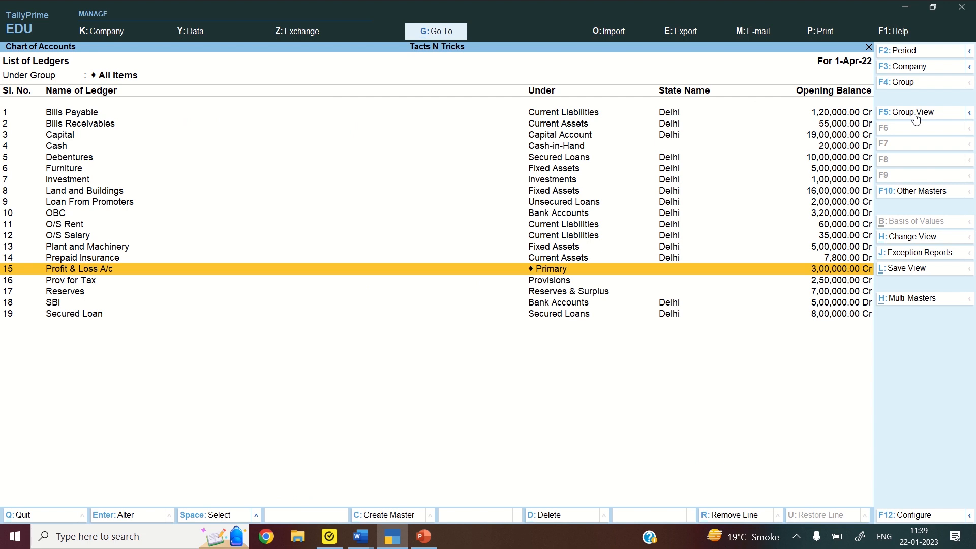
# Start Multi Ledger Creation with Sundry Debtors as the group
pyautogui.click(905, 300)
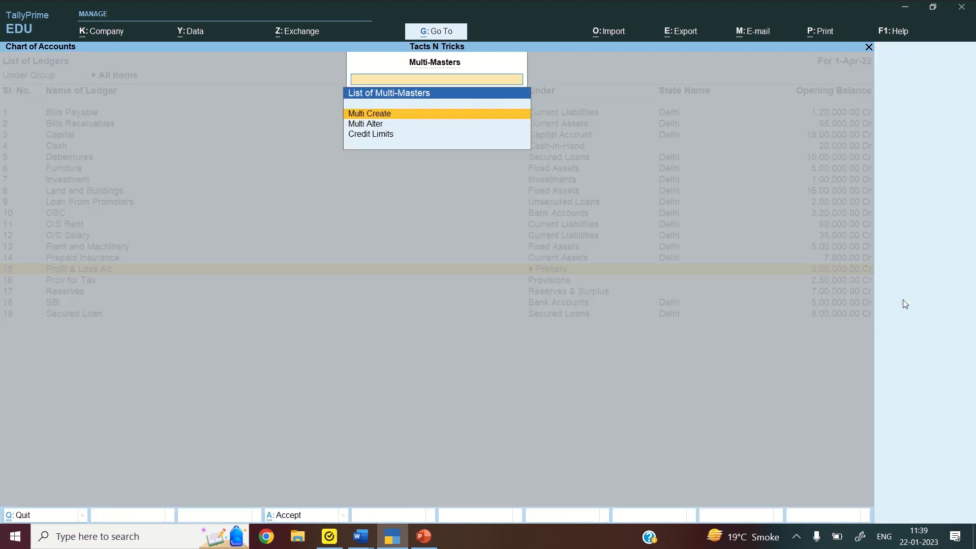
pyautogui.click(475, 117)
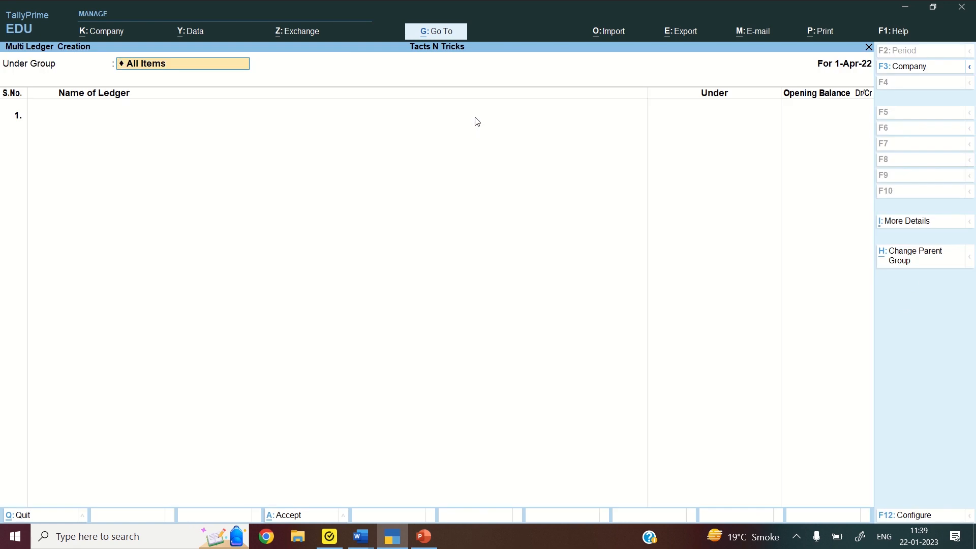
pyautogui.write('Deb')
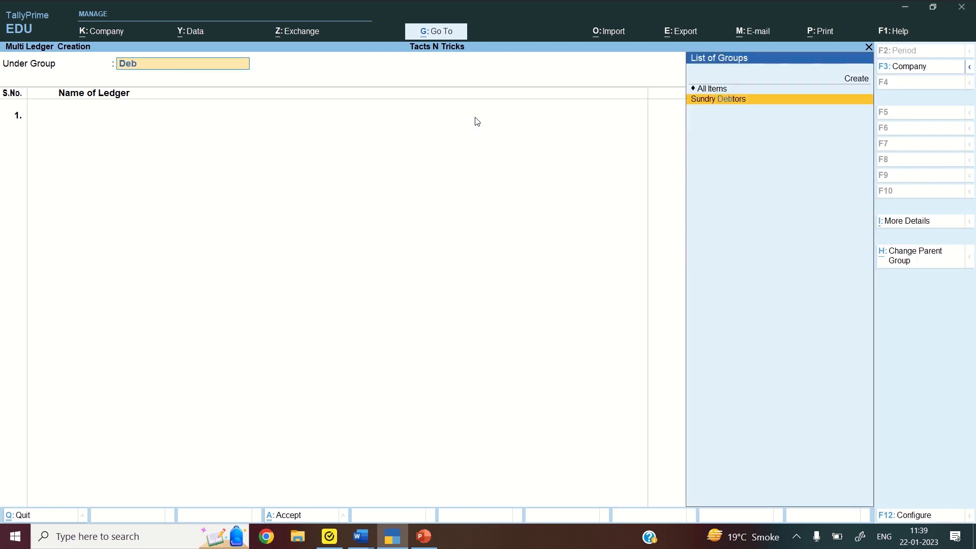
pyautogui.press('Return')
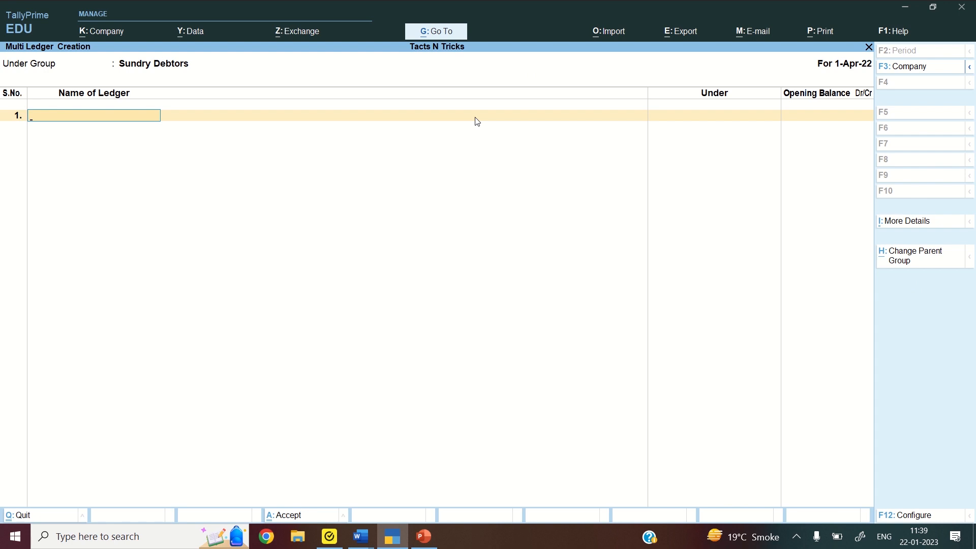
# Enter the first two debtor ledgers with 45,000 and 89,000 debit opening balances
pyautogui.write('Pooja')
pyautogui.press('Return')
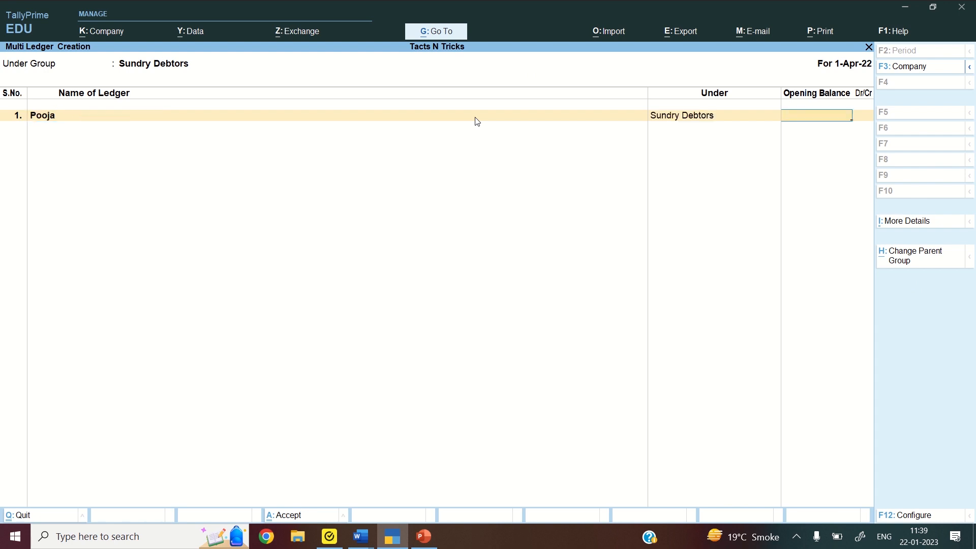
pyautogui.write('45,000')
pyautogui.press('Return')
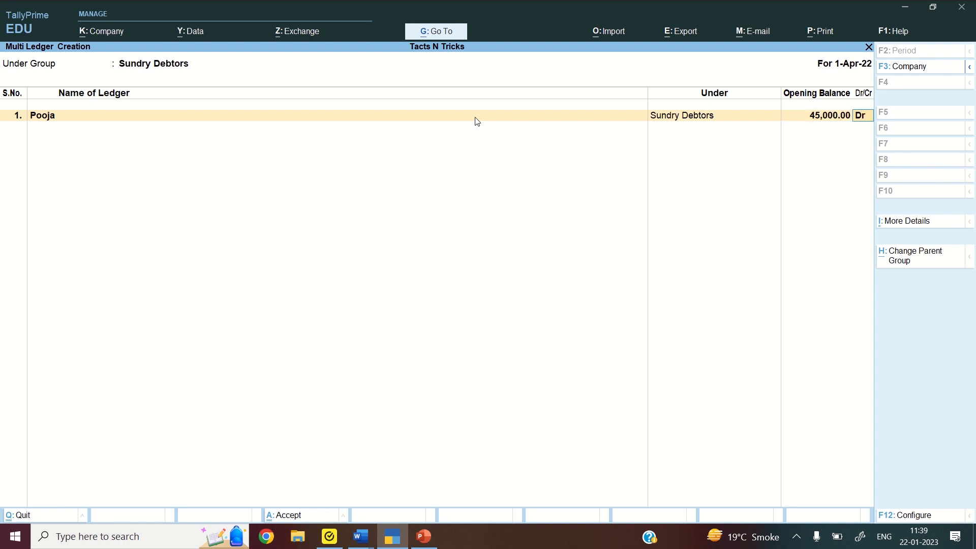
pyautogui.press('Return')
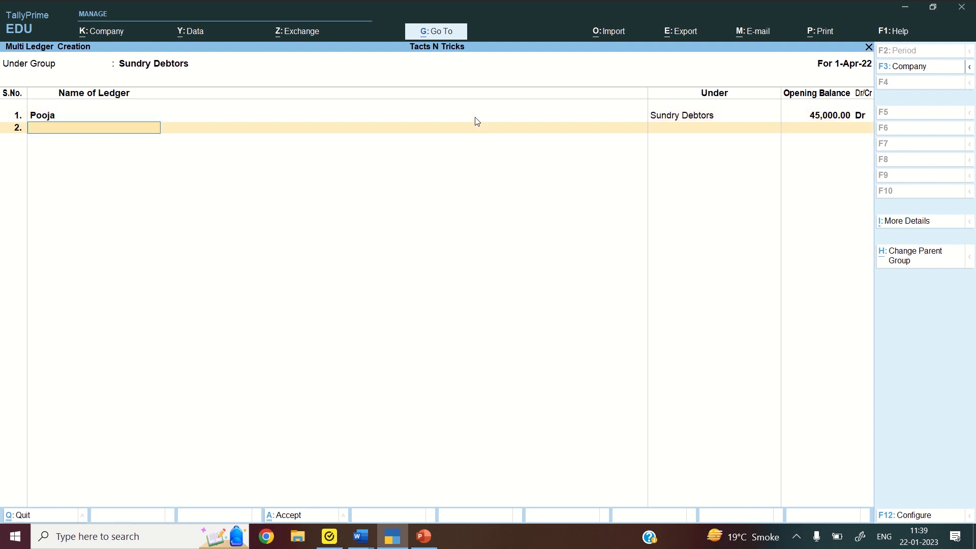
pyautogui.write('Prerna')
pyautogui.press('Return')
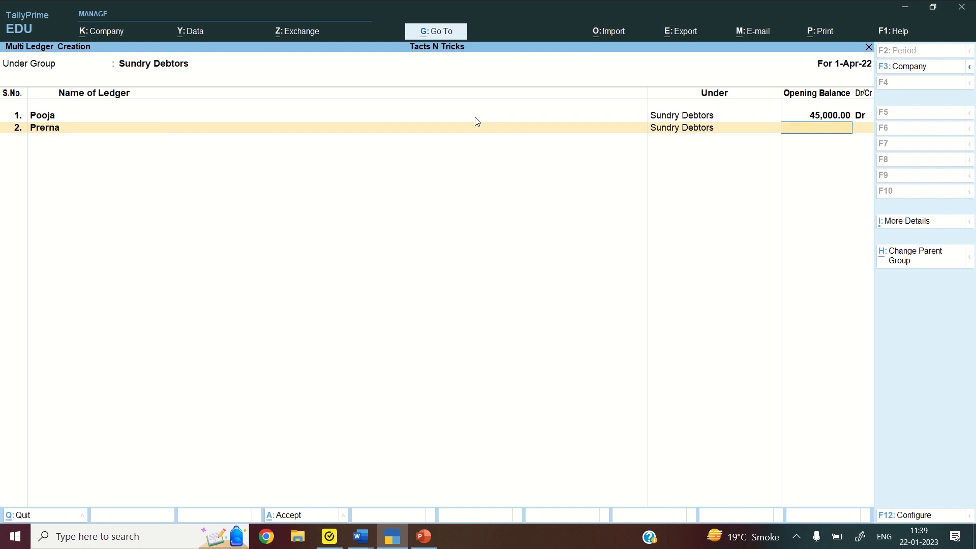
pyautogui.write('89000')
pyautogui.press('Return')
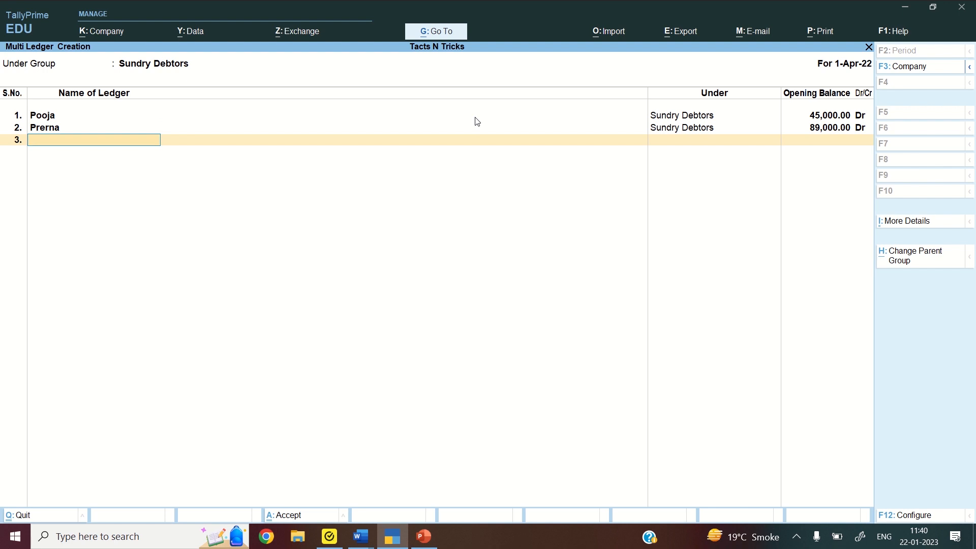
# Add the third and fourth debtors with 52,000 and 30,000 debit balances
pyautogui.write('Pawan')
pyautogui.press('Return')
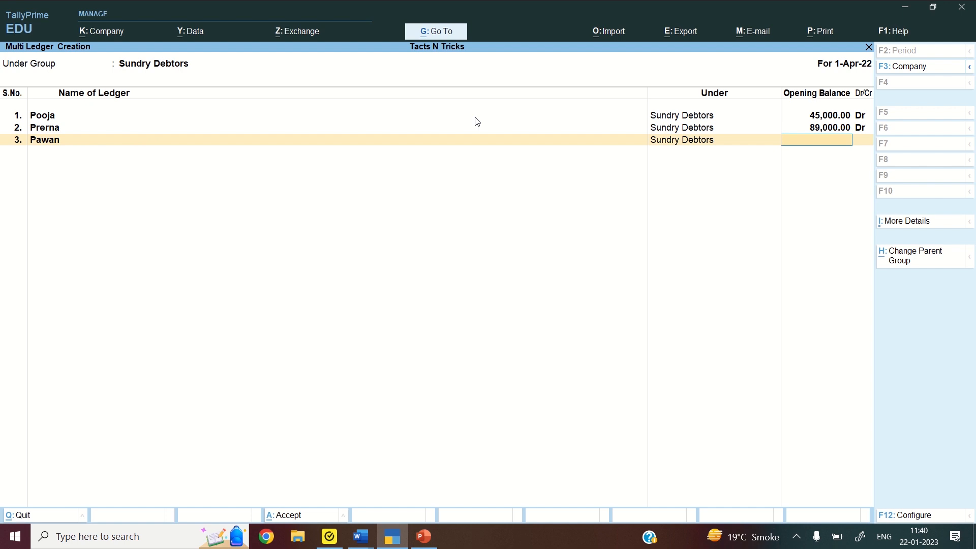
pyautogui.write('52000')
pyautogui.press('Return')
pyautogui.press('Return')
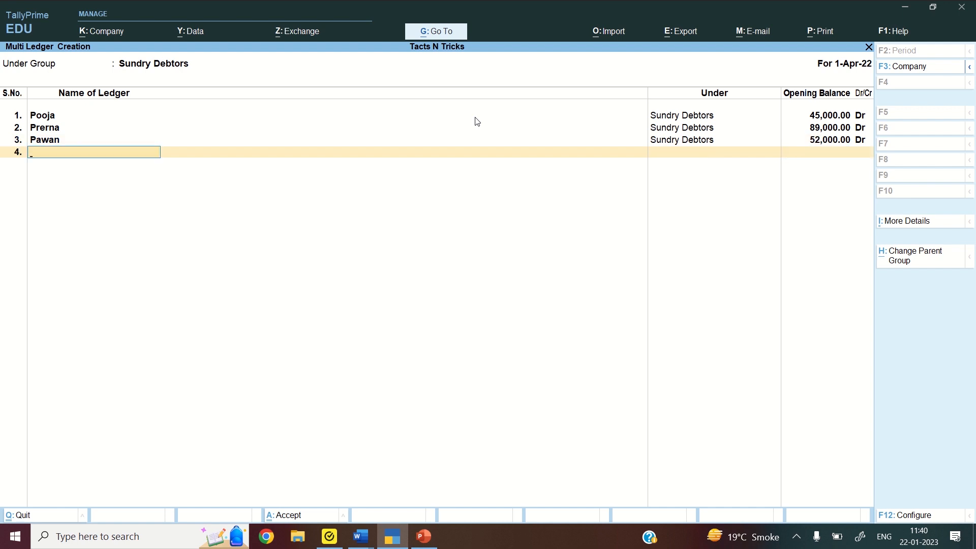
pyautogui.write('Pankaj')
pyautogui.press('Return')
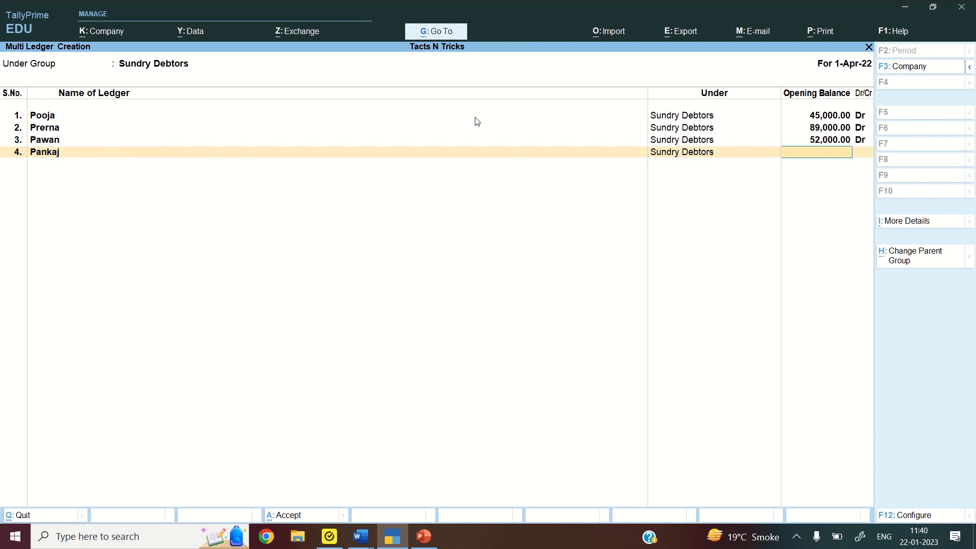
pyautogui.write('30000')
# Add the fifth debtor with a 46,000 debit balance, correcting a typo in its name
pyautogui.press('Return')
pyautogui.press('Return')
pyautogui.write('P')
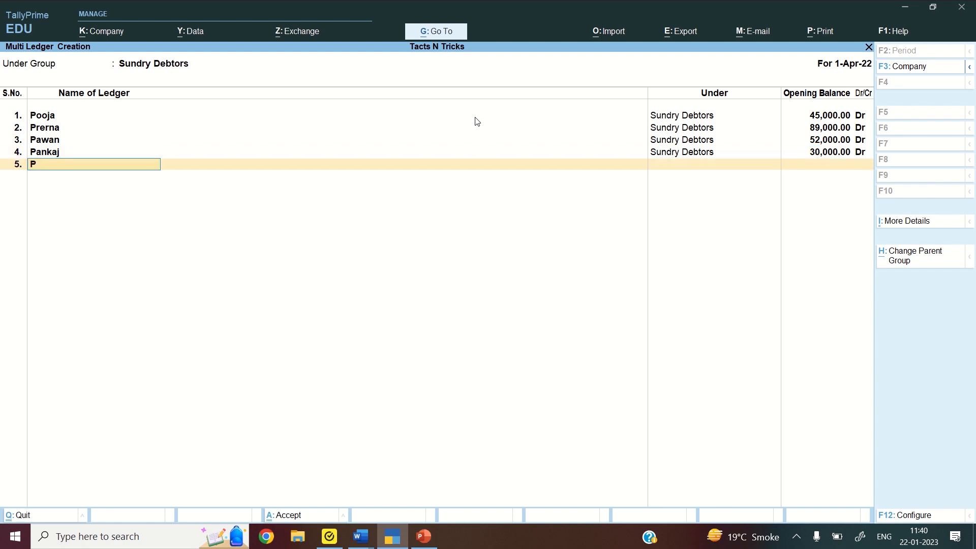
pyautogui.write('rakash')
pyautogui.press('Return')
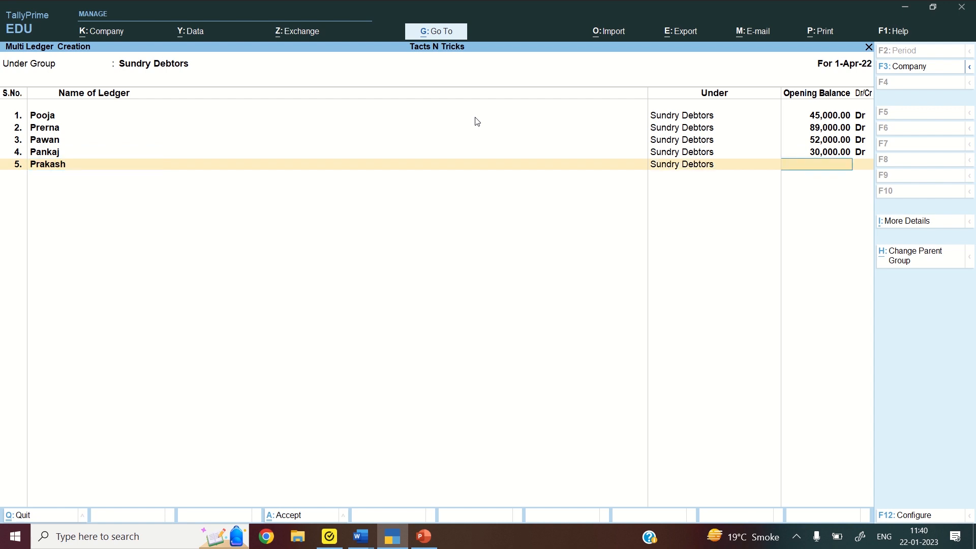
pyautogui.write('46000')
pyautogui.press('Return')
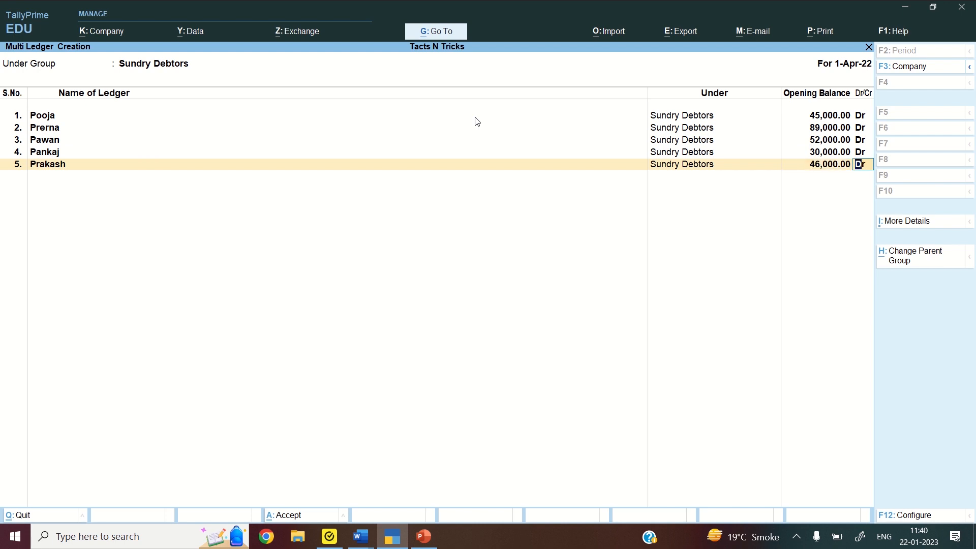
pyautogui.press('Return')
pyautogui.press('Return')
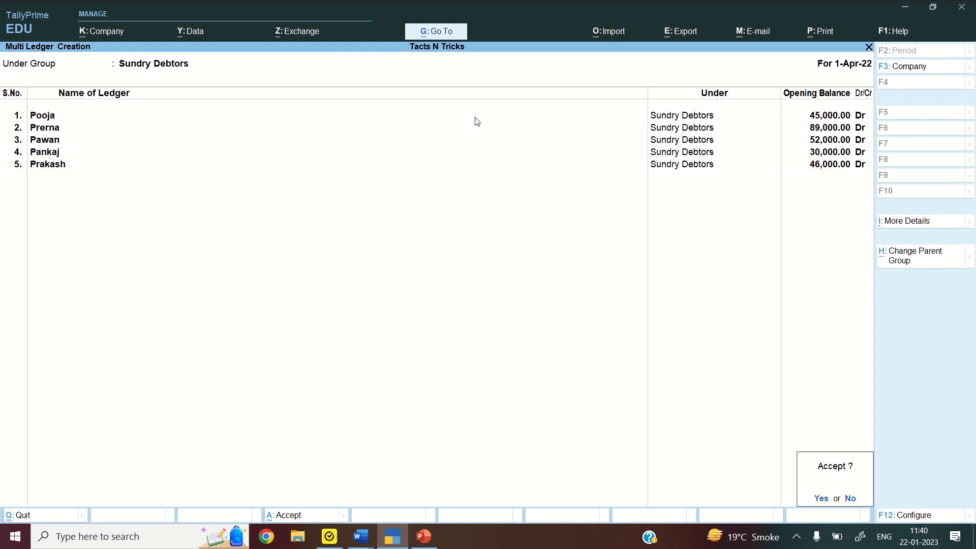
pyautogui.press('Return')
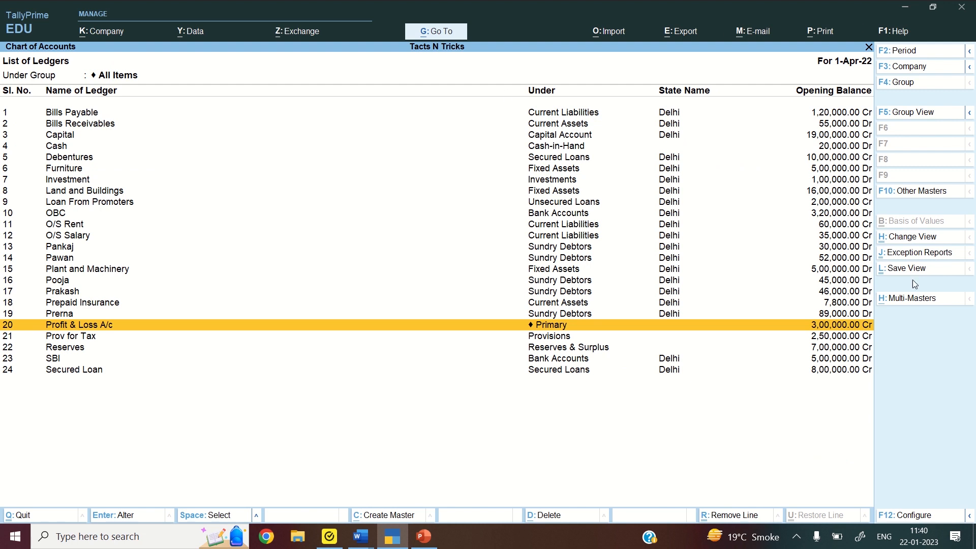
# Start Multi Create for ledgers with Sundry Creditors as the group
pyautogui.click(911, 304)
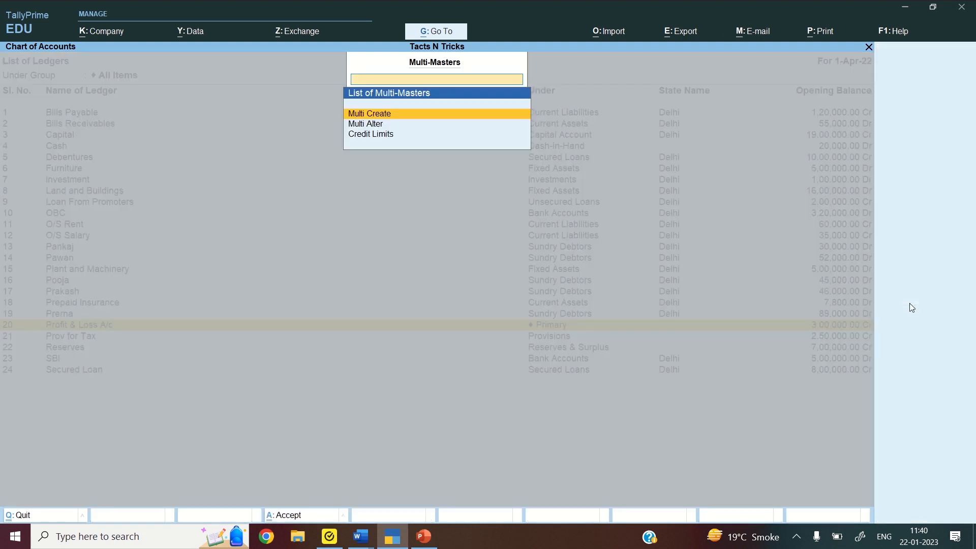
pyautogui.press('Return')
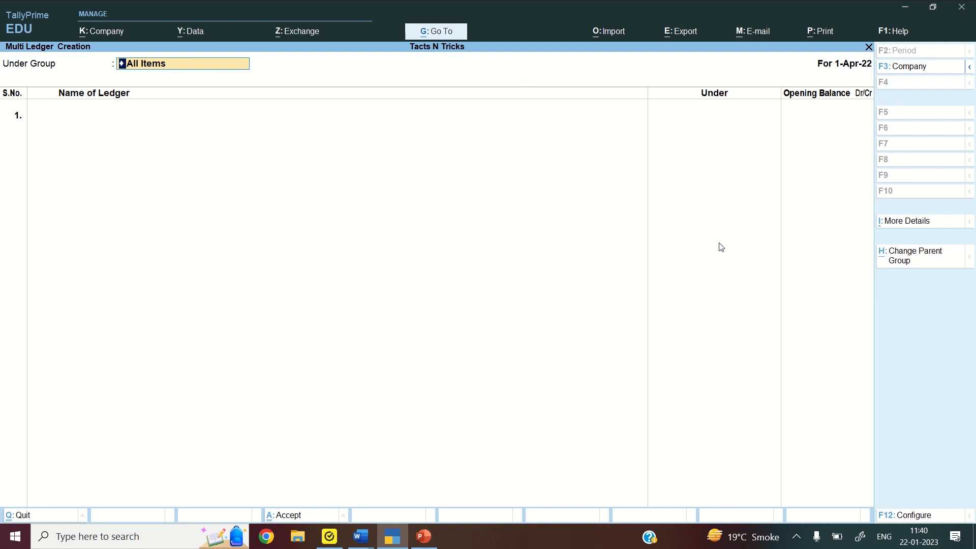
pyautogui.write('Sund')
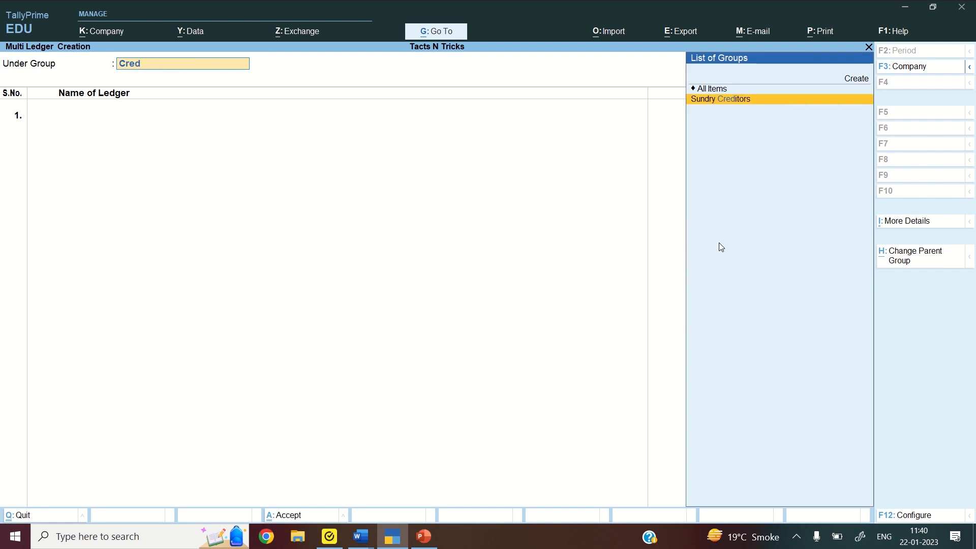
pyautogui.press('Return')
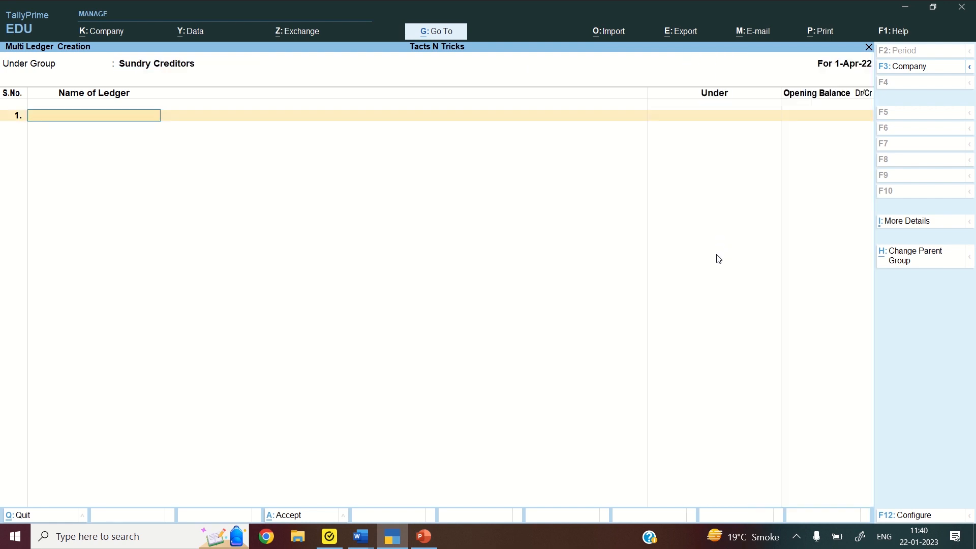
# Enter the first two creditor ledgers with 25,000 and 30,500 credit balances
pyautogui.write('SHALU')
pyautogui.press('Return')
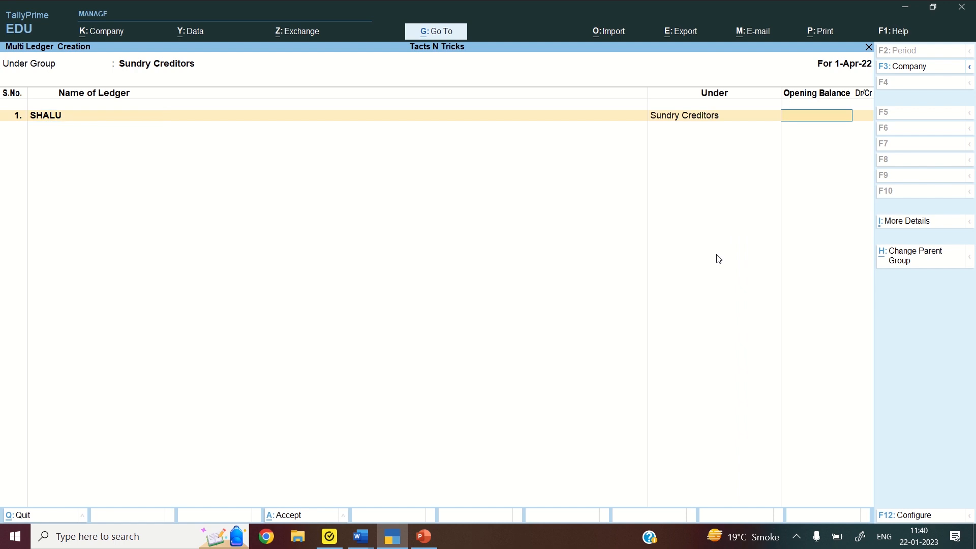
pyautogui.write('26')
pyautogui.press('BackSpace')
pyautogui.write('5000')
pyautogui.press('Return')
pyautogui.press('Return')
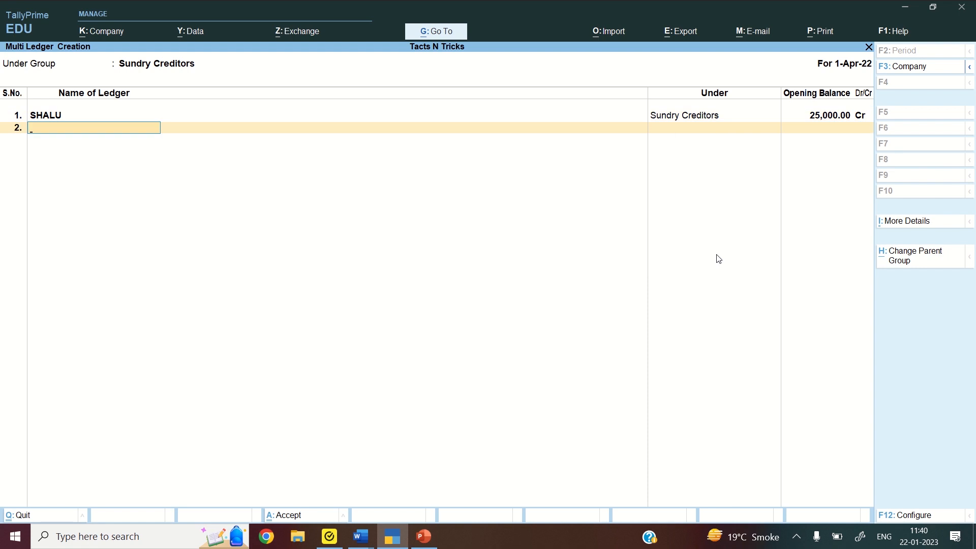
pyautogui.write('SANGEETA')
pyautogui.press('Return')
pyautogui.write('30500')
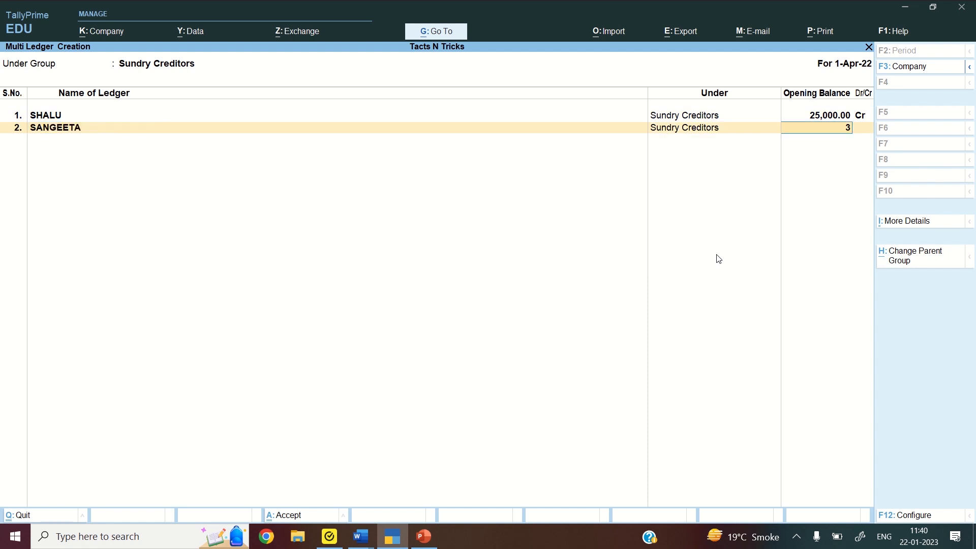
pyautogui.press('Return')
pyautogui.press('Return')
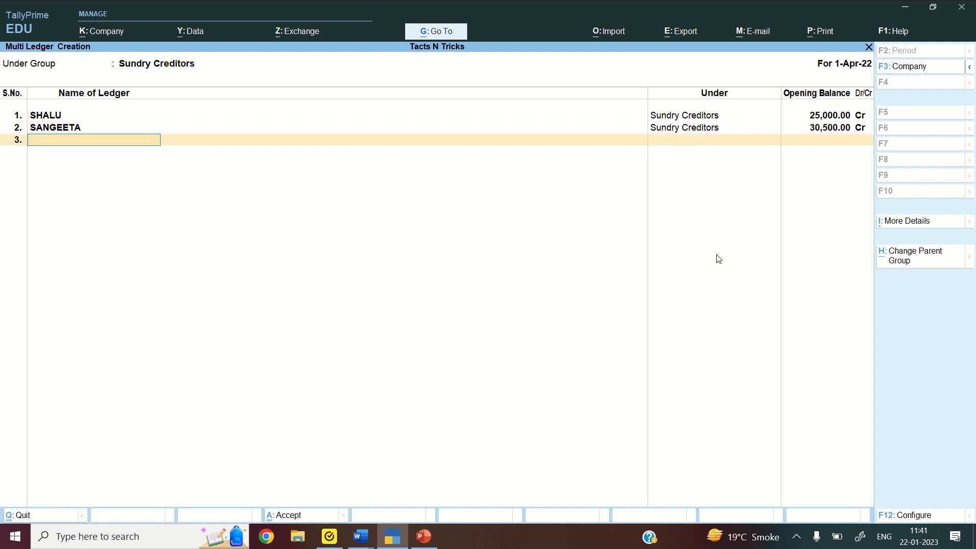
# Add the third and fourth creditors with 67,500 and 42,600 credit balances
pyautogui.write('SAPNA')
pyautogui.press('Return')
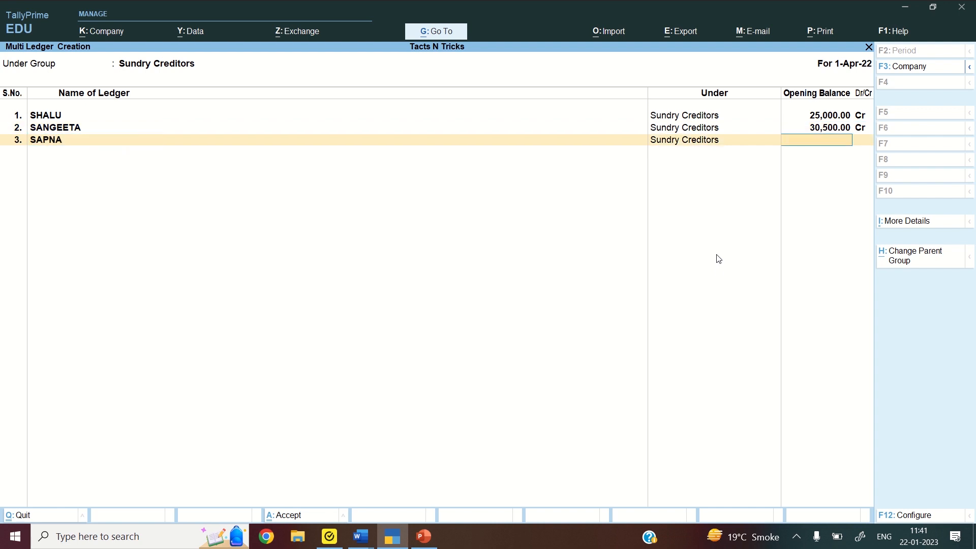
pyautogui.write('67500')
pyautogui.press('Return')
pyautogui.press('Return')
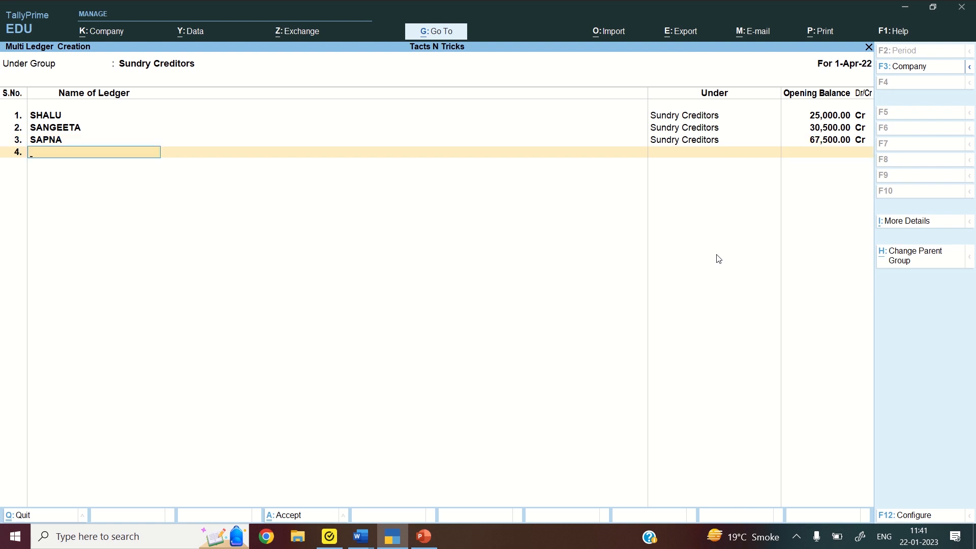
pyautogui.write('SANDEEP')
pyautogui.press('Return')
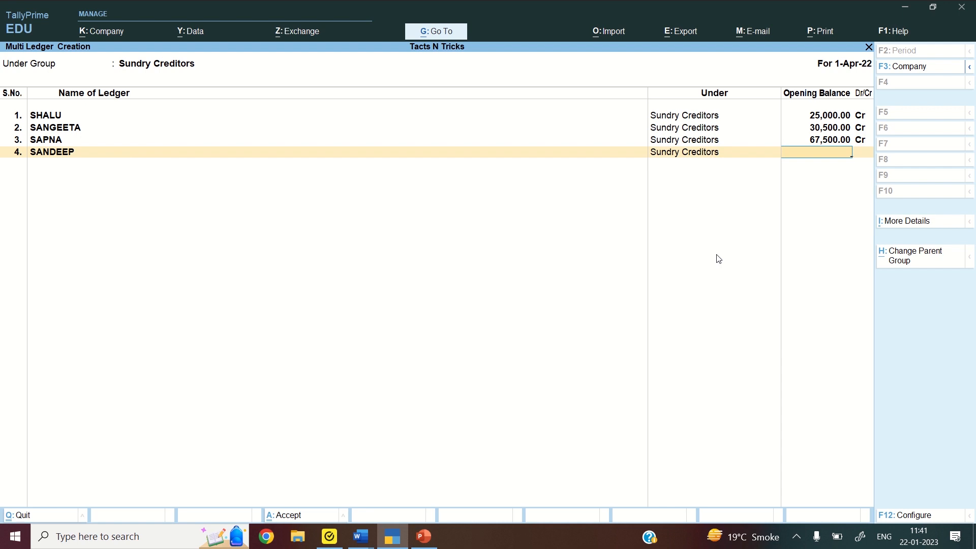
pyautogui.write('42600')
pyautogui.press('Return')
# Add the fifth creditor with a 59,000 credit balance and save all five
pyautogui.press('Return')
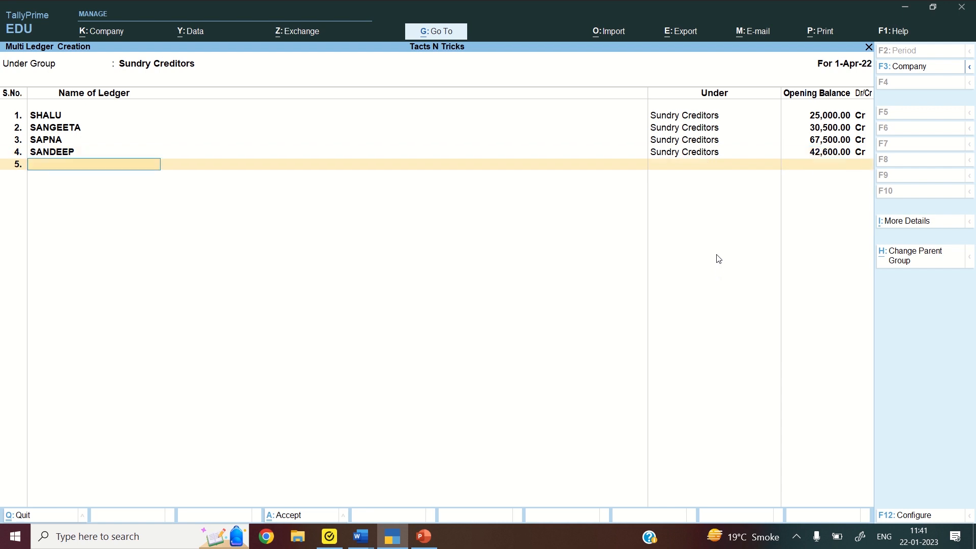
pyautogui.write('SIDDARTH')
pyautogui.press('Return')
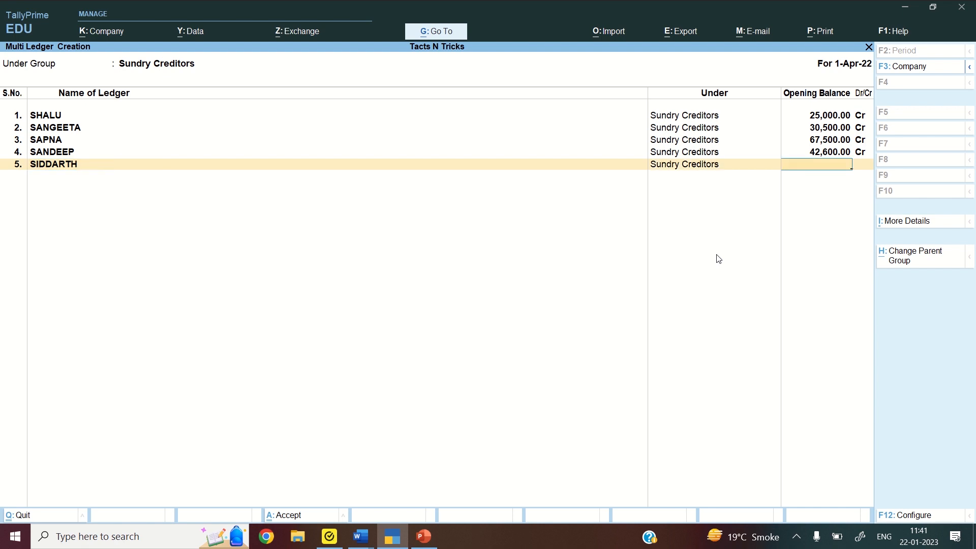
pyautogui.write('59000')
pyautogui.press('Return')
pyautogui.press('Return')
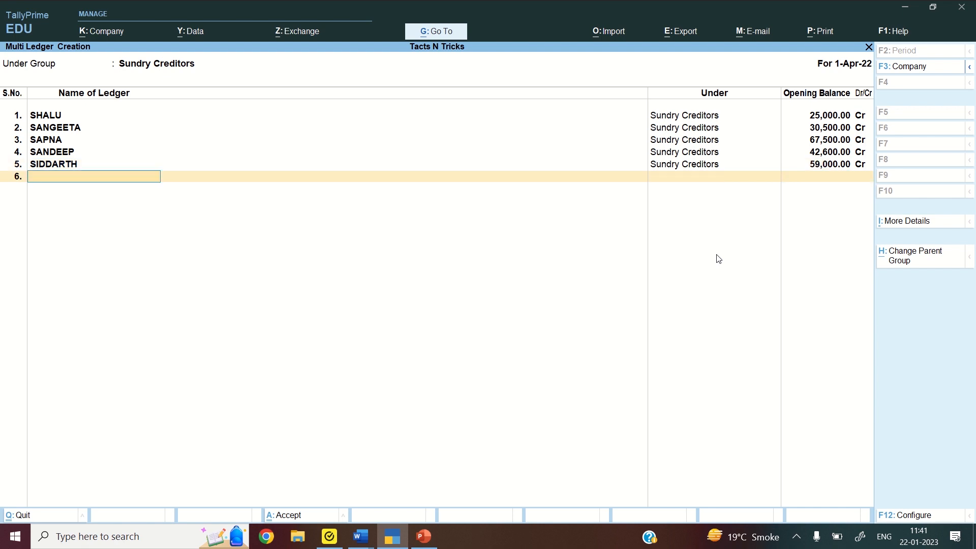
pyautogui.press('Return')
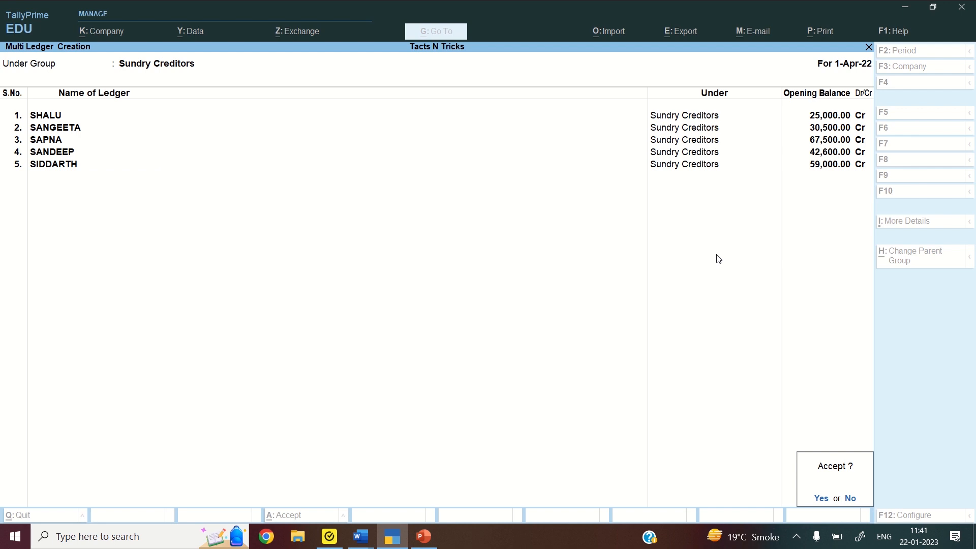
pyautogui.press('Return')
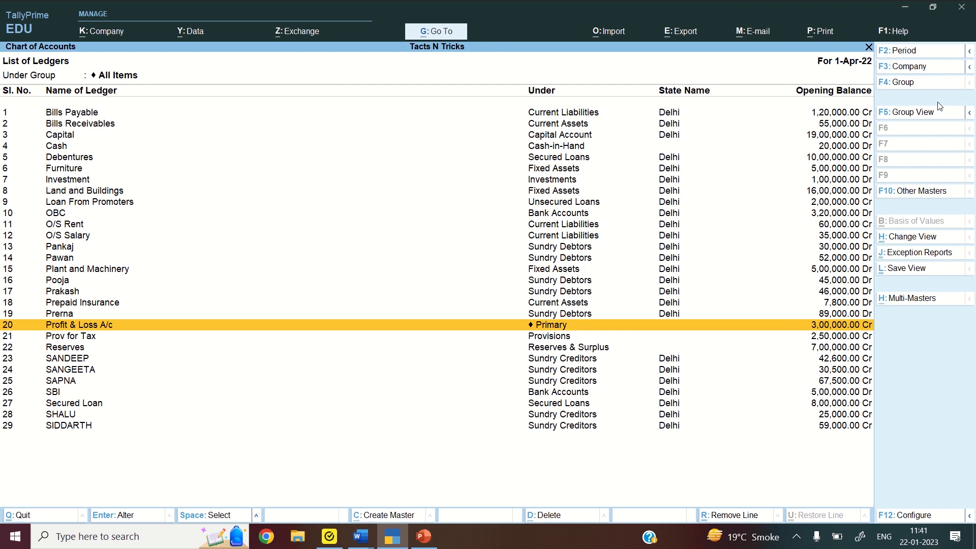
# Leave the List of Ledgers and go back to the Gateway of Tally
pyautogui.press('Escape')
pyautogui.press('Escape')
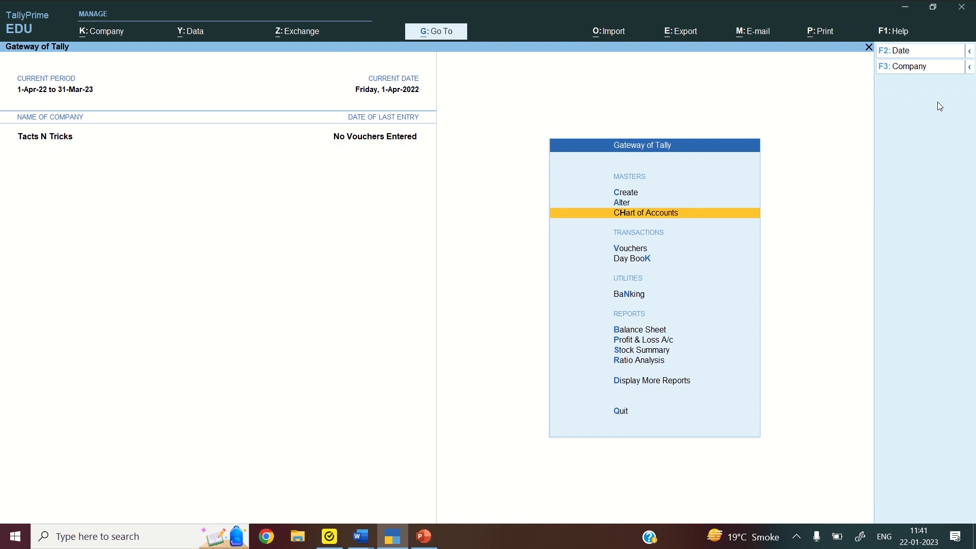
# Open Create from the Gateway of Tally and move down to Stock Group
pyautogui.press('Up')
pyautogui.press('Up')
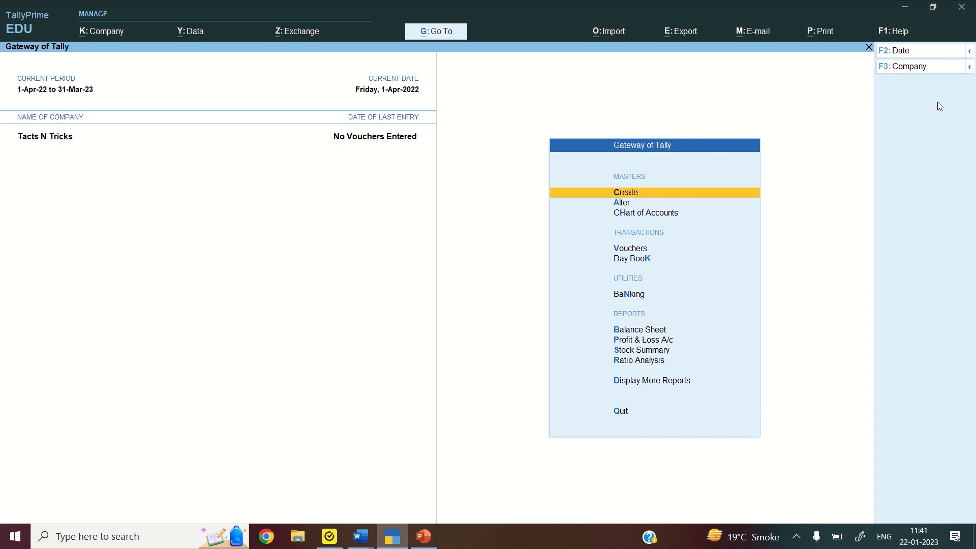
pyautogui.press('Return')
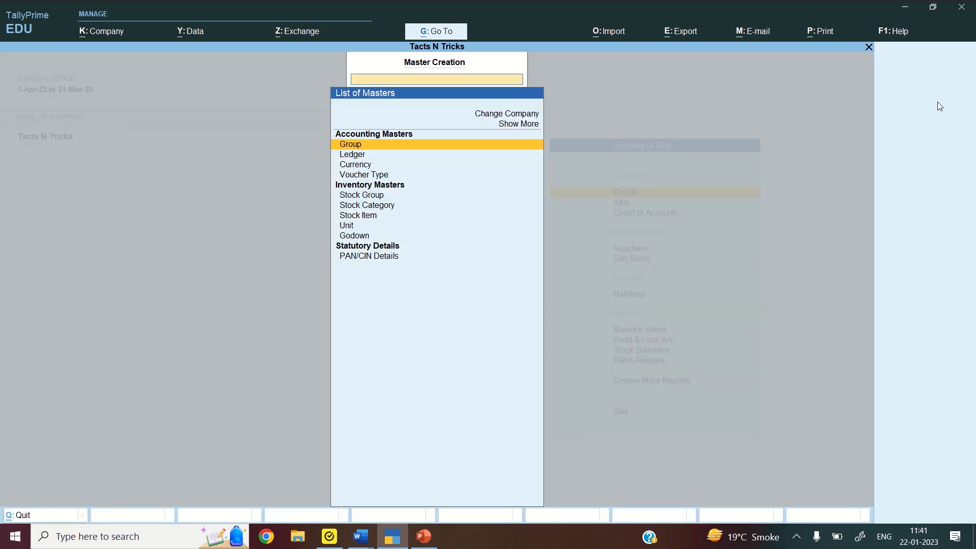
pyautogui.press('Down')
pyautogui.press('Down')
pyautogui.press('Down')
pyautogui.press('Down')
pyautogui.press('Down')
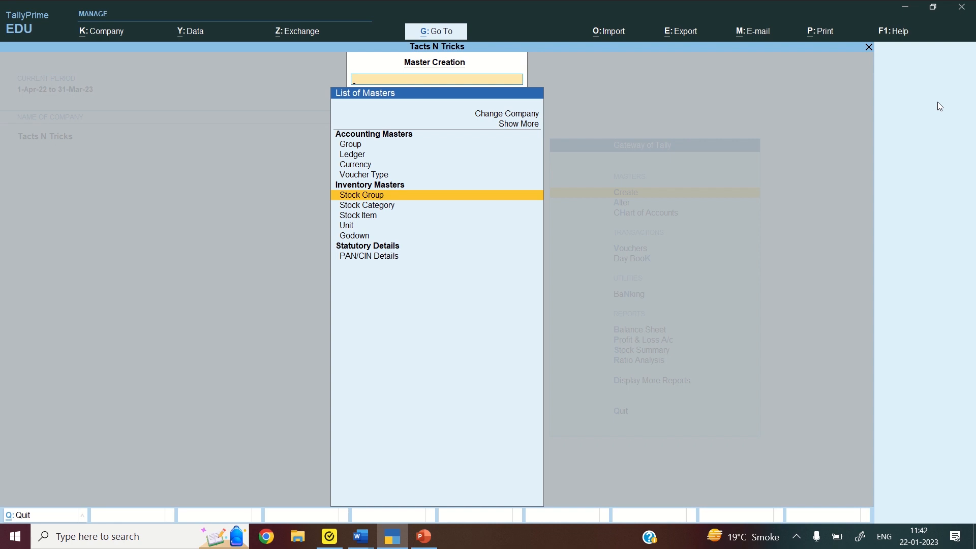
# Create the simple unit PCS, formal name PIECES, with 0 decimal places, then quit unit creation
pyautogui.press('Down')
pyautogui.press('Down')
pyautogui.press('Down')
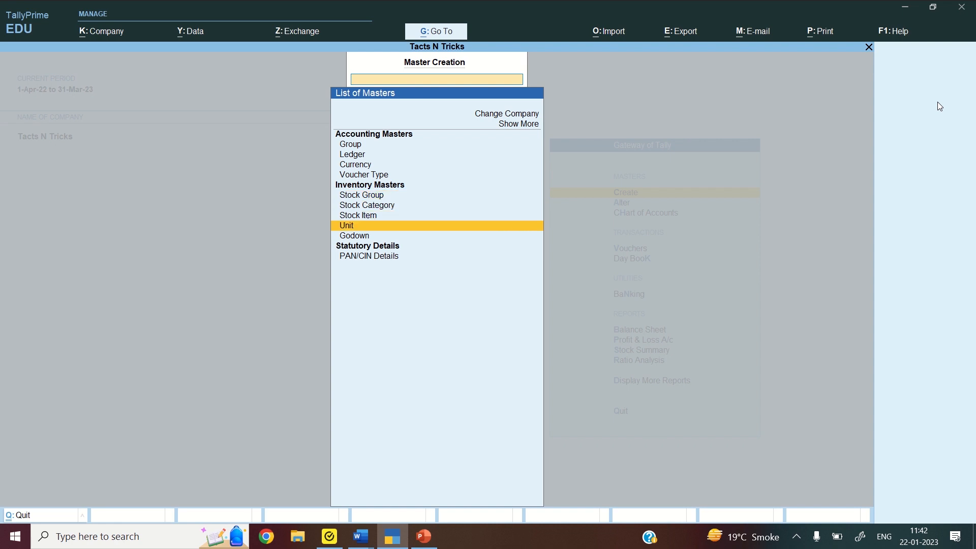
pyautogui.press('Return')
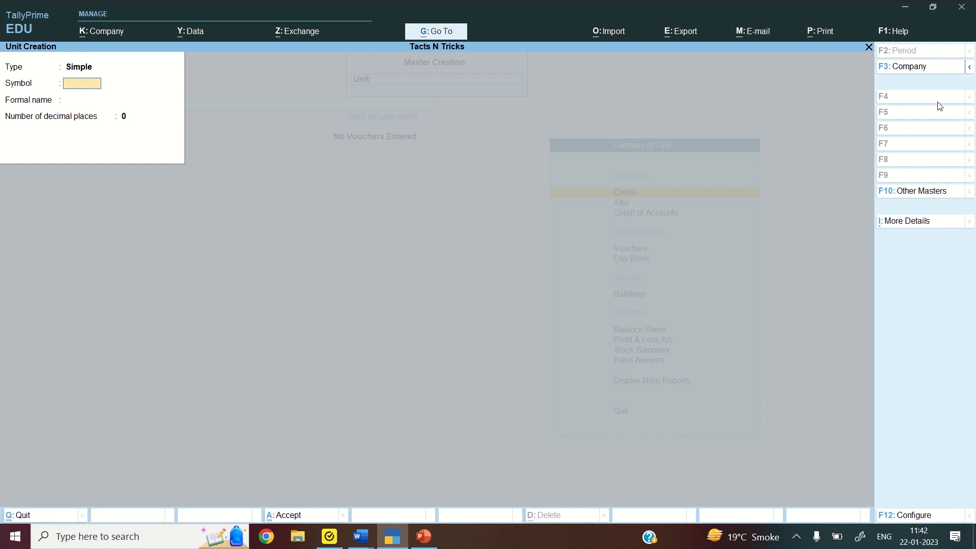
pyautogui.write('PCSD')
pyautogui.press('BackSpace')
pyautogui.press('Return')
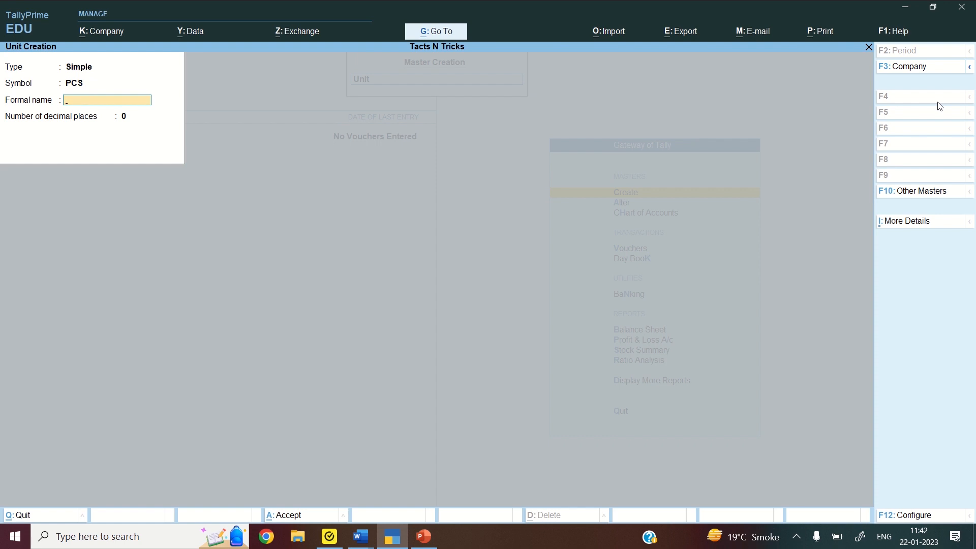
pyautogui.write('PIECES')
pyautogui.press('Return')
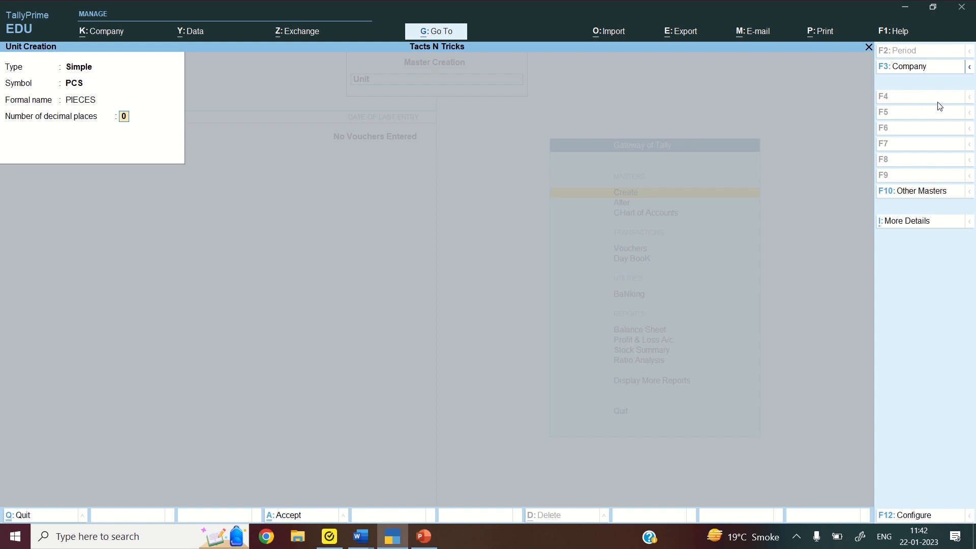
pyautogui.press('Return')
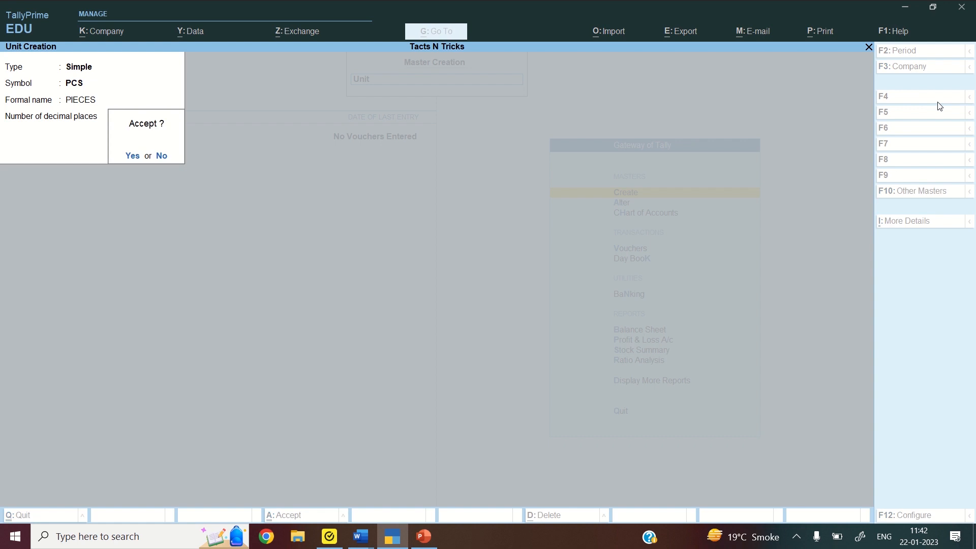
pyautogui.press('Return')
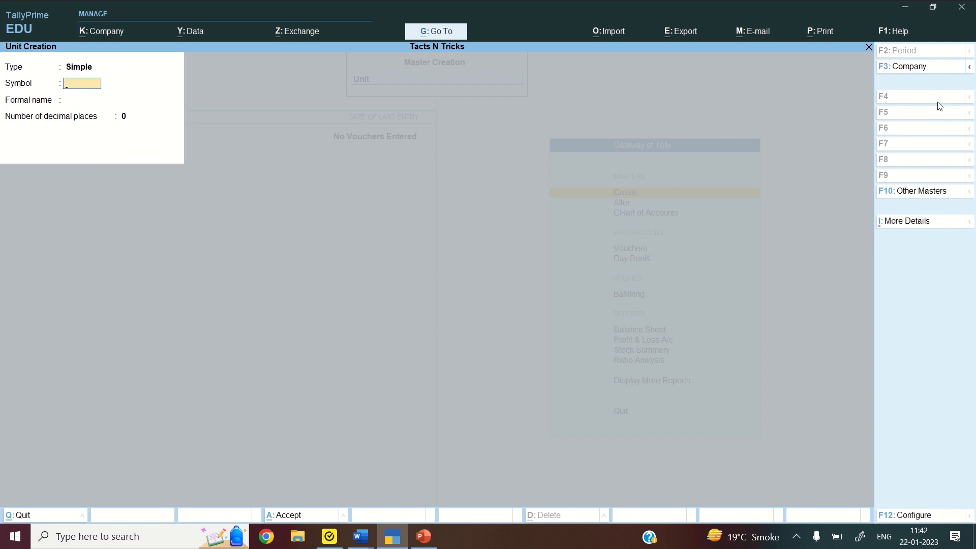
pyautogui.press('Escape')
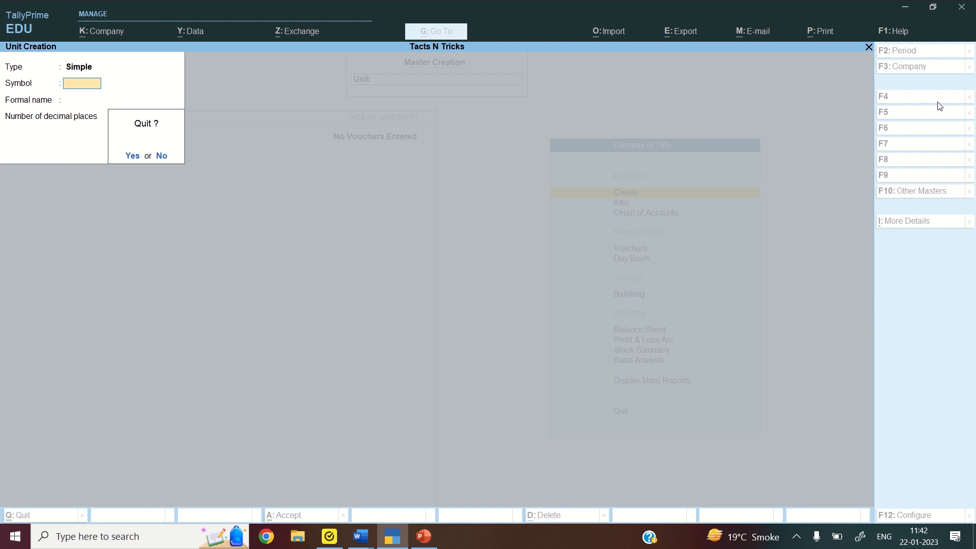
pyautogui.press('Return')
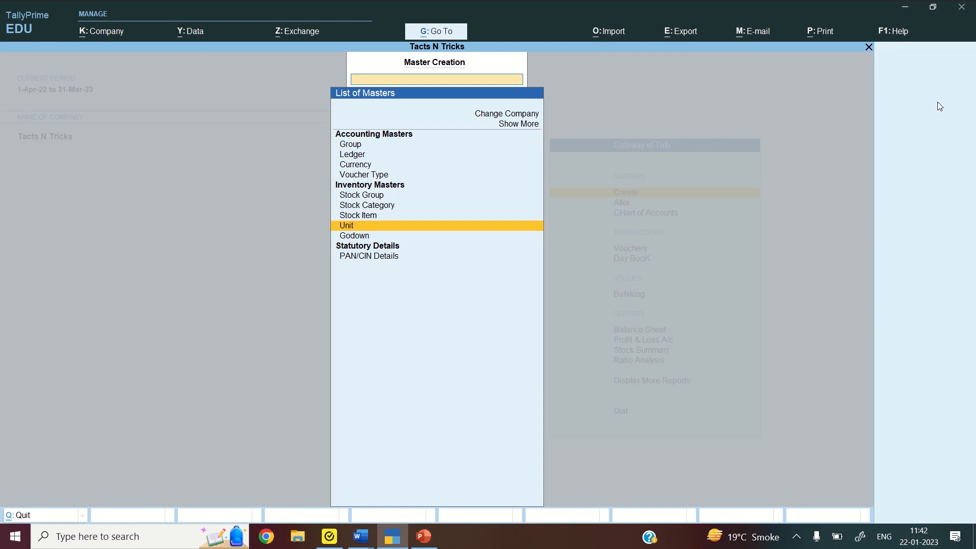
# Create the SHIRTS stock group under Primary with quantities added set to Yes
pyautogui.press('Up')
pyautogui.press('Up')
pyautogui.press('Up')
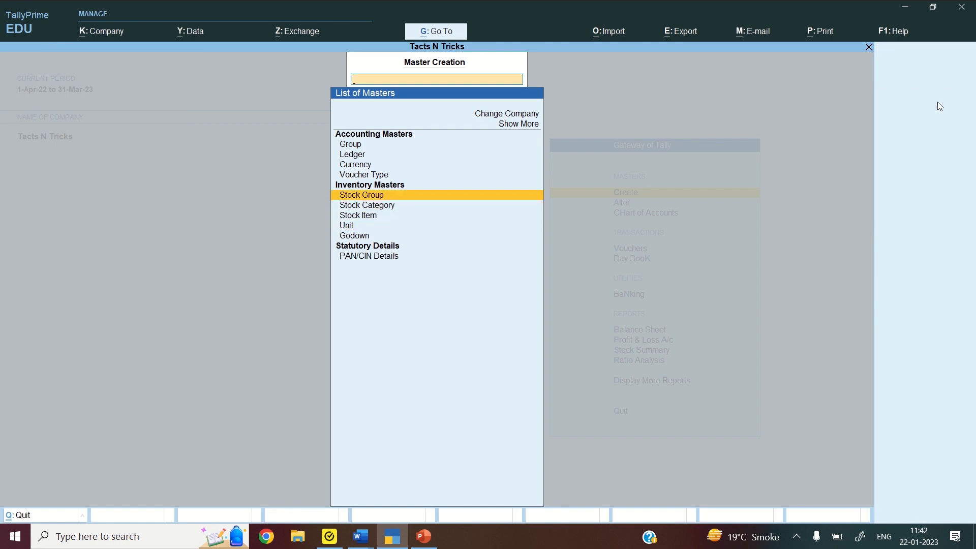
pyautogui.press('Return')
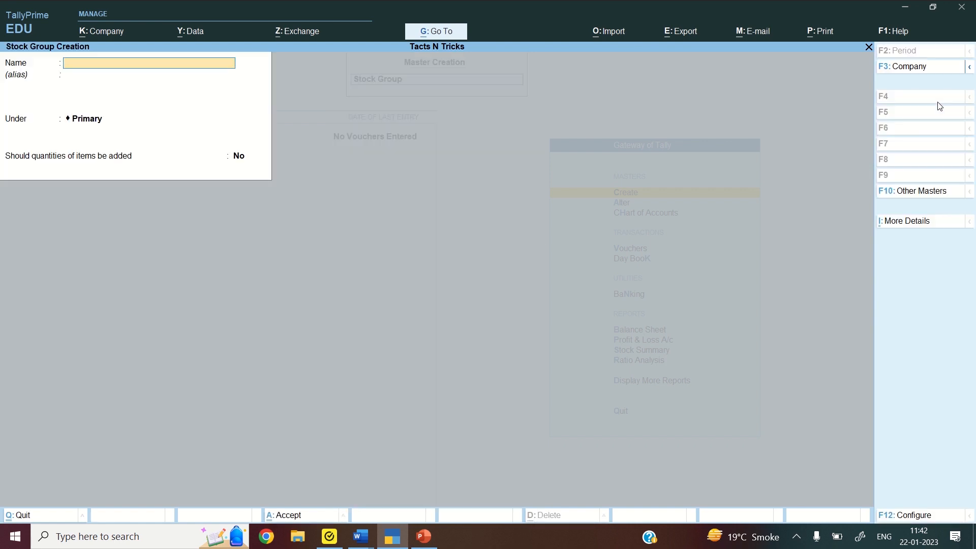
pyautogui.write('SHIR')
pyautogui.press('Return')
pyautogui.press('Return')
pyautogui.press('Return')
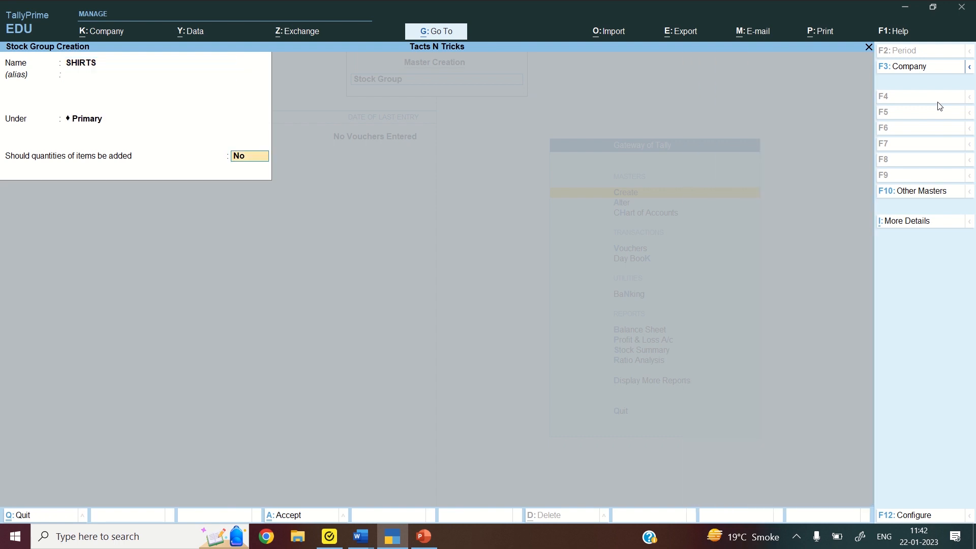
pyautogui.write('YES')
pyautogui.press('Return')
# Add the TROUSERS stock group with quantities added set to Yes, then quit stock group creation
pyautogui.press('Return')
pyautogui.write('TR')
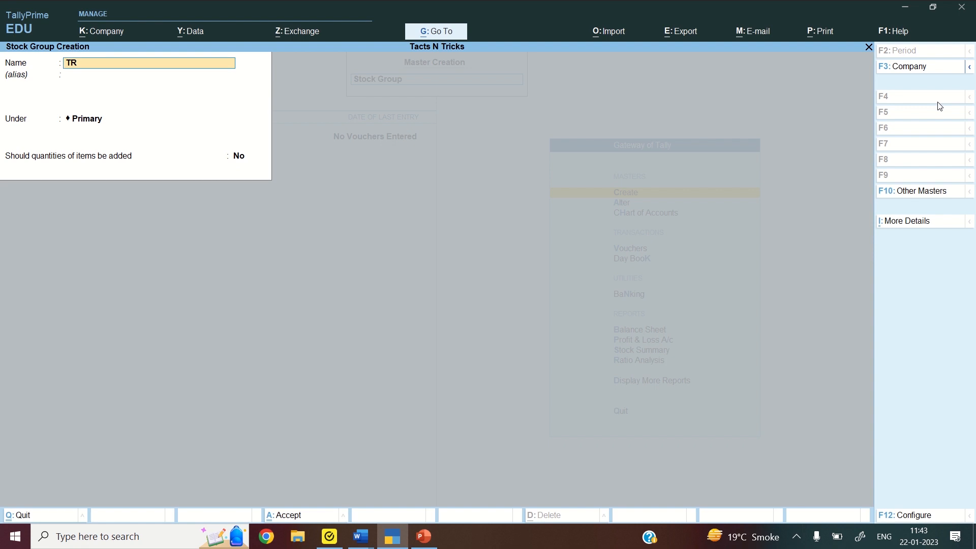
pyautogui.write('OUSERS')
pyautogui.press('Return')
pyautogui.press('Return')
pyautogui.press('Return')
pyautogui.write('Y')
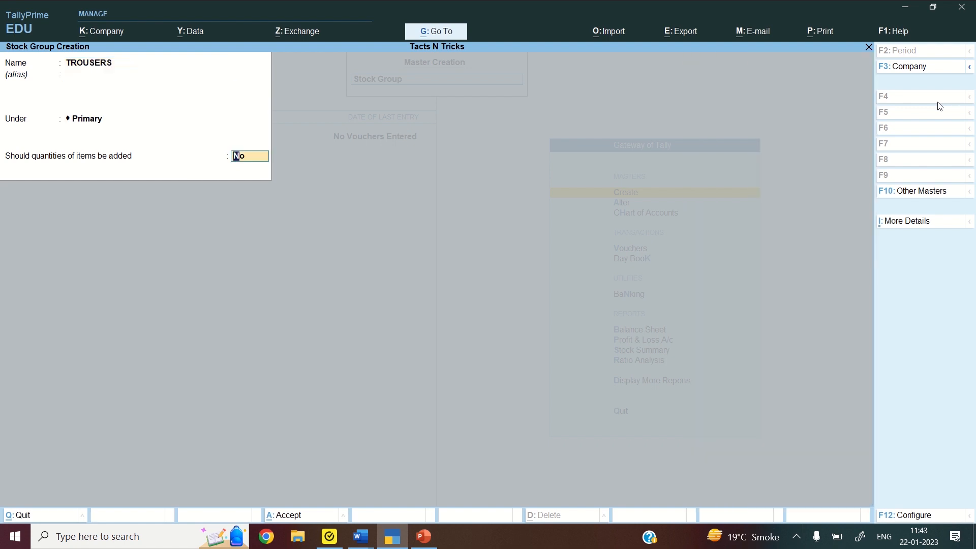
pyautogui.write('ES')
pyautogui.press('Return')
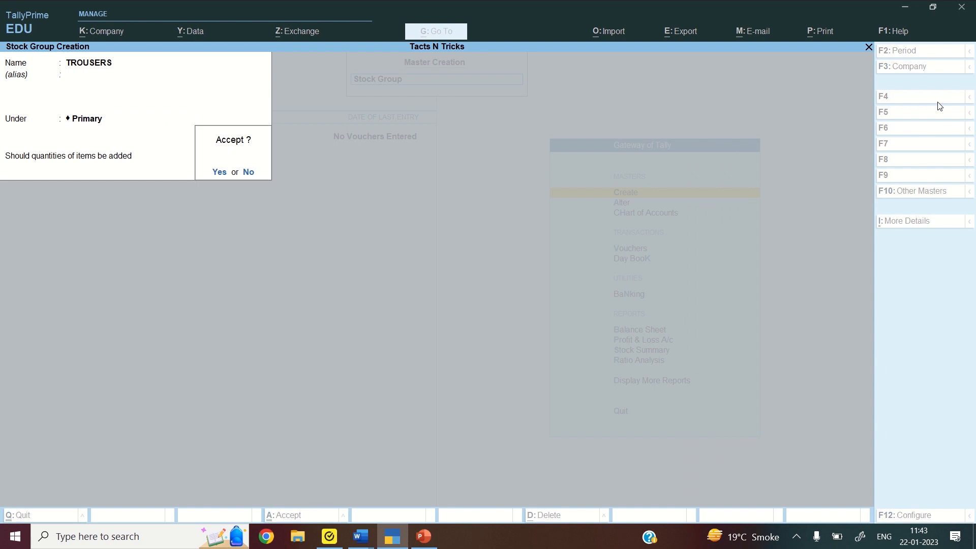
pyautogui.press('Return')
pyautogui.press('Escape')
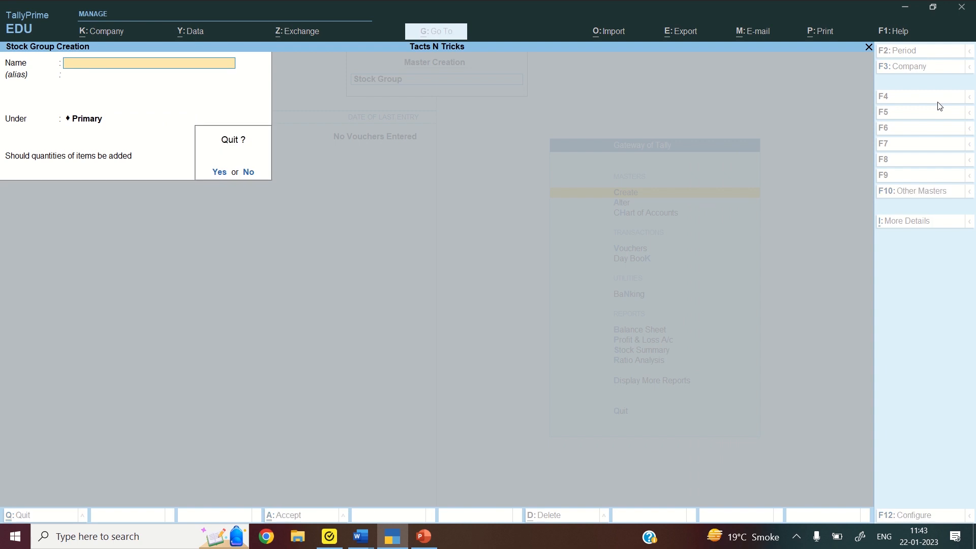
pyautogui.press('Return')
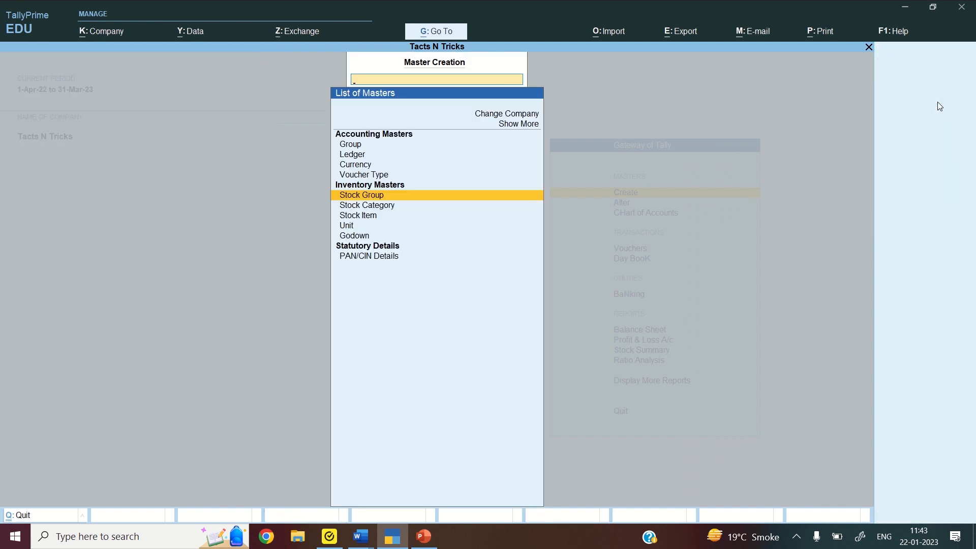
# Create stock item COTTON SHIRTS under SHIRTS with an opening of 100 PCS at 600 (60,000.00)
pyautogui.press('Down')
pyautogui.press('Down')
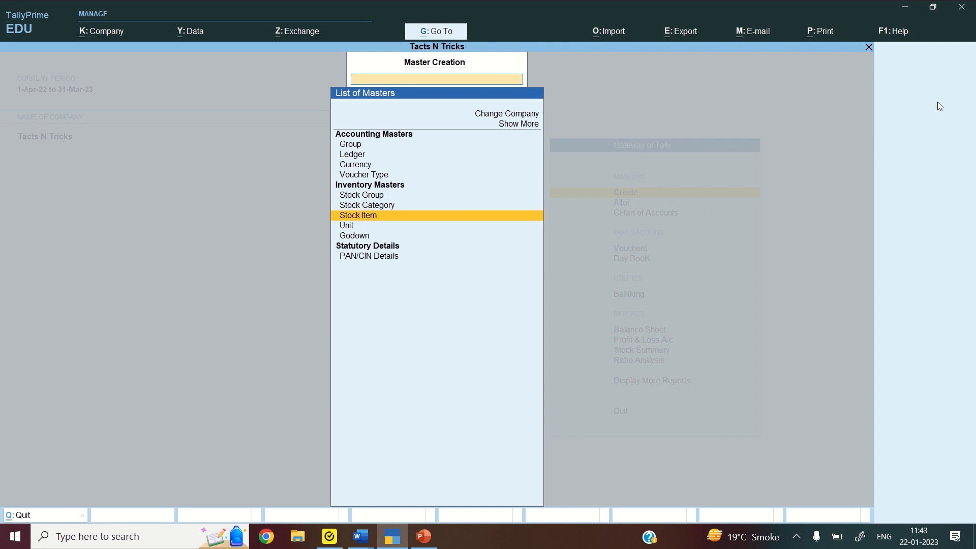
pyautogui.press('Return')
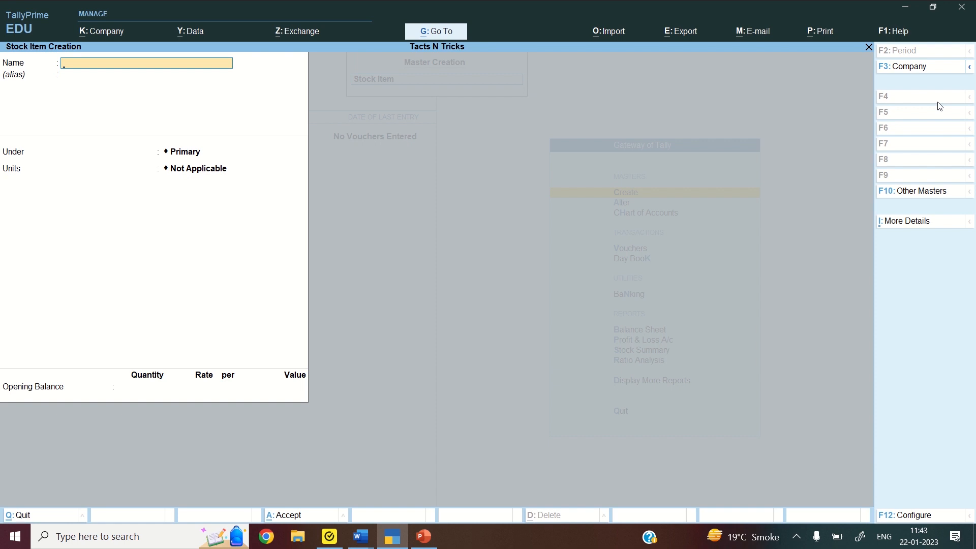
pyautogui.write('COTTON SHIRTS')
pyautogui.press('Return')
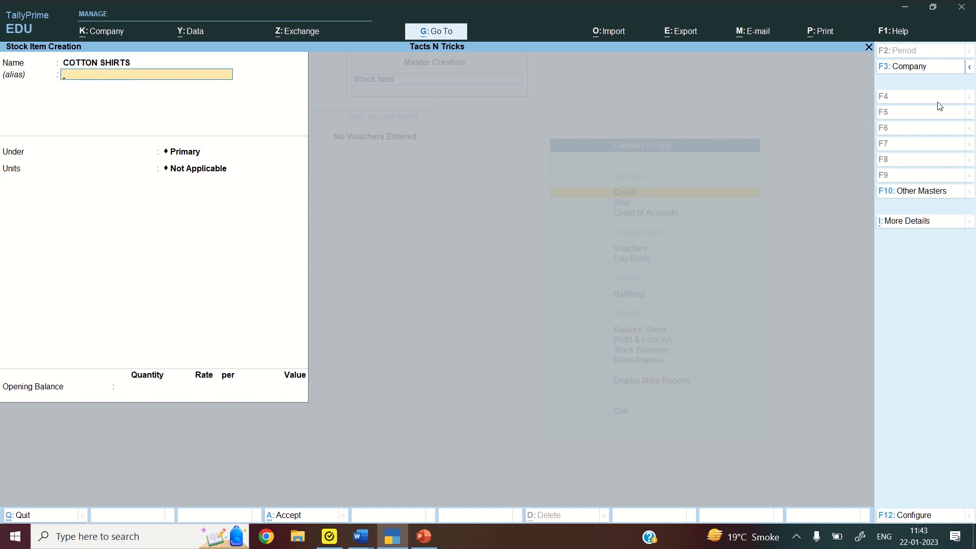
pyautogui.press('Return')
pyautogui.press('Down')
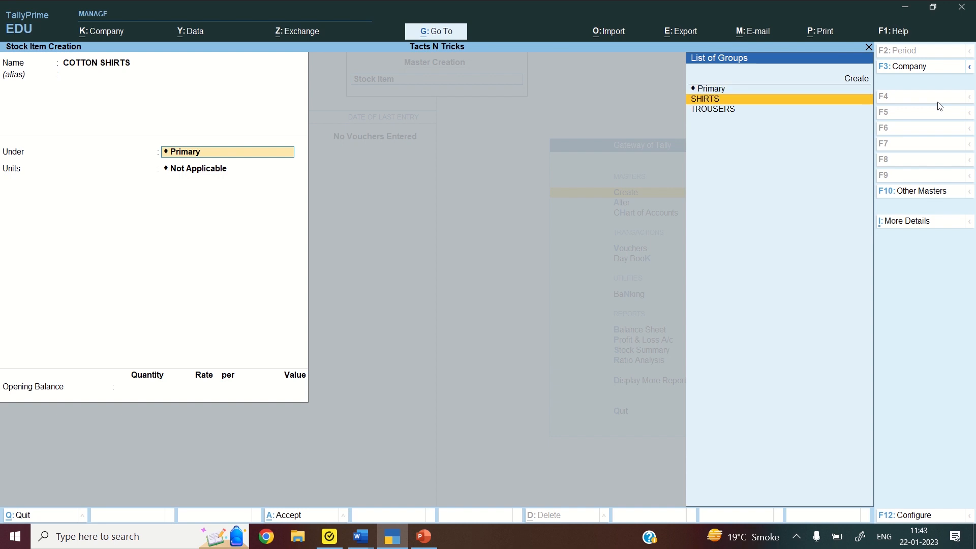
pyautogui.press('Return')
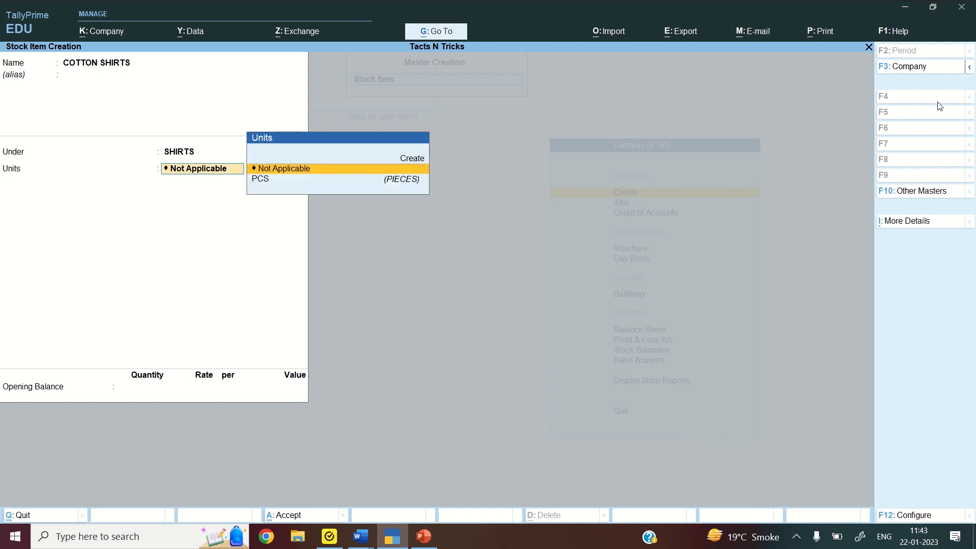
pyautogui.press('Down')
pyautogui.press('Return')
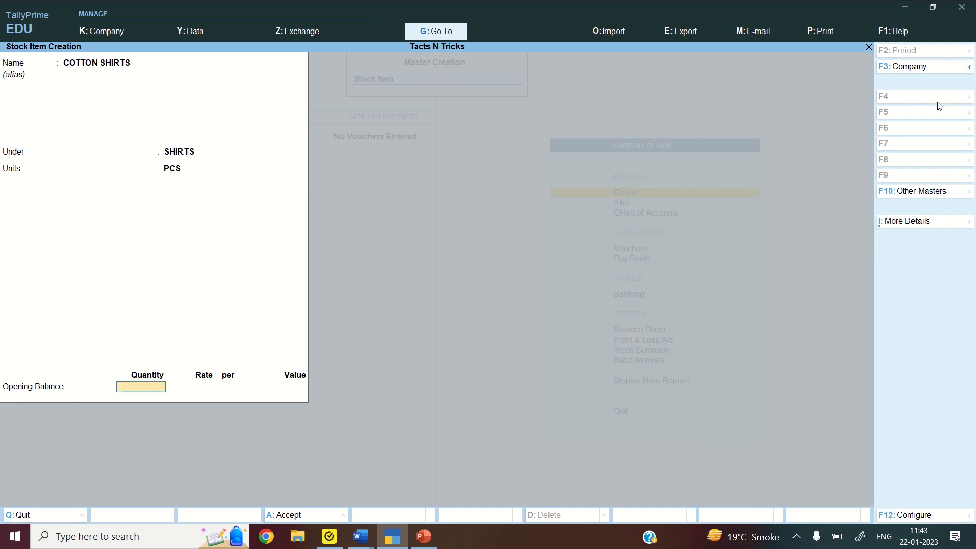
pyautogui.write('100')
pyautogui.press('Return')
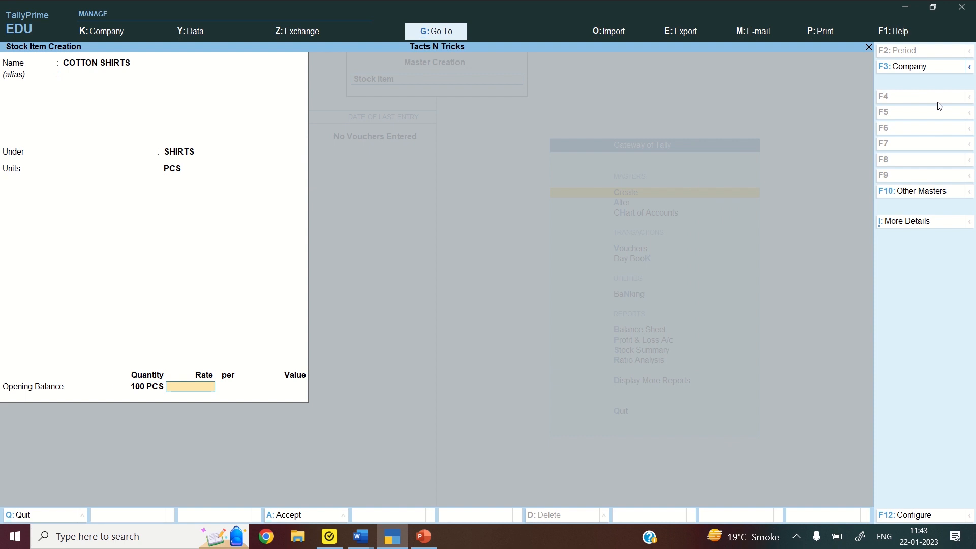
pyautogui.write('600')
pyautogui.press('Return')
pyautogui.press('Return')
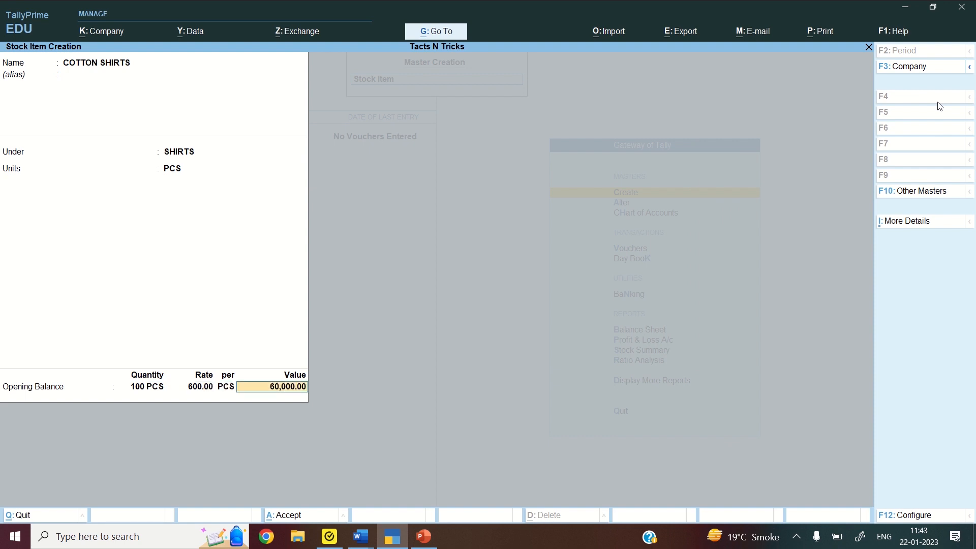
pyautogui.press('Return')
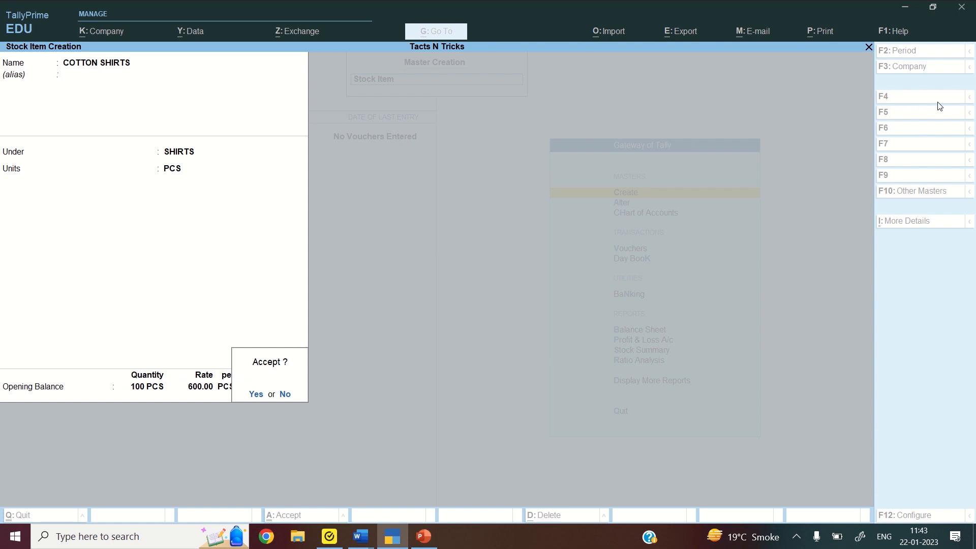
pyautogui.press('Return')
# Add WOOLLEN SHIRTS under SHIRTS with an opening of 125 PCS at 1,000.00
pyautogui.write('W')
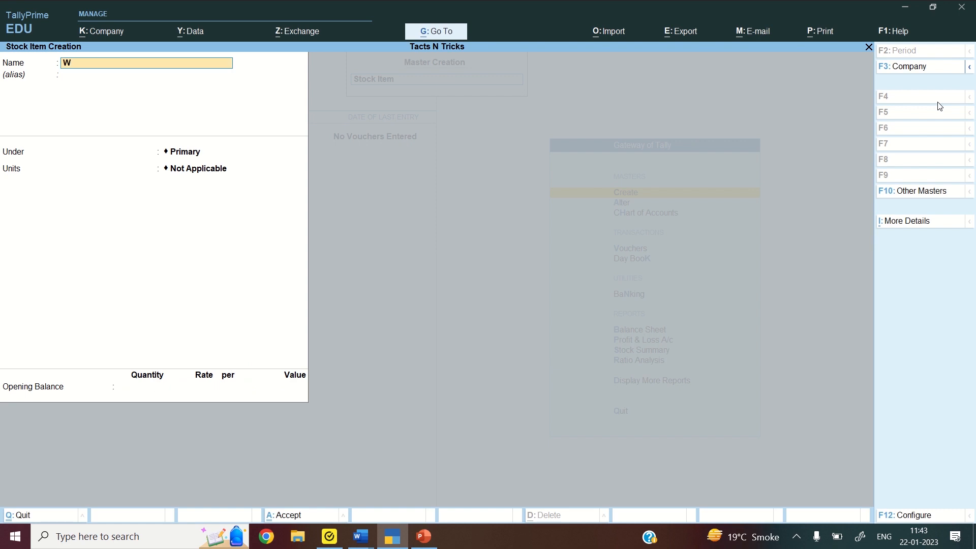
pyautogui.write('OOLLEN SHIRTS')
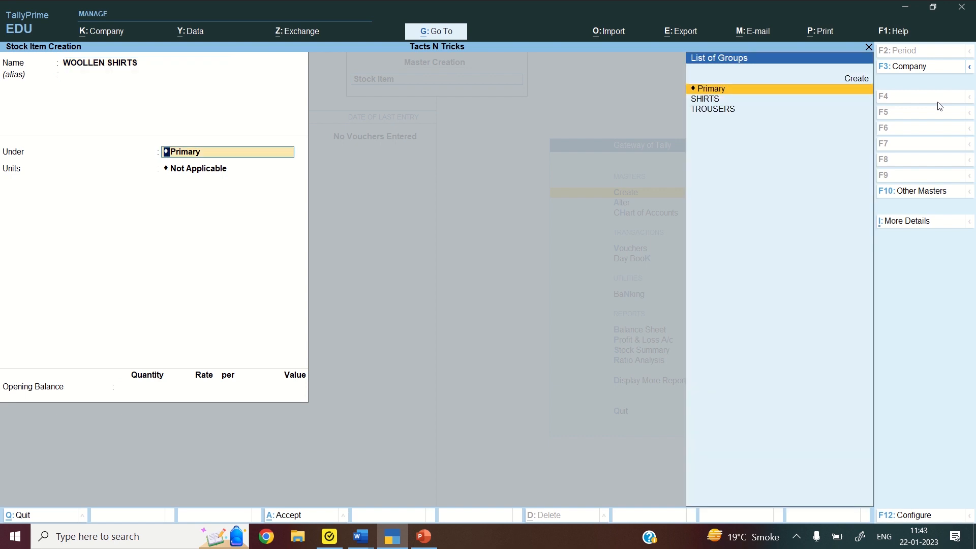
pyautogui.press('Down')
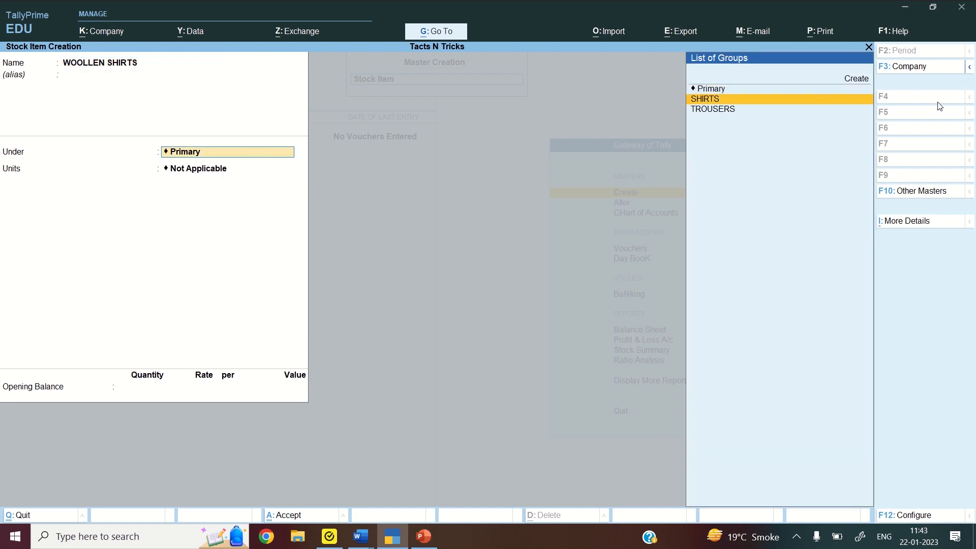
pyautogui.press('Return')
pyautogui.press('Return')
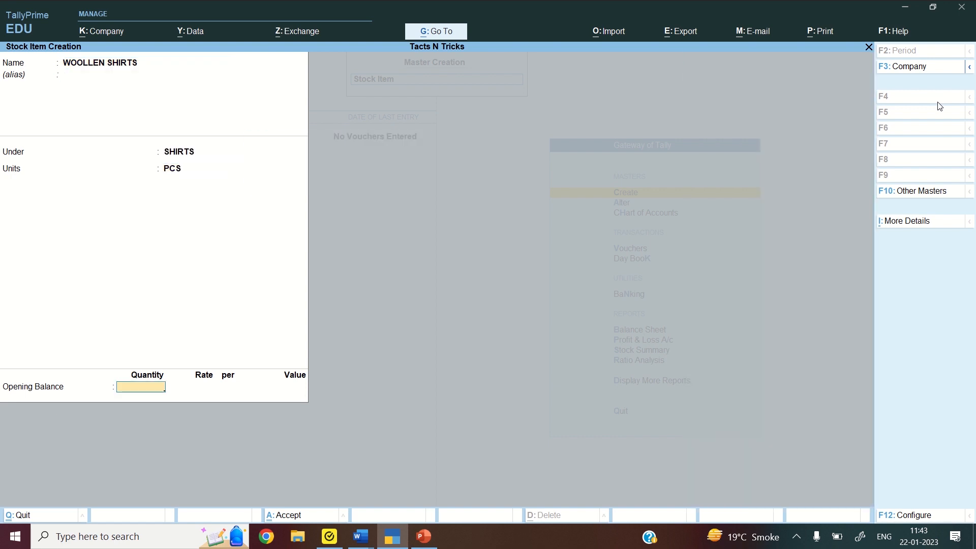
pyautogui.write('125')
pyautogui.press('Return')
pyautogui.write('1000')
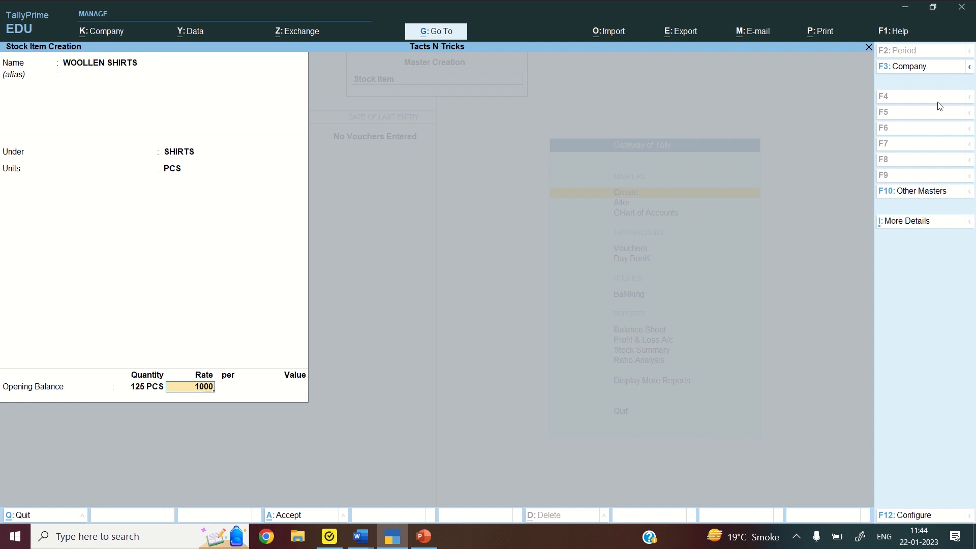
pyautogui.press('Return')
pyautogui.press('Return')
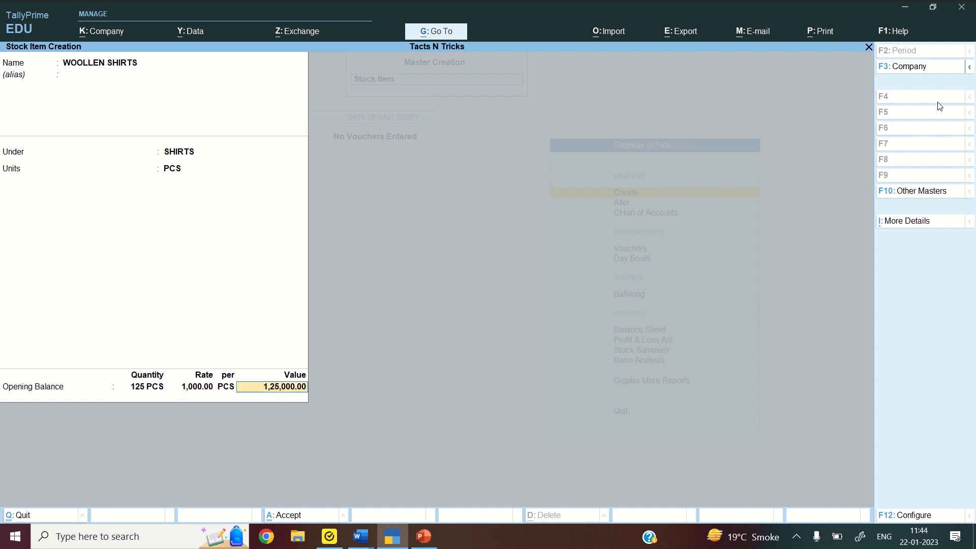
pyautogui.press('Return')
pyautogui.press('Return')
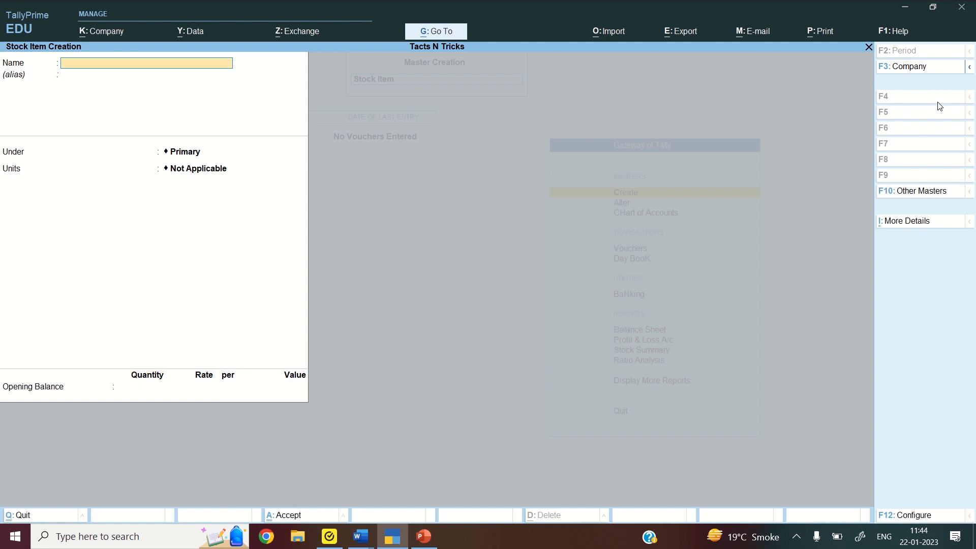
# Add TERICOT SHIRTS under SHIRTS with an opening of 108 PCS at 600.00
pyautogui.write('TERICOT SHIRTS')
pyautogui.press('Return')
pyautogui.press('Down')
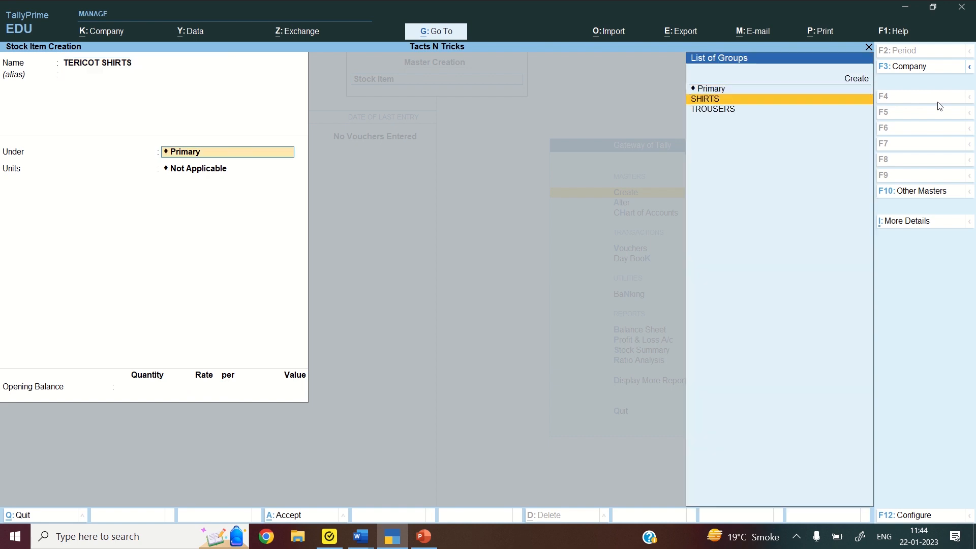
pyautogui.press('Return')
pyautogui.press('Down')
pyautogui.press('Return')
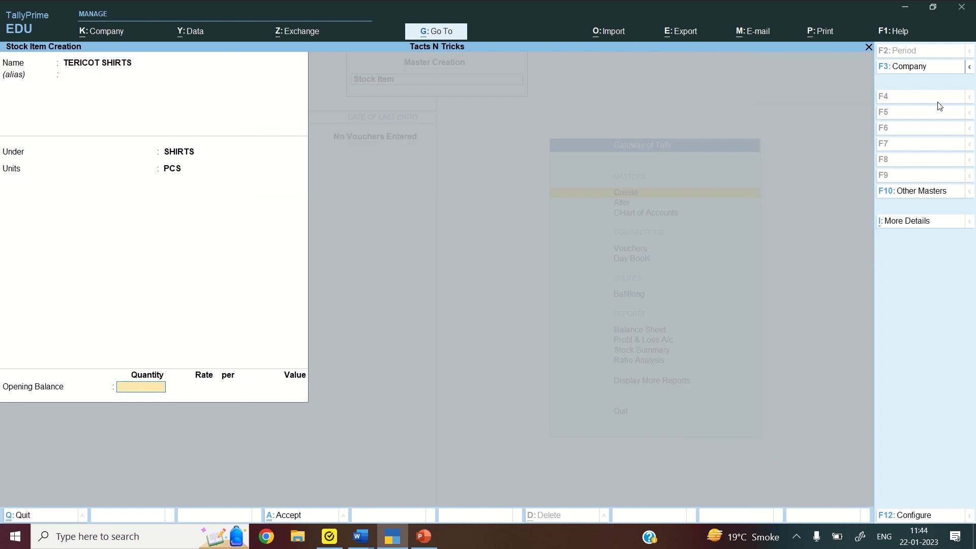
pyautogui.write('108')
pyautogui.press('Return')
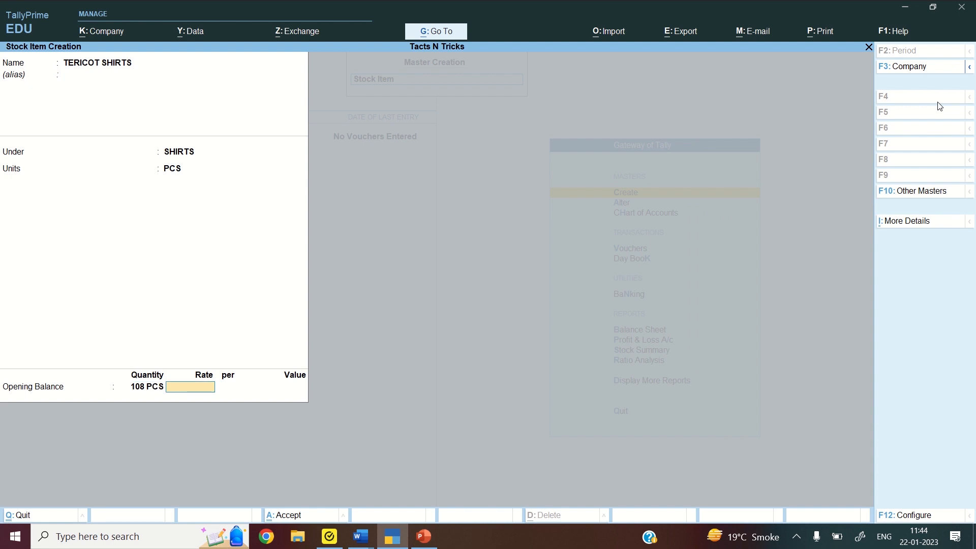
pyautogui.write('600')
pyautogui.press('Return')
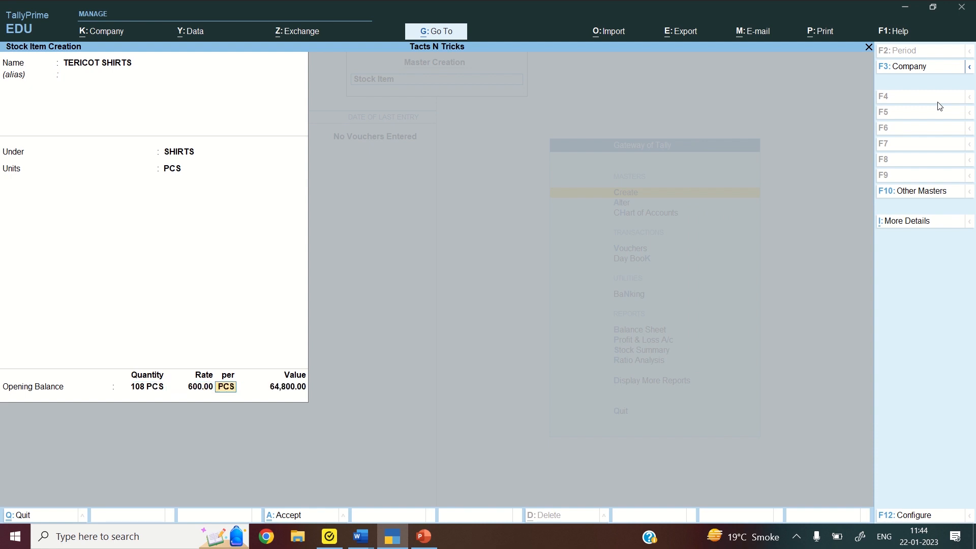
pyautogui.press('Return')
# Add DENIM TROUSERS under TROUSERS with an opening of 400 PCS at 1,500.00
pyautogui.press('Return')
pyautogui.press('Return')
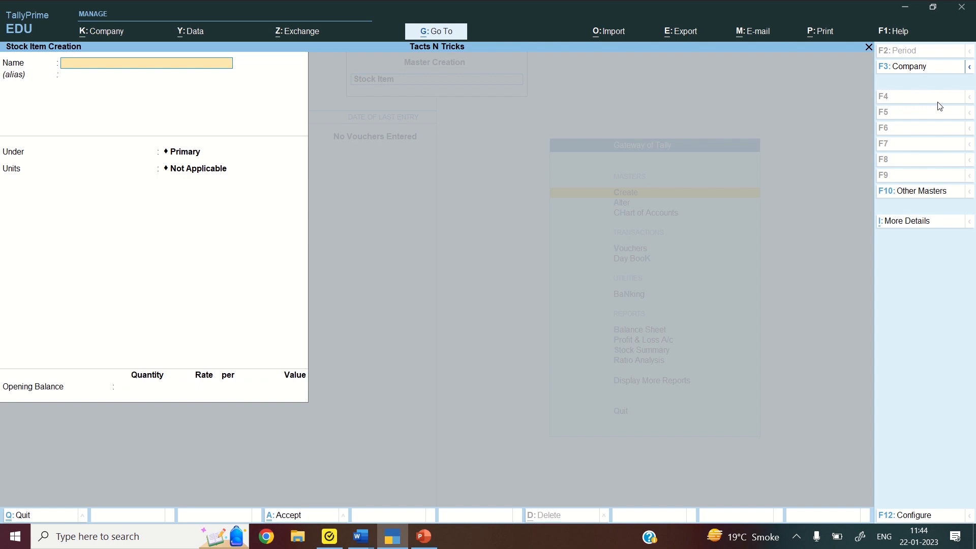
pyautogui.write('DENIM TROUSERS')
pyautogui.press('Return')
pyautogui.press('Return')
pyautogui.press('Down')
pyautogui.press('Down')
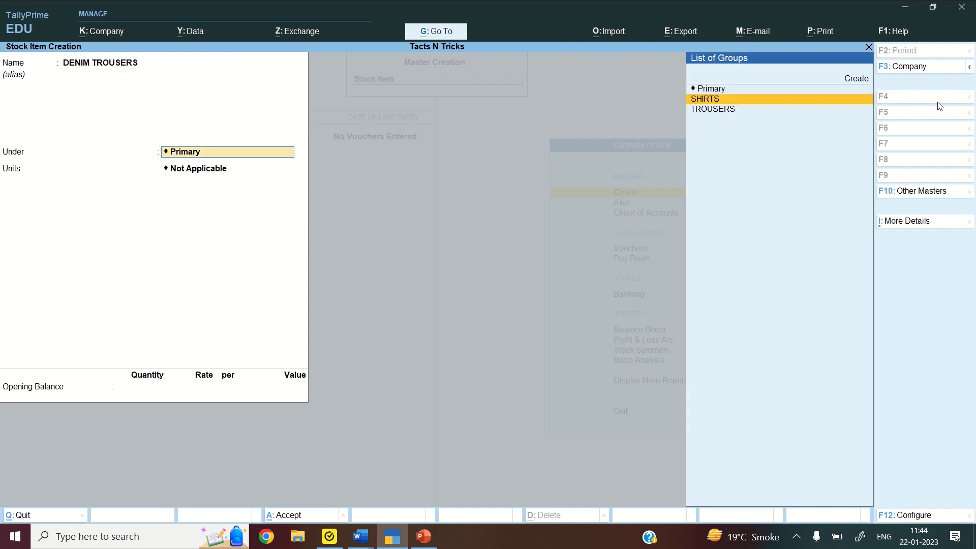
pyautogui.press('Return')
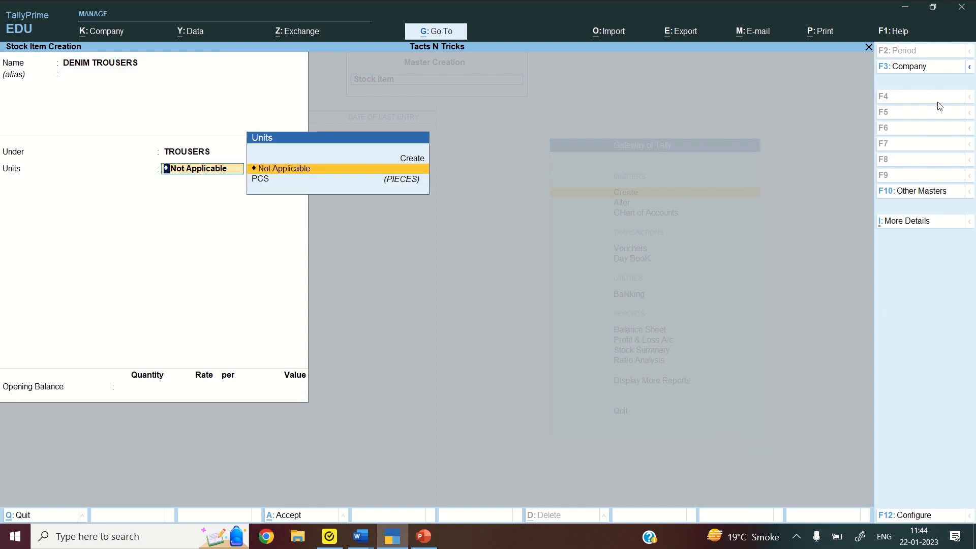
pyautogui.press('Down')
pyautogui.press('Return')
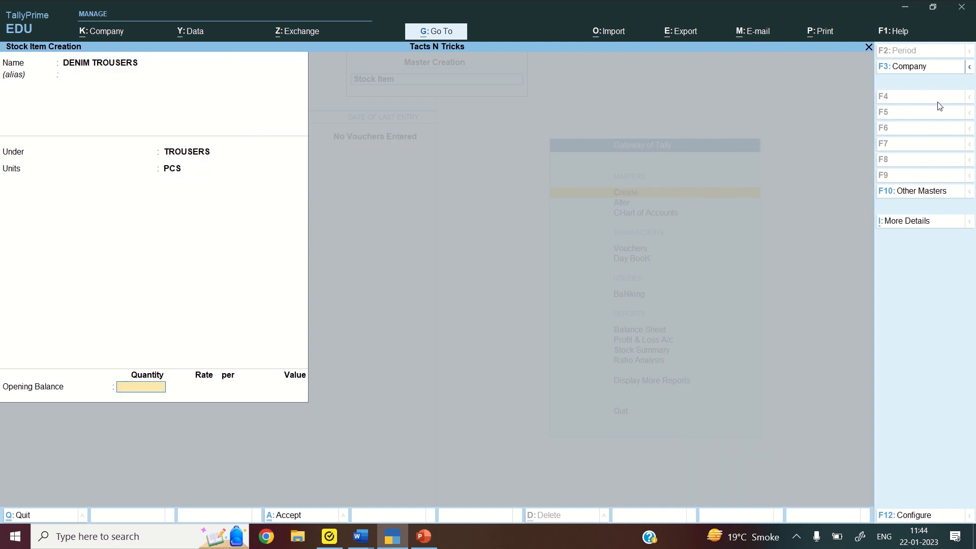
pyautogui.write('400')
pyautogui.press('Return')
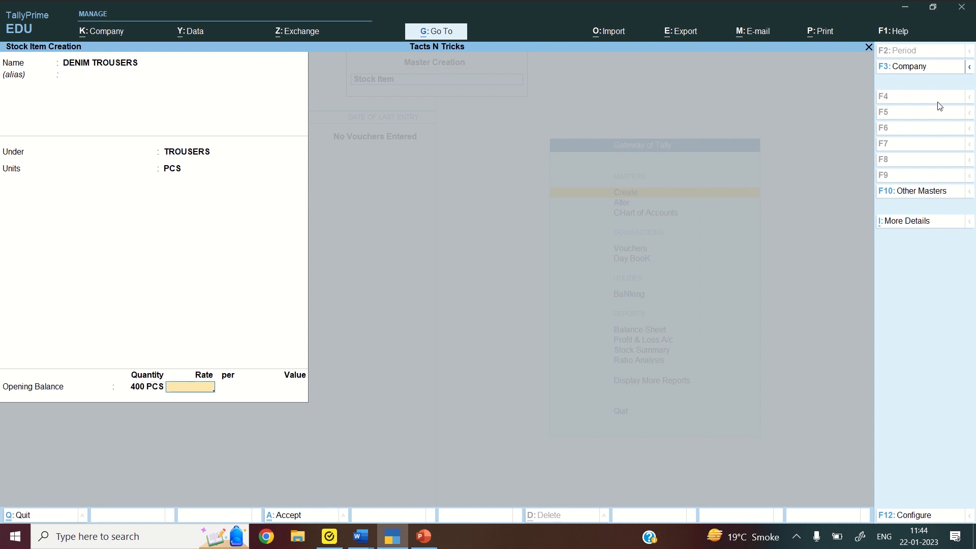
pyautogui.write('1,500')
pyautogui.press('Return')
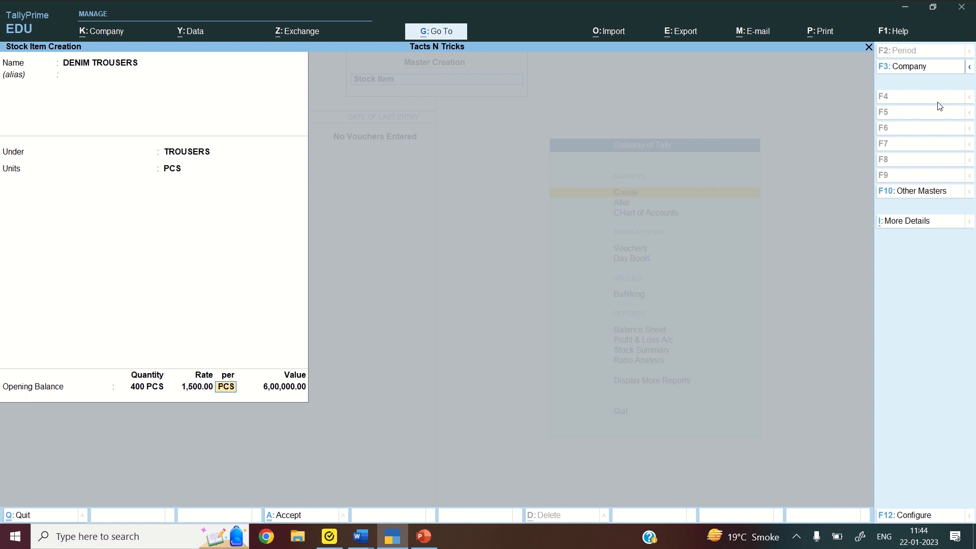
pyautogui.press('Return')
# Add WOOLLEN TROUSERS under TROUSERS with an opening of 100 PCS at 2,500
pyautogui.press('Return')
pyautogui.press('Return')
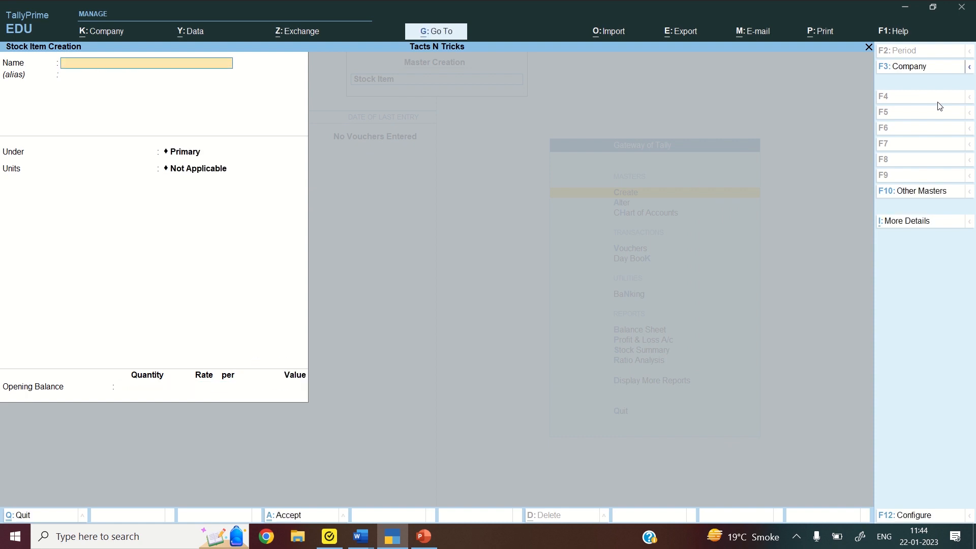
pyautogui.write('WOOLLEN TROUSERS')
pyautogui.press('Return')
pyautogui.press('Return')
pyautogui.press('Down')
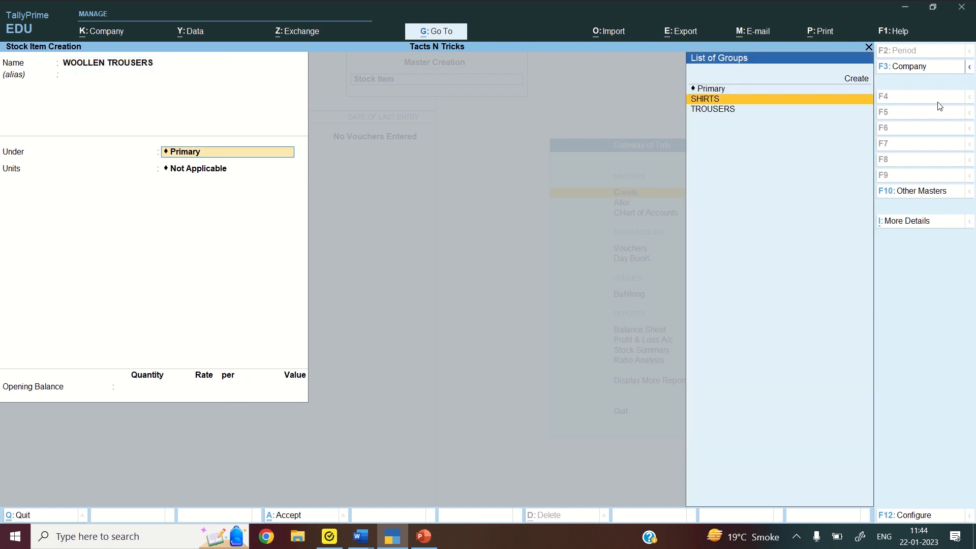
pyautogui.press('Down')
pyautogui.press('Return')
pyautogui.press('Down')
pyautogui.press('Return')
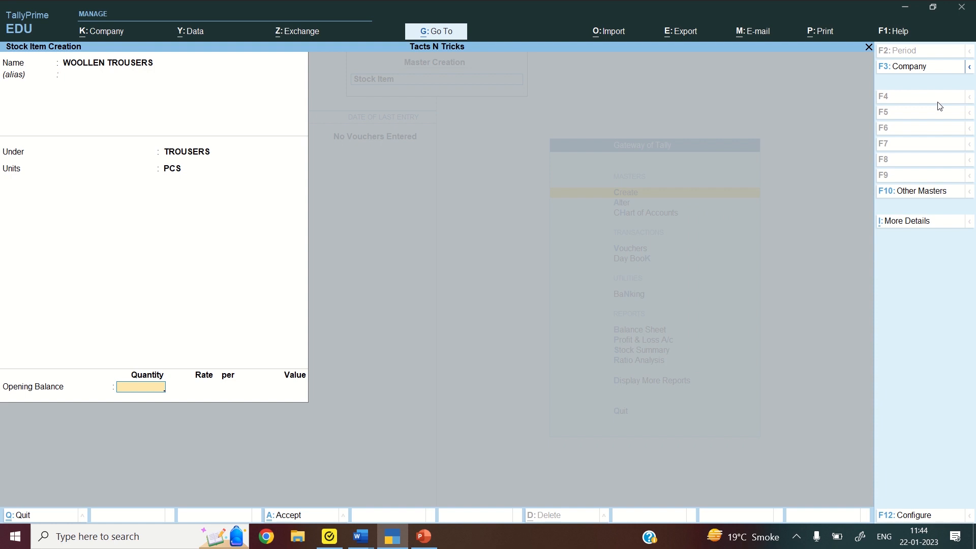
pyautogui.write('100')
pyautogui.press('Return')
pyautogui.write('2500')
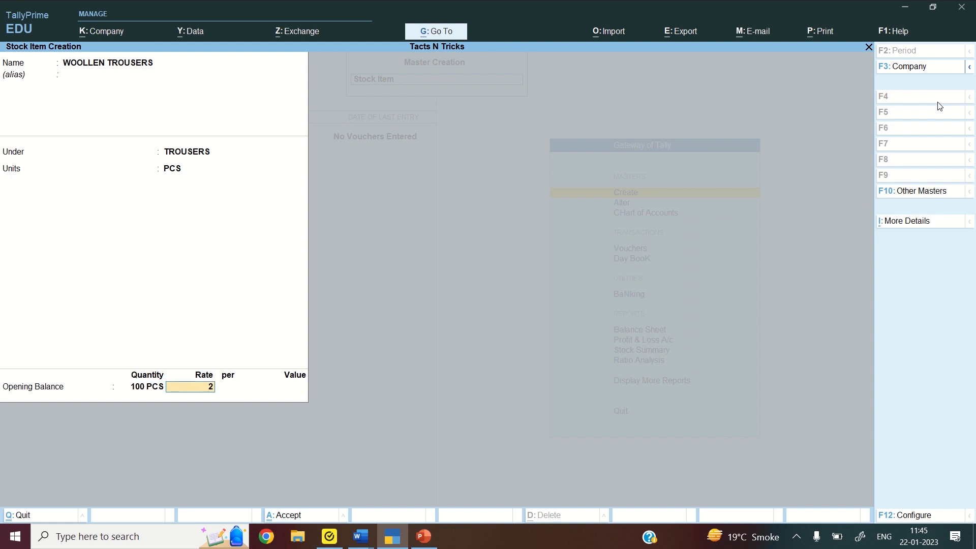
pyautogui.press('Return')
pyautogui.press('Return')
pyautogui.press('Return')
pyautogui.press('Return')
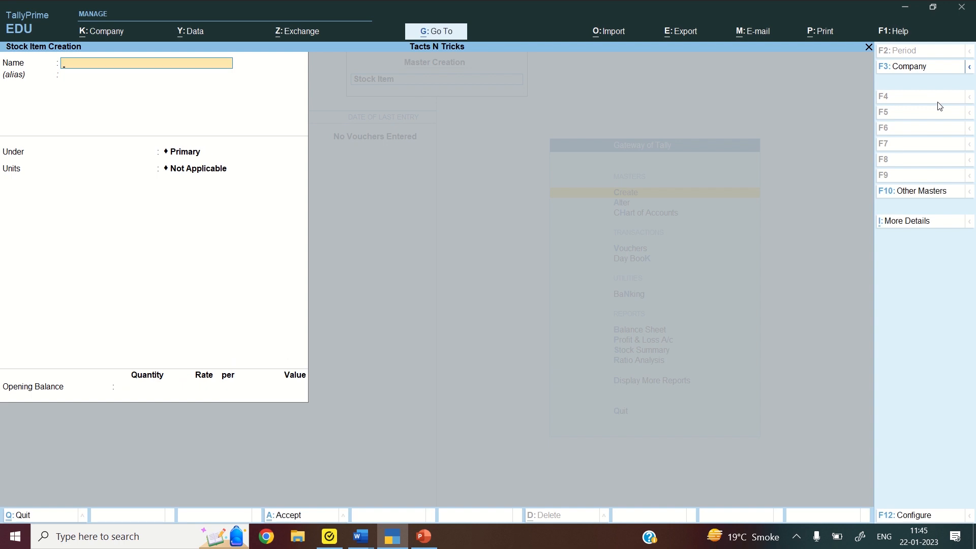
# Add COTTON TROUSERS under TROUSERS with an opening of 500 PCS at 1,250.00
pyautogui.write('COTTON TROUSERS')
pyautogui.press('Return')
pyautogui.press('Return')
pyautogui.press('Down')
pyautogui.press('Down')
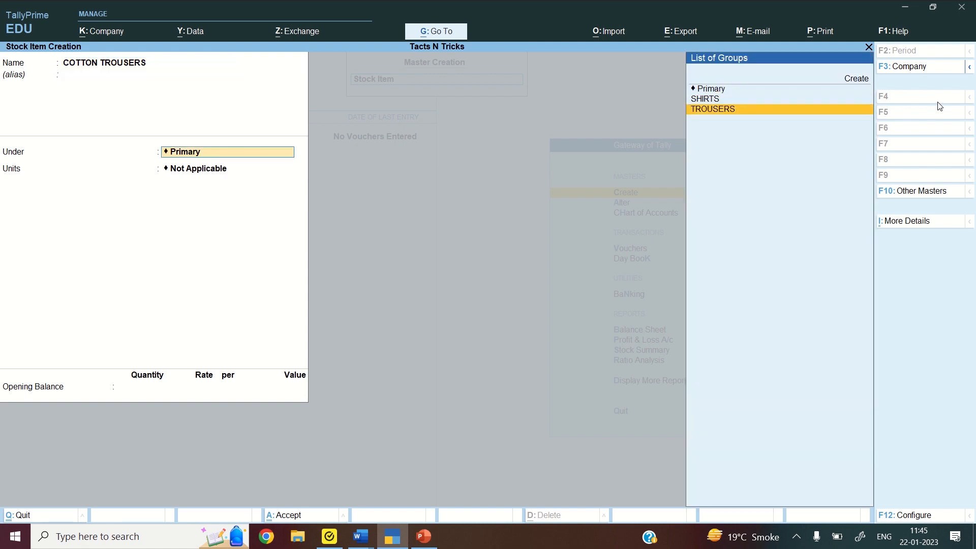
pyautogui.press('Return')
pyautogui.press('Down')
pyautogui.press('Return')
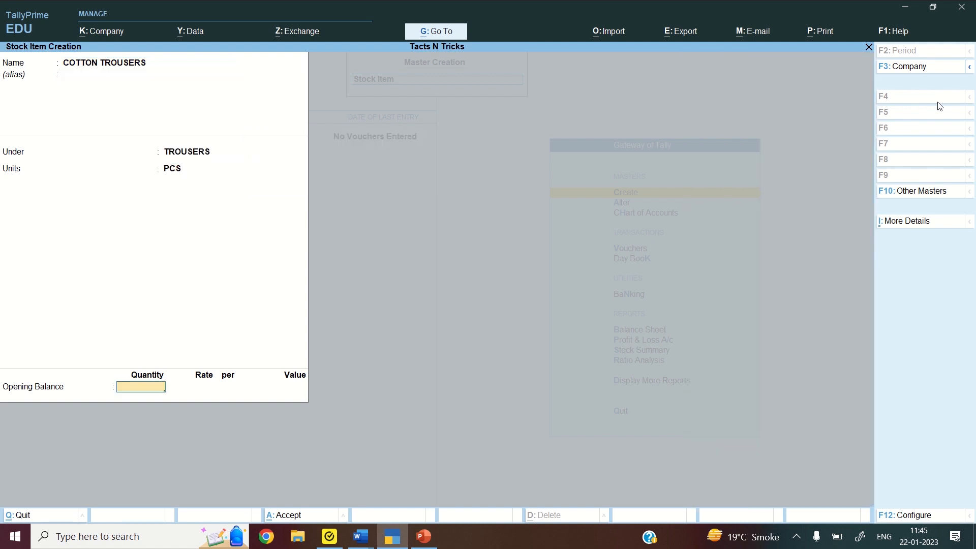
pyautogui.write('500')
pyautogui.press('Return')
pyautogui.write('1')
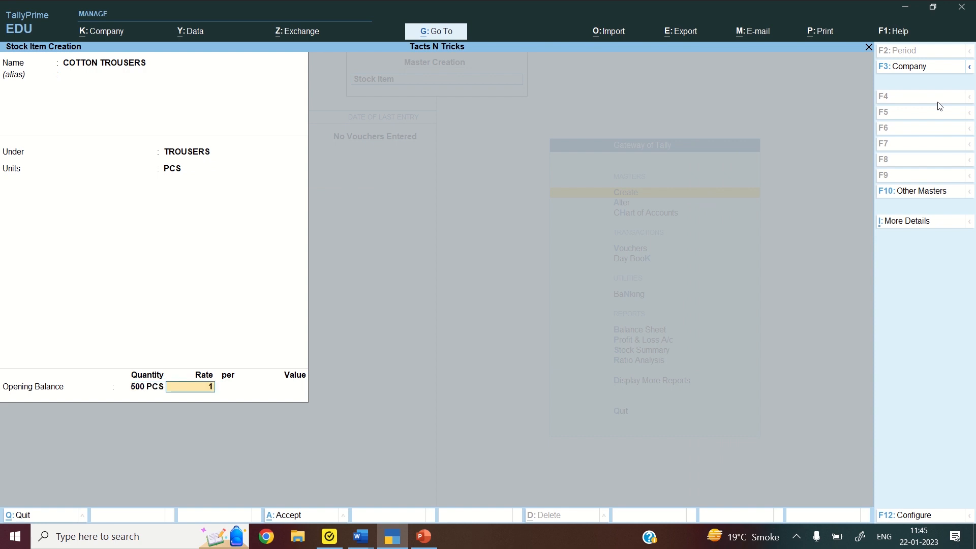
pyautogui.write(',250')
pyautogui.press('Return')
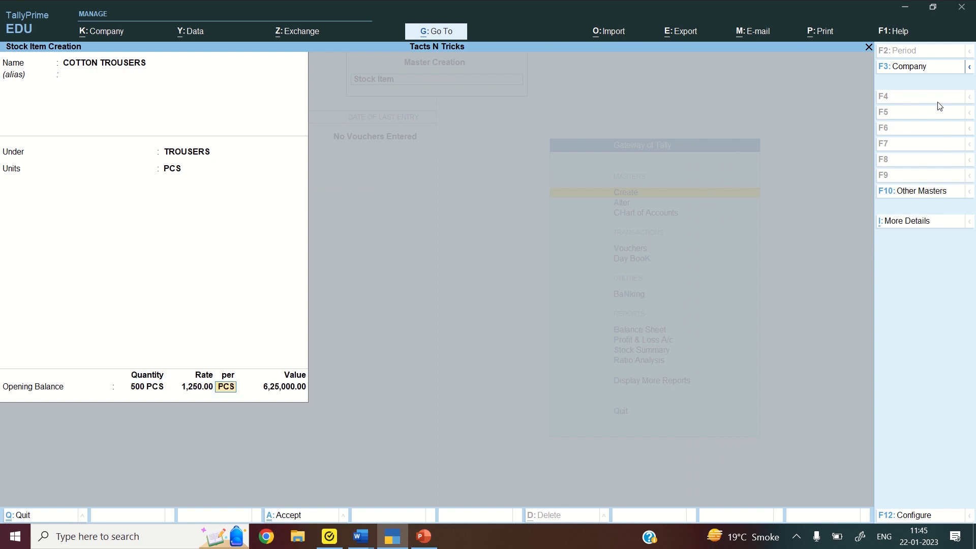
pyautogui.press('Return')
pyautogui.press('Return')
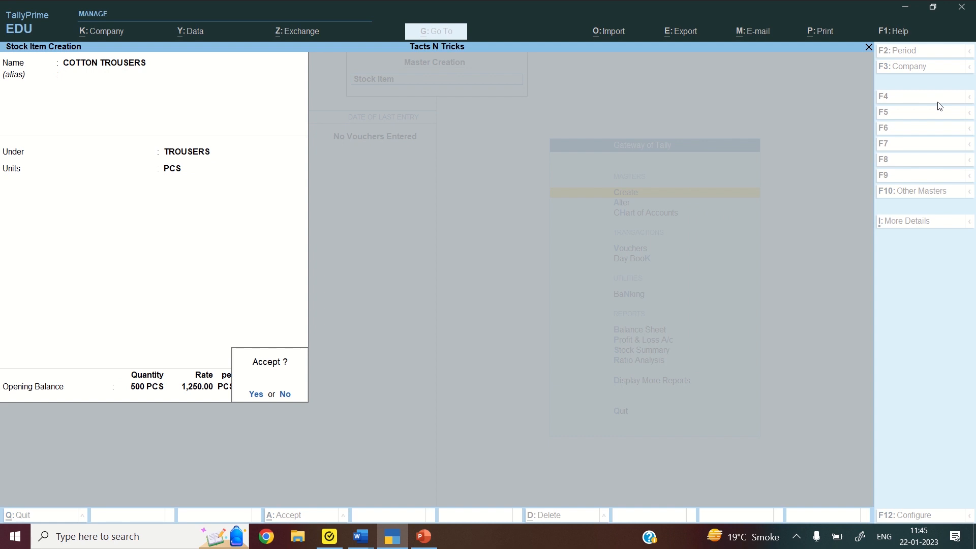
pyautogui.press('Return')
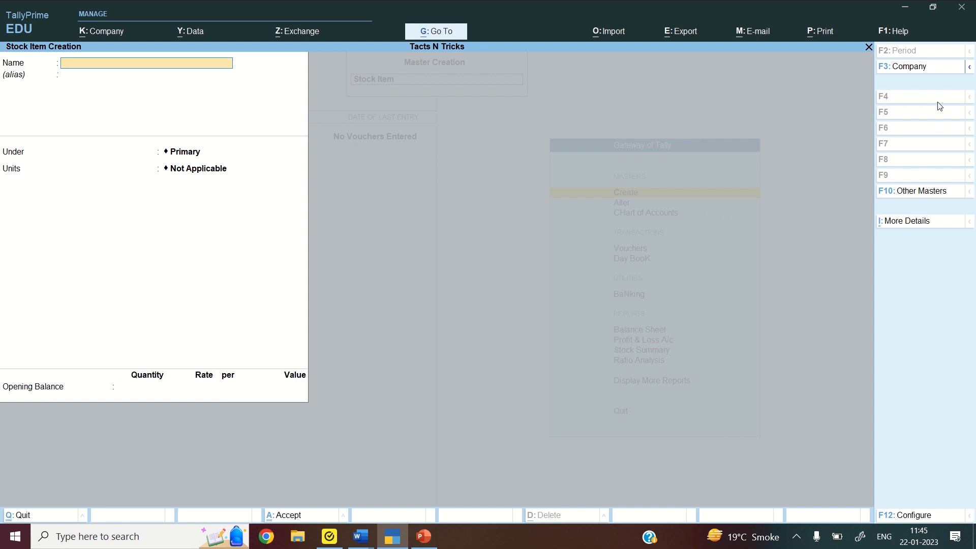
# Quit stock item creation and close the list of masters
pyautogui.press('Escape')
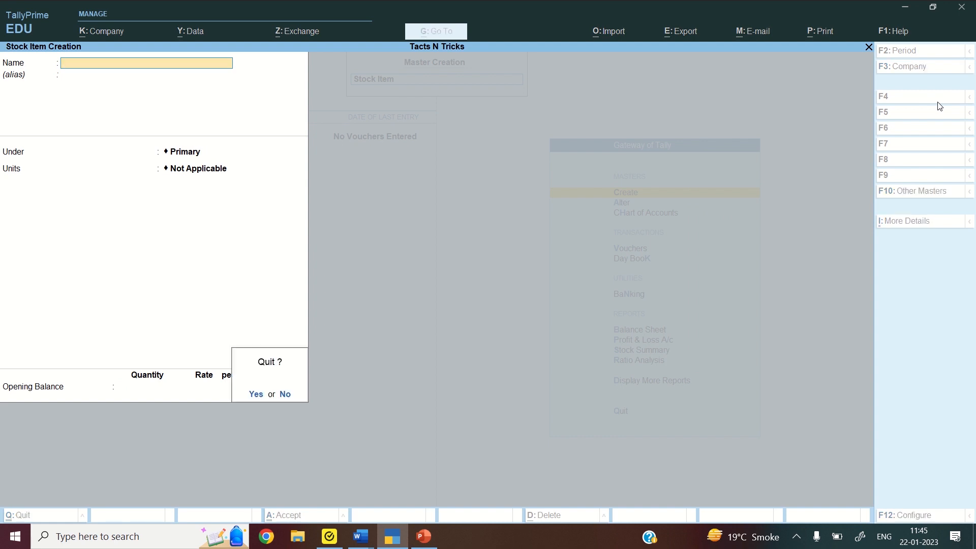
pyautogui.press('Return')
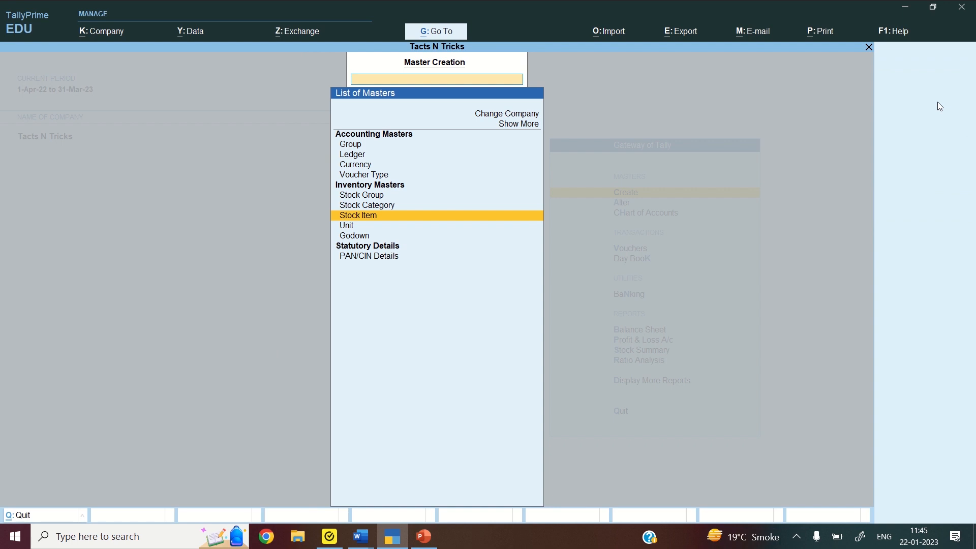
pyautogui.press('Escape')
pyautogui.press('Down')
pyautogui.press('Down')
pyautogui.press('Down')
pyautogui.press('Down')
pyautogui.press('Down')
pyautogui.press('Down')
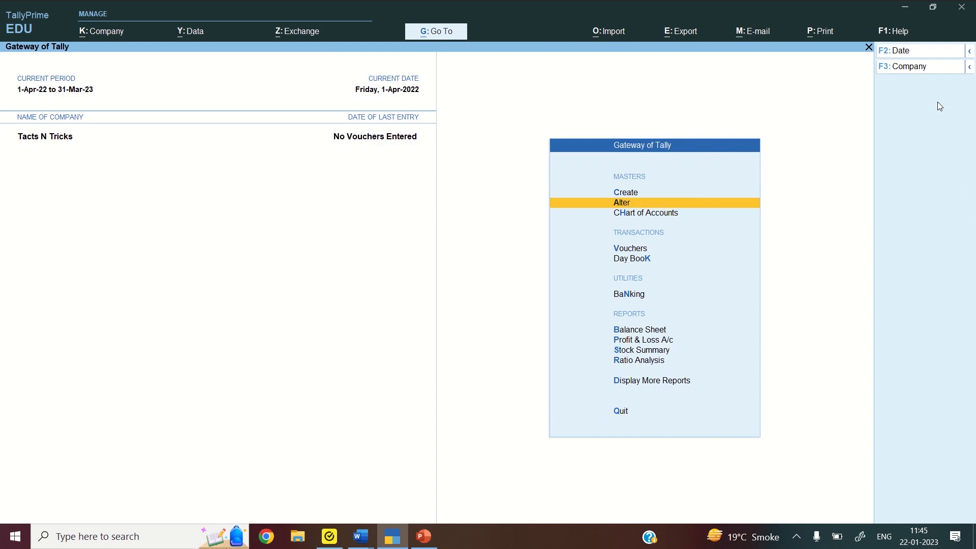
pyautogui.press('Down')
pyautogui.press('Down')
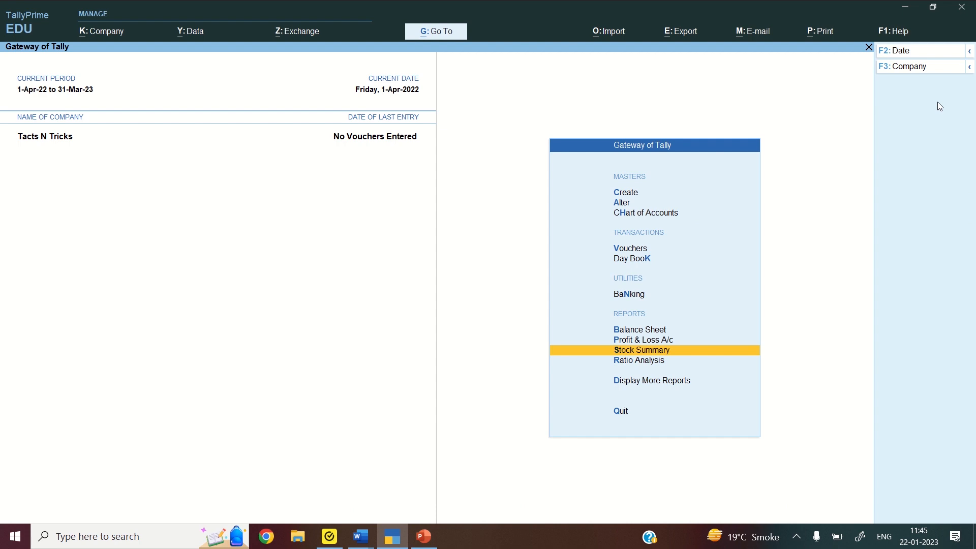
pyautogui.press('Return')
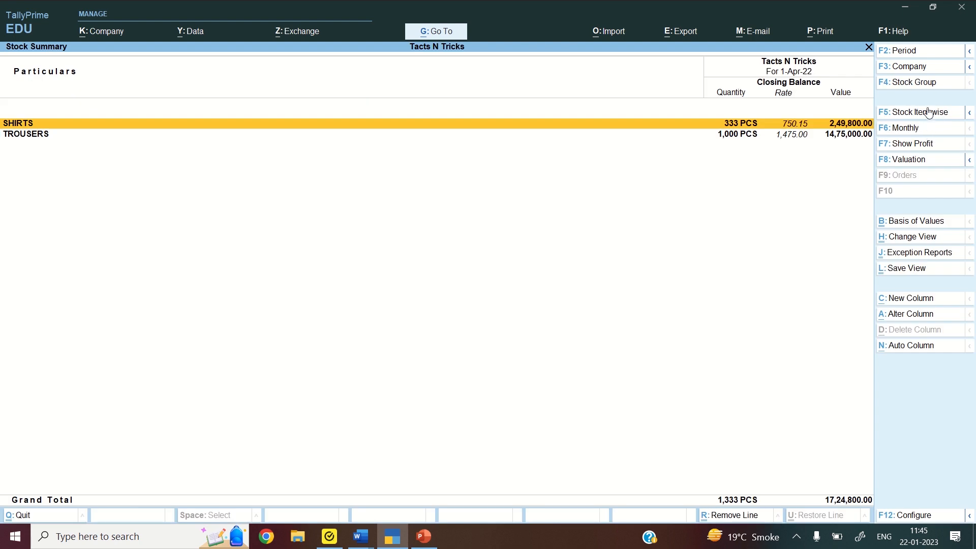
pyautogui.click(929, 112)
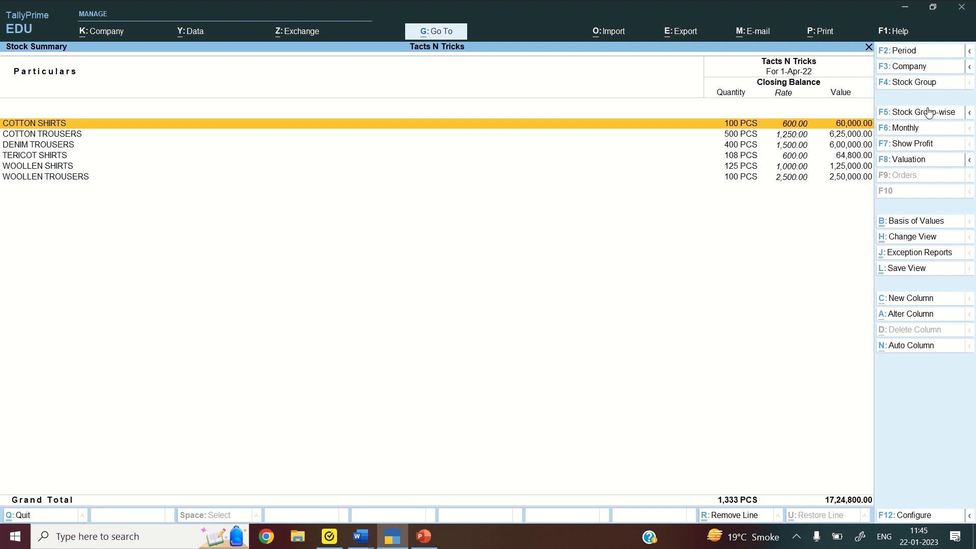
pyautogui.press('Escape')
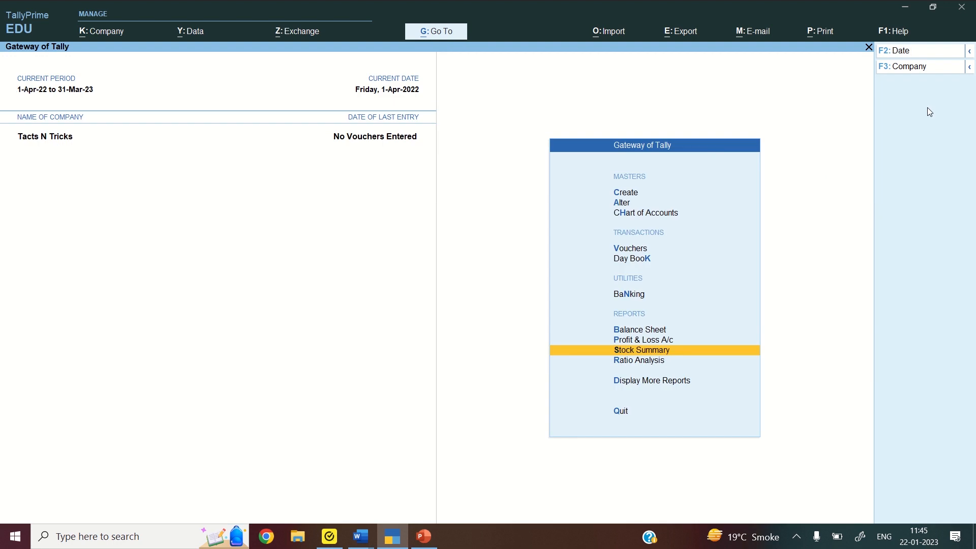
pyautogui.press('Up')
pyautogui.press('Up')
pyautogui.press('Up')
pyautogui.press('Up')
pyautogui.press('Up')
pyautogui.press('Up')
pyautogui.press('Up')
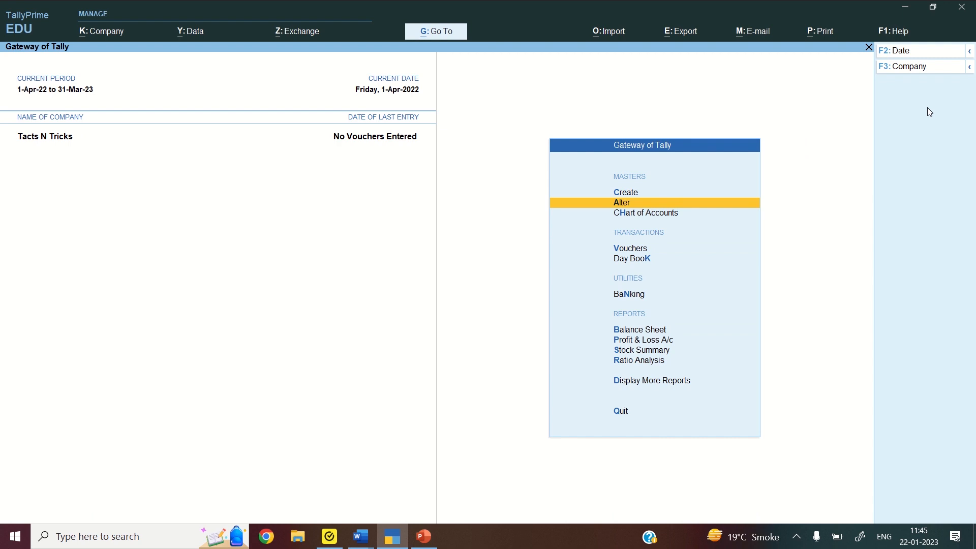
pyautogui.press('Return')
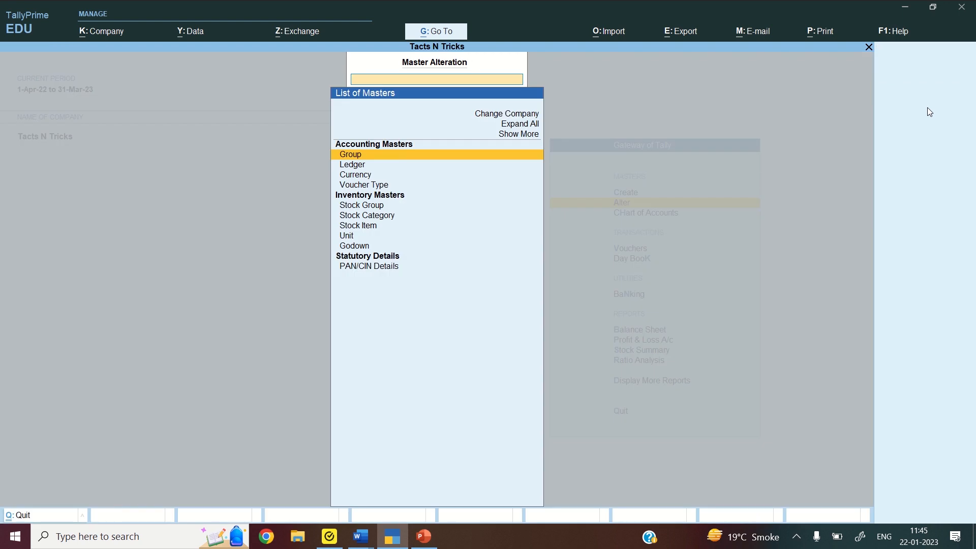
pyautogui.press('Down')
pyautogui.press('Return')
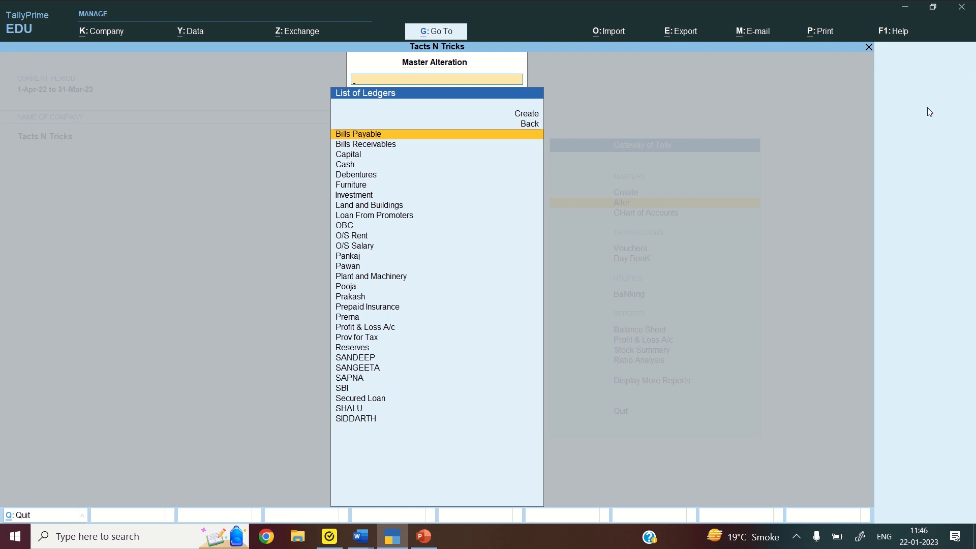
pyautogui.press('Escape')
pyautogui.press('Escape')
pyautogui.press('Down')
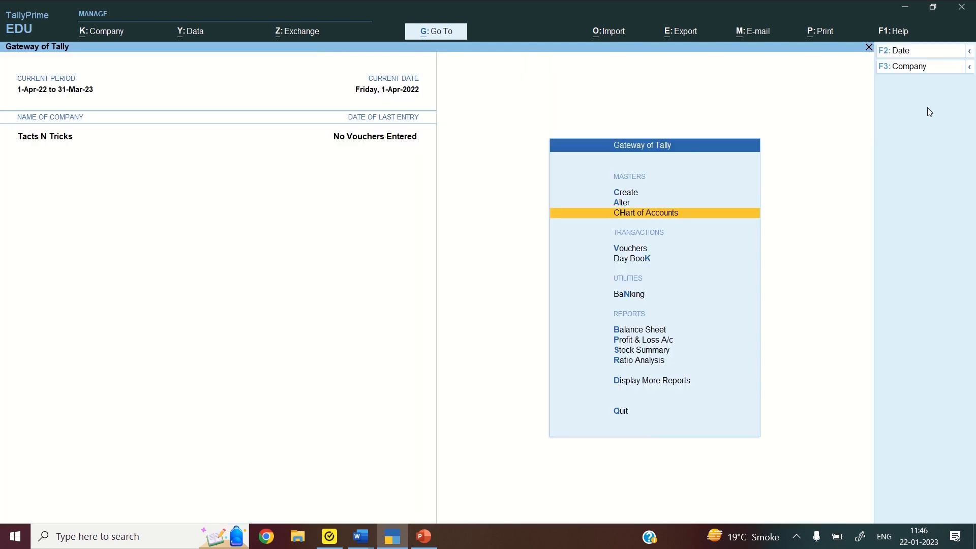
pyautogui.press('Return')
pyautogui.press('Return')
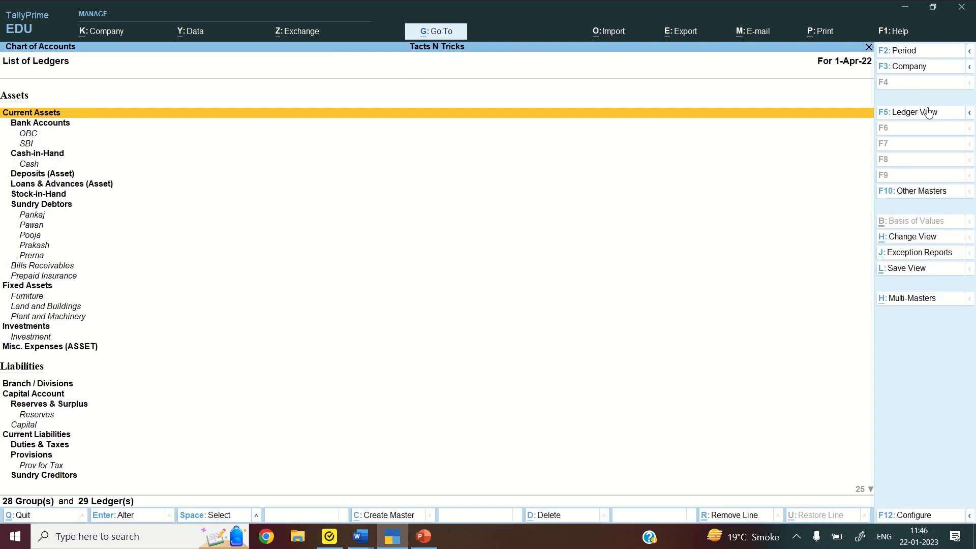
pyautogui.click(938, 113)
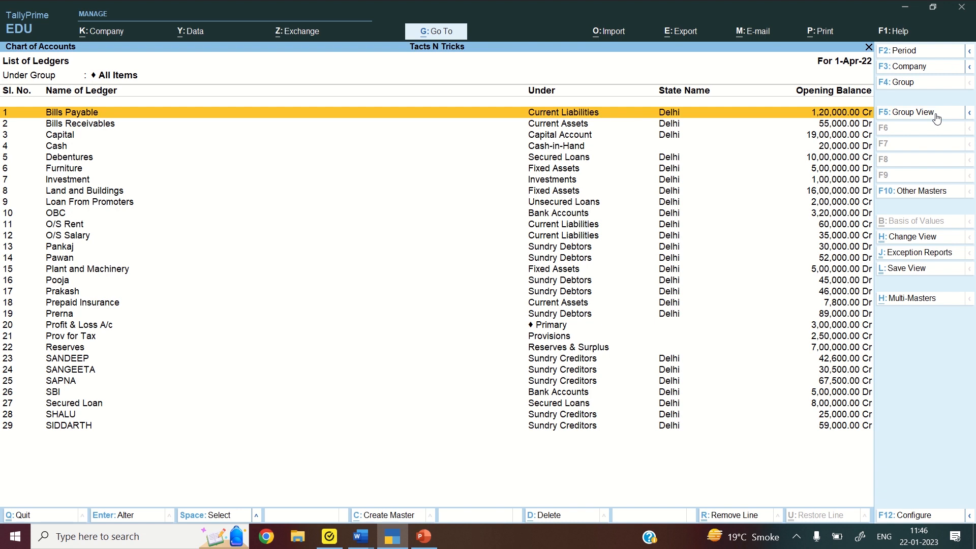
pyautogui.press('Return')
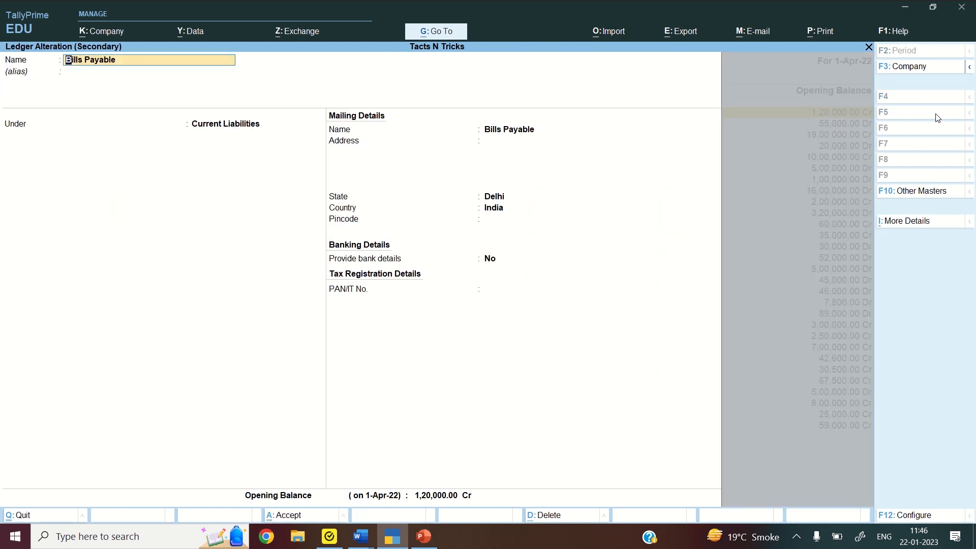
pyautogui.press('BackSpace')
pyautogui.press('Escape')
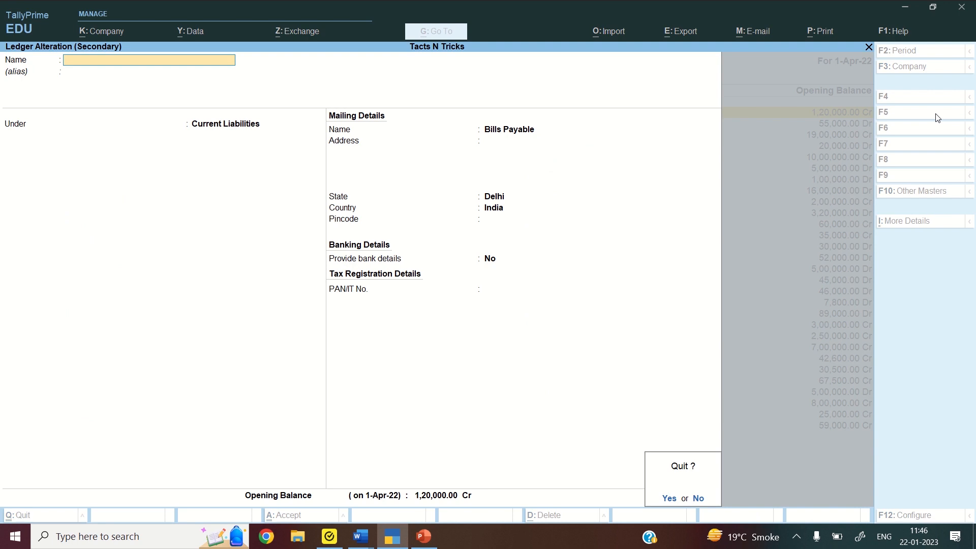
pyautogui.press('y')
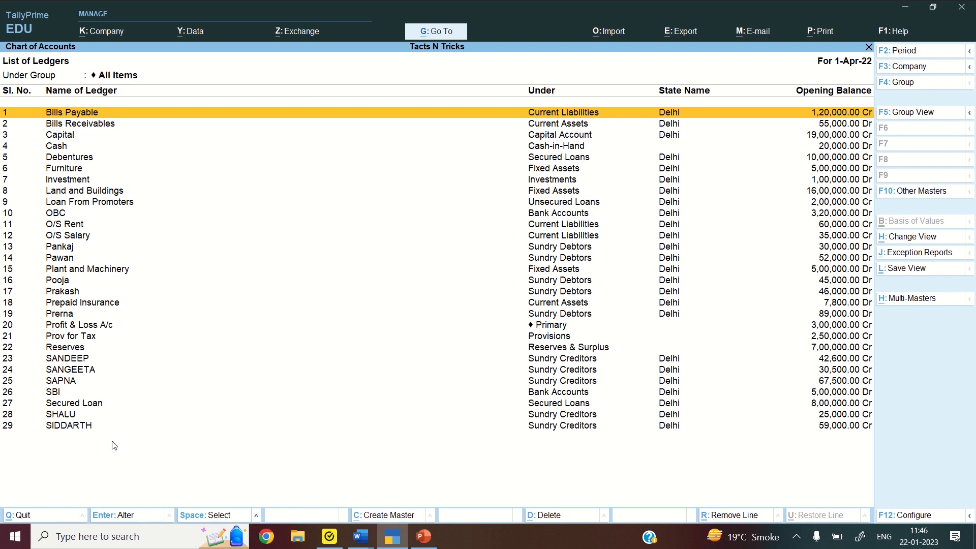
pyautogui.press('Escape')
pyautogui.press('Escape')
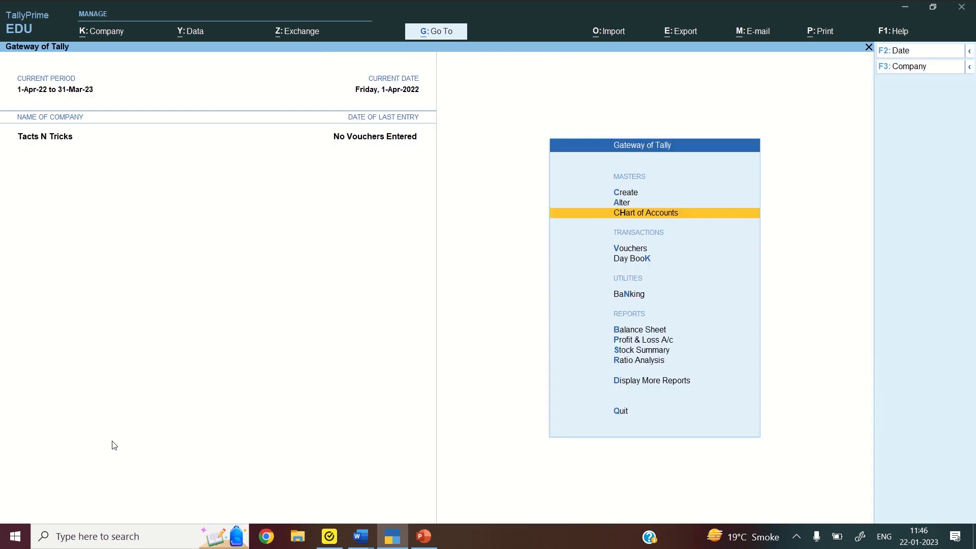
pyautogui.press('Up')
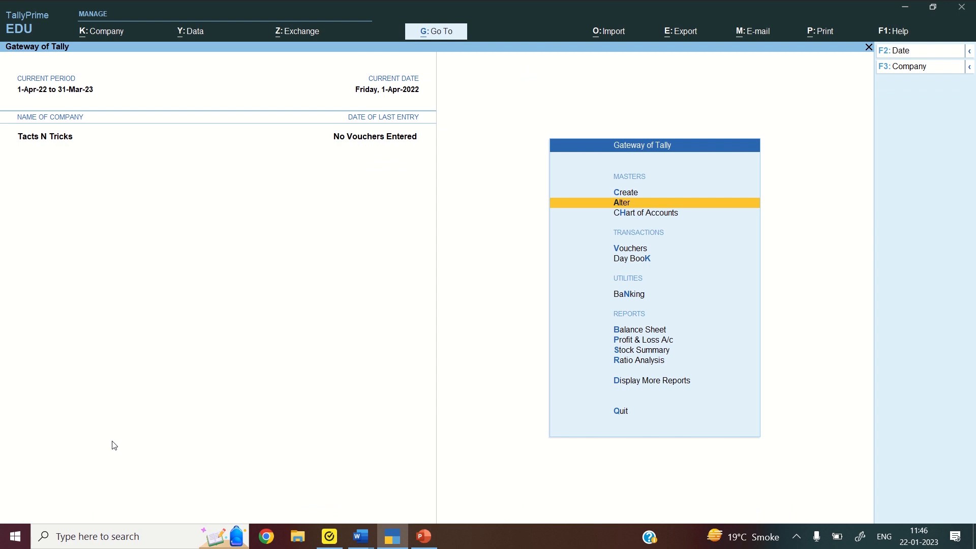
pyautogui.press('Return')
pyautogui.press('Down')
pyautogui.press('Down')
pyautogui.press('Down')
pyautogui.press('Down')
pyautogui.press('Down')
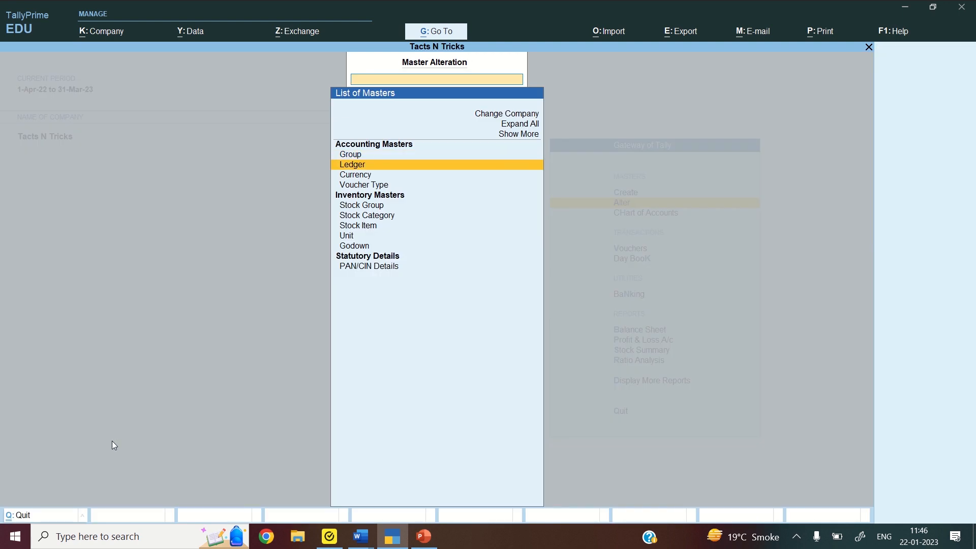
pyautogui.press('Return')
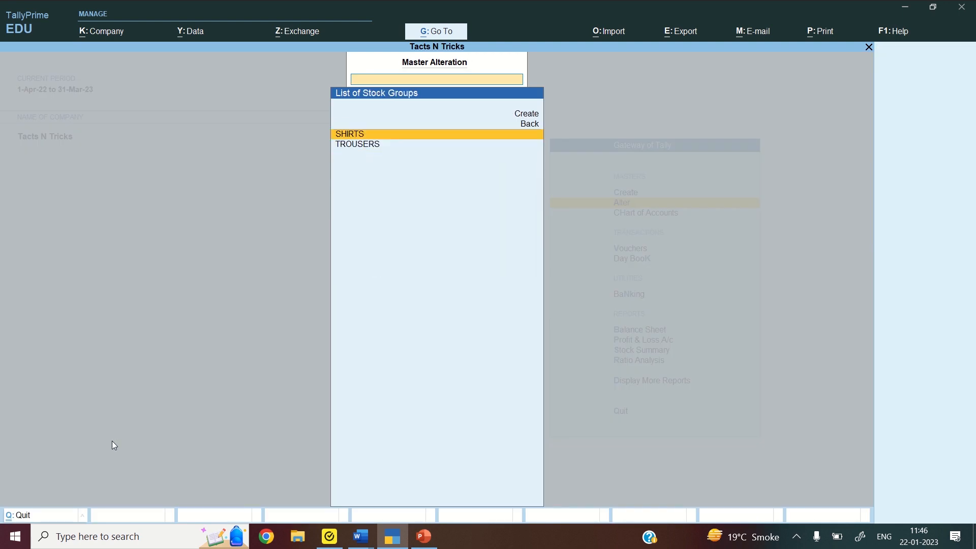
pyautogui.press('Escape')
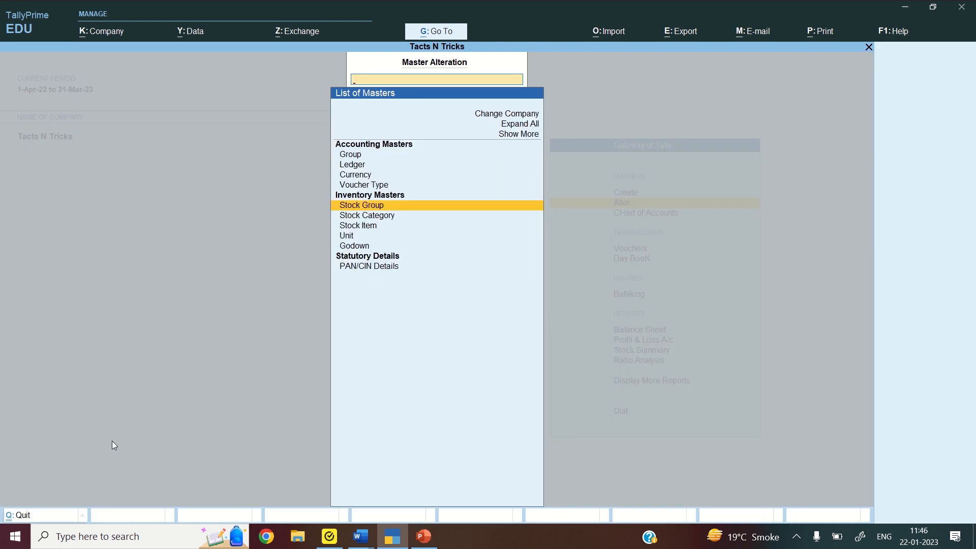
pyautogui.press('Down')
pyautogui.press('Down')
pyautogui.press('Return')
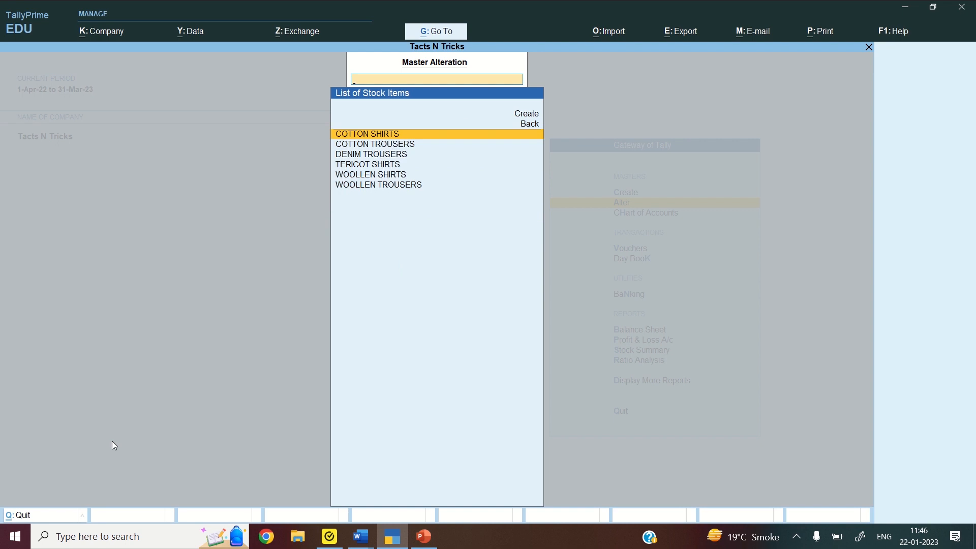
pyautogui.press('Escape')
pyautogui.press('Down')
pyautogui.press('Return')
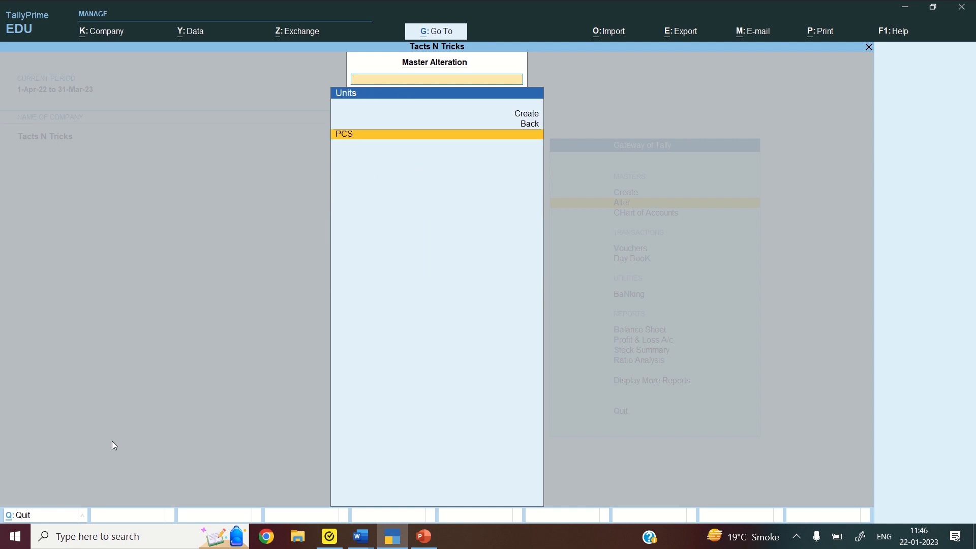
pyautogui.press('Escape')
pyautogui.press('Escape')
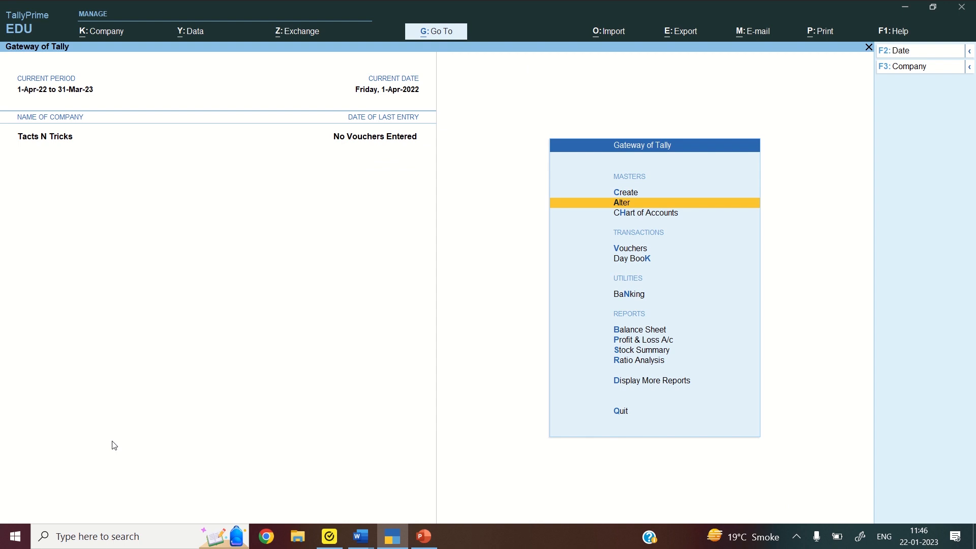
pyautogui.press('Down')
pyautogui.press('Down')
pyautogui.press('Down')
pyautogui.press('Down')
pyautogui.press('Down')
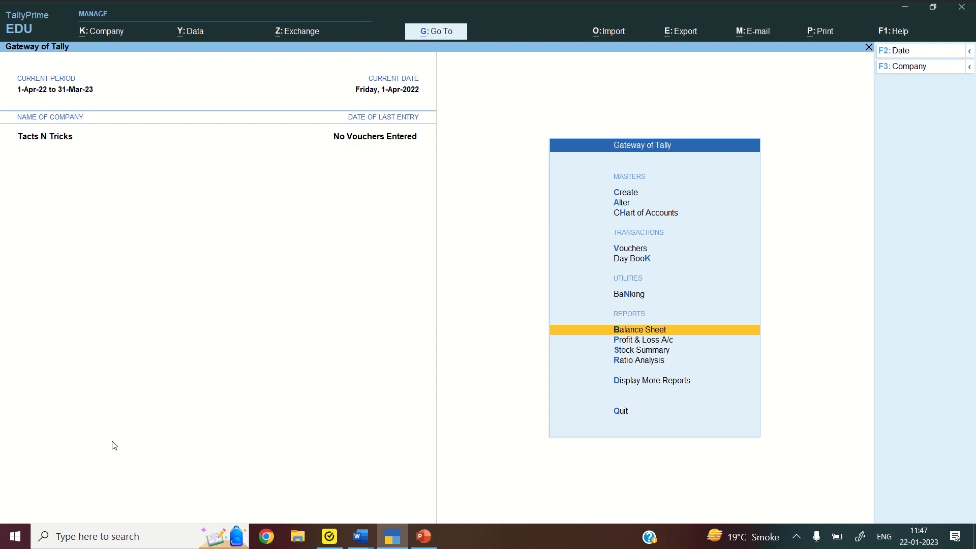
pyautogui.press('Return')
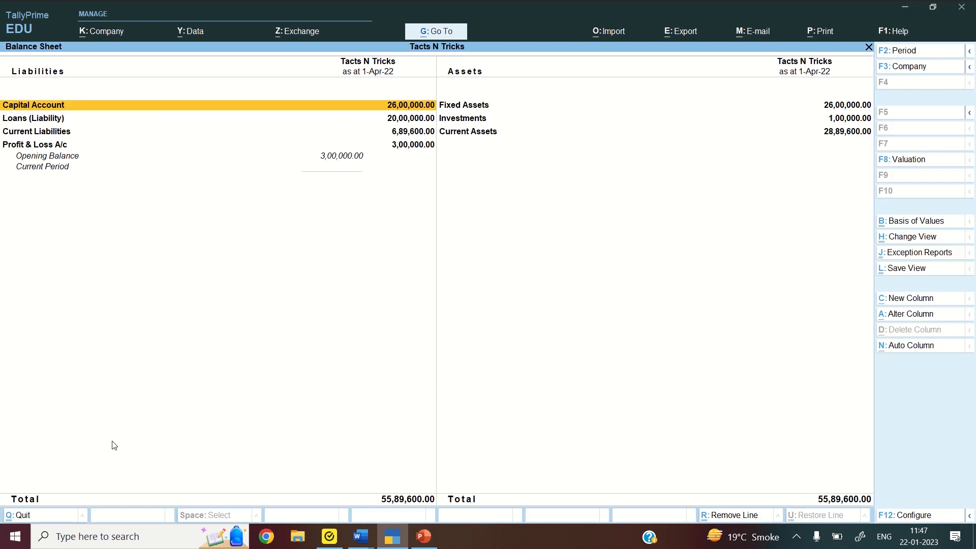
pyautogui.press('alt')
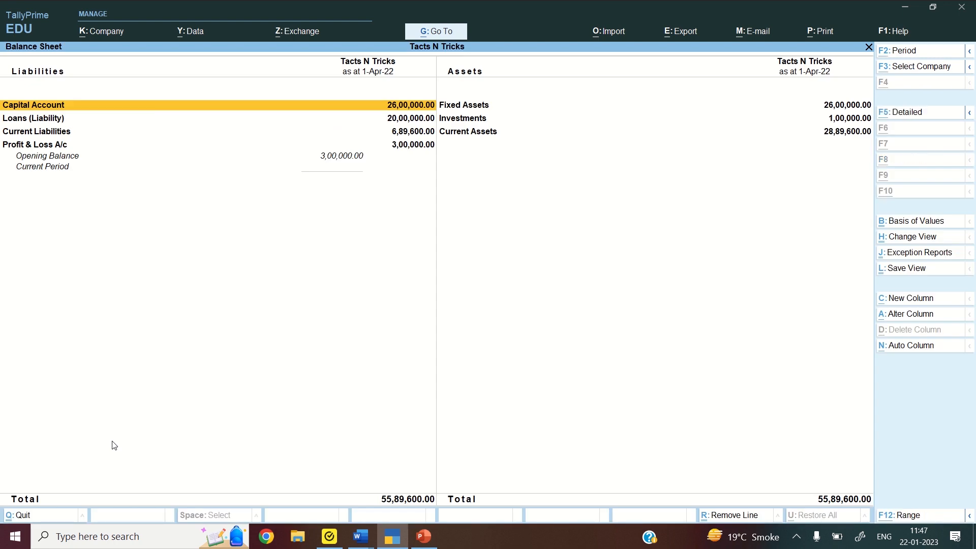
pyautogui.hotkey('alt', 'F5')
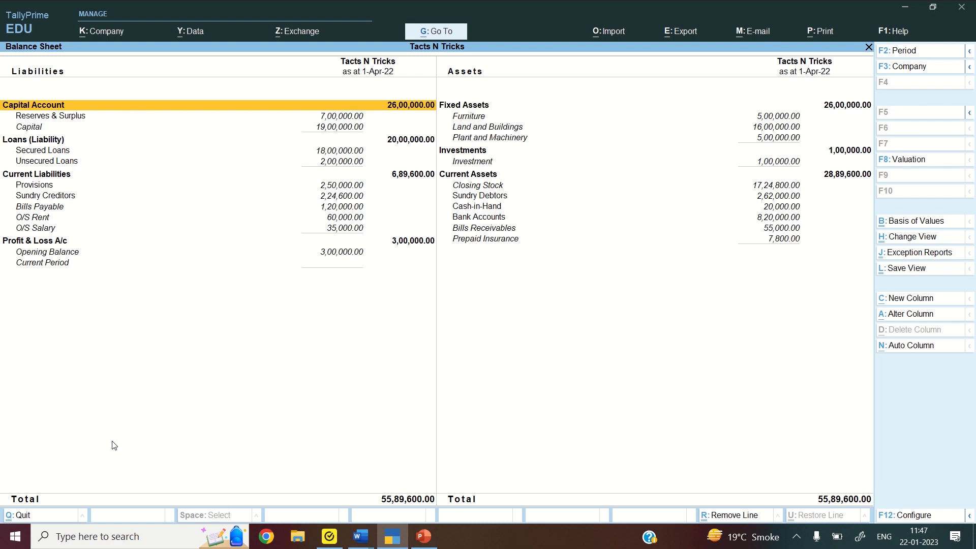
pyautogui.press('Escape')
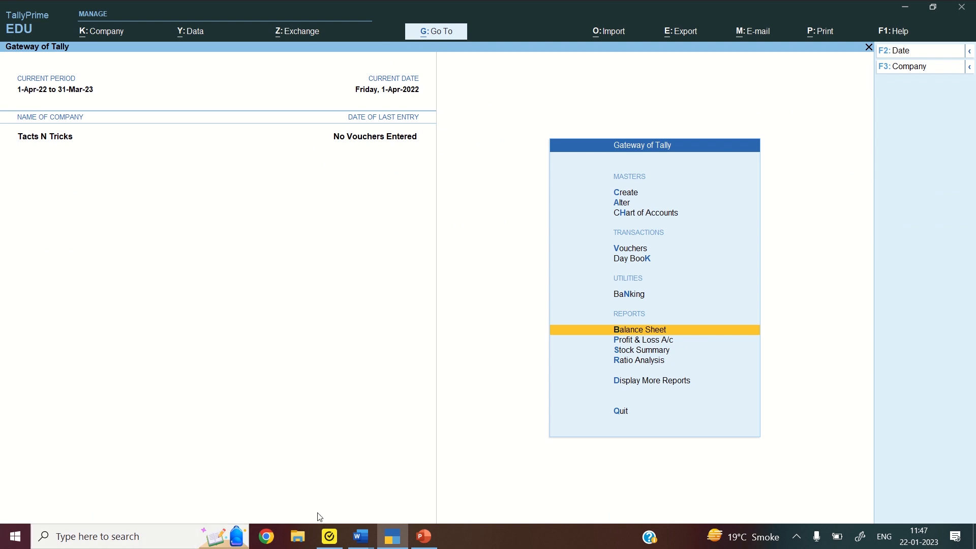
# Bring the Sum 1 Journal and Vouchers document forward, then switch to File Explorer
pyautogui.moveTo(365, 535)
pyautogui.click(383, 475)
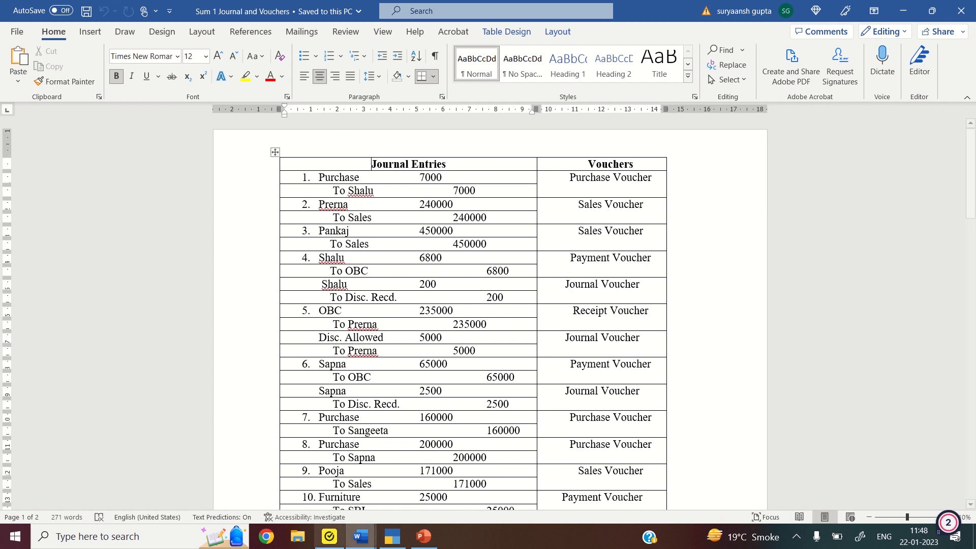
pyautogui.click(297, 538)
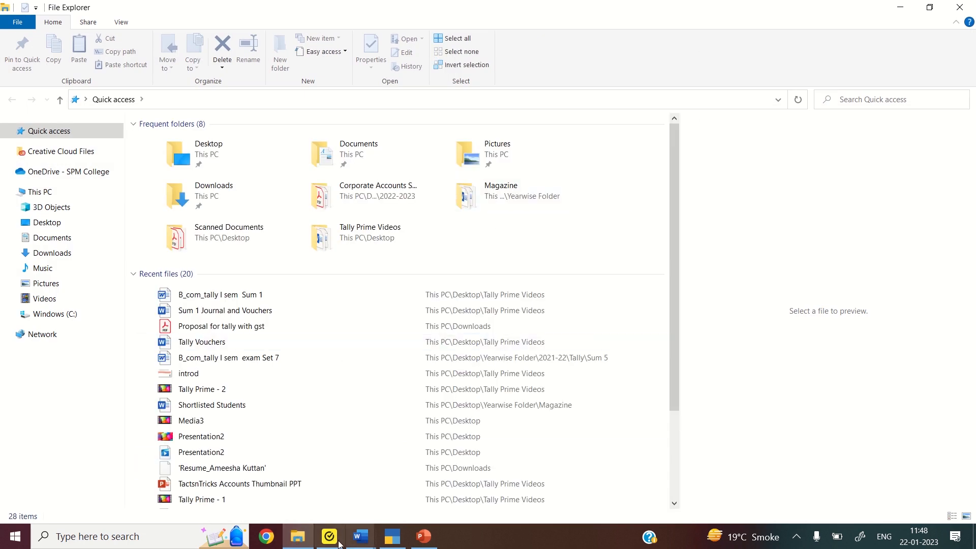
# Minimise the open windows and open Tally Vouchers from the Tally Prime Videos folder
pyautogui.click(361, 537)
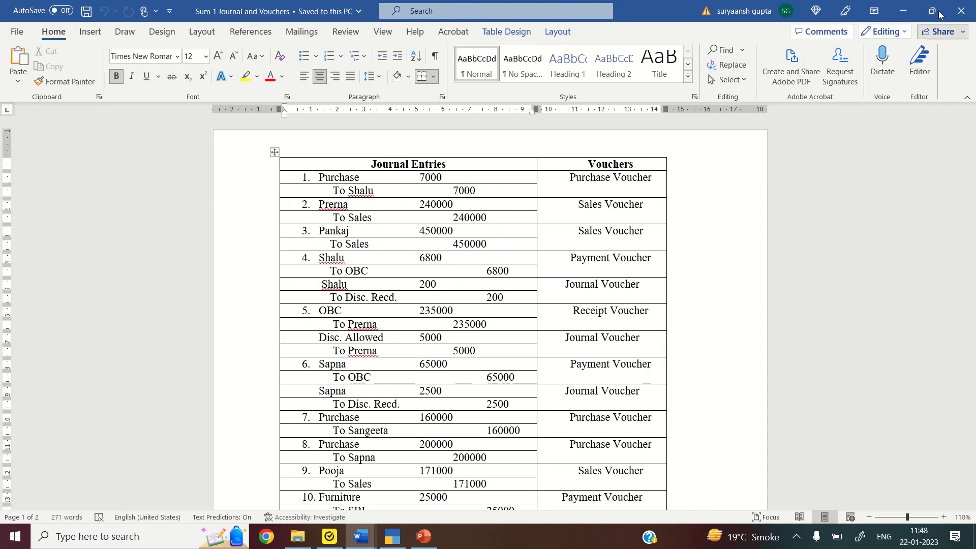
pyautogui.click(894, 15)
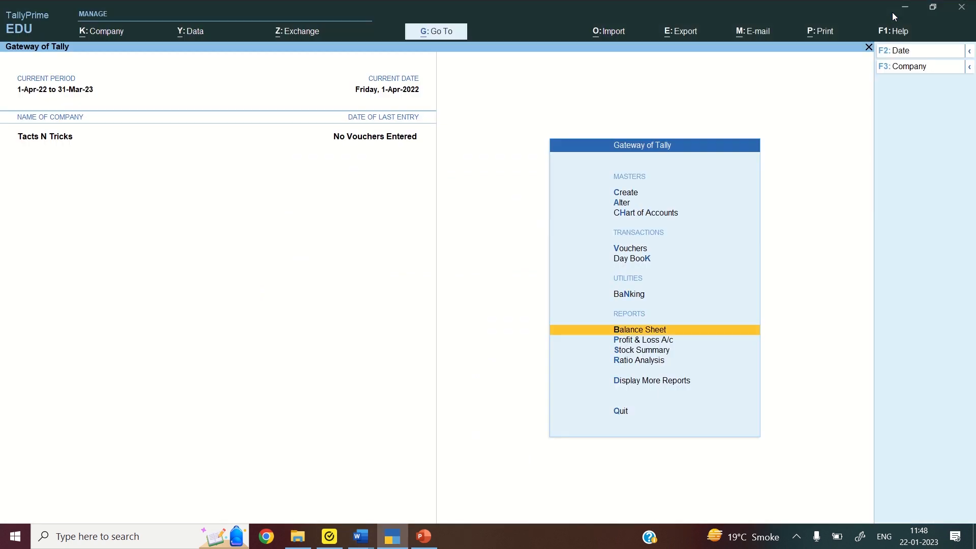
pyautogui.click(904, 9)
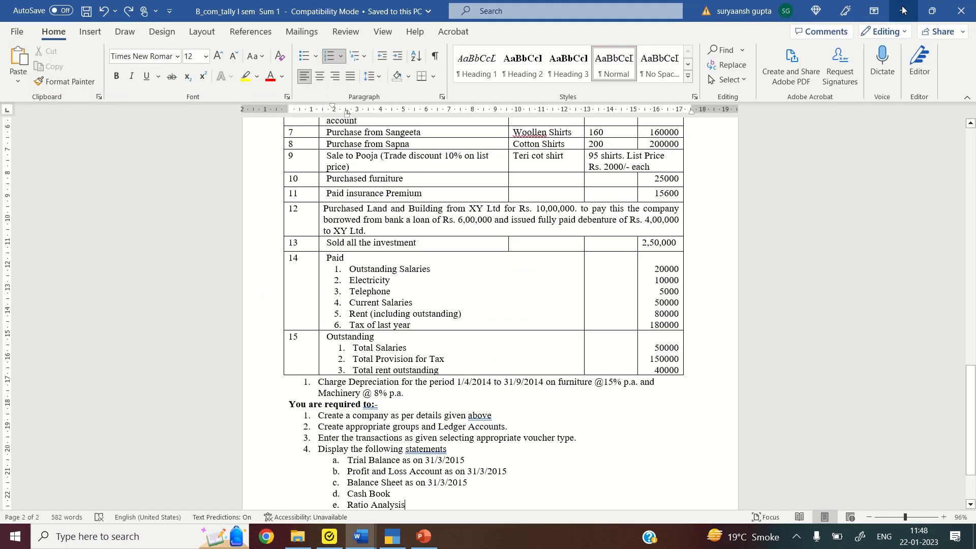
pyautogui.click(903, 8)
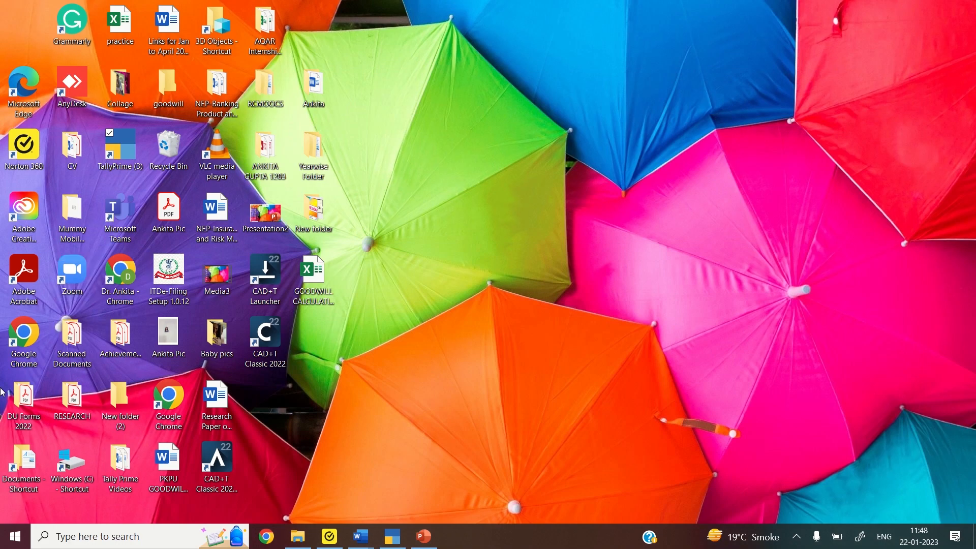
pyautogui.doubleClick(120, 464)
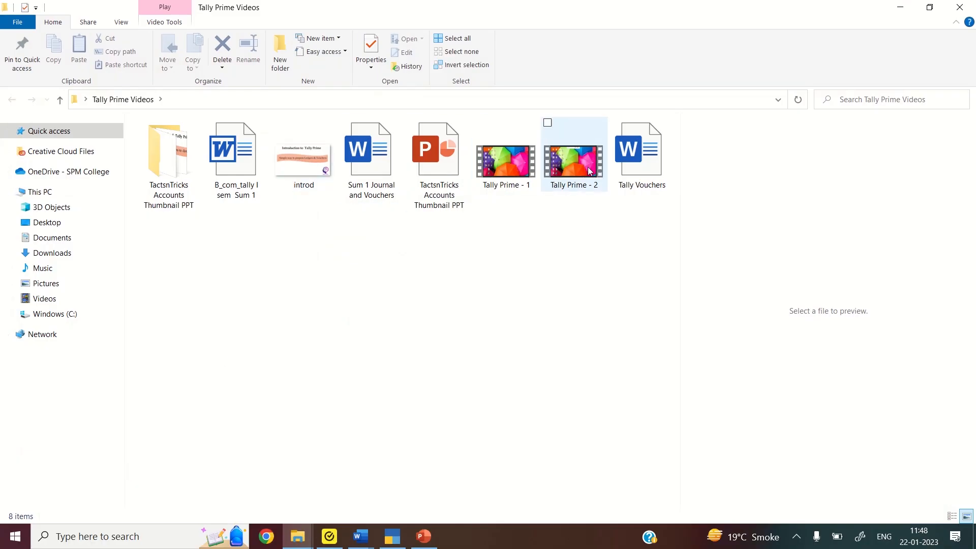
pyautogui.doubleClick(623, 172)
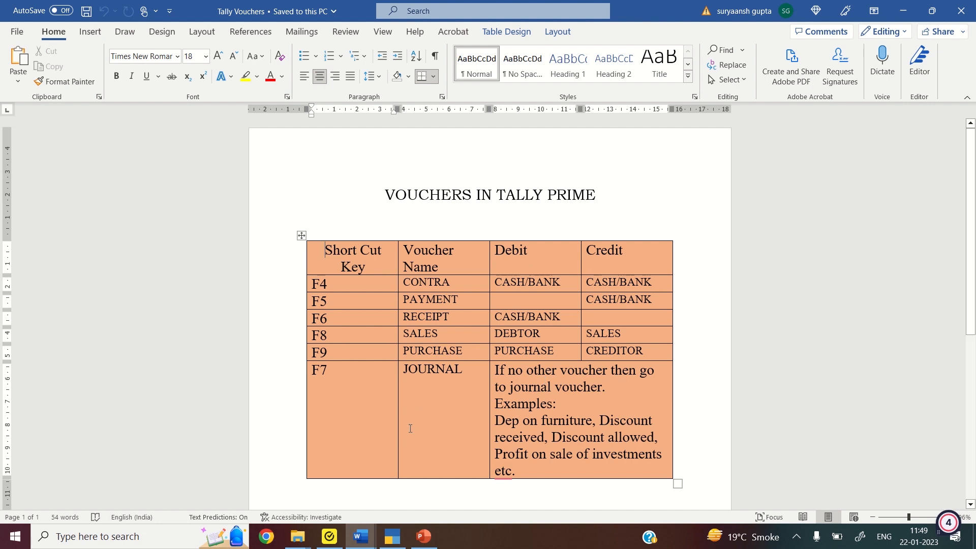
# Review the Sum 1 Journal and Vouchers entries, then return to TallyPrime's Gateway of Tally
pyautogui.click(552, 14)
pyautogui.hotkey('alt', 'Tab')
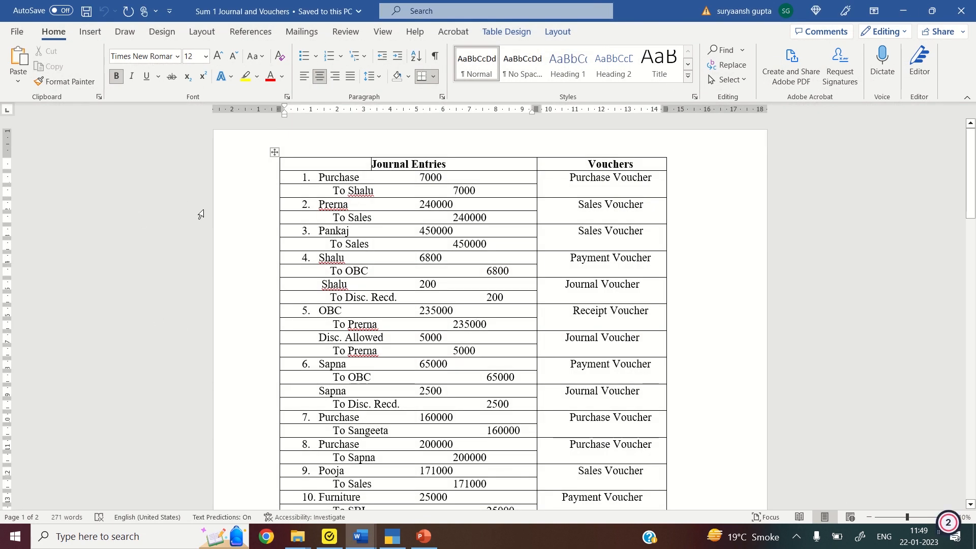
pyautogui.moveTo(272, 202)
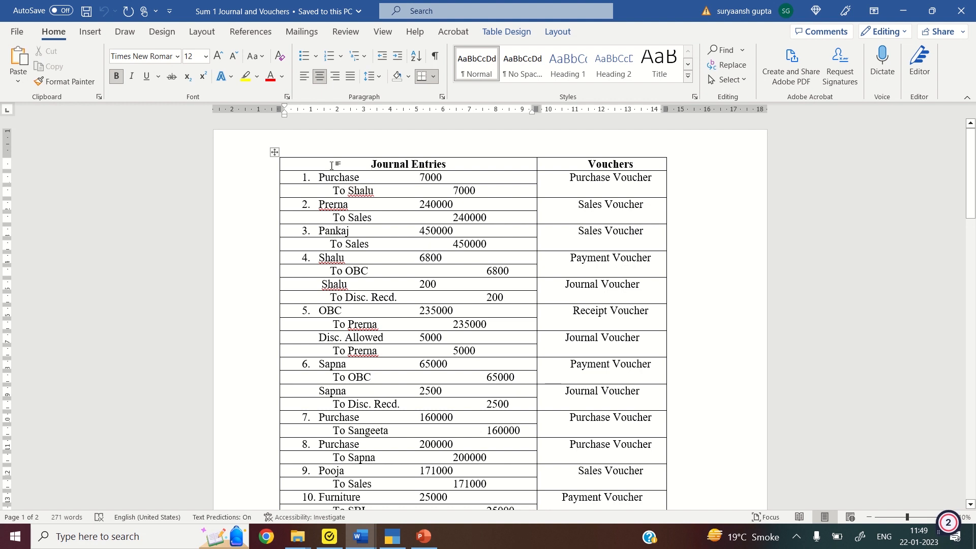
pyautogui.click(390, 542)
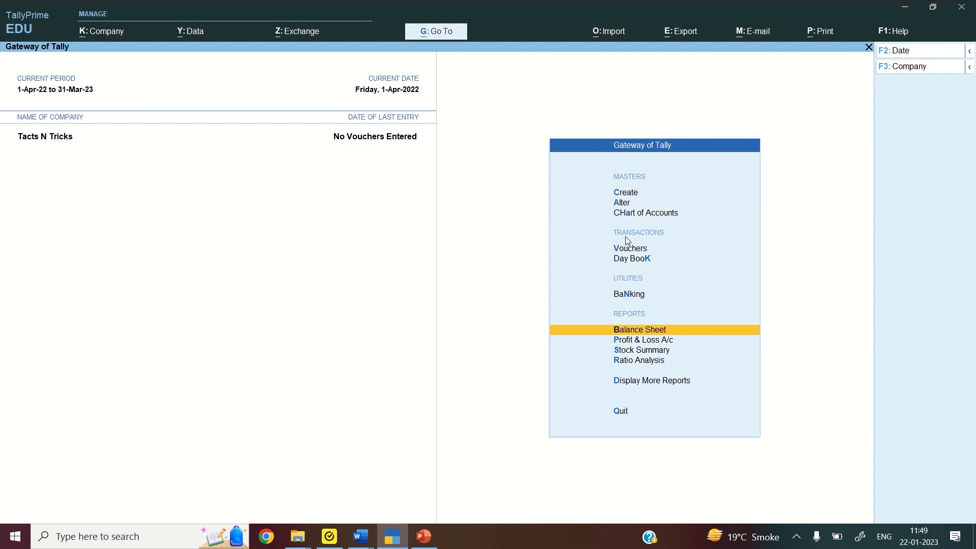
# Start a Purchase voucher in Item Invoice mode, select the supplier's party ledger, and begin a new ledger
pyautogui.press('v')
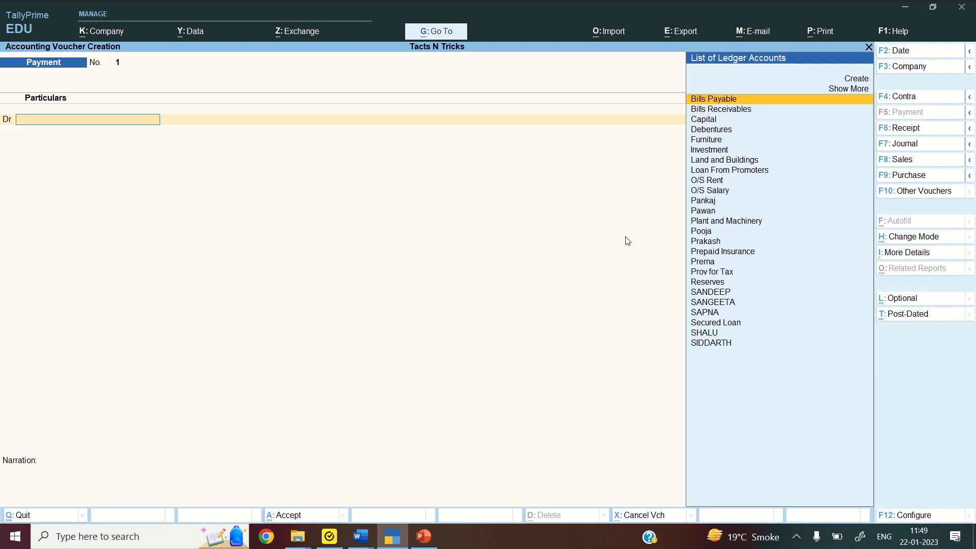
pyautogui.click(908, 179)
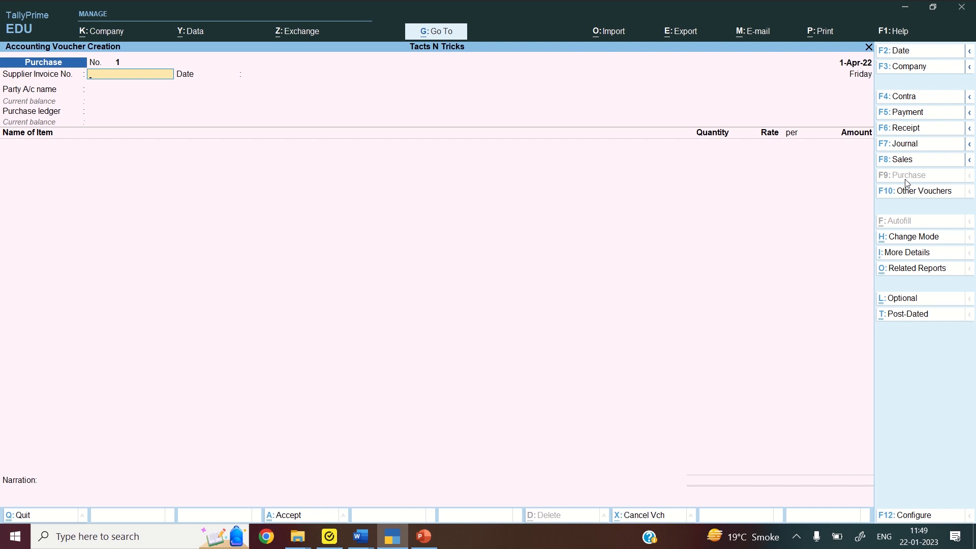
pyautogui.click(913, 237)
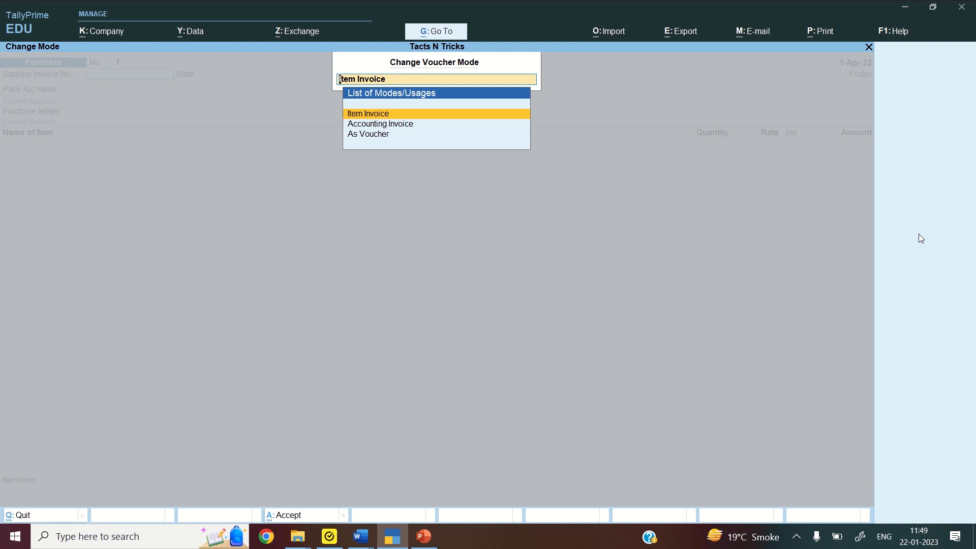
pyautogui.press('Return')
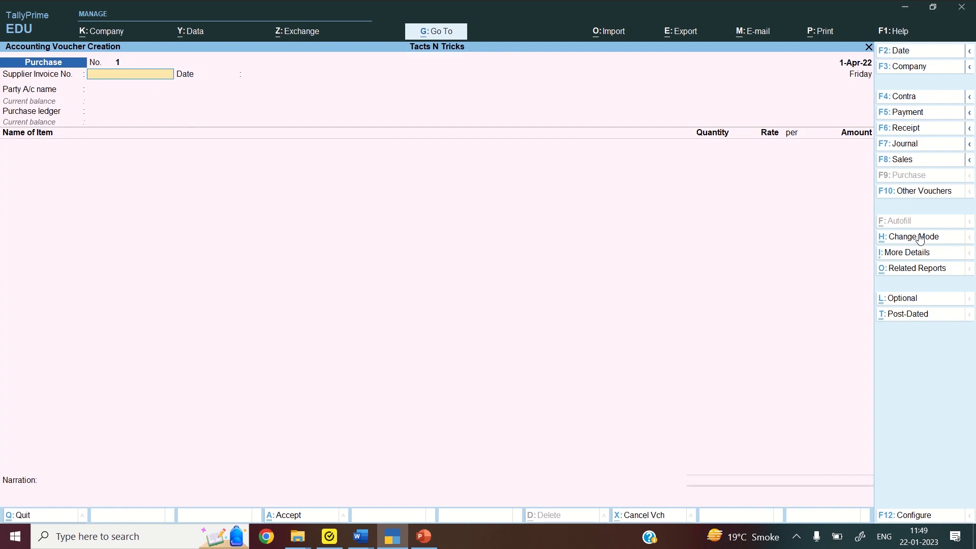
pyautogui.press('Return')
pyautogui.press('Return')
pyautogui.write('SHALU')
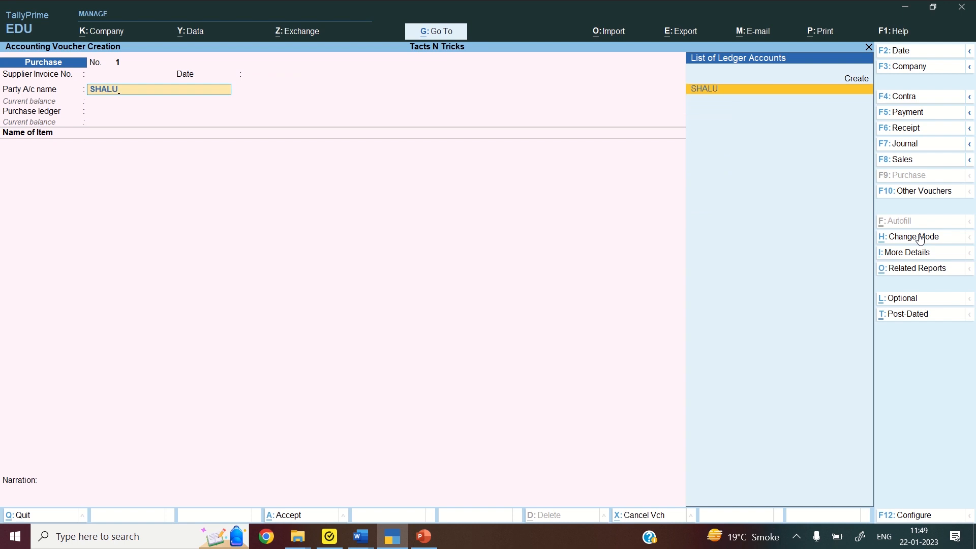
pyautogui.press('Return')
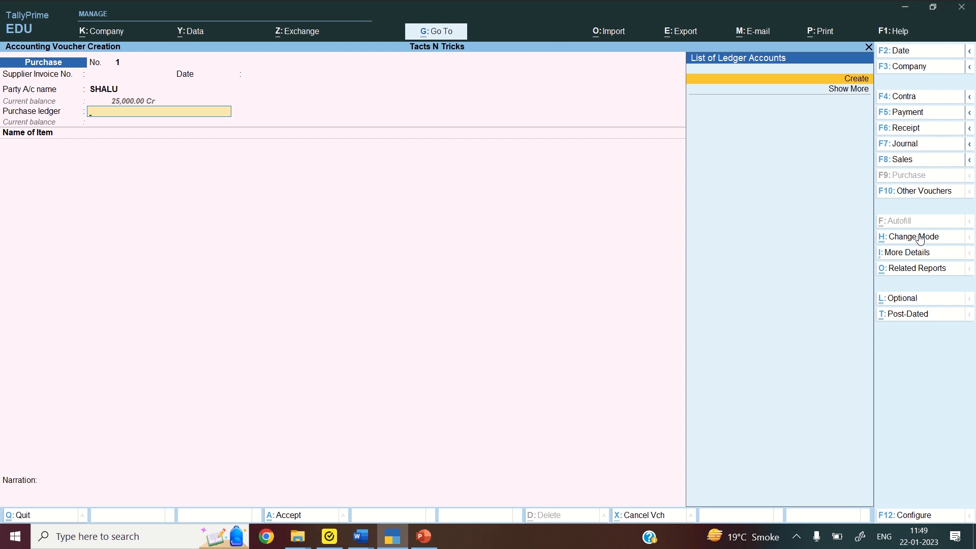
pyautogui.press('Return')
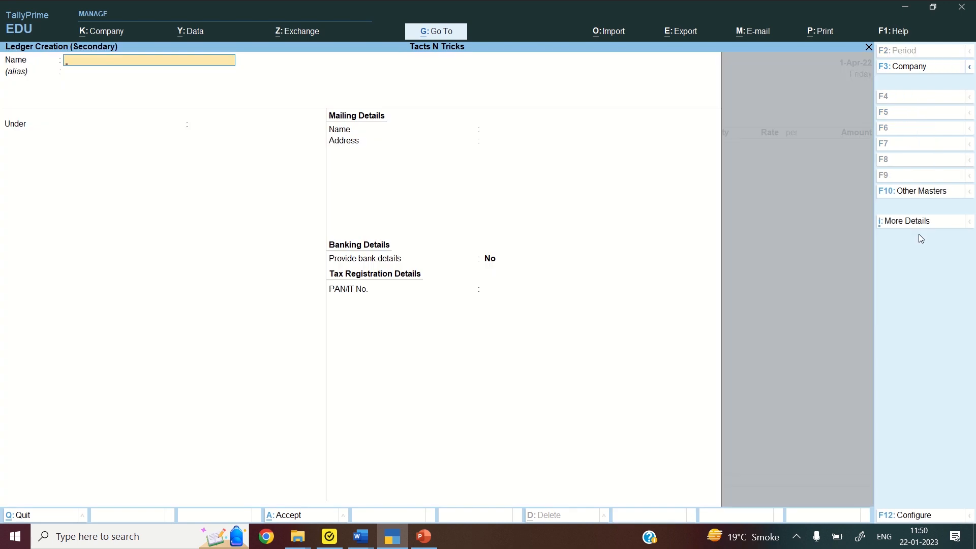
# Create the PURCHASE ledger under Purchase Accounts and use it in the voucher
pyautogui.write('PURCHASE')
pyautogui.press('Return')
pyautogui.write('PUR')
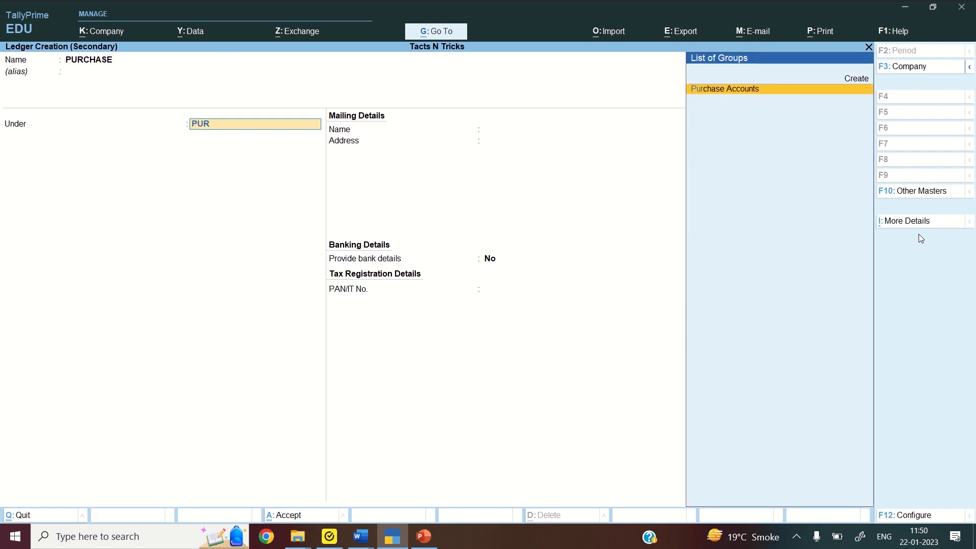
pyautogui.press('Return')
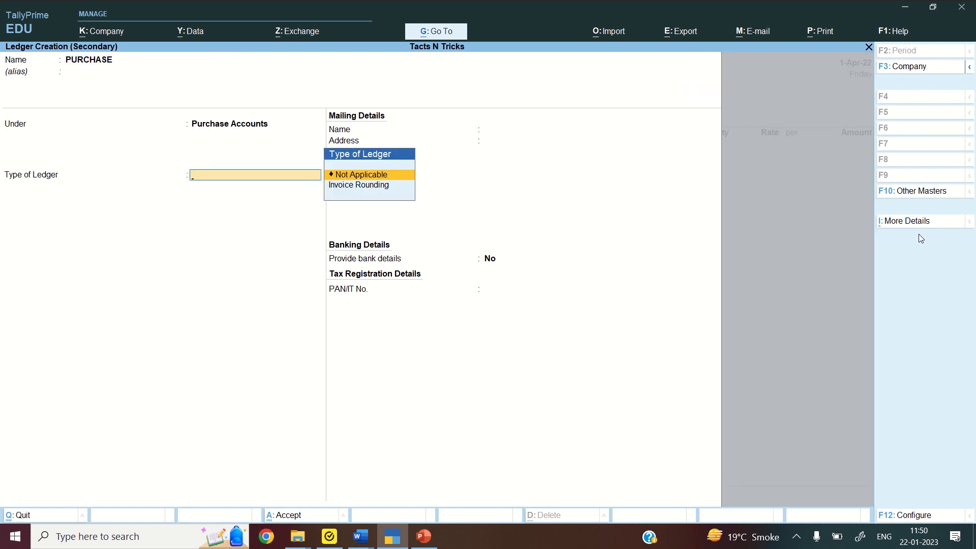
pyautogui.hotkey('ctrl', 'a')
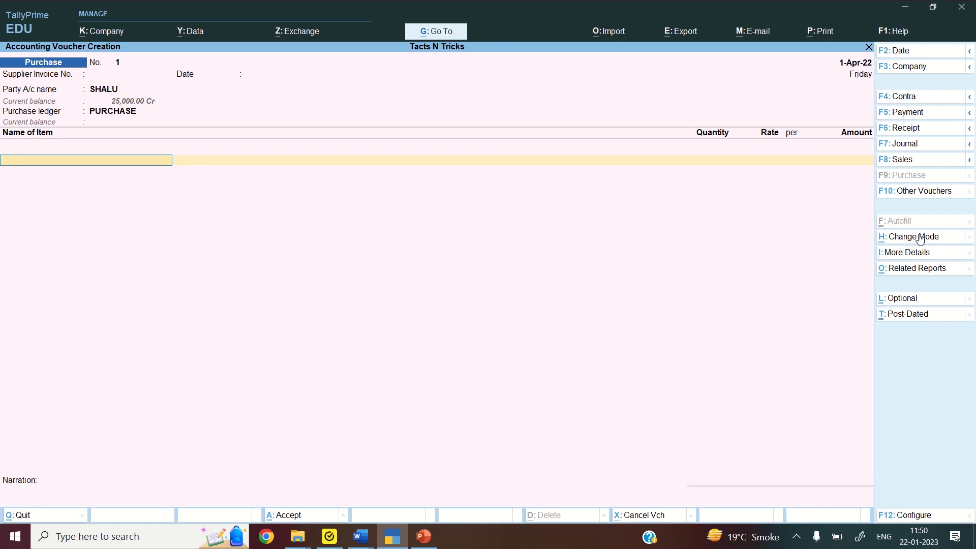
# Enter 20 PCS of COTTON SHIRTS for a 7,000.00 amount and bring up the acceptance prompt
pyautogui.write('COTT')
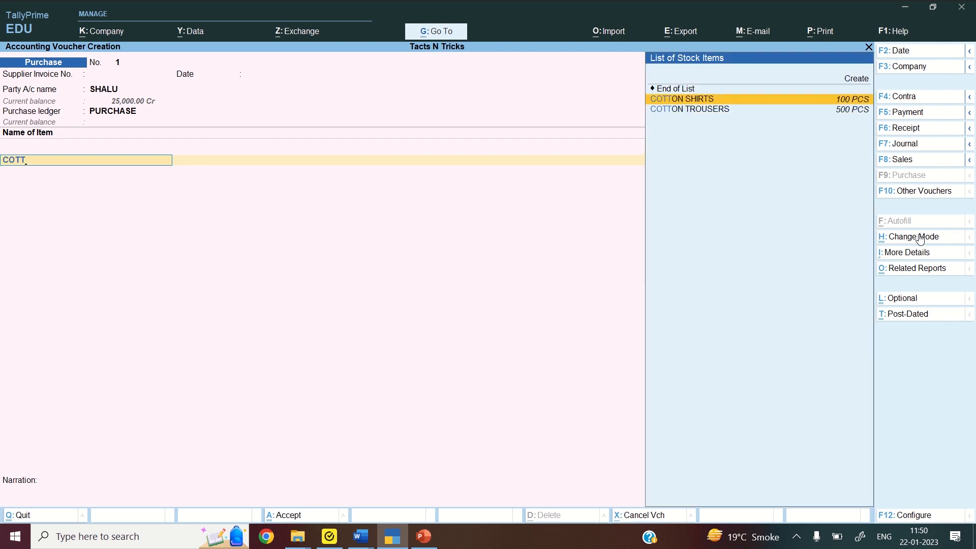
pyautogui.press('Return')
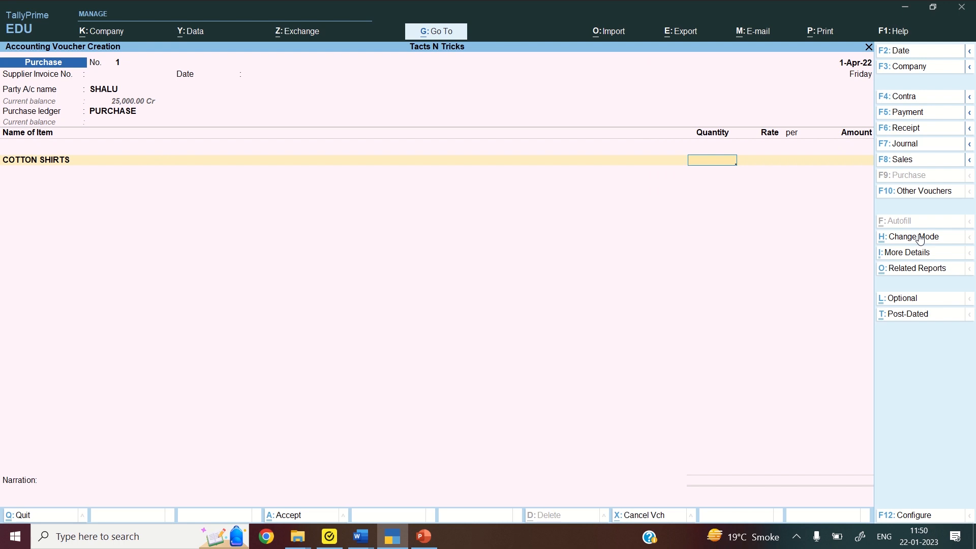
pyautogui.write('20')
pyautogui.press('Return')
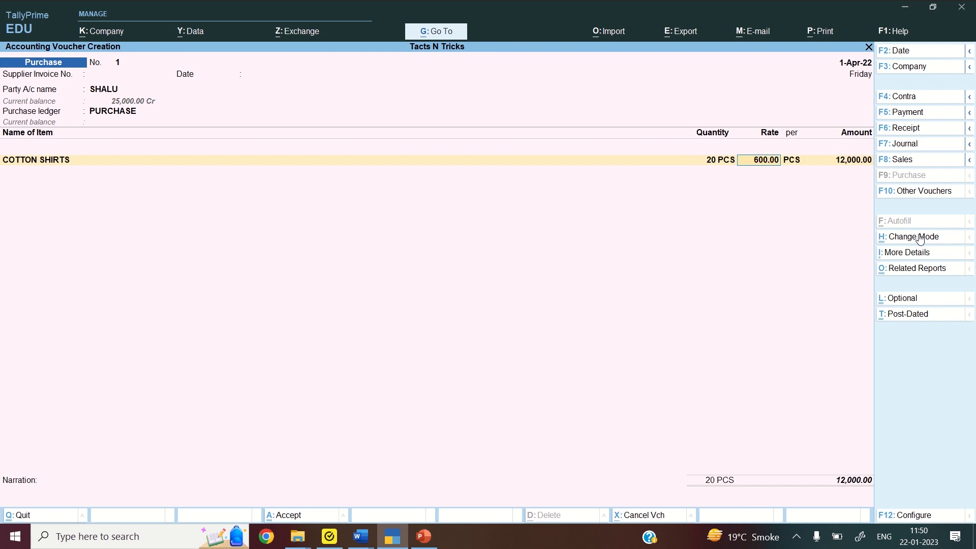
pyautogui.press('Return')
pyautogui.press('Return')
pyautogui.press('BackSpace')
pyautogui.write('7000')
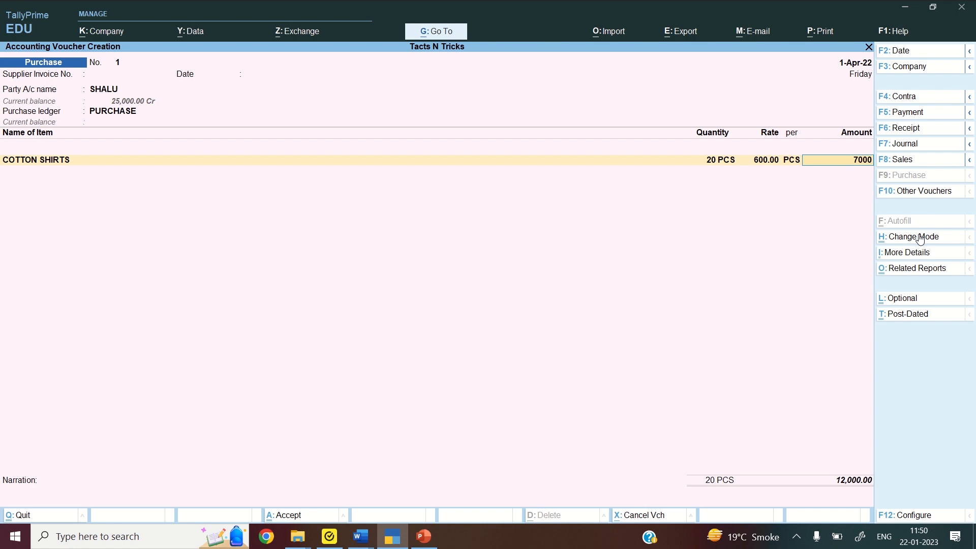
pyautogui.press('Return')
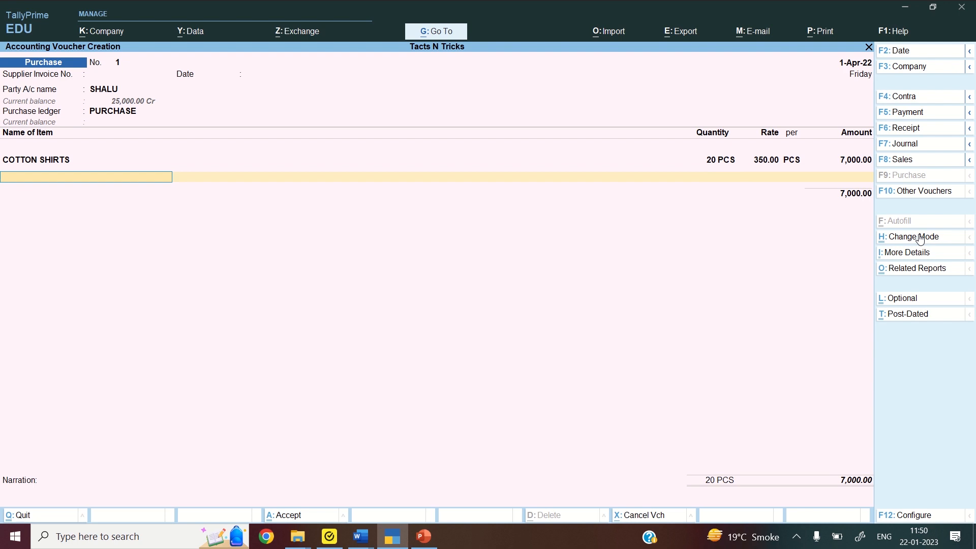
pyautogui.press('Return')
pyautogui.press('Return')
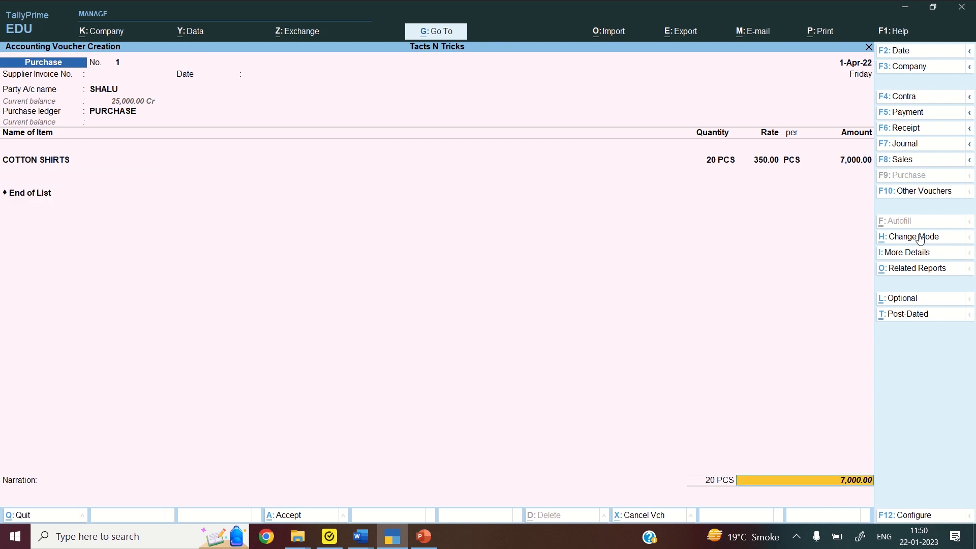
pyautogui.press('Return')
pyautogui.press('Return')
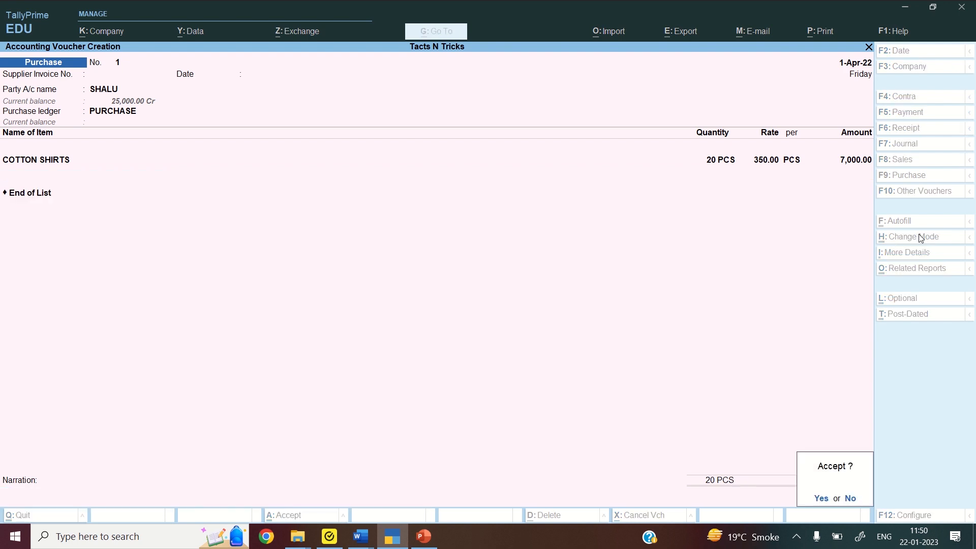
pyautogui.press('Return')
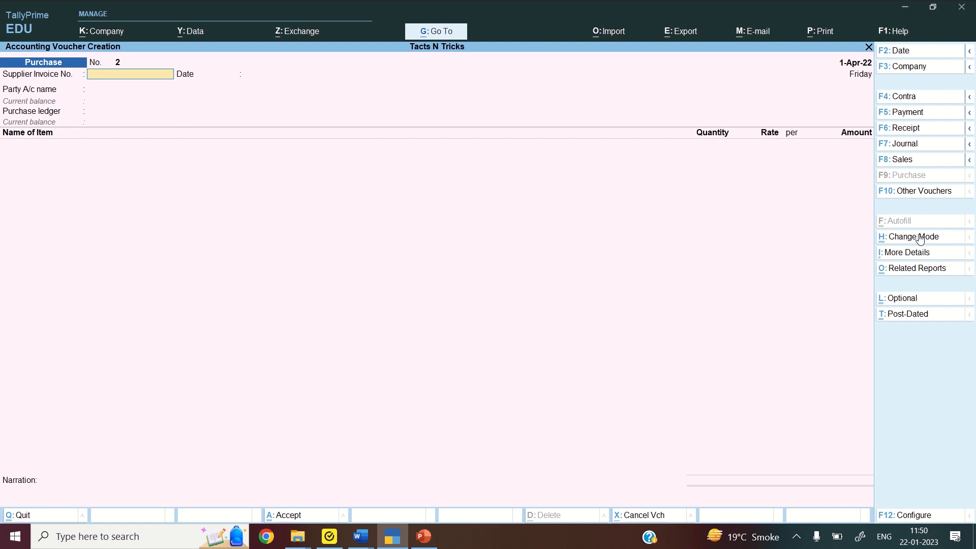
# Switch to a Sales voucher and keep it in Item Invoice mode
pyautogui.click(898, 160)
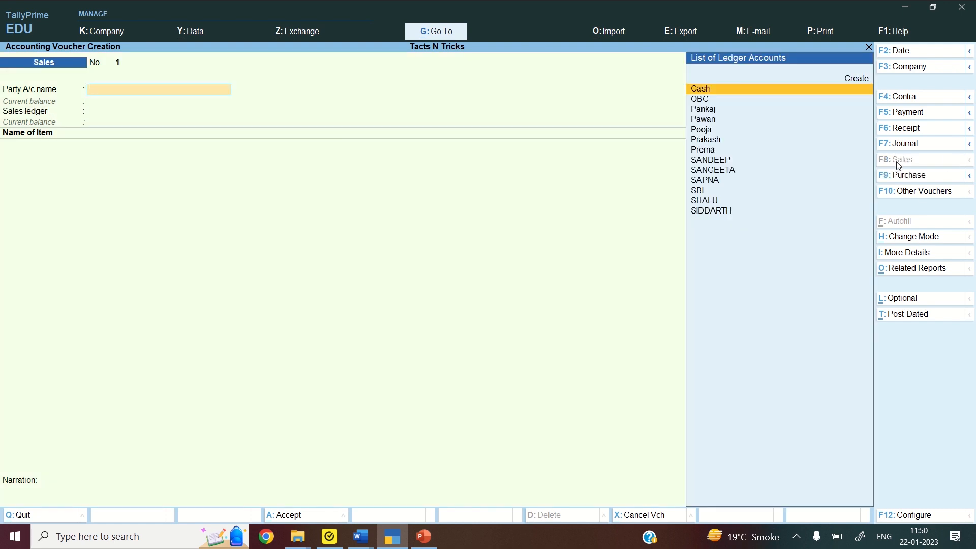
pyautogui.click(910, 242)
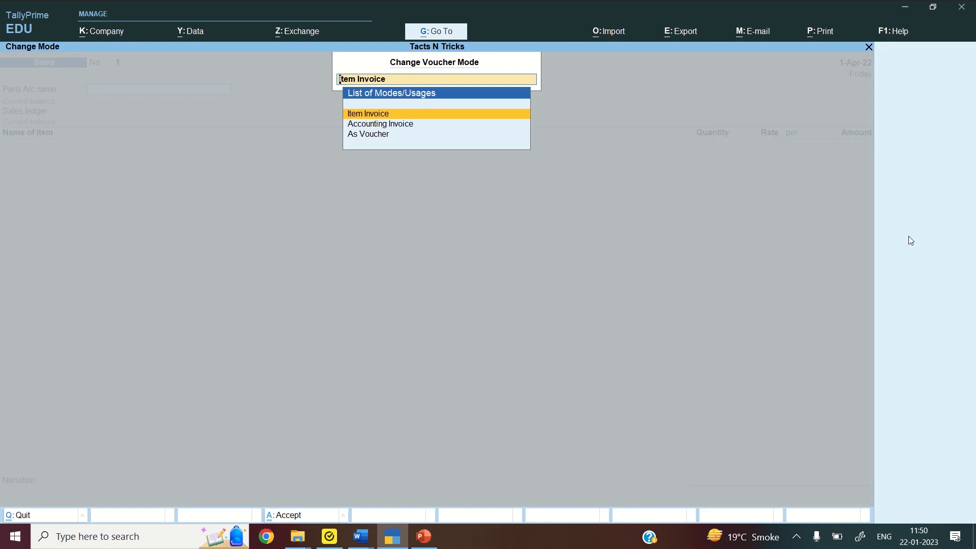
pyautogui.press('Escape')
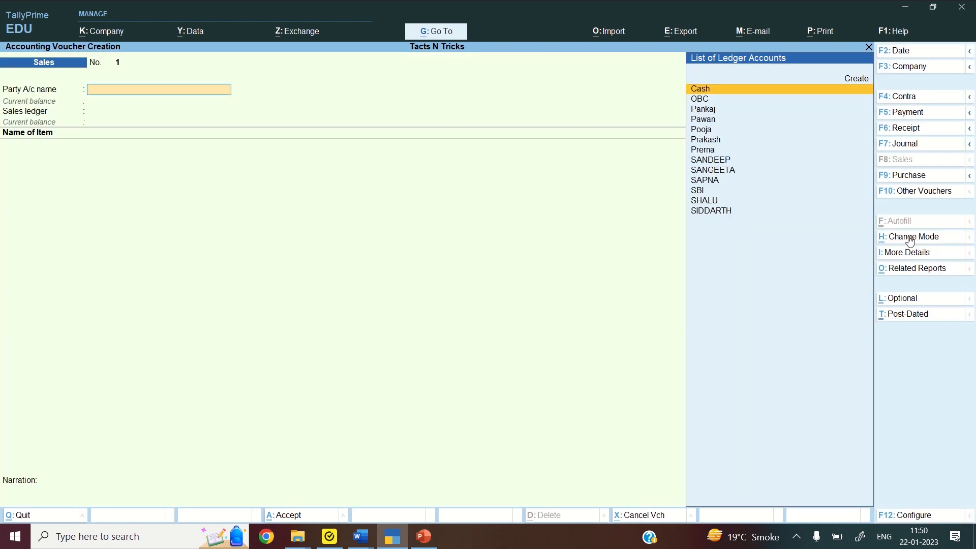
# Choose the customer's ledger (89,000.00 Dr) as party, keeping Item Invoice mode
pyautogui.write('PRERNA')
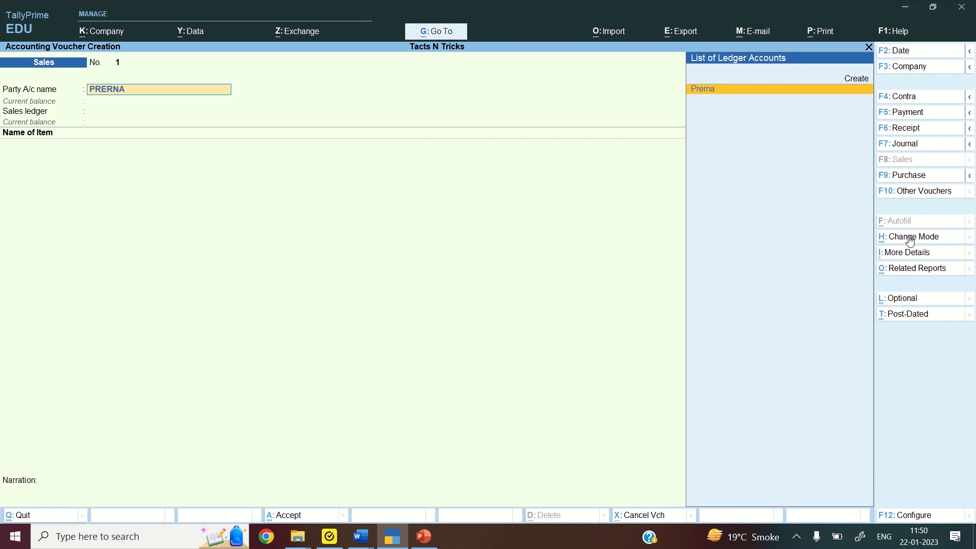
pyautogui.press('Return')
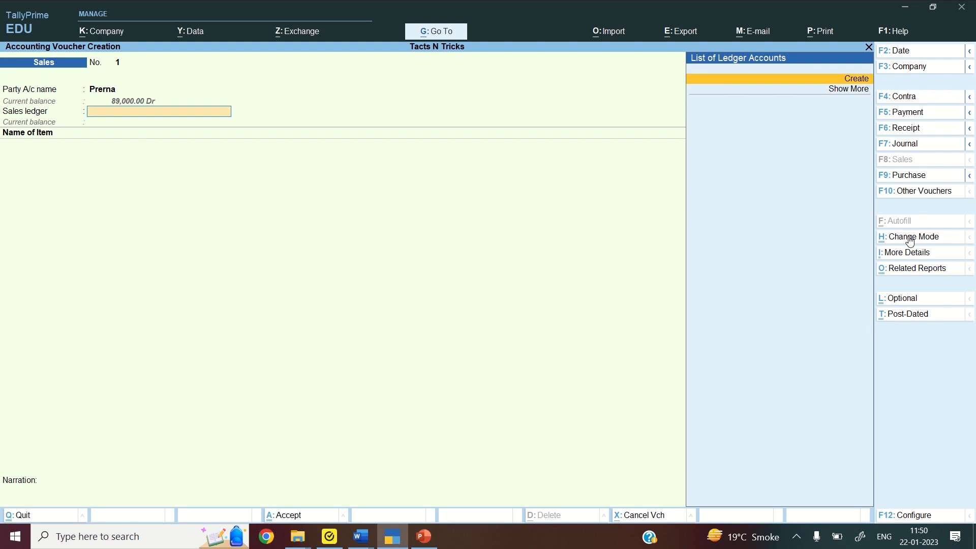
pyautogui.press('alt')
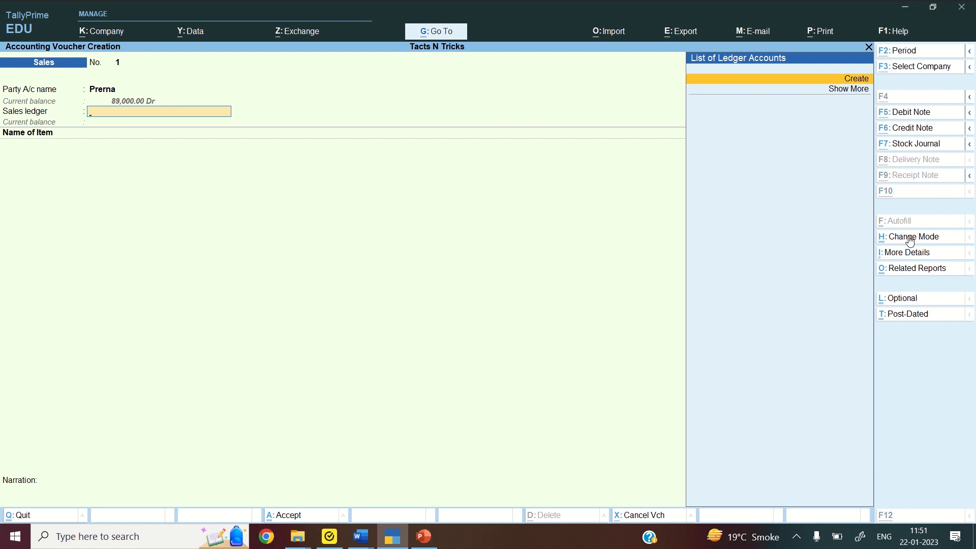
pyautogui.click(911, 238)
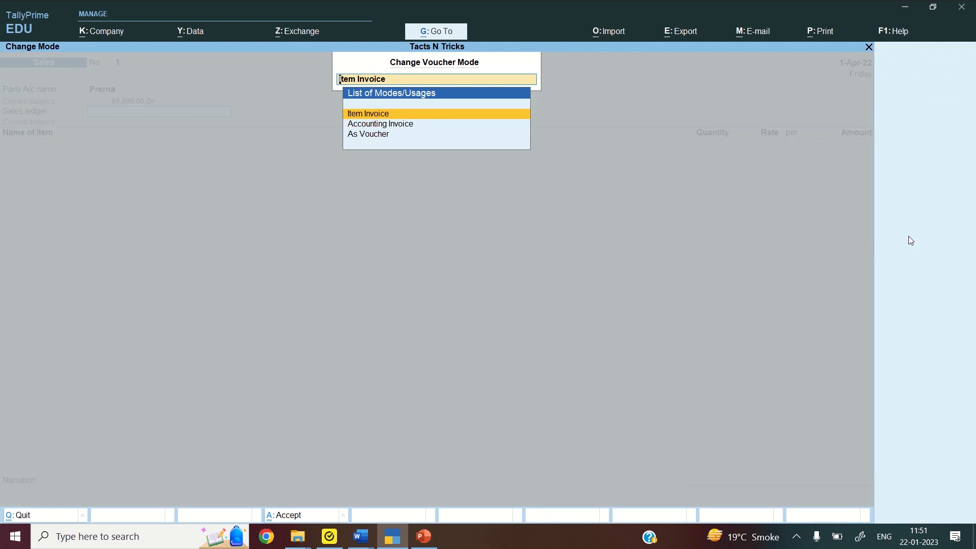
pyautogui.press('Return')
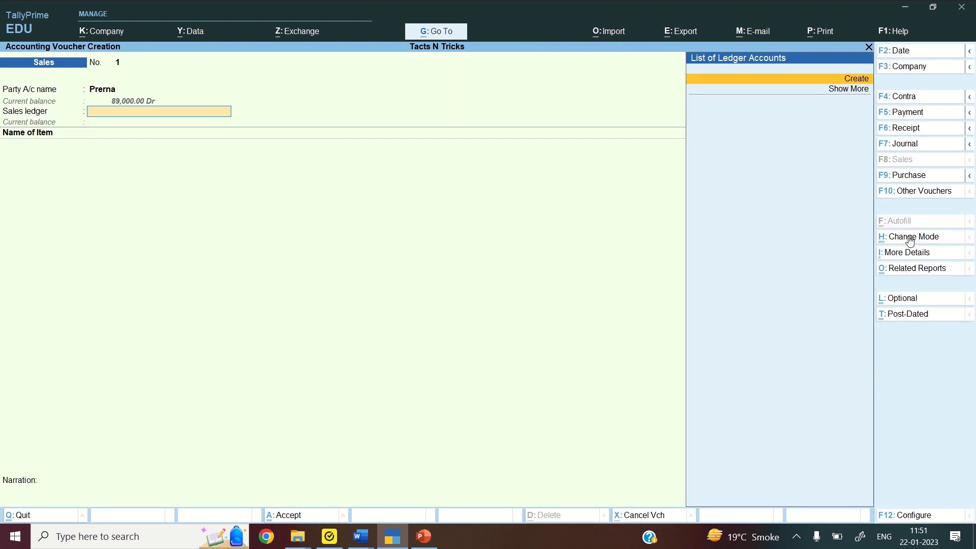
# Create a SALES ledger with alias SAL from within the voucher
pyautogui.hotkey('alt', 'c')
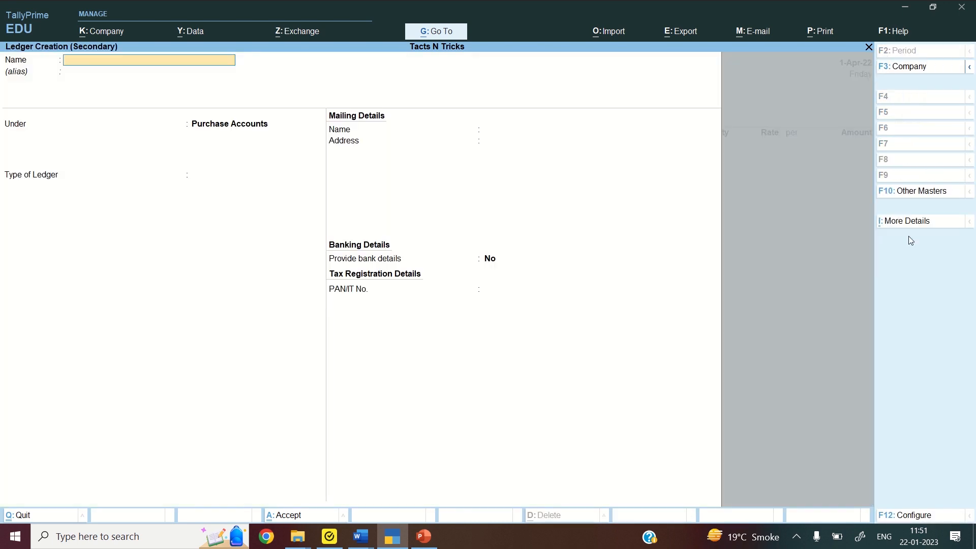
pyautogui.write('SALES')
pyautogui.press('Return')
pyautogui.press('Return')
pyautogui.write('SAL')
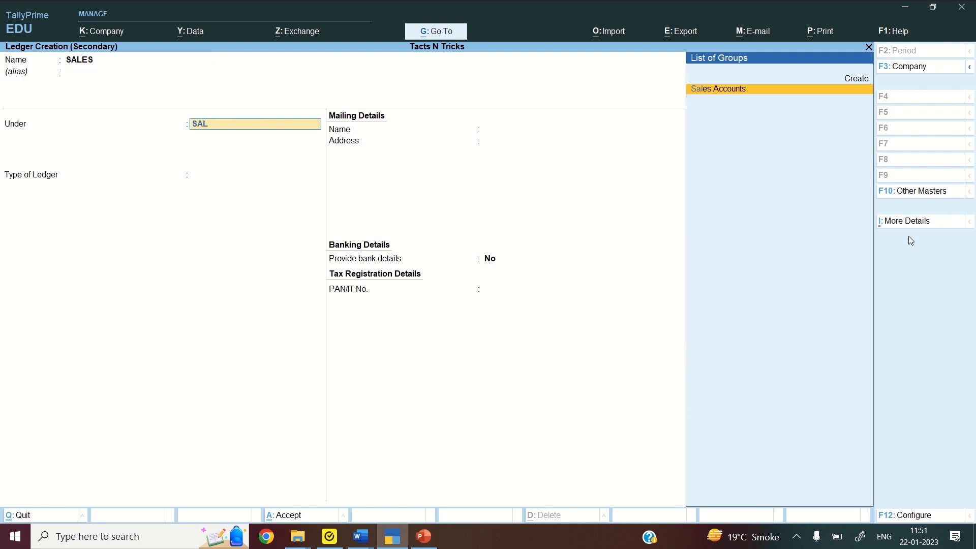
pyautogui.press('Return')
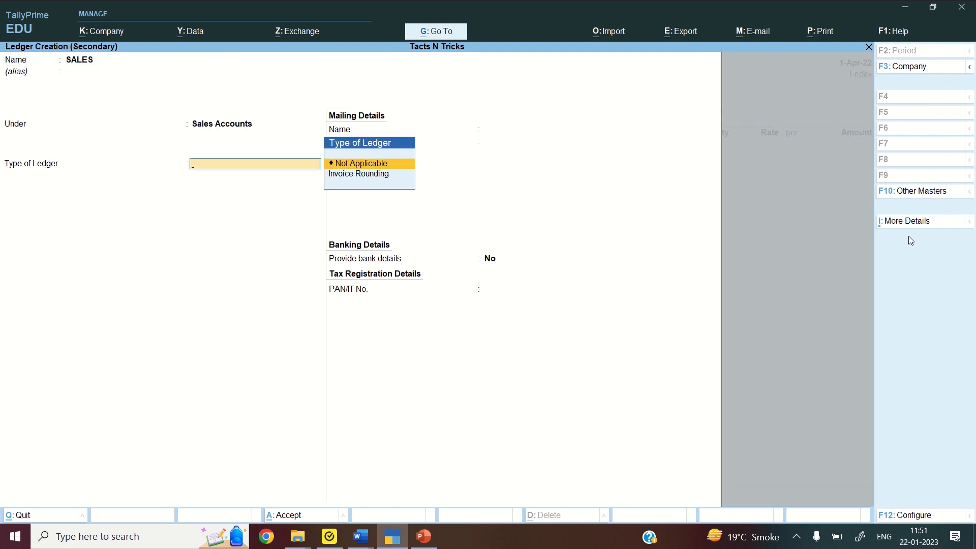
pyautogui.hotkey('ctrl', 'a')
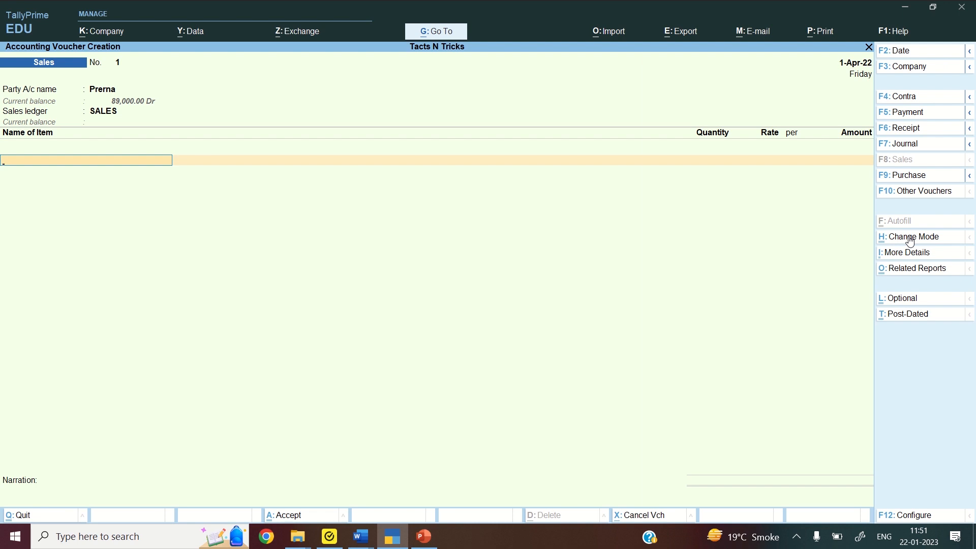
# Sell 125 PCS of WOOLLEN SHIRTS for 2,40,000.00 and bring the voucher to the save prompt
pyautogui.write('WO')
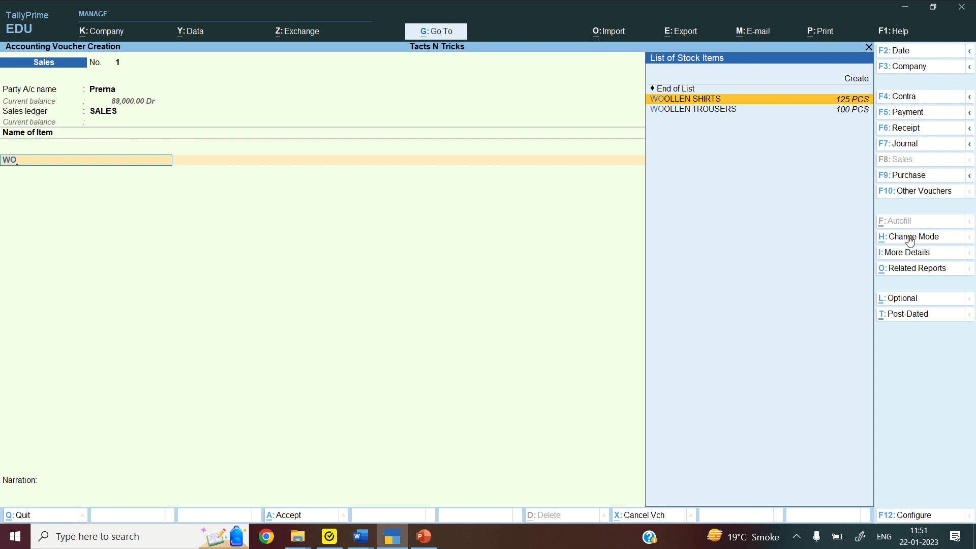
pyautogui.press('Return')
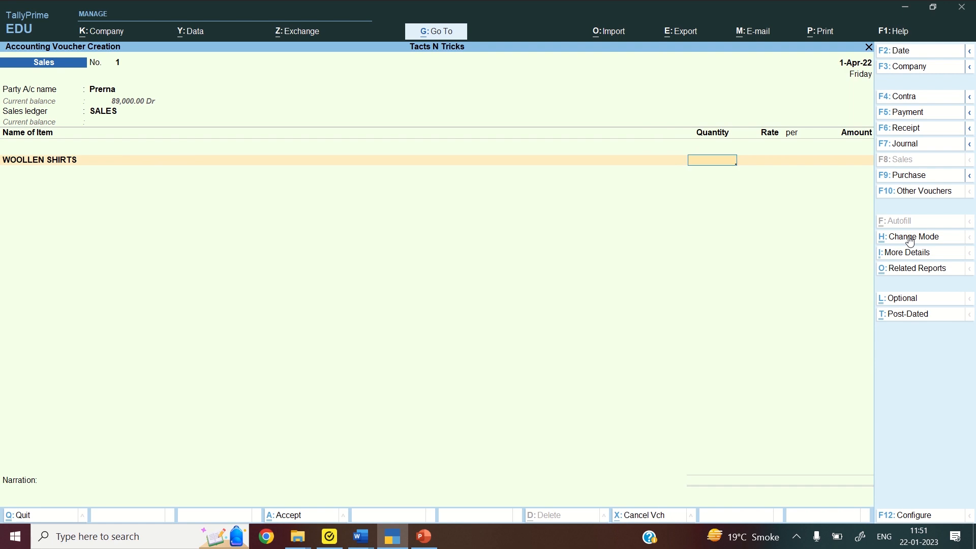
pyautogui.write('125')
pyautogui.press('Return')
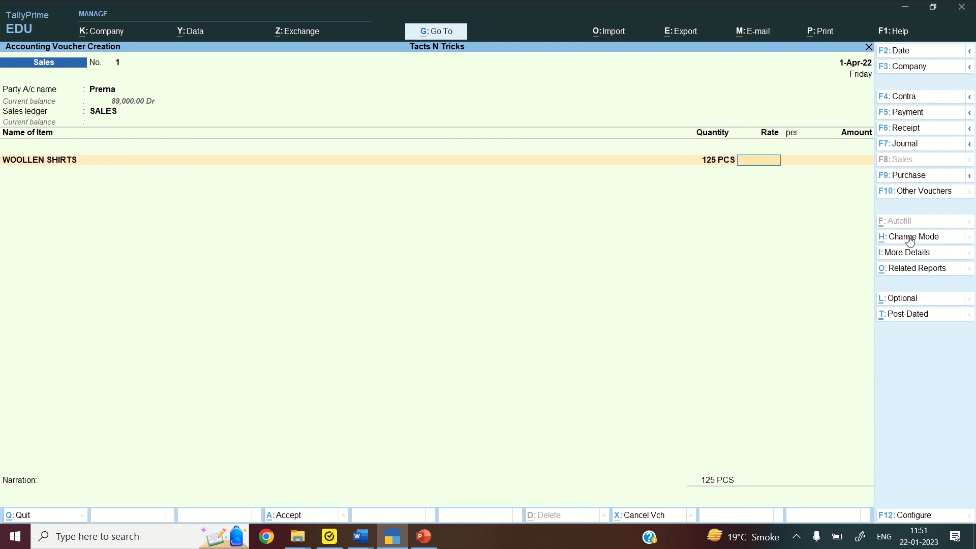
pyautogui.press('Return')
pyautogui.press('Return')
pyautogui.write('240000')
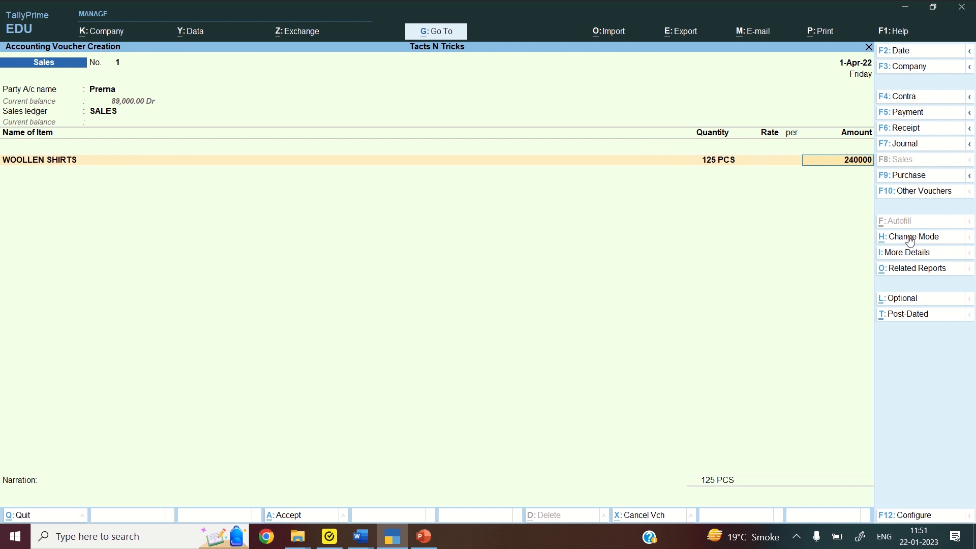
pyautogui.press('Return')
pyautogui.press('Return')
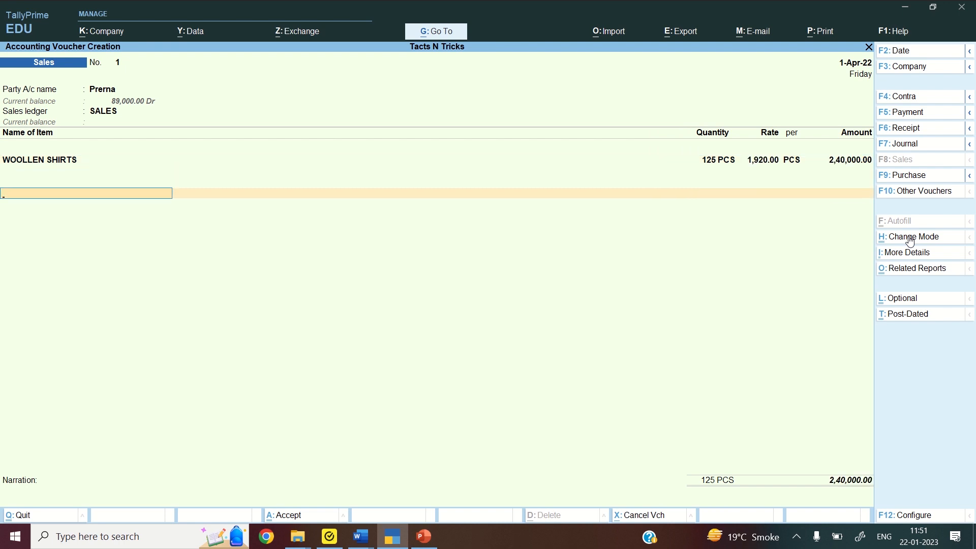
pyautogui.press('Return')
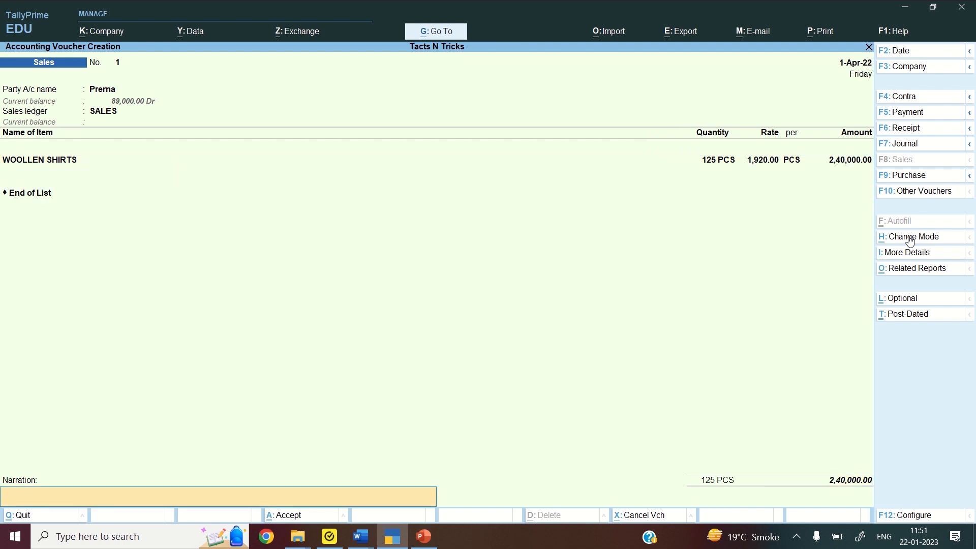
pyautogui.press('Return')
pyautogui.press('Return')
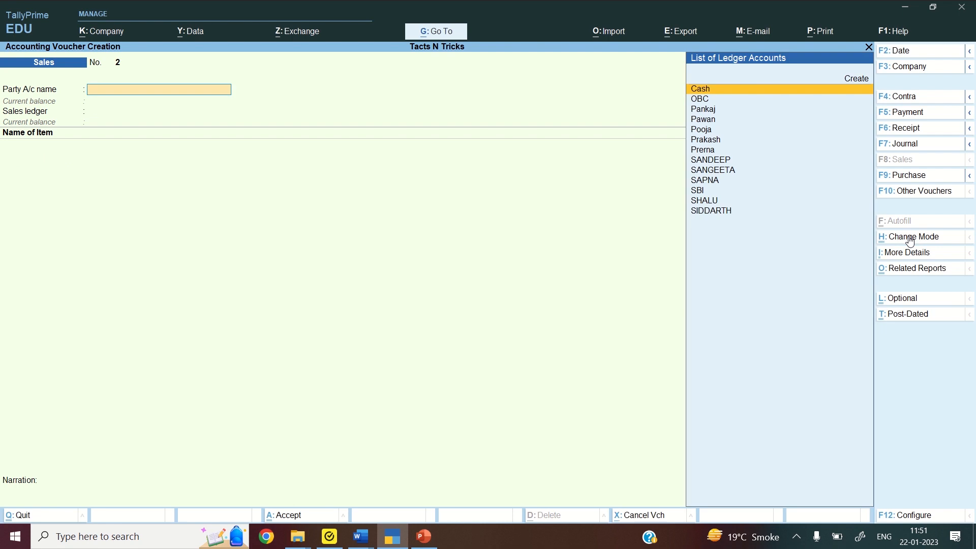
# Choose the second customer's ledger as party and SALES as the sales ledger
pyautogui.write('PANKAJ')
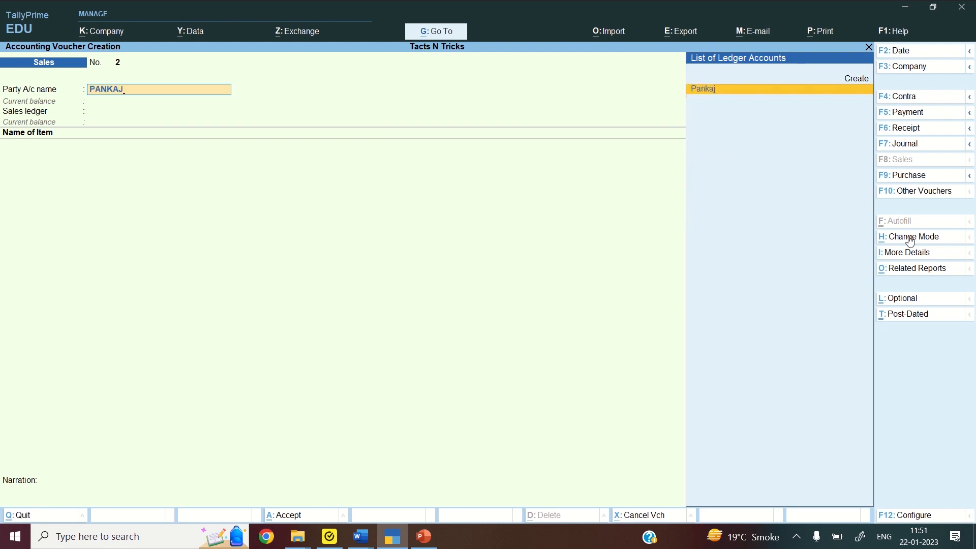
pyautogui.press('Return')
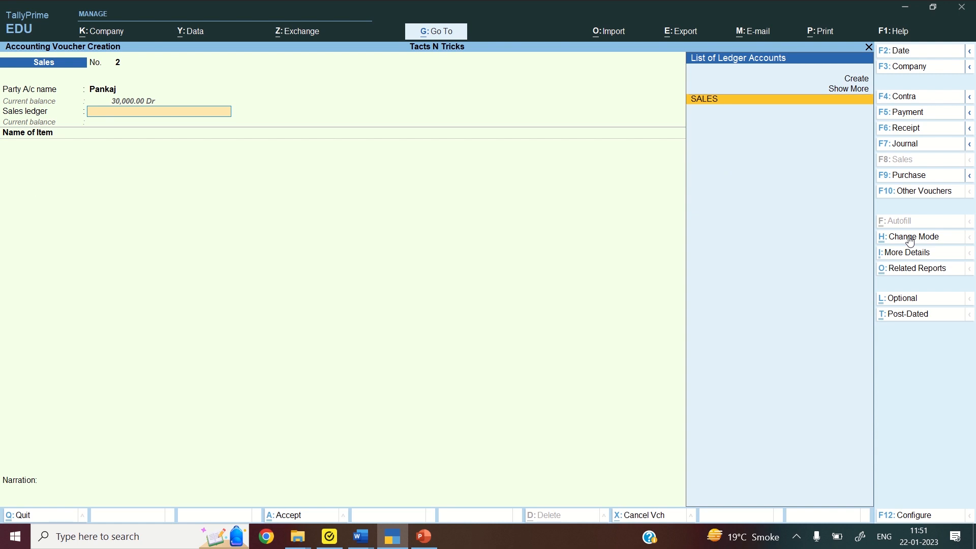
pyautogui.press('Return')
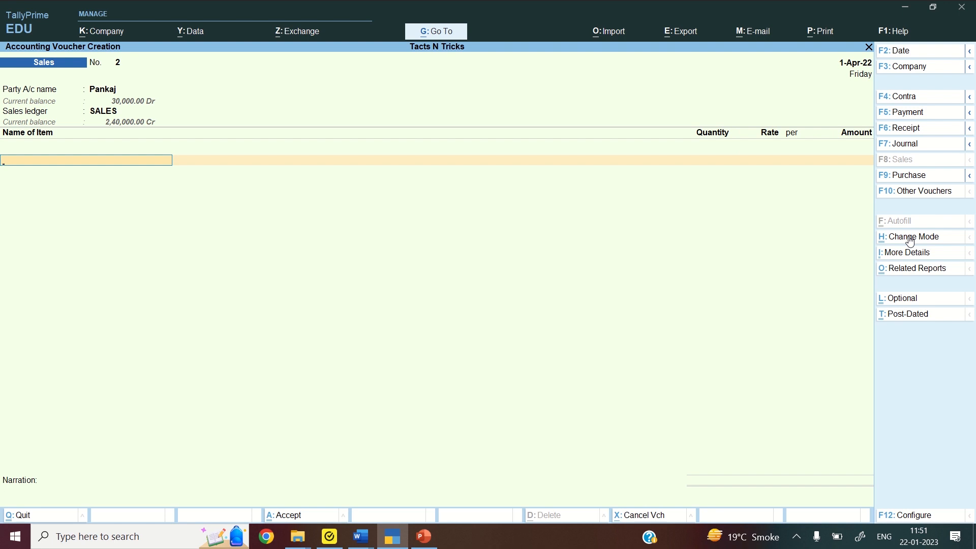
# Sell 100 PCS of DENIM TROUSERS for 4,50,000.00 and save Sales voucher 2
pyautogui.write('DEN')
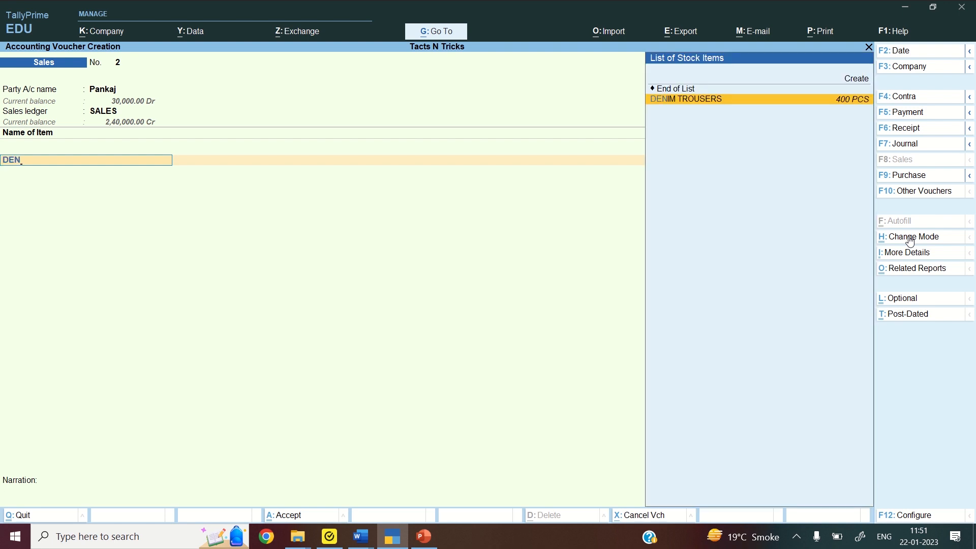
pyautogui.press('Return')
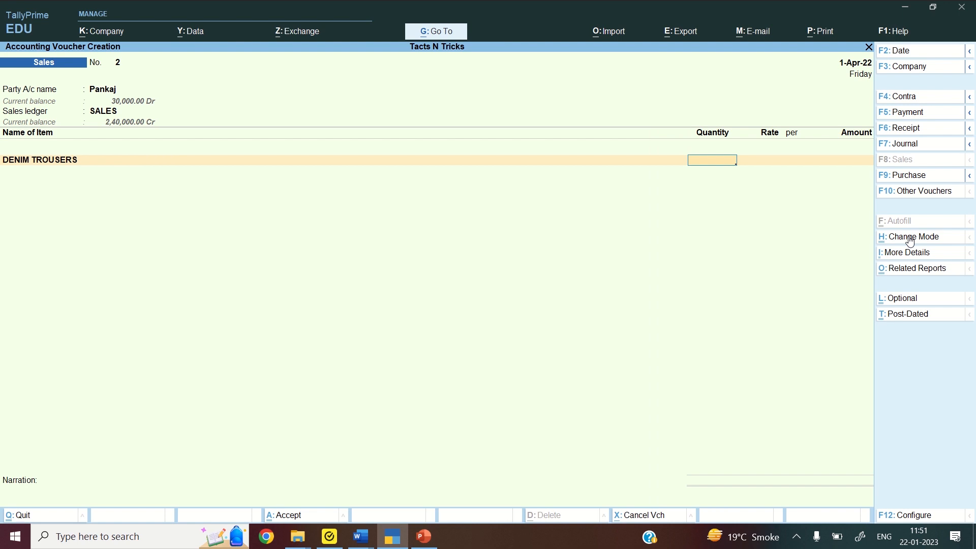
pyautogui.write('100')
pyautogui.press('Return')
pyautogui.press('Return')
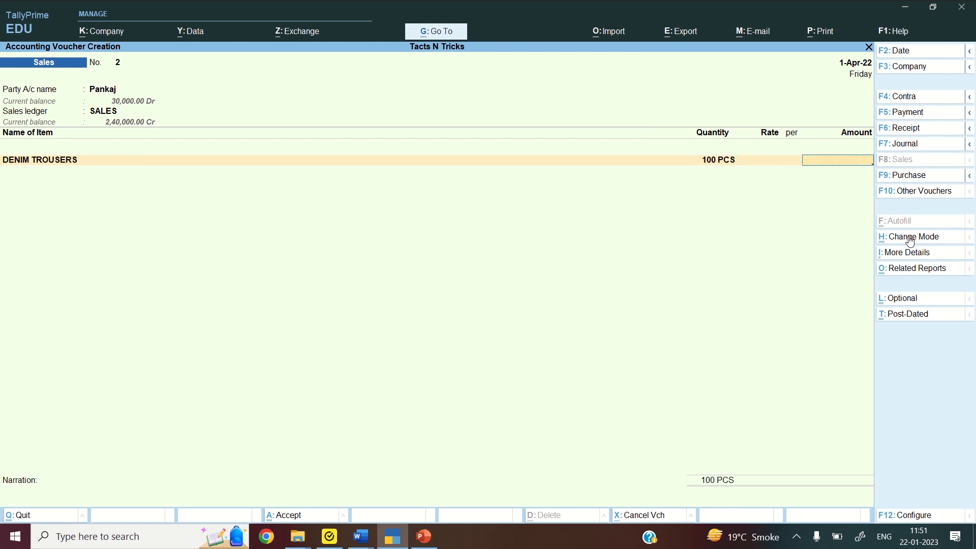
pyautogui.write('450000')
pyautogui.press('Return')
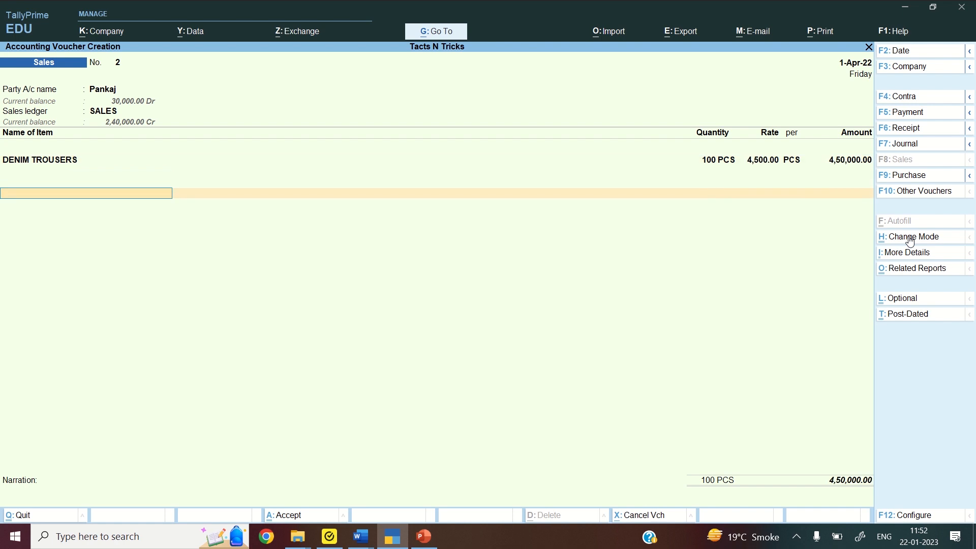
pyautogui.press('Return')
pyautogui.press('Return')
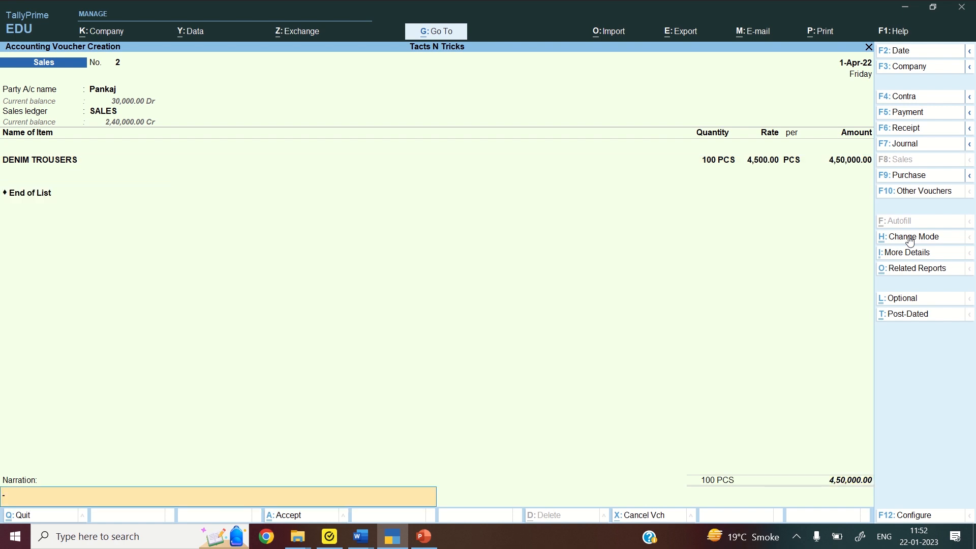
pyautogui.press('Return')
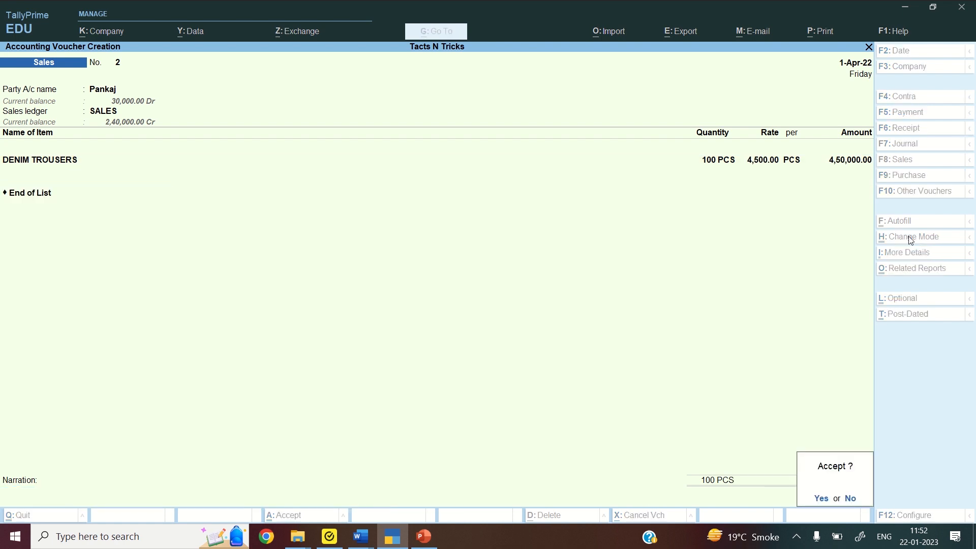
pyautogui.press('Return')
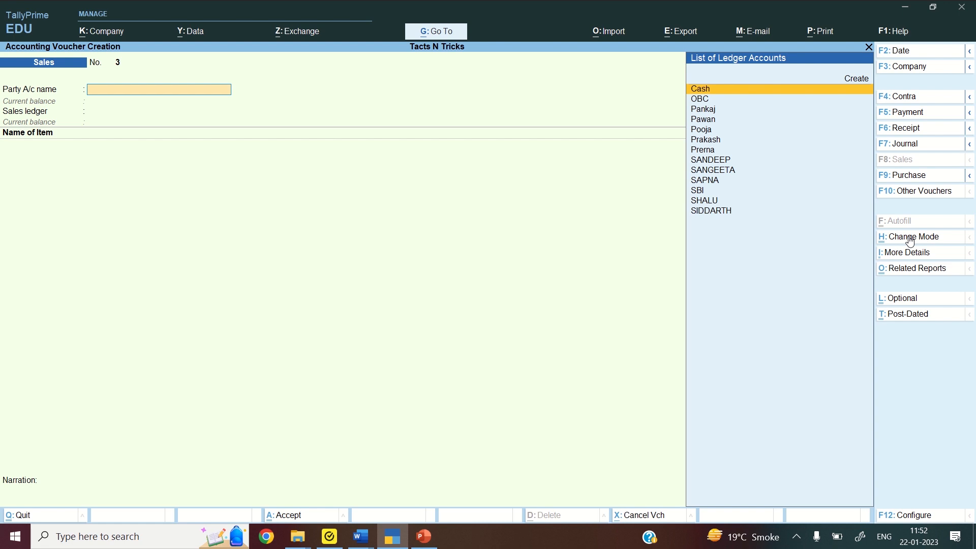
# Check the F12 voucher configuration and F11 company features, then return to blank Sales No. 3
pyautogui.press('F12')
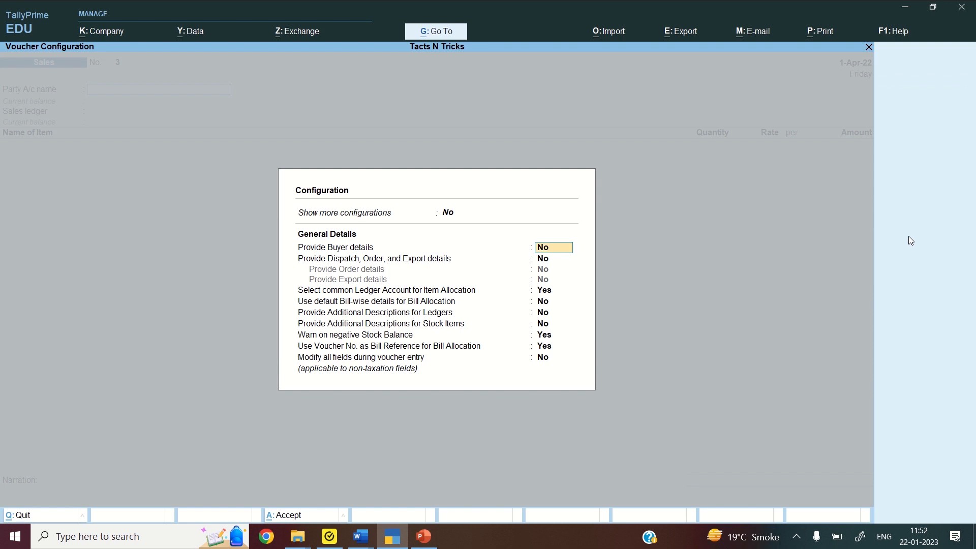
pyautogui.press('Escape')
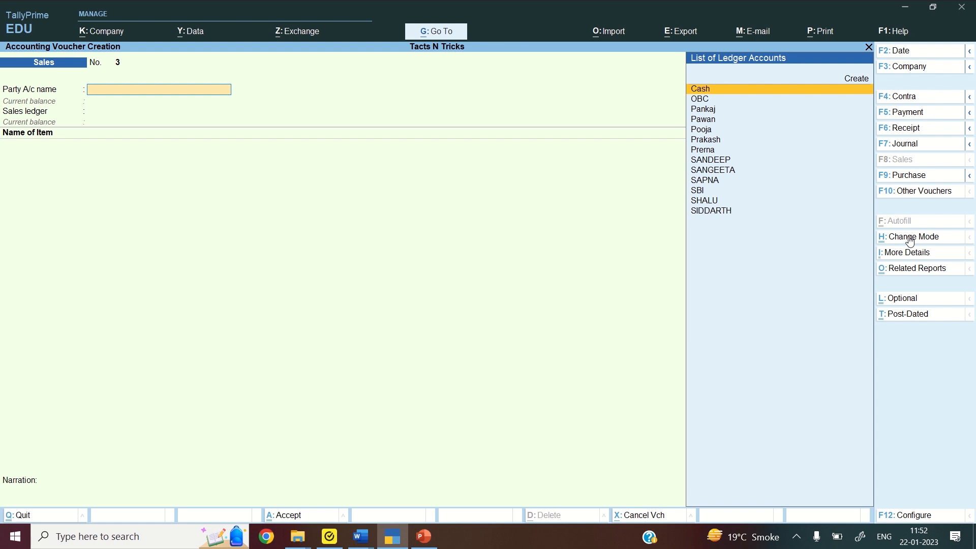
pyautogui.press('F11')
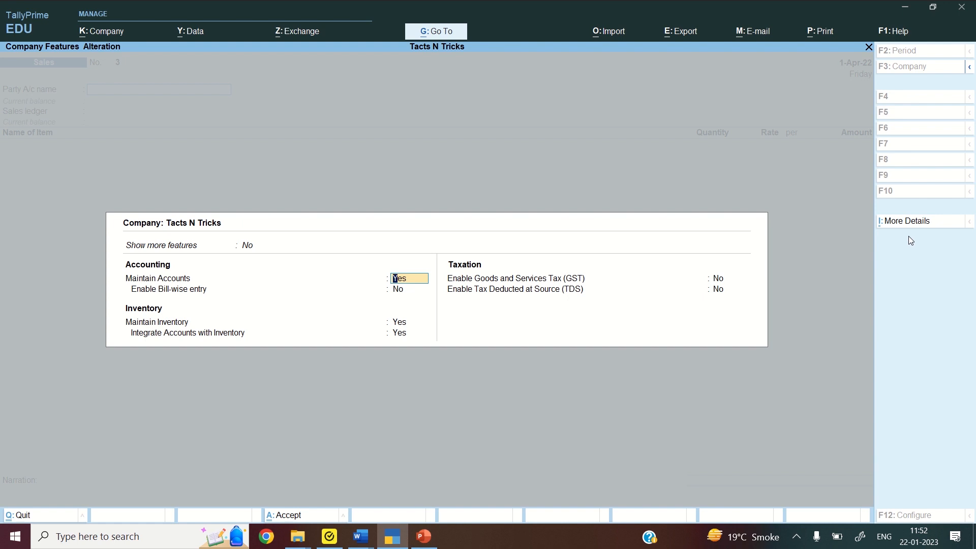
pyautogui.press('BackSpace')
pyautogui.hotkey('ctrl', 'a')
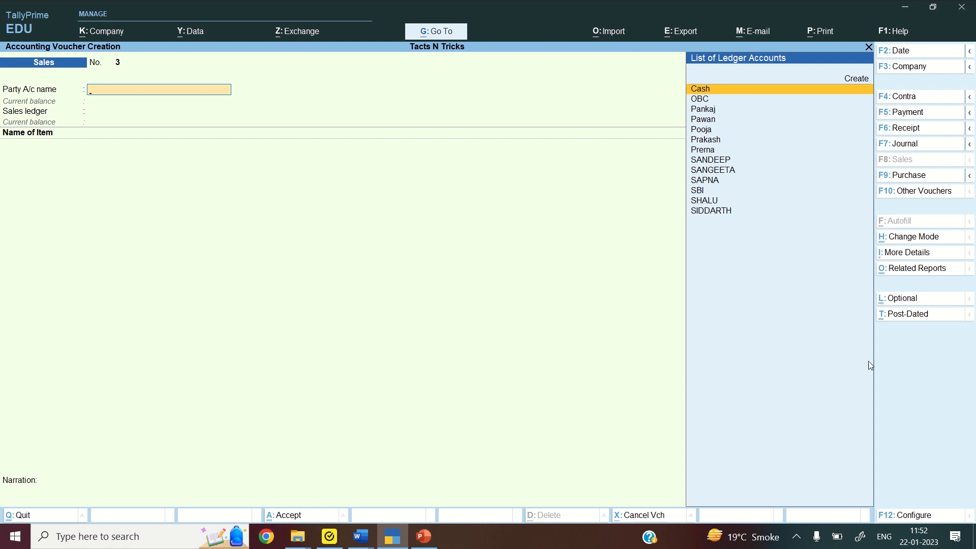
pyautogui.moveTo(366, 534)
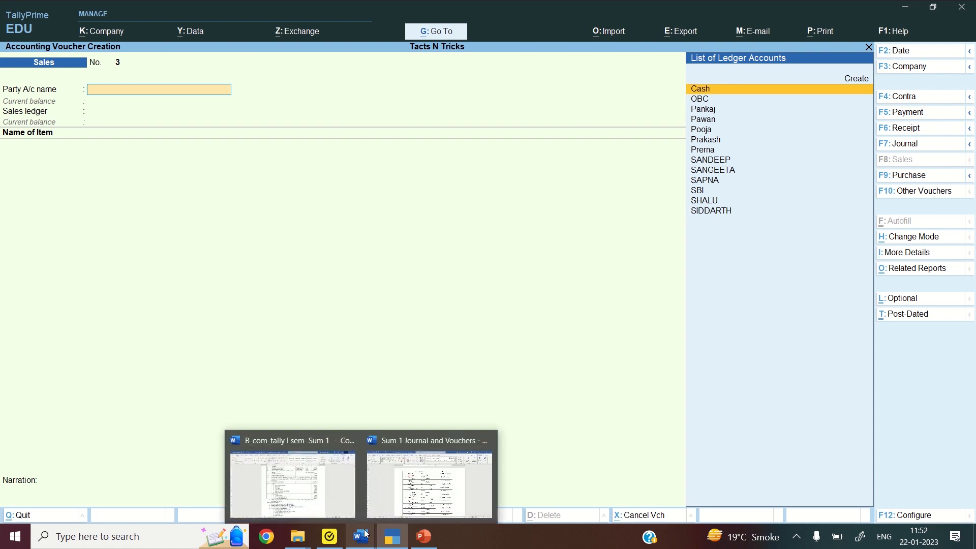
pyautogui.click(420, 482)
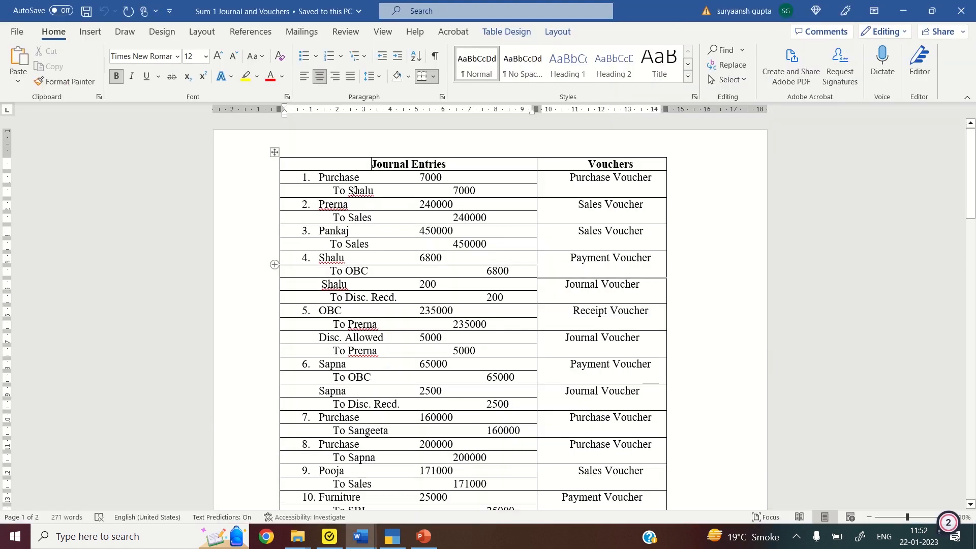
pyautogui.doubleClick(338, 257)
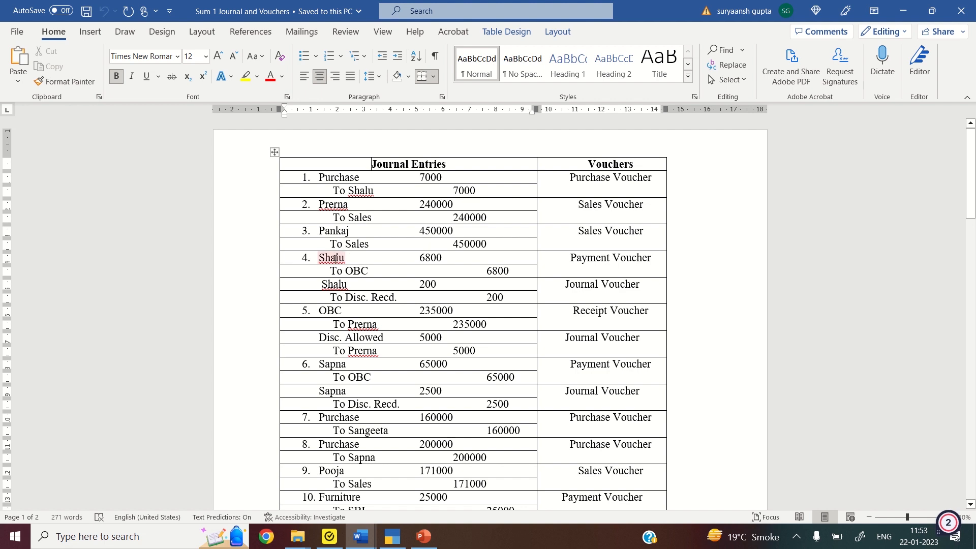
pyautogui.click(344, 267)
pyautogui.doubleClick(334, 284)
pyautogui.click(378, 299)
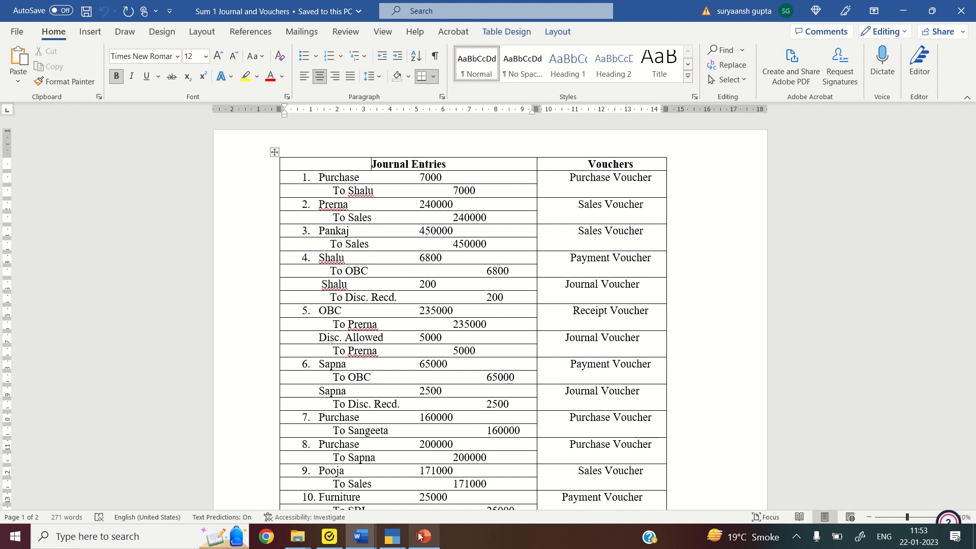
pyautogui.click(392, 537)
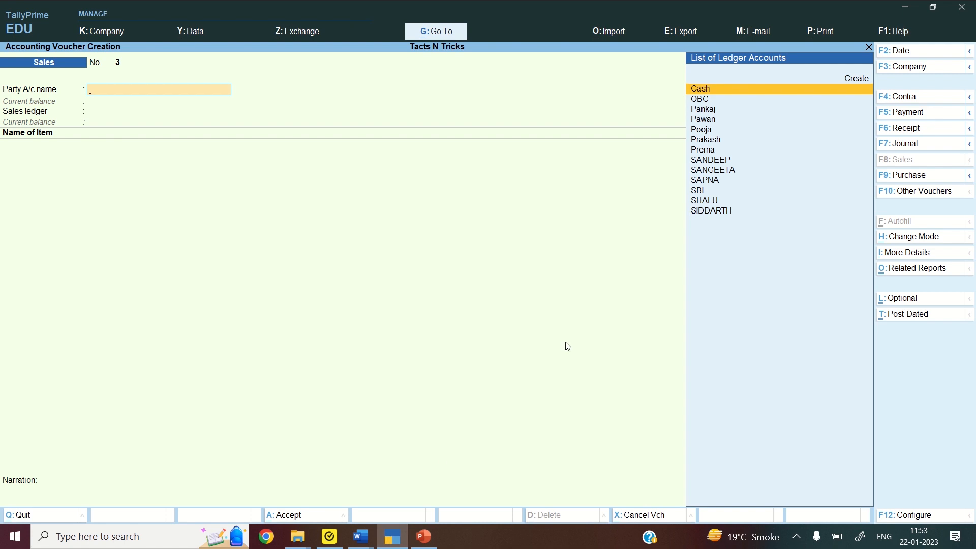
# Start a Payment voucher in Double Entry mode, leaving its configuration unchanged
pyautogui.click(896, 117)
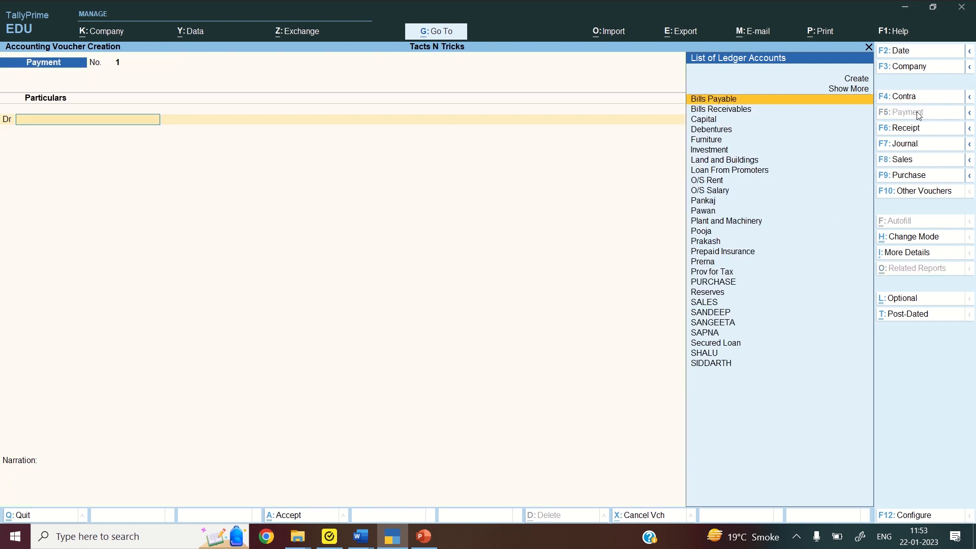
pyautogui.click(917, 239)
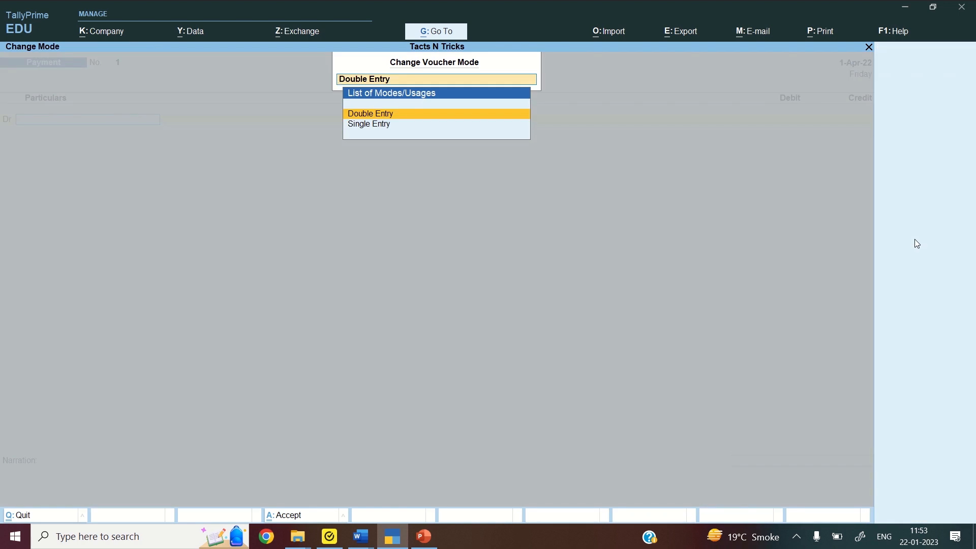
pyautogui.press('Return')
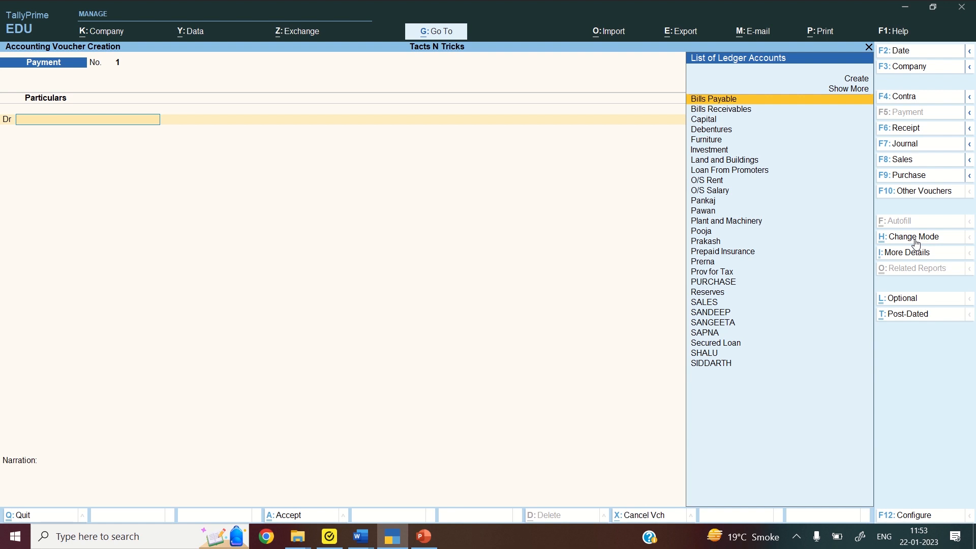
pyautogui.press('F12')
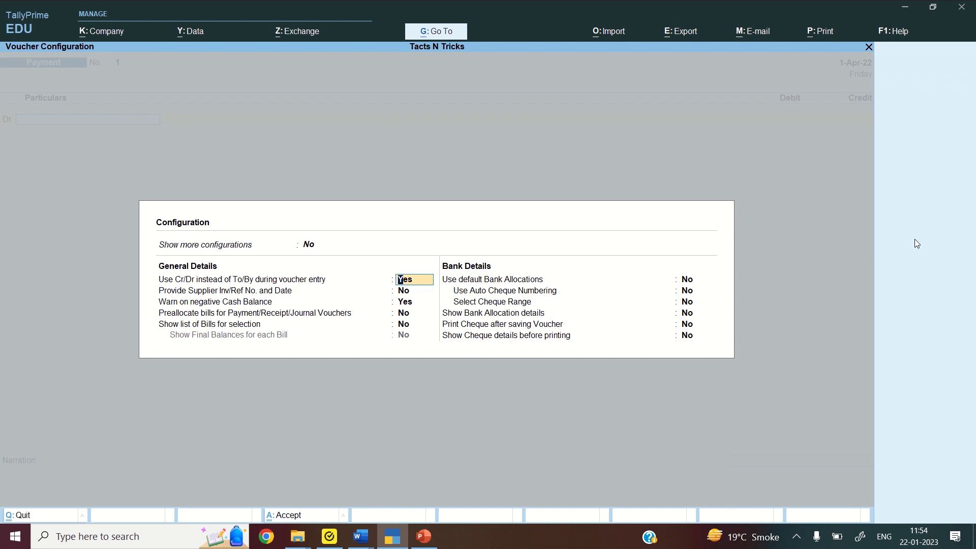
pyautogui.hotkey('ctrl', 'a')
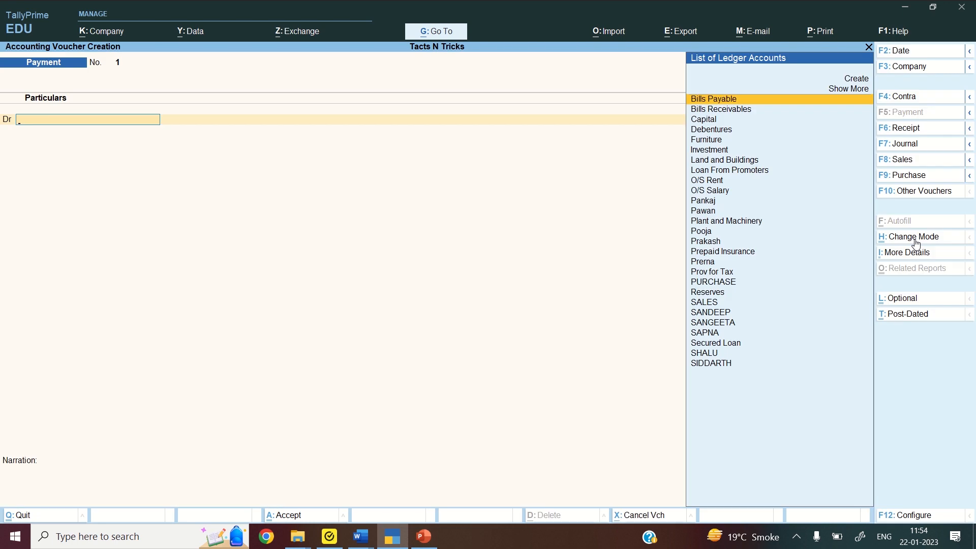
# Debit the creditor's ledger 6,800 and credit OBC by cheque, completing the voucher
pyautogui.write('SHALU')
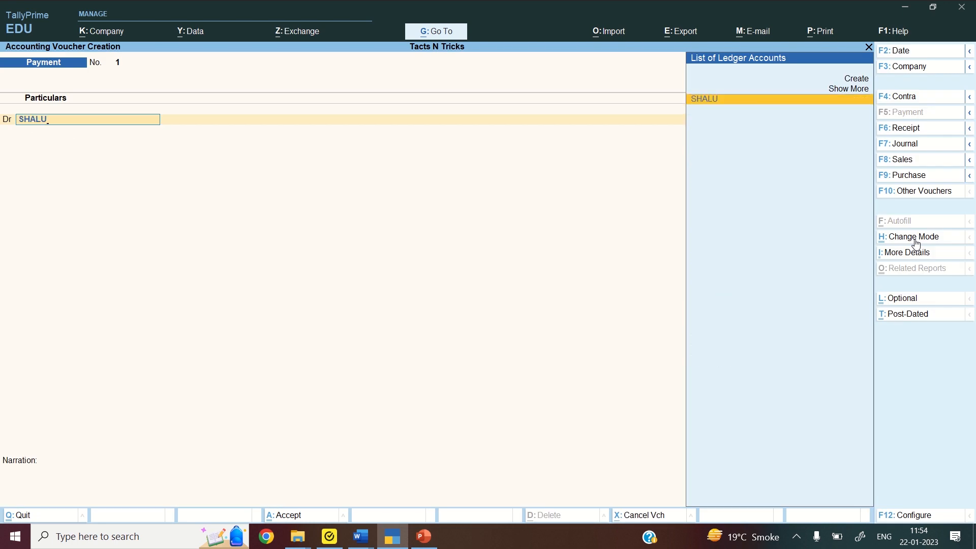
pyautogui.press('Return')
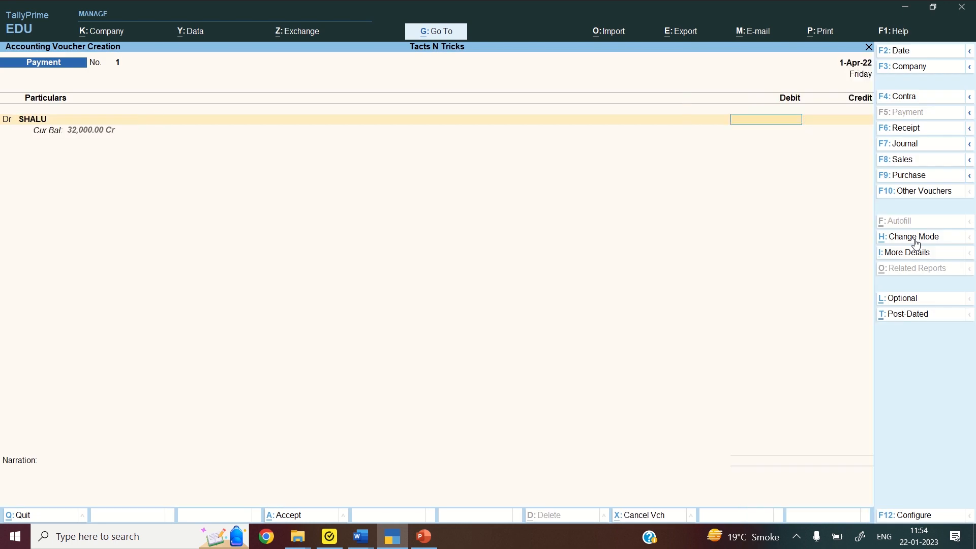
pyautogui.write('6800')
pyautogui.press('Return')
pyautogui.press('Return')
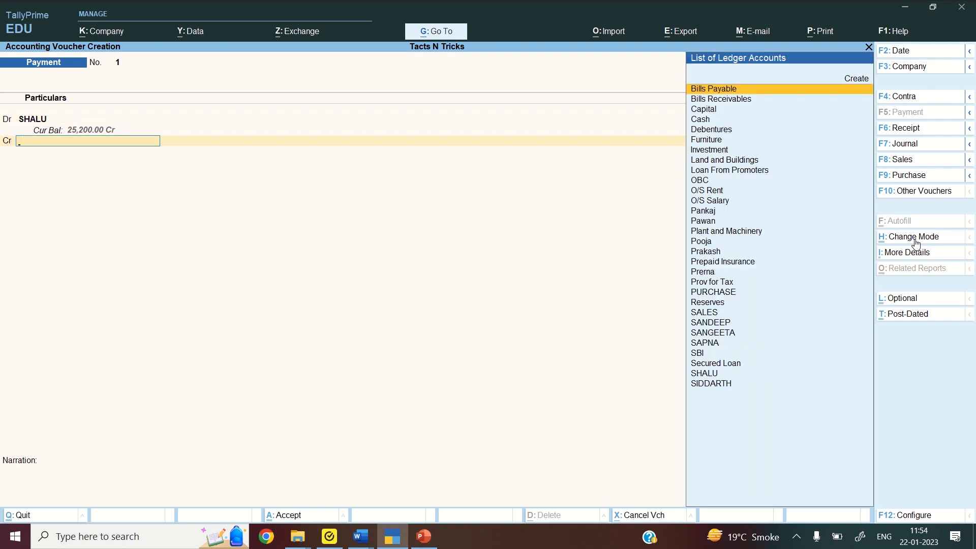
pyautogui.write('OBC')
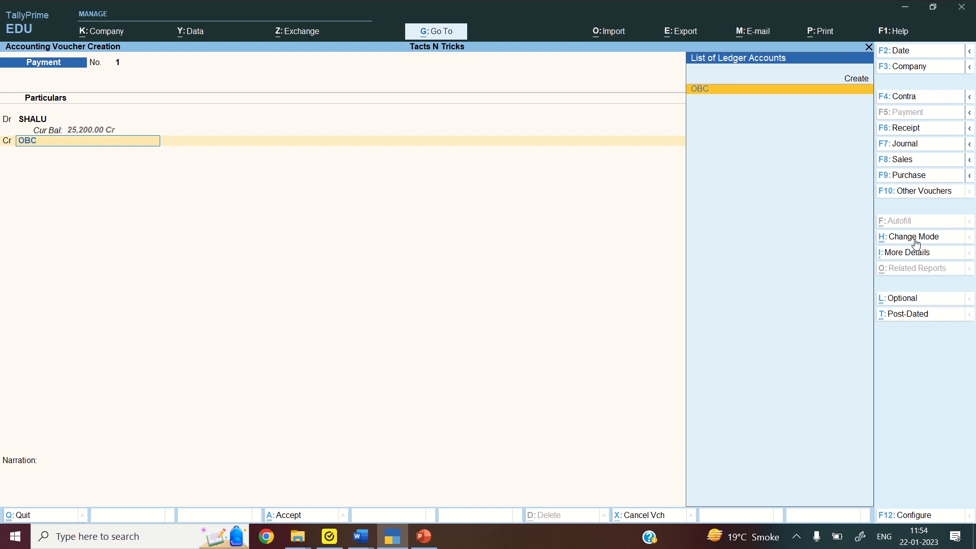
pyautogui.press('Return')
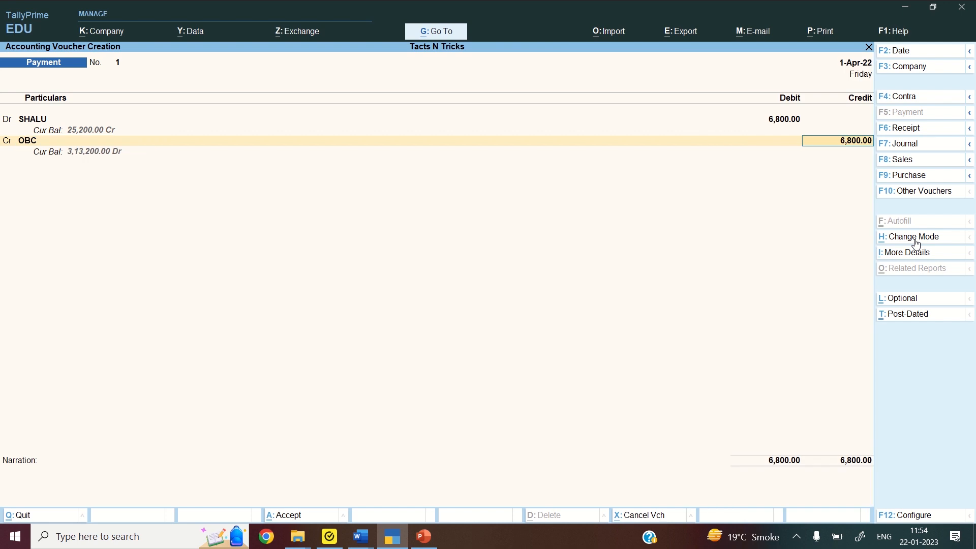
pyautogui.press('Return')
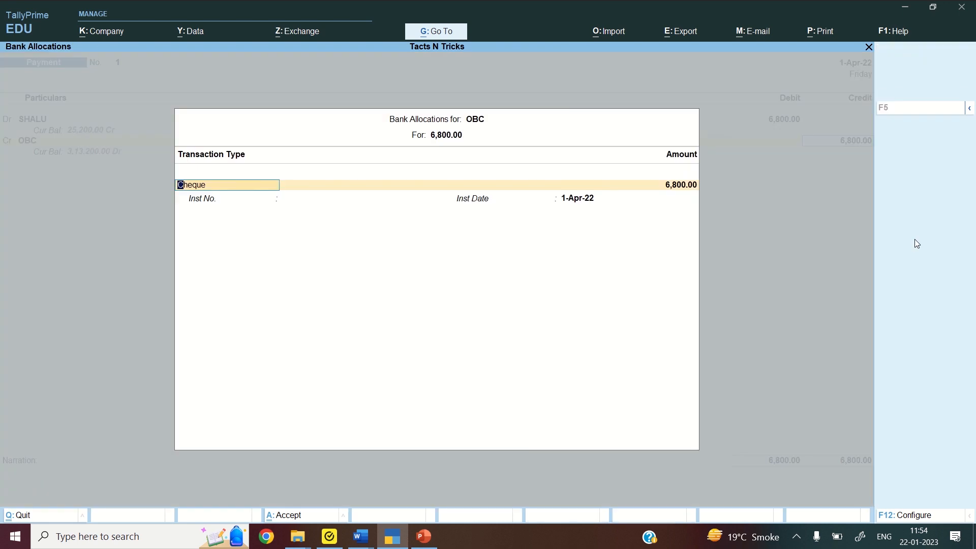
pyautogui.press('Return')
pyautogui.press('Return')
pyautogui.press('Return')
pyautogui.press('Return')
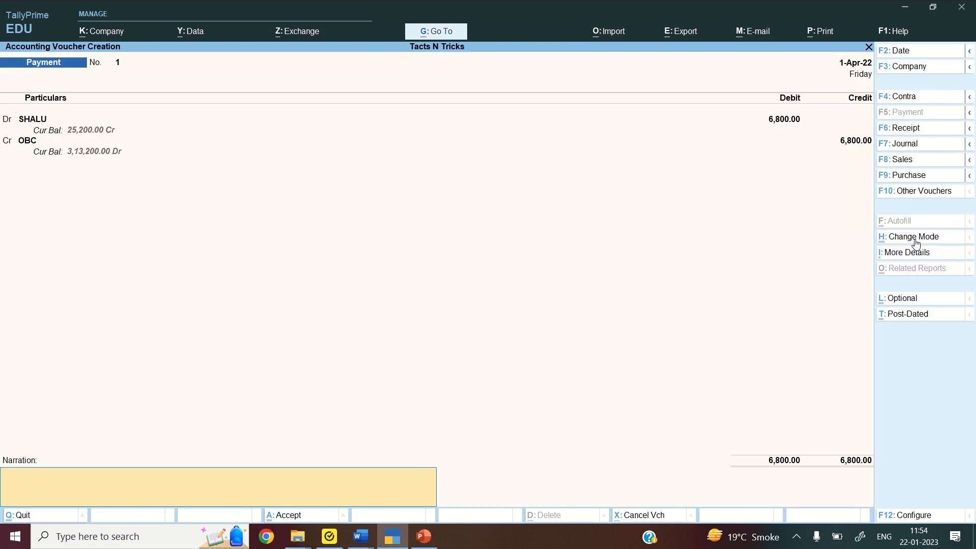
pyautogui.press('Return')
pyautogui.press('Return')
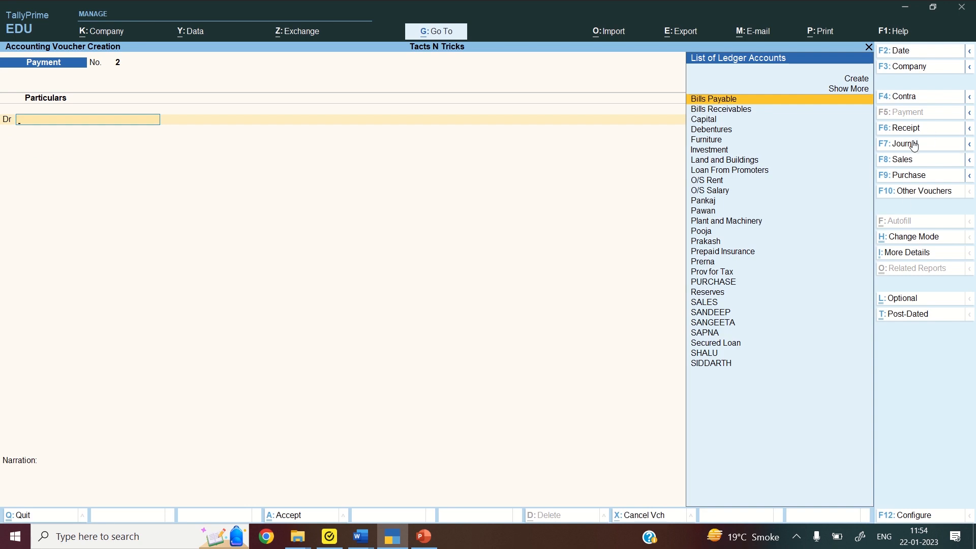
# In Journal voucher No. 1, debit the creditor's ledger 200.00
pyautogui.click(909, 144)
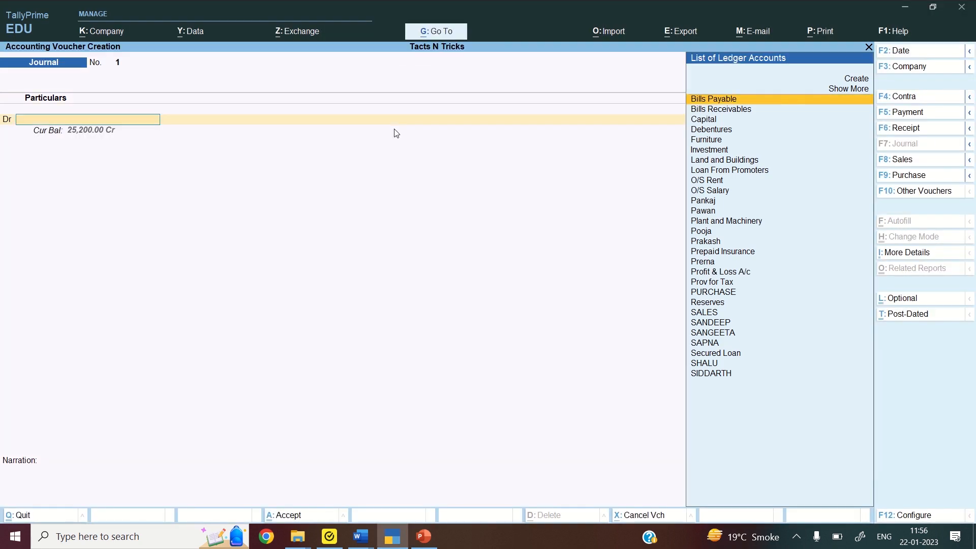
pyautogui.write('Sh')
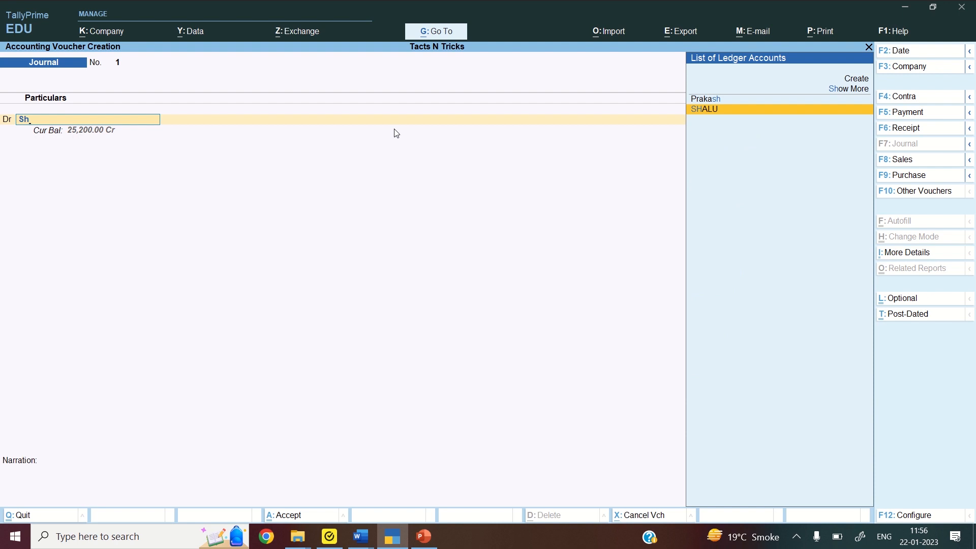
pyautogui.write('alu')
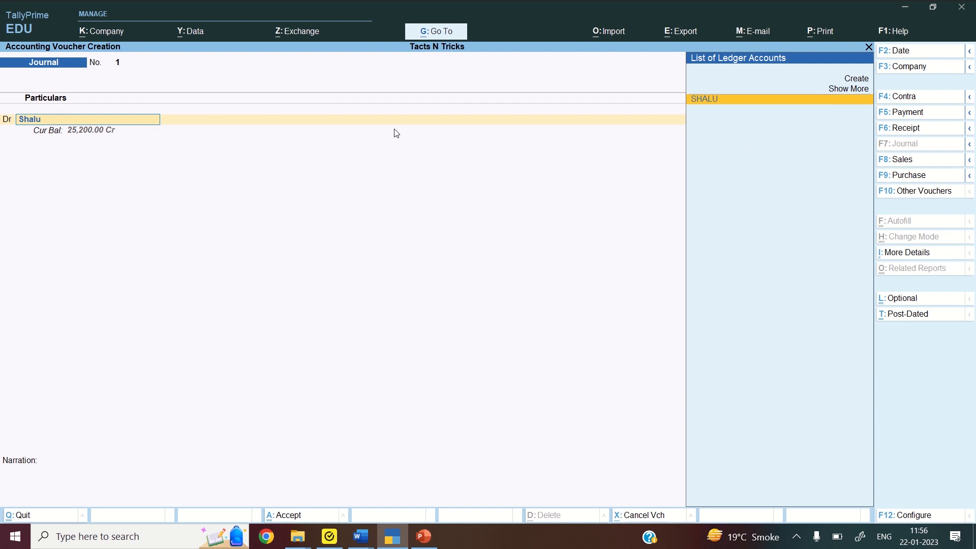
pyautogui.press('Return')
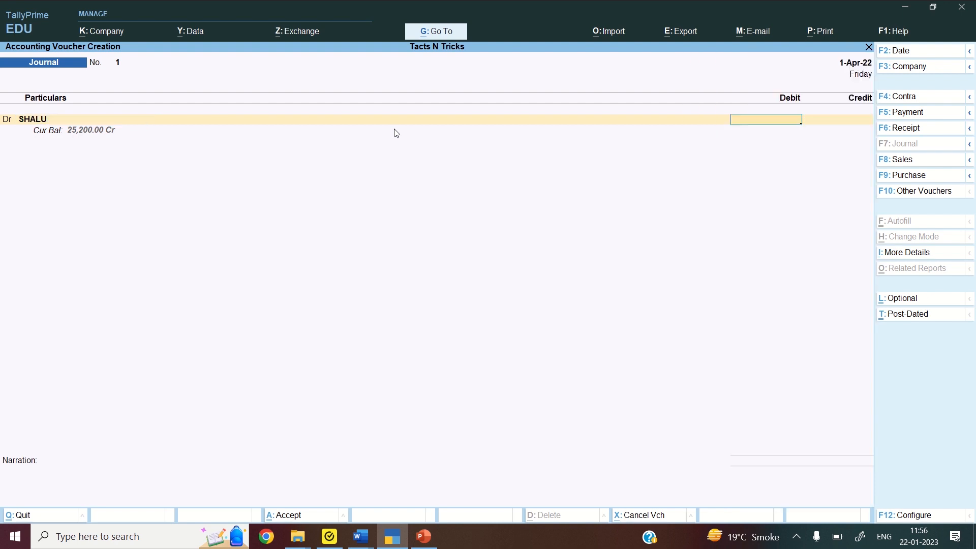
pyautogui.write('0.')
pyautogui.press('BackSpace')
pyautogui.write('0')
pyautogui.press('Return')
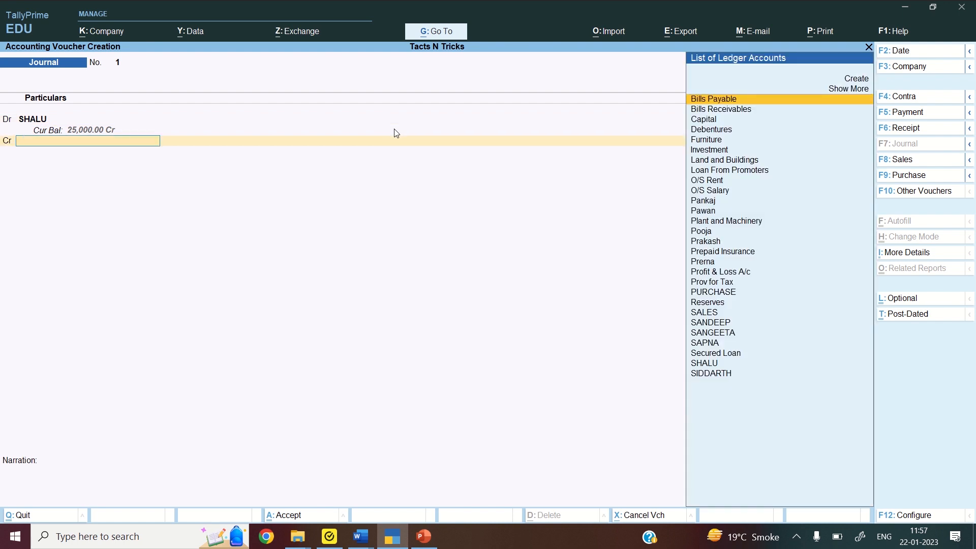
pyautogui.hotkey('alt', 'c')
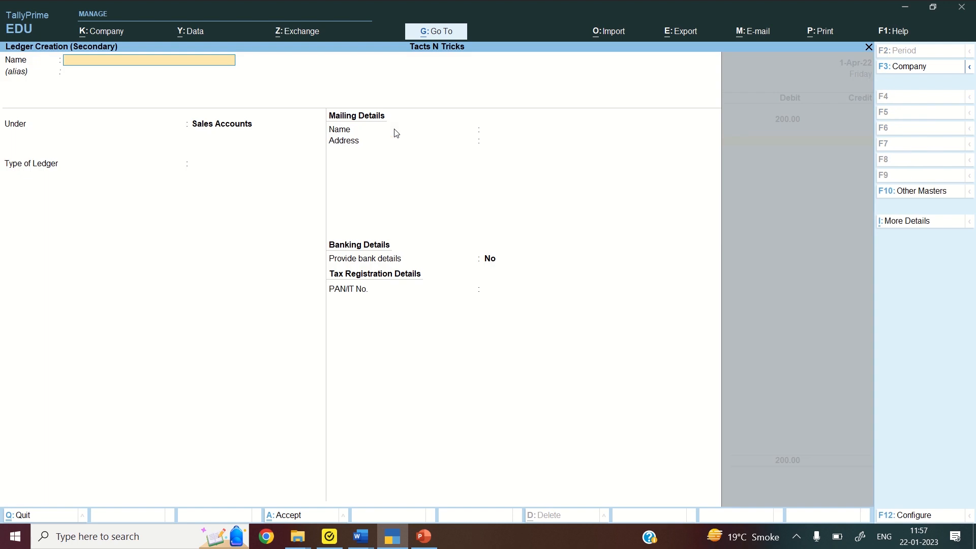
# Create ledger Discount Received under the Indirect Incomes group
pyautogui.write('Discount Received')
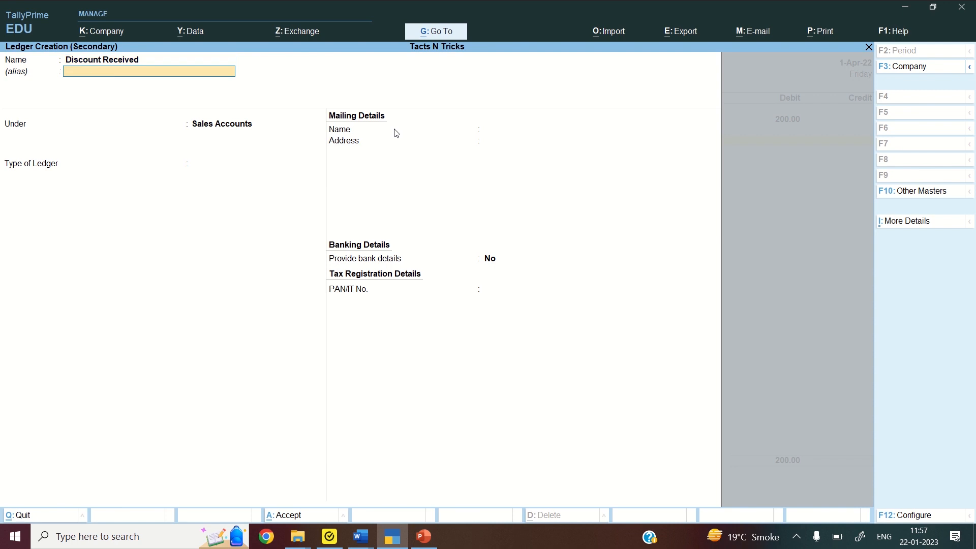
pyautogui.press('Return')
pyautogui.write('Ind')
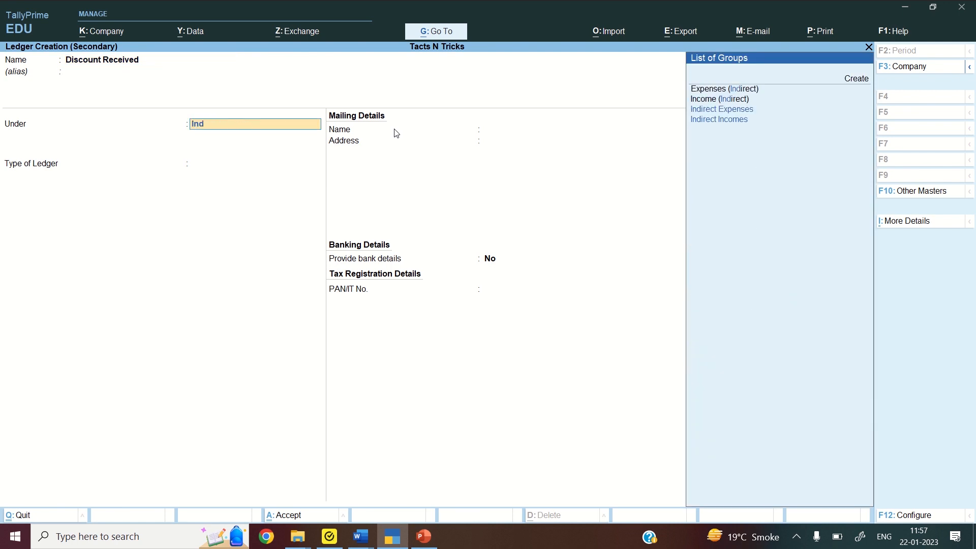
pyautogui.press('Down')
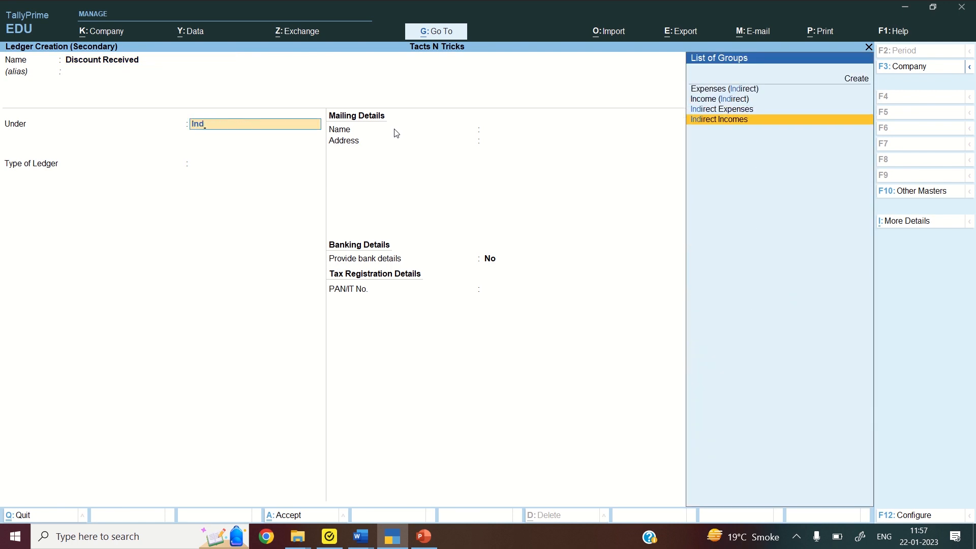
pyautogui.press('Return')
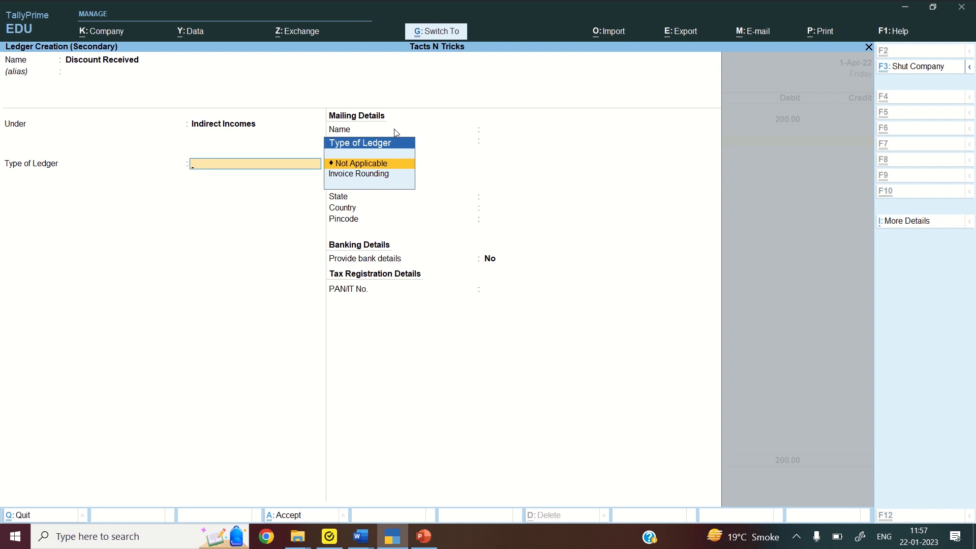
pyautogui.hotkey('ctrl', 'a')
# Credit Discount Received 200 and bring the journal to its save confirmation
pyautogui.press('Return')
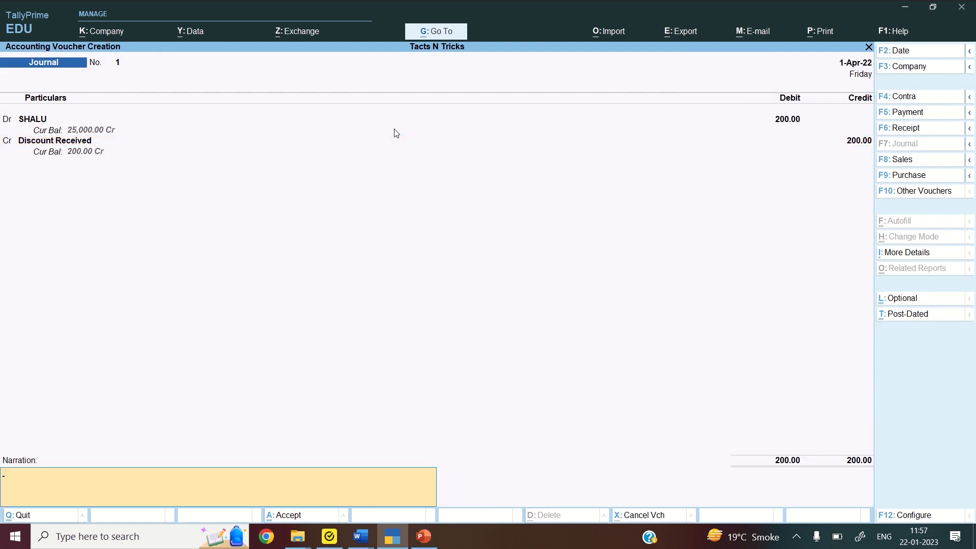
pyautogui.press('Return')
pyautogui.press('Return')
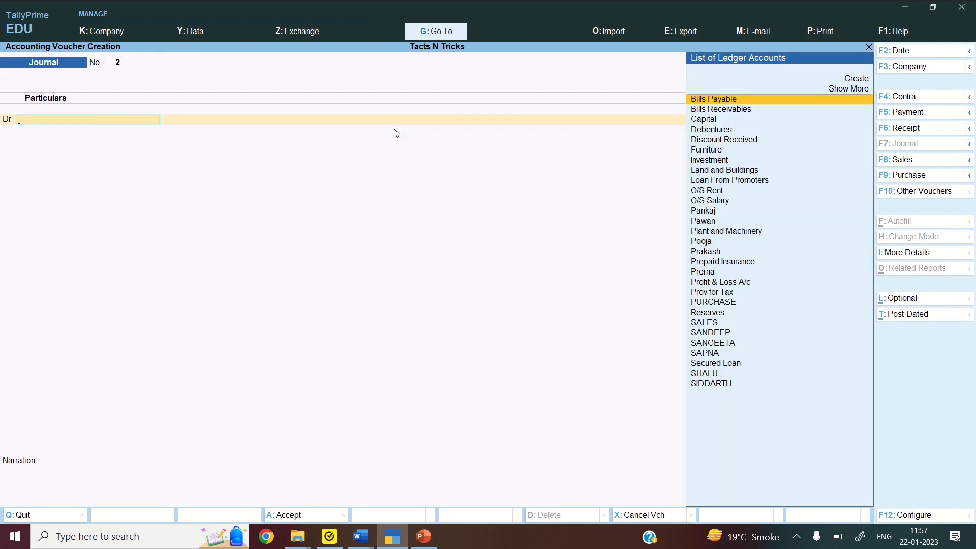
pyautogui.click(361, 545)
pyautogui.click(361, 545)
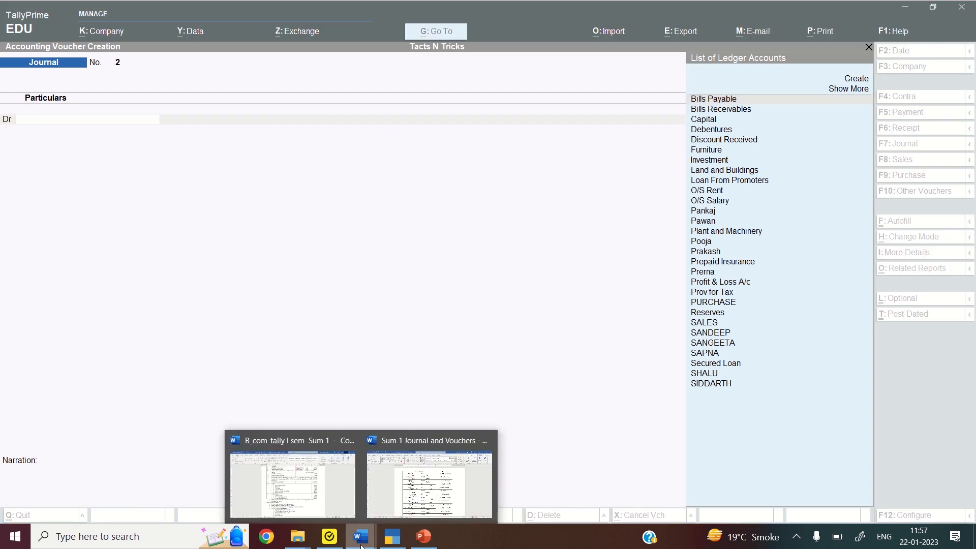
pyautogui.click(391, 499)
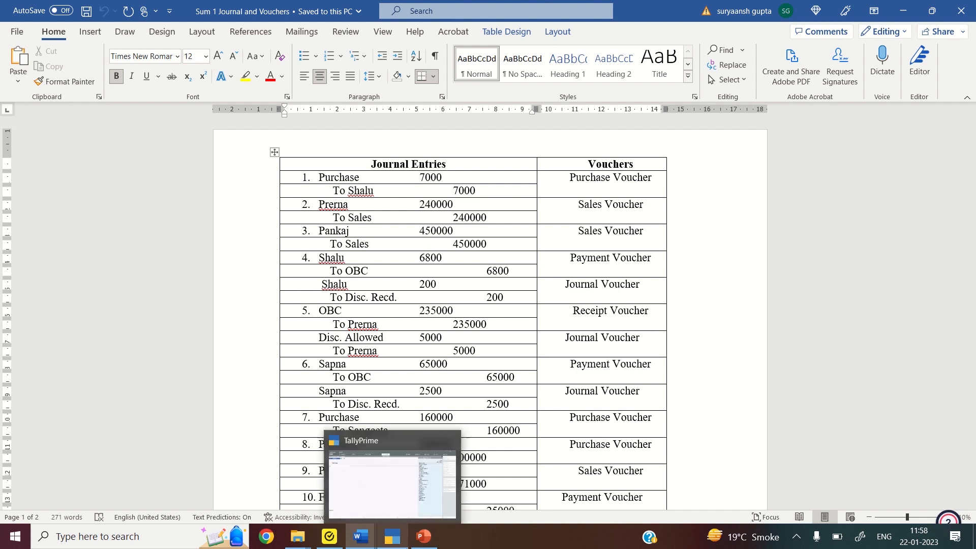
pyautogui.click(401, 547)
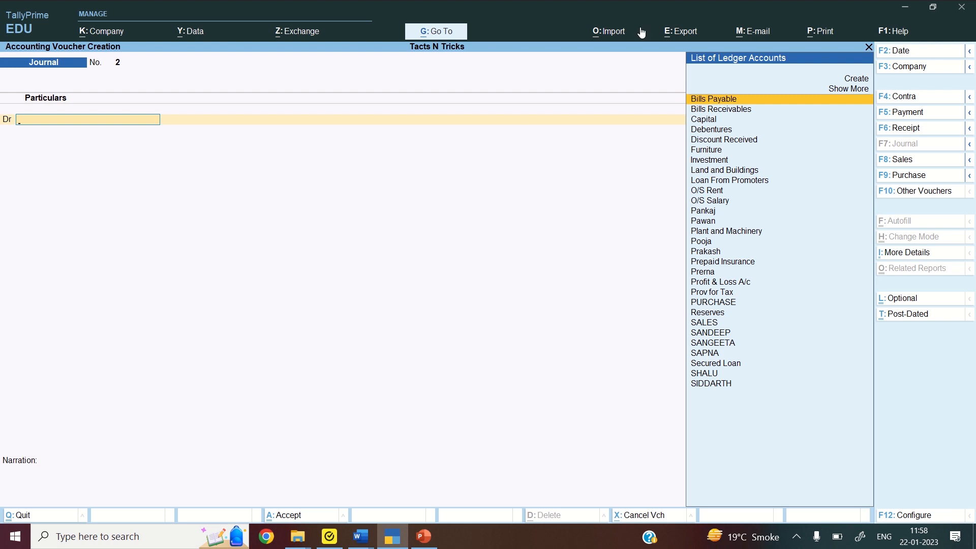
# Start a Receipt voucher with the customer's ledger as the credited account
pyautogui.click(907, 129)
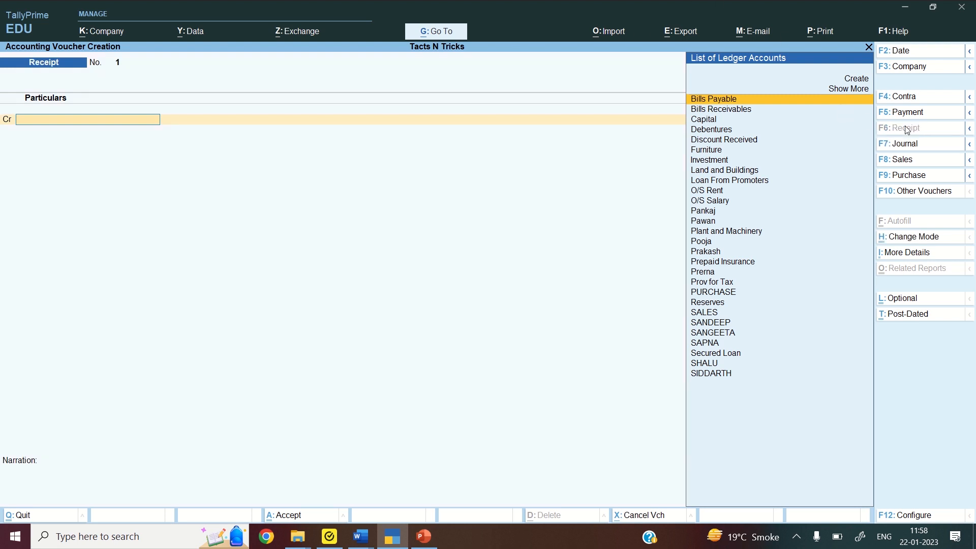
pyautogui.write('P')
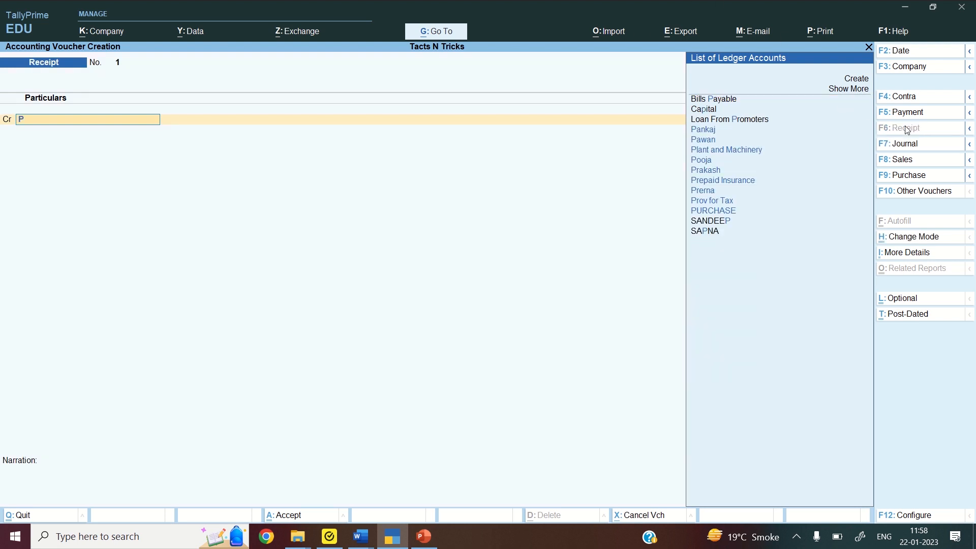
pyautogui.press('Return')
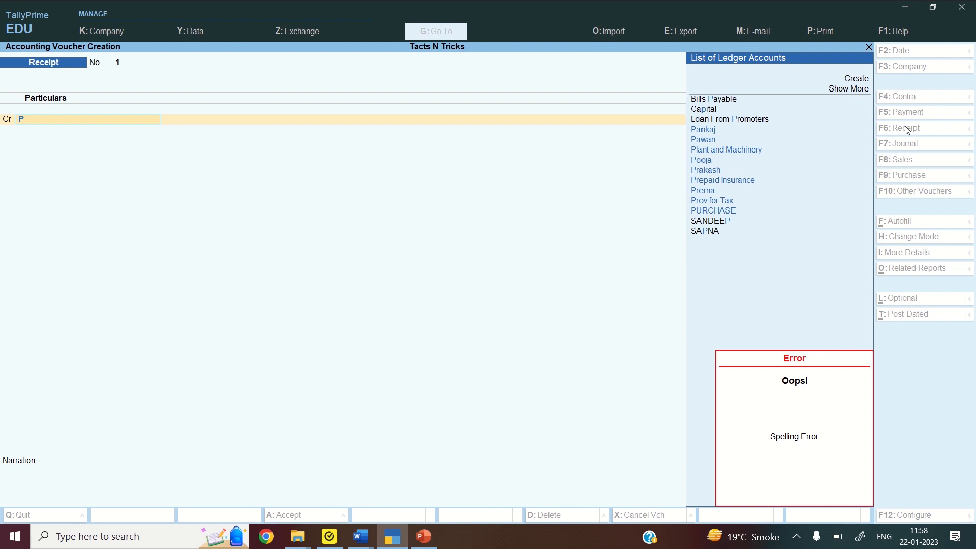
pyautogui.press('BackSpace')
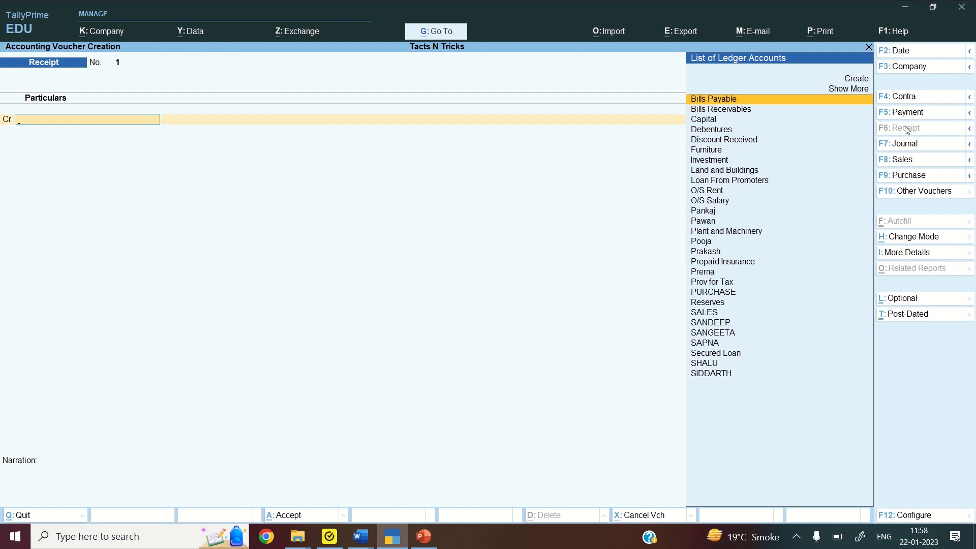
pyautogui.write('PRER')
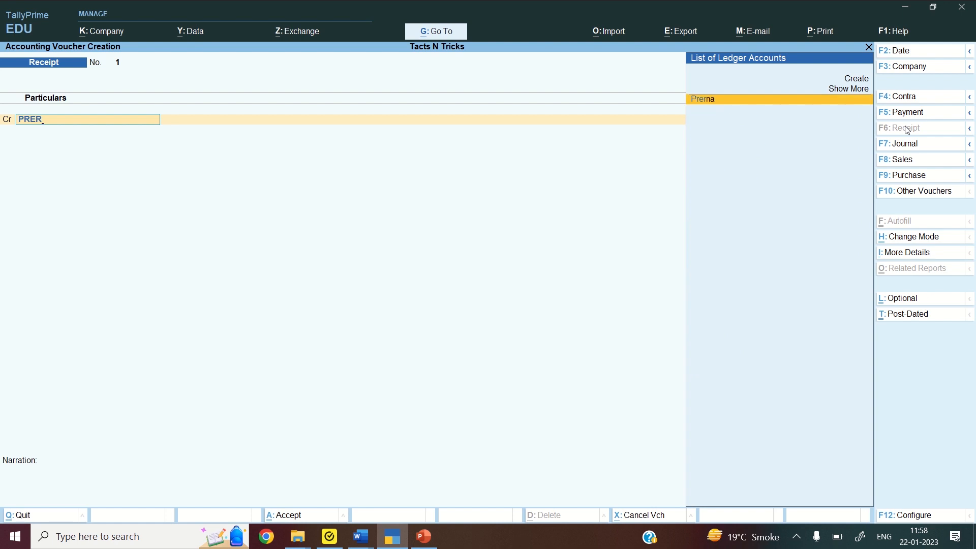
pyautogui.press('Return')
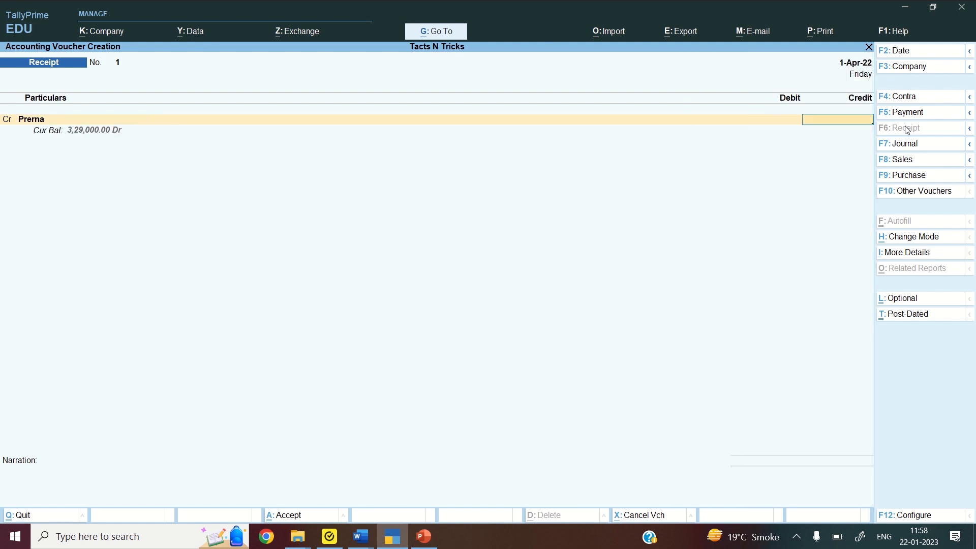
# Record 2,35,000 received into the OBC bank account and reach the save confirmation
pyautogui.write('235000')
pyautogui.press('Return')
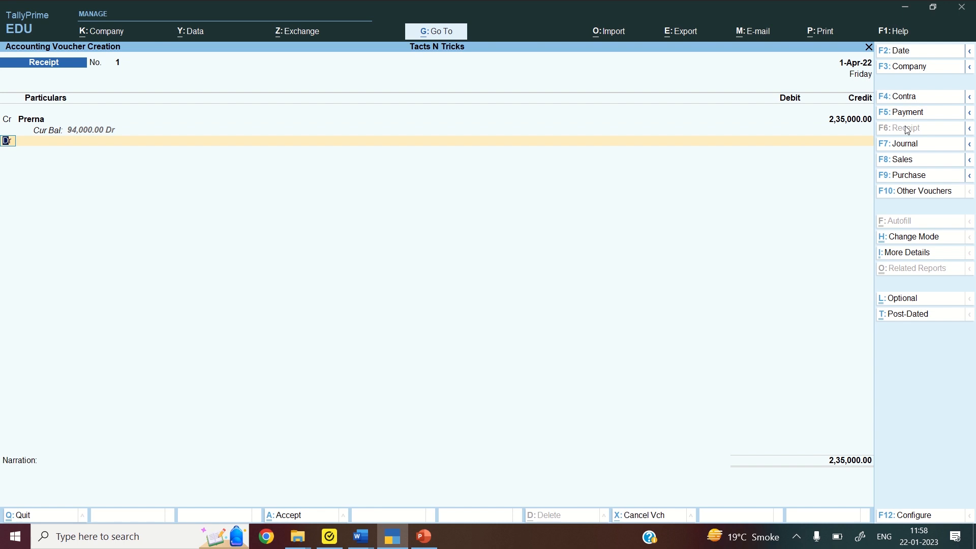
pyautogui.write('OBC')
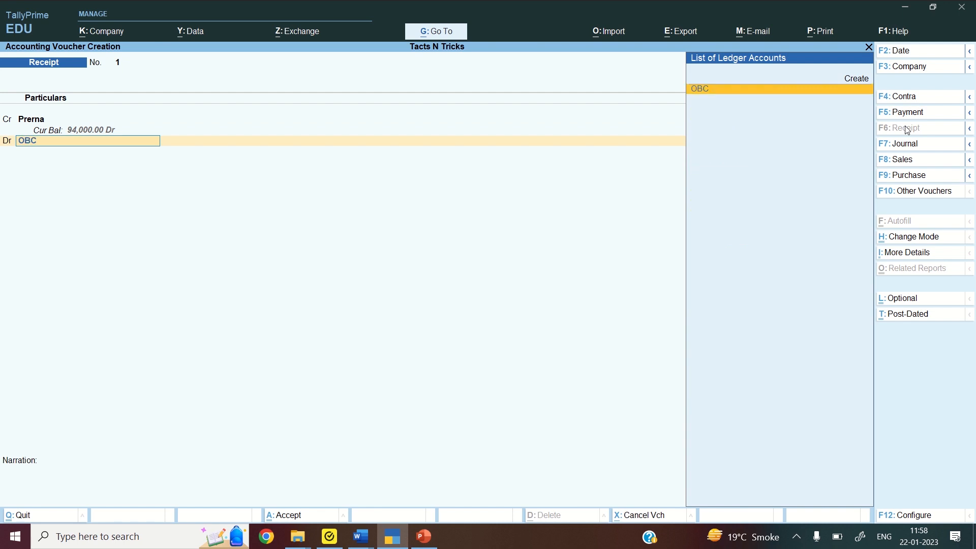
pyautogui.press('Return')
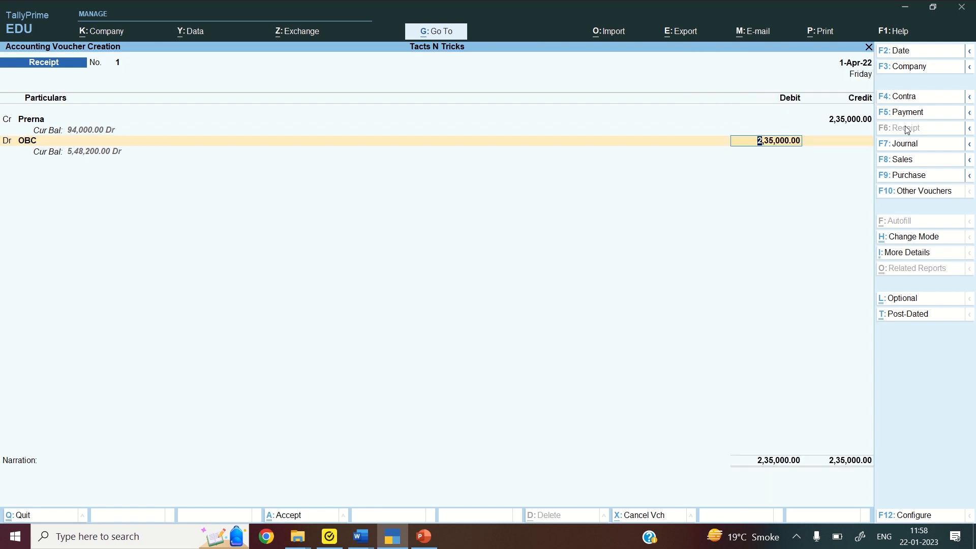
pyautogui.press('Return')
pyautogui.press('Return')
pyautogui.press('Return')
pyautogui.press('Return')
pyautogui.press('Return')
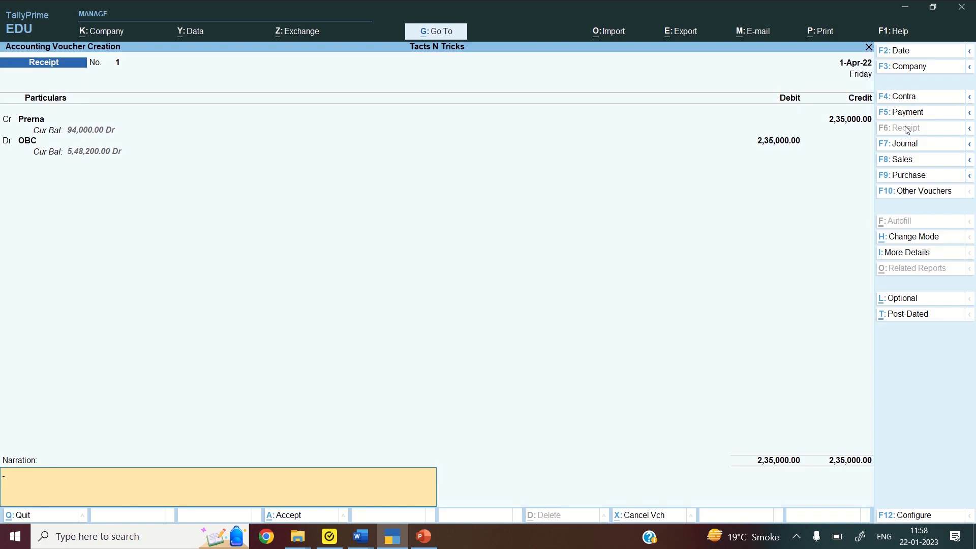
pyautogui.press('Return')
pyautogui.press('Return')
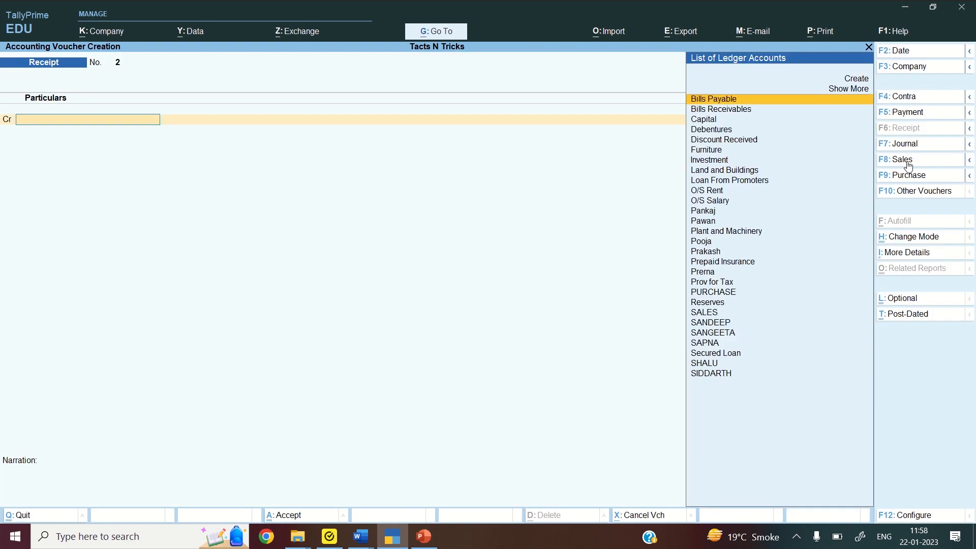
# In a Journal voucher, create ledger DISCOUNT ALLOWED under Indirect Expenses
pyautogui.click(910, 146)
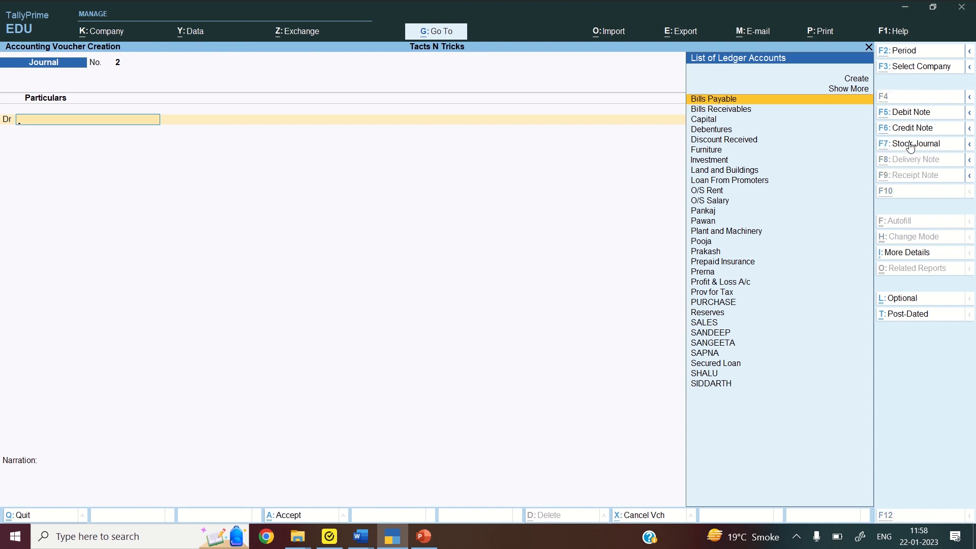
pyautogui.hotkey('alt', 'c')
pyautogui.write('DI')
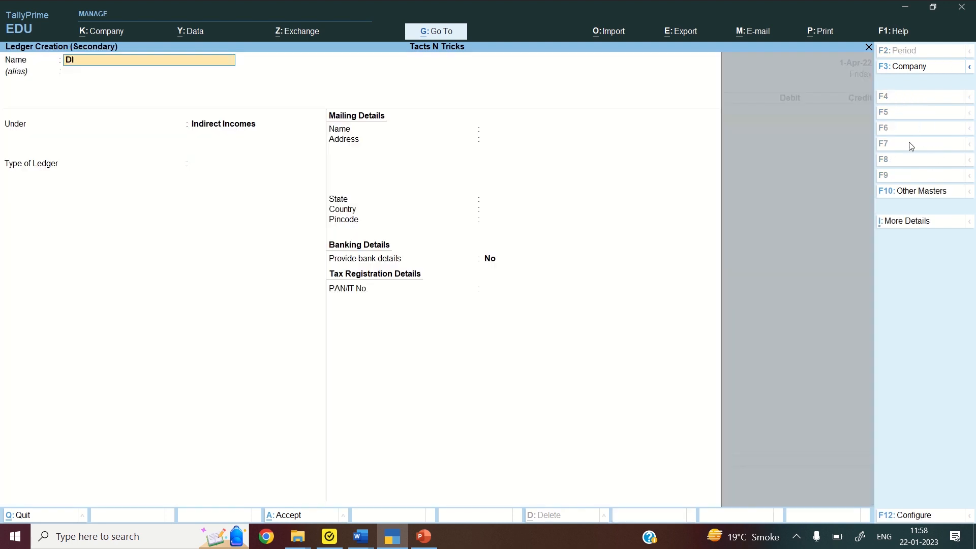
pyautogui.write('SCOUNT ALLOWED')
pyautogui.press('Return')
pyautogui.write('I')
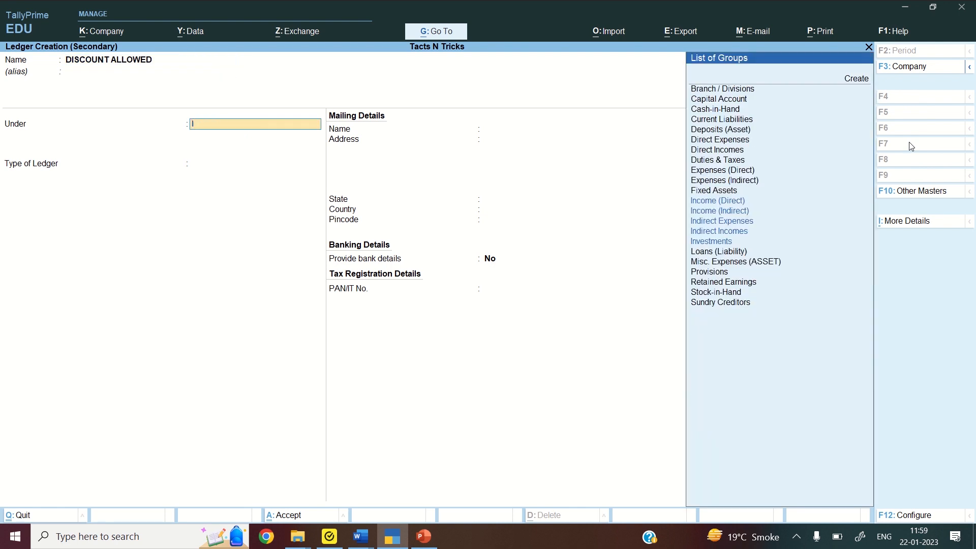
pyautogui.write('ND')
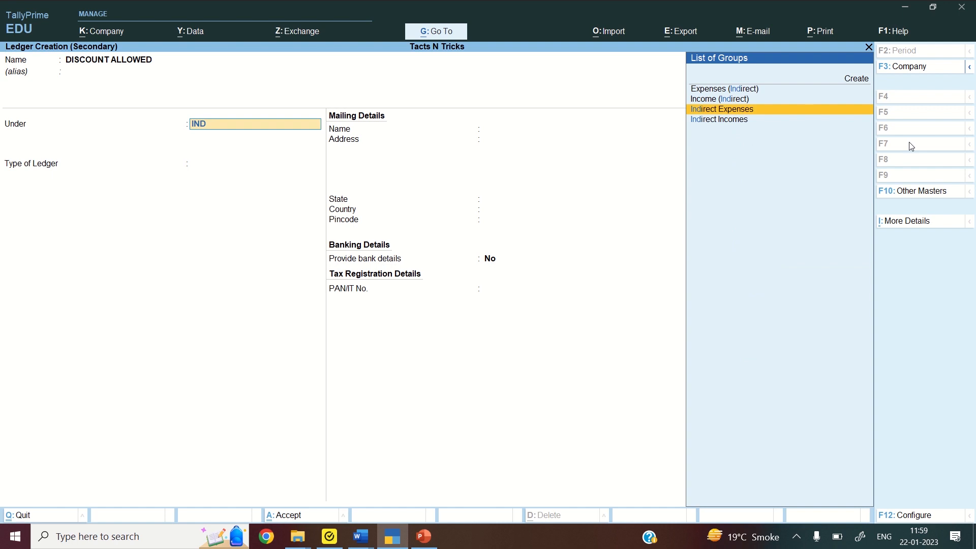
pyautogui.press('Return')
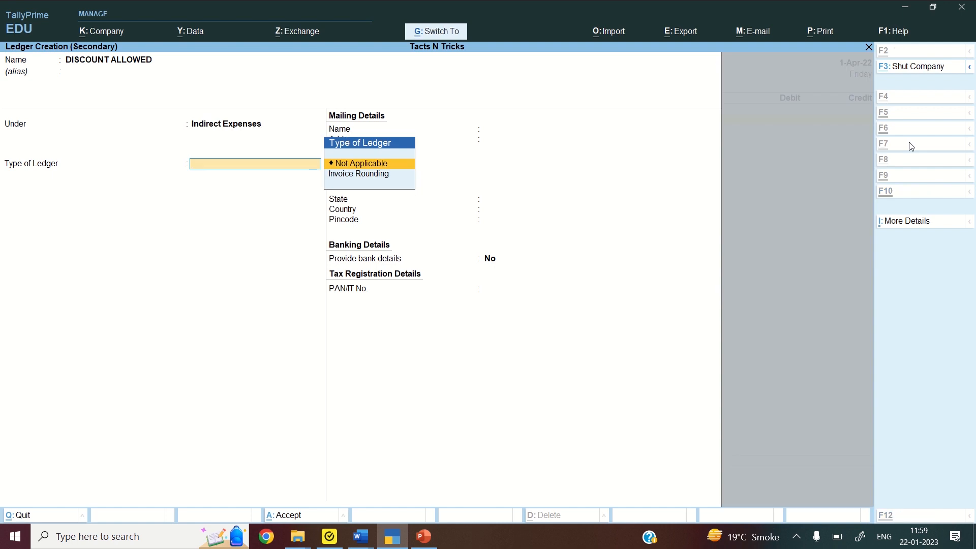
pyautogui.hotkey('ctrl', 'a')
# Debit DISCOUNT ALLOWED 5,000 and credit the customer's ledger 5,000
pyautogui.write('5')
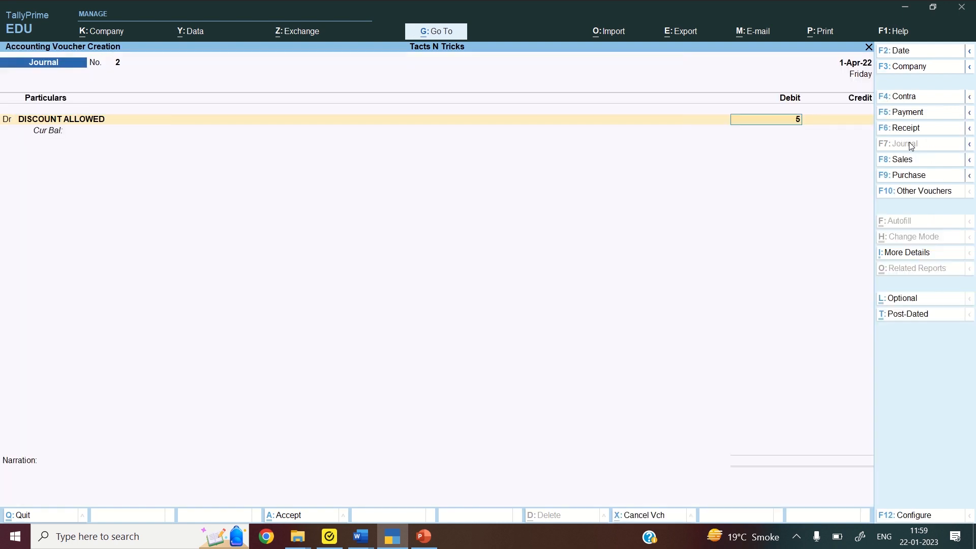
pyautogui.write('000')
pyautogui.press('Return')
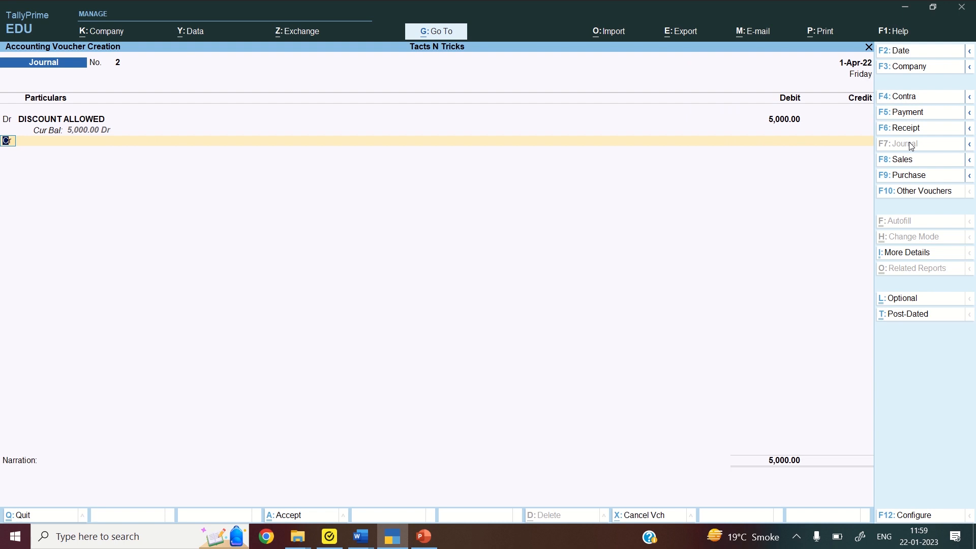
pyautogui.write('PRER')
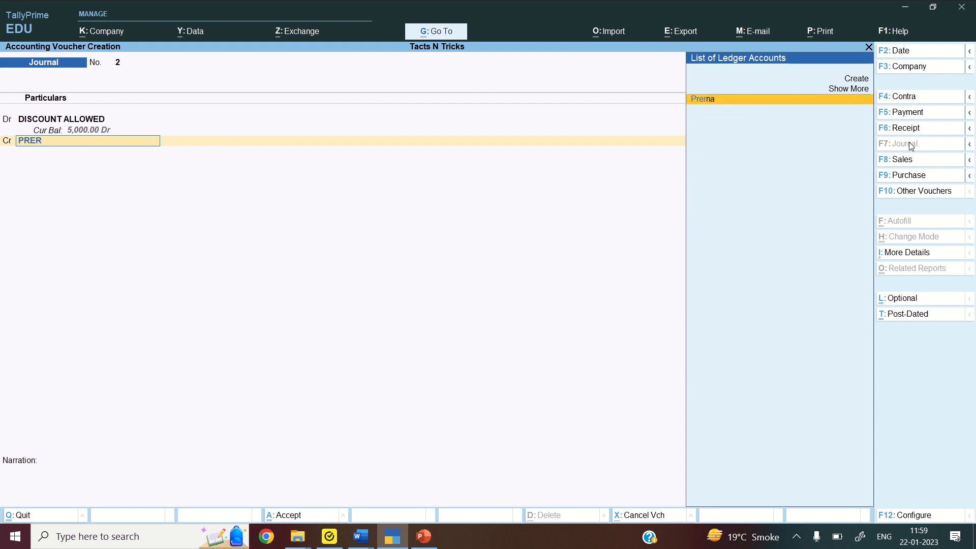
pyautogui.press('Return')
pyautogui.press('Return')
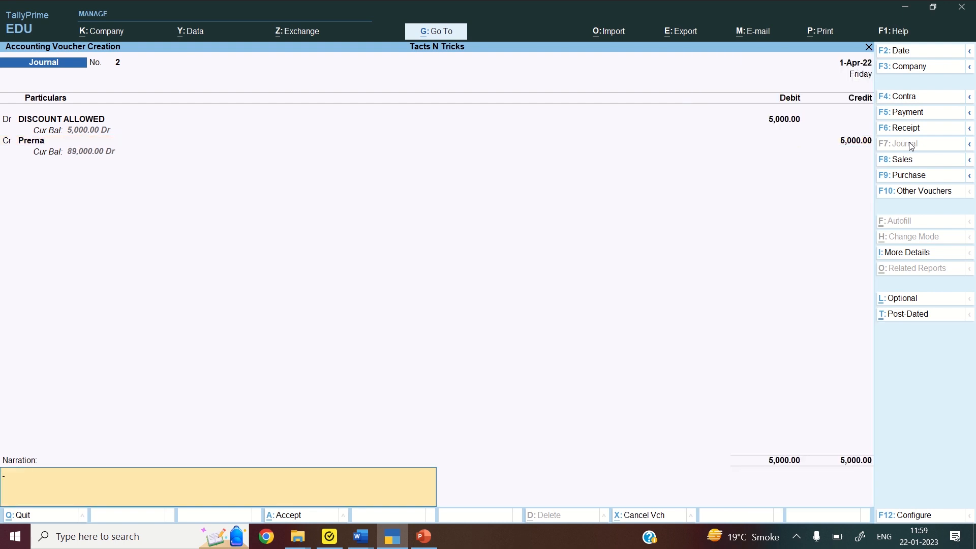
pyautogui.press('Return')
pyautogui.press('Return')
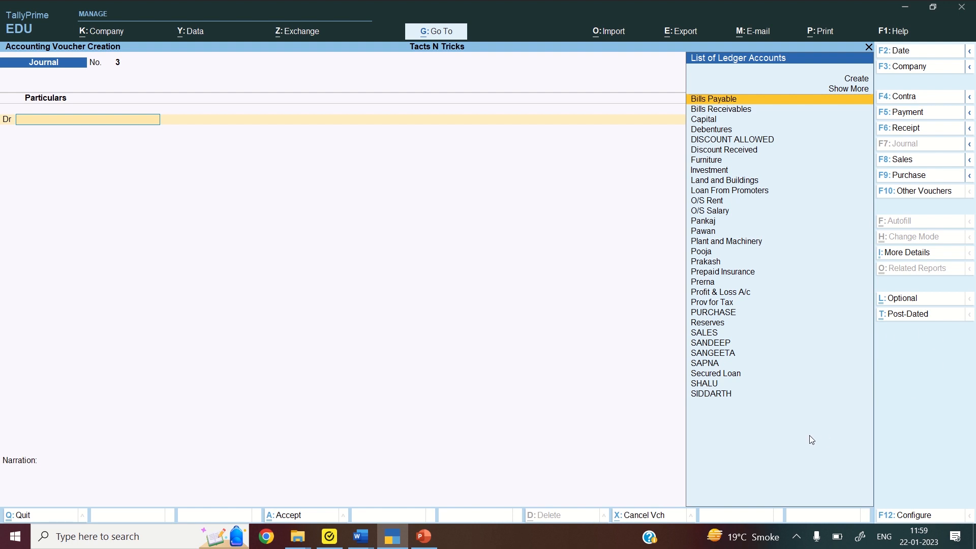
pyautogui.moveTo(369, 534)
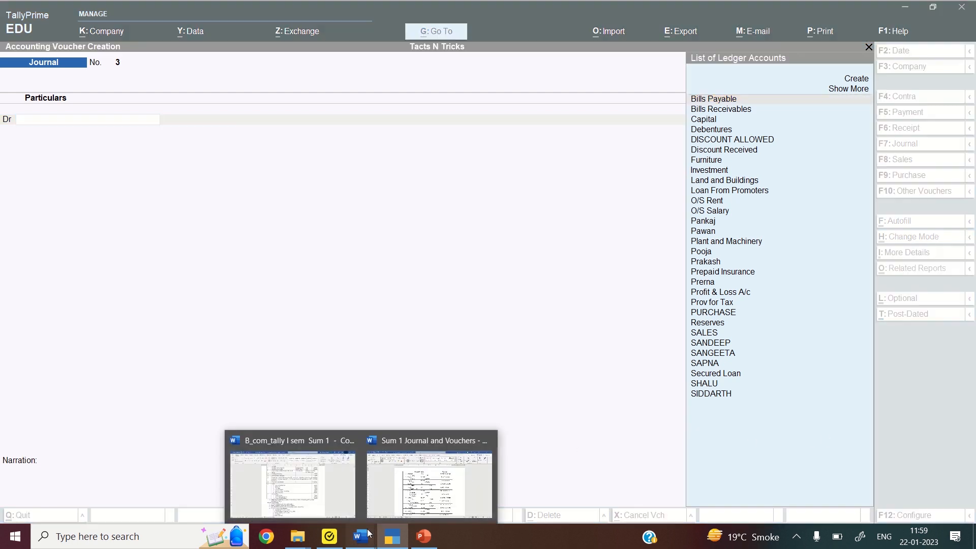
pyautogui.click(384, 508)
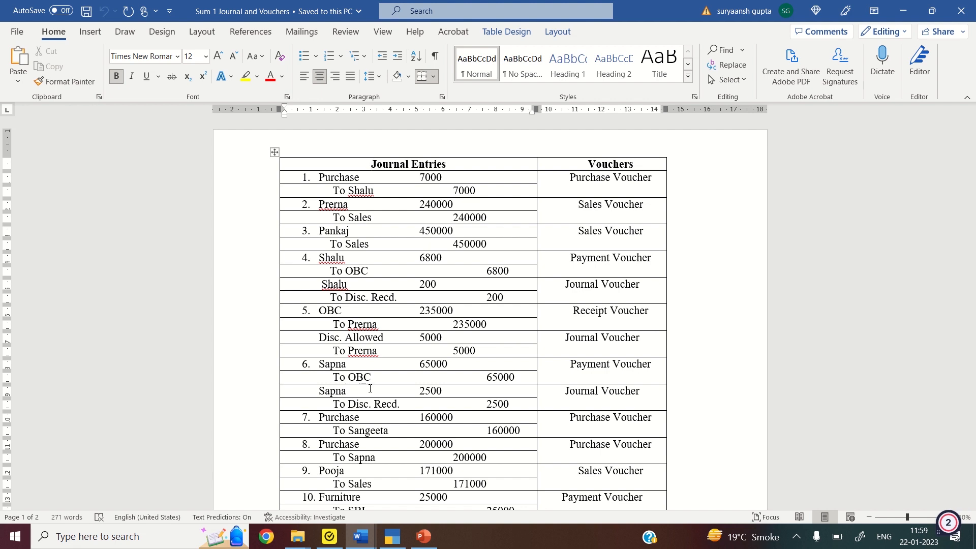
pyautogui.click(399, 538)
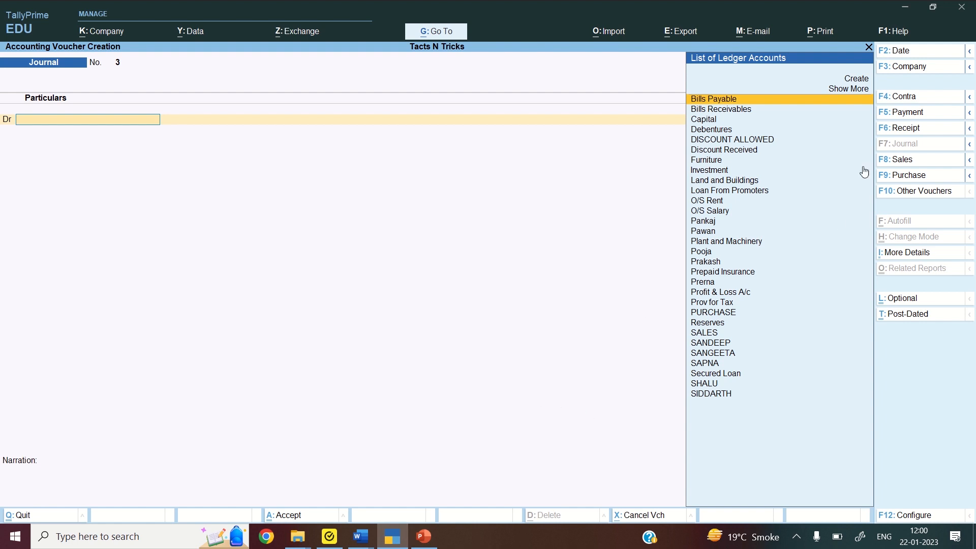
# Debit the supplier's ledger 65,000 and credit OBC by cheque, ready to accept
pyautogui.click(910, 117)
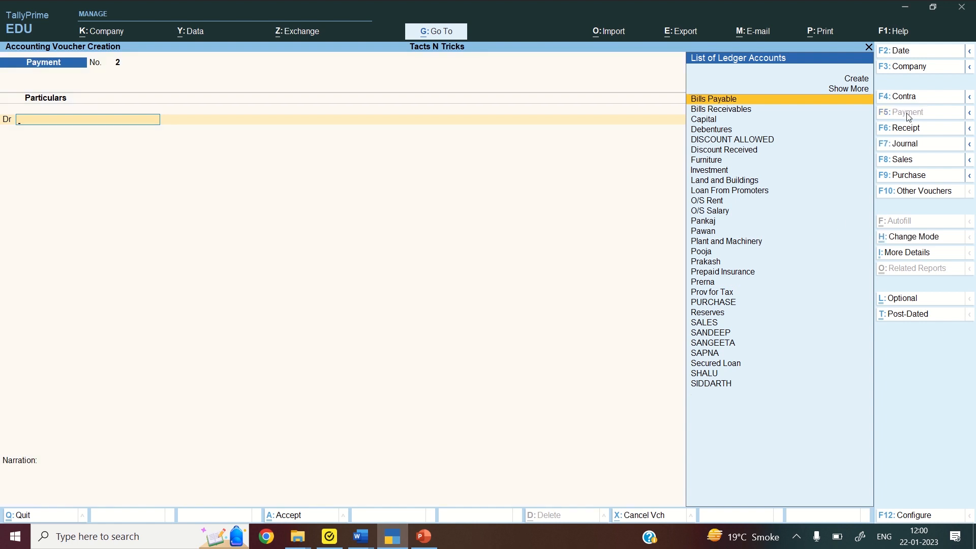
pyautogui.write('SAPNA')
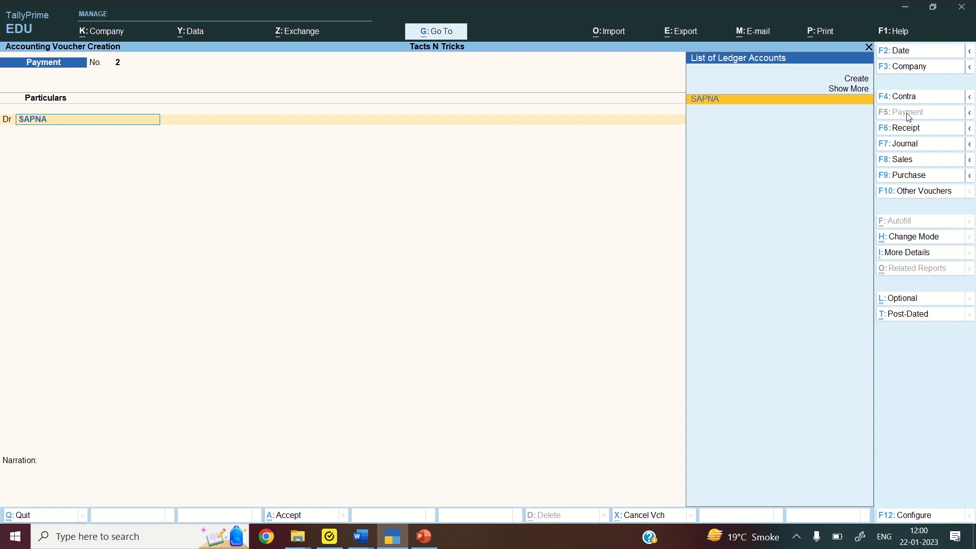
pyautogui.press('Return')
pyautogui.write('65000')
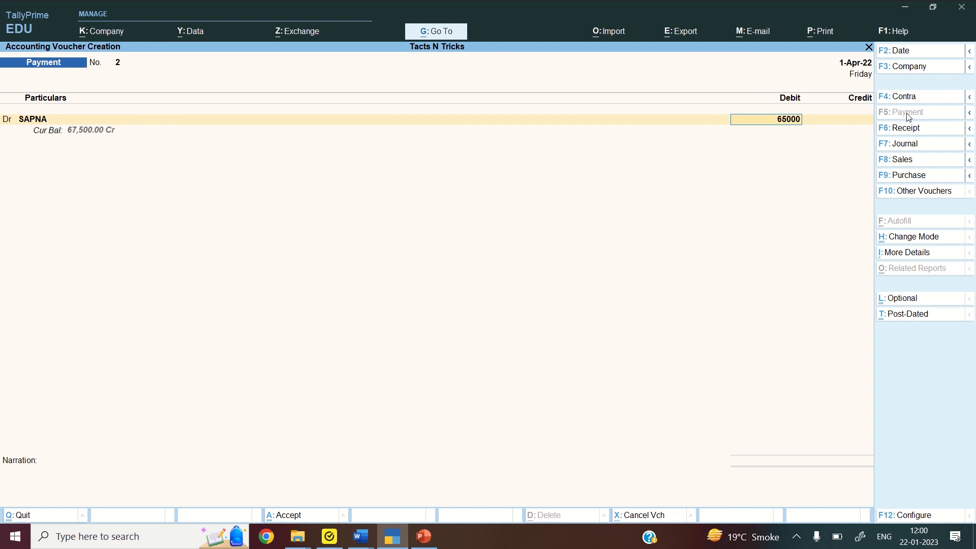
pyautogui.press('Return')
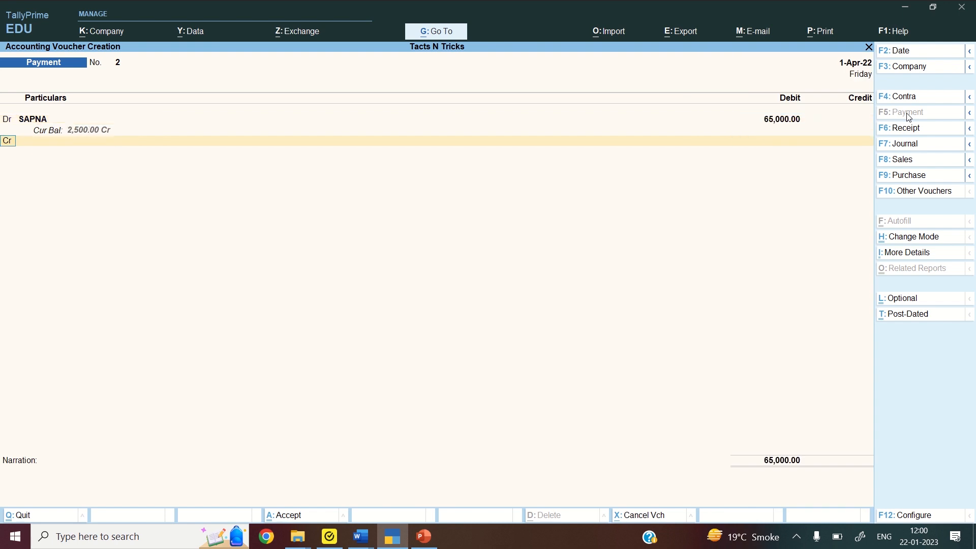
pyautogui.write('OBC')
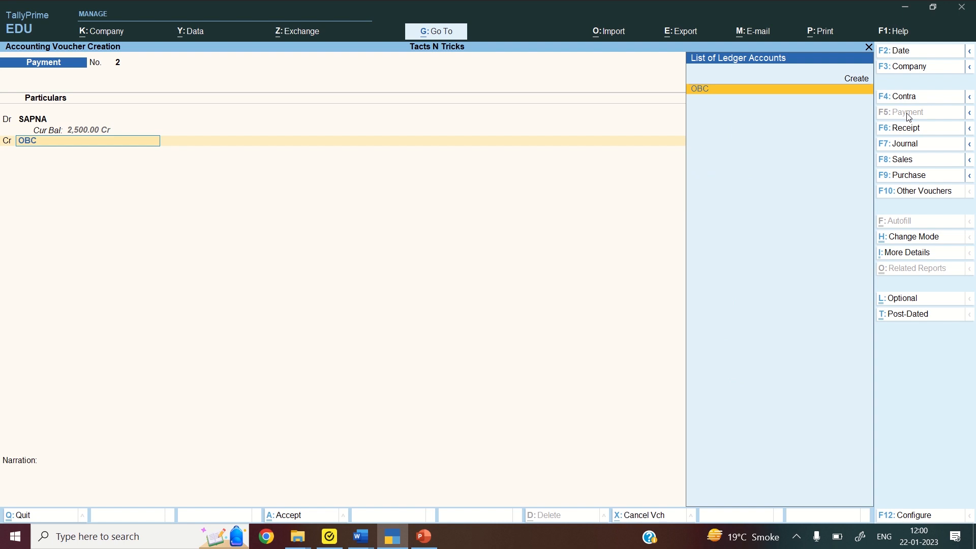
pyautogui.press('Return')
pyautogui.press('Return')
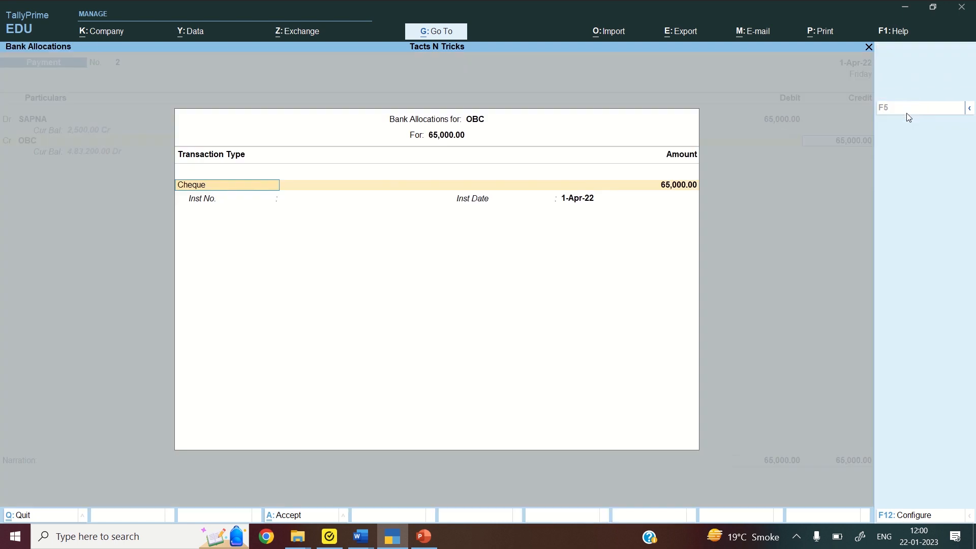
pyautogui.press('Return')
pyautogui.press('Return')
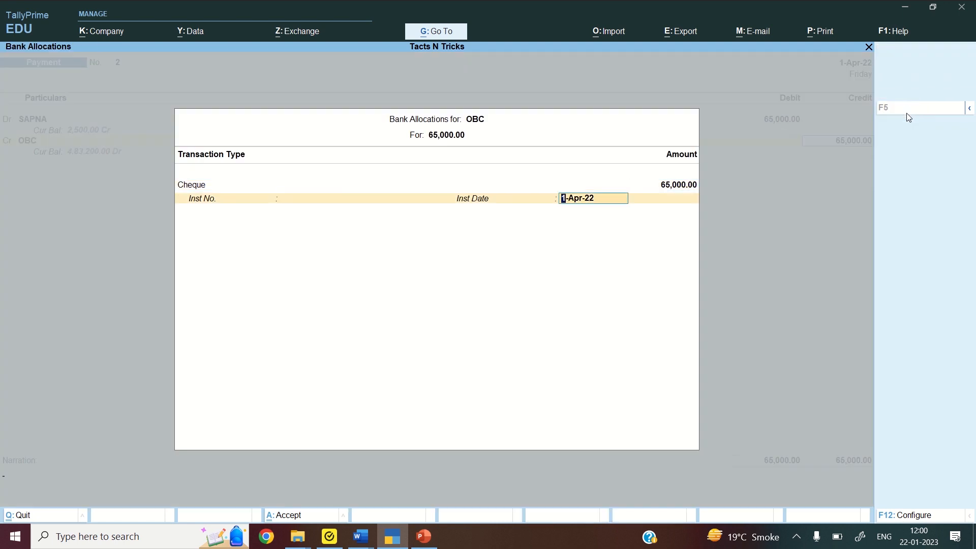
pyautogui.press('Return')
pyautogui.press('Return')
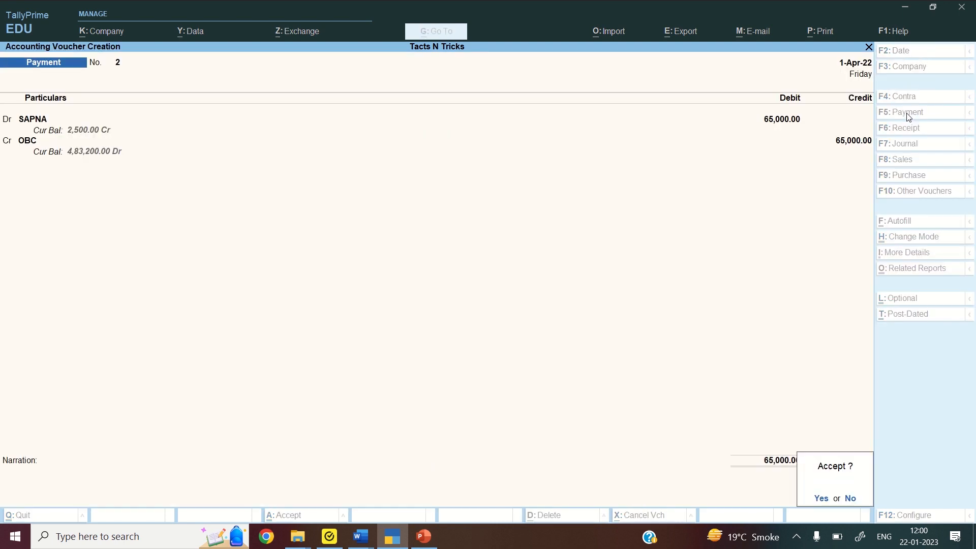
pyautogui.press('Return')
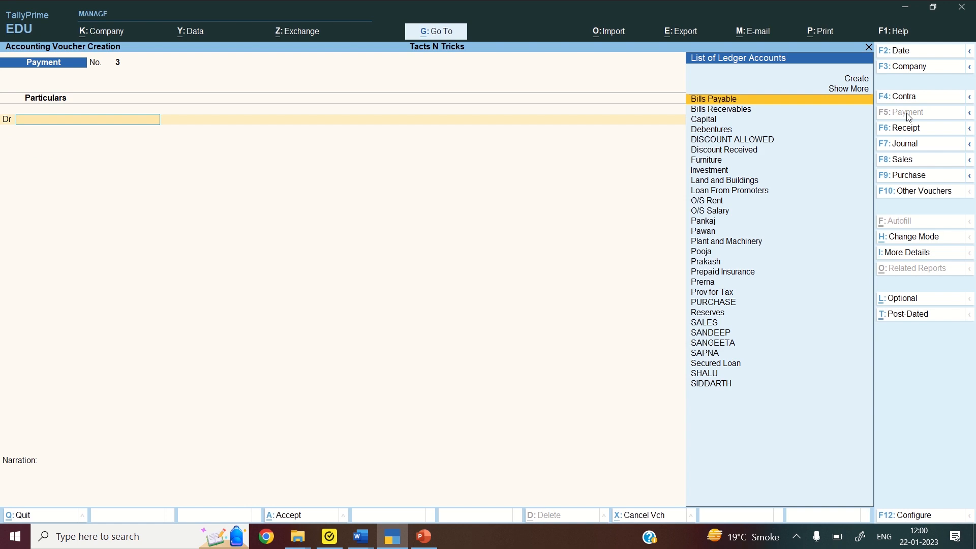
# Debit SAPNA with 2,500 in journal voucher 3
pyautogui.click(920, 144)
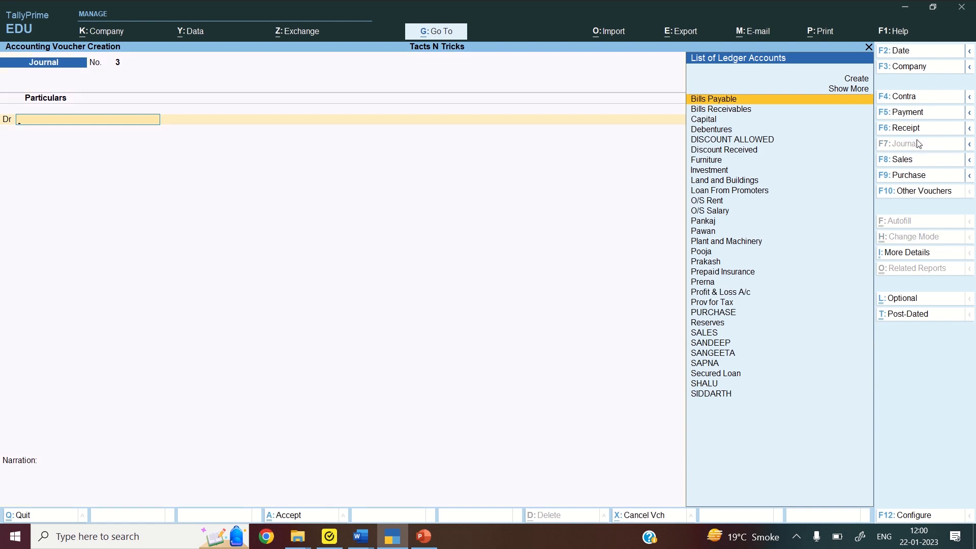
pyautogui.write('SAPNA')
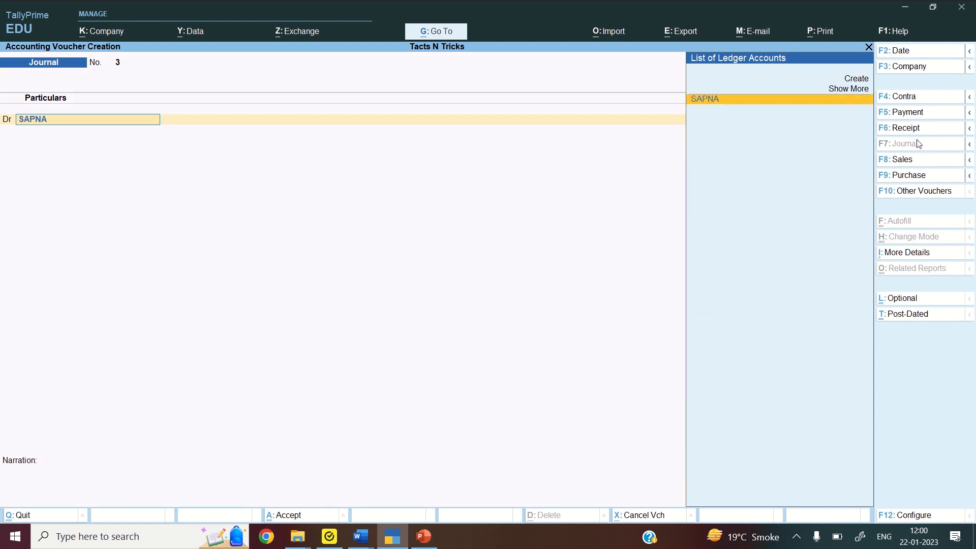
pyautogui.press('Return')
pyautogui.write('2500')
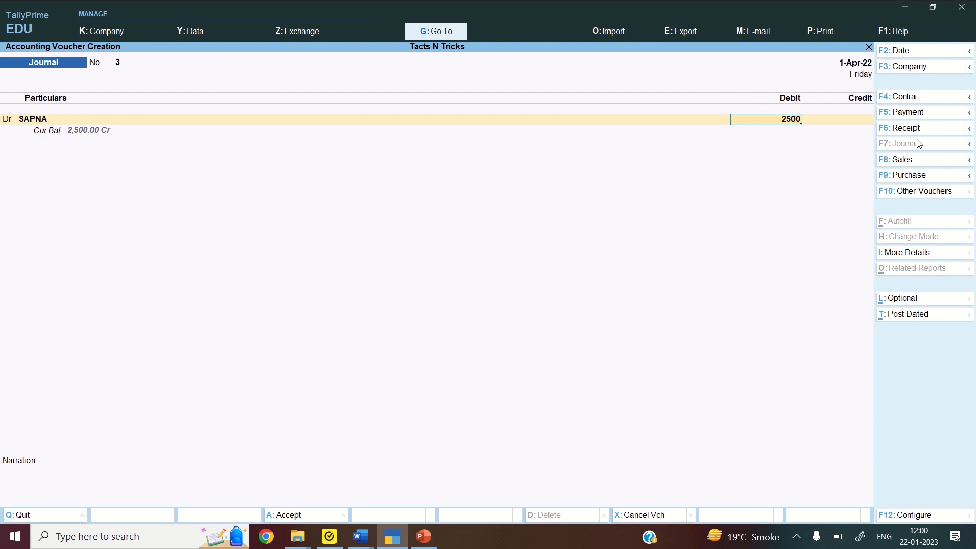
pyautogui.press('Return')
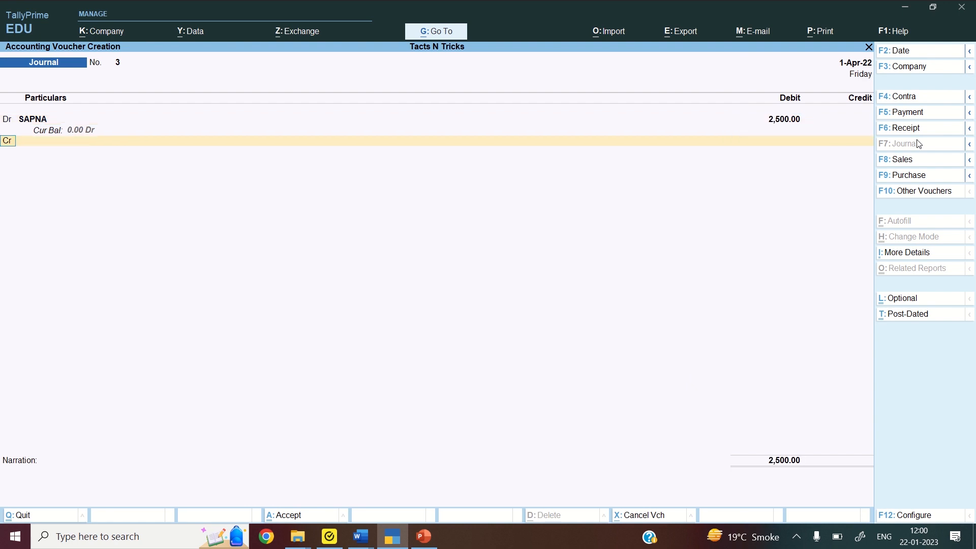
# Credit Discount Received 2,500 and save the voucher, opening blank Journal No. 4
pyautogui.press('Return')
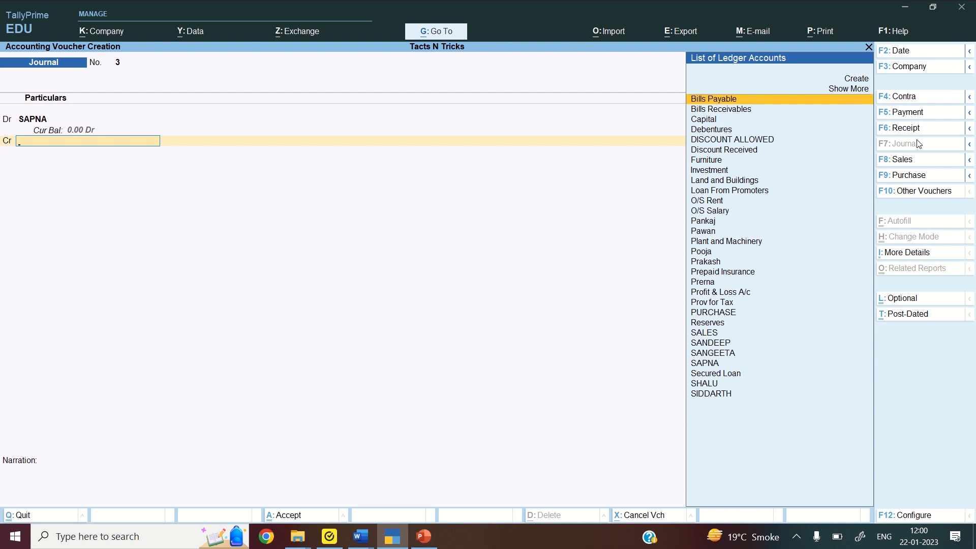
pyautogui.write('DISC')
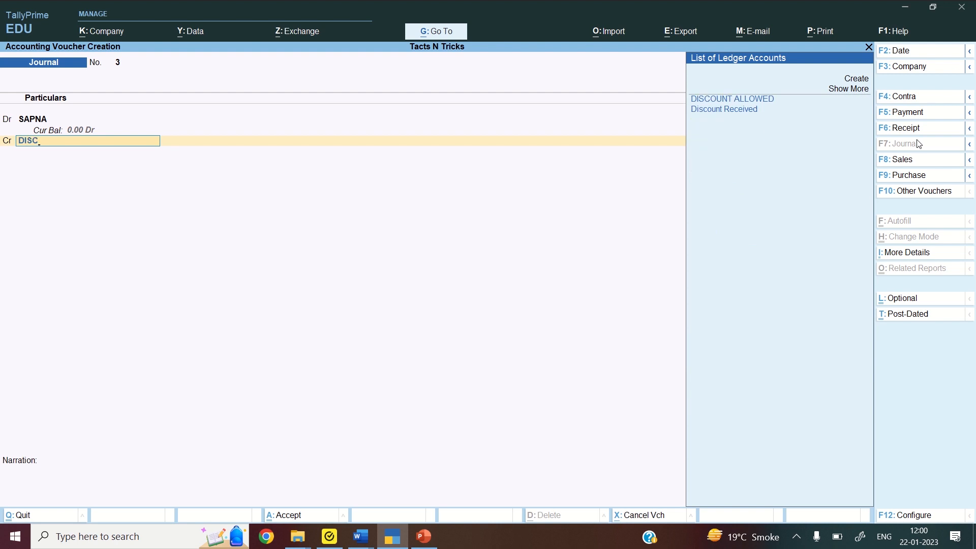
pyautogui.press('Down')
pyautogui.press('Return')
pyautogui.press('Return')
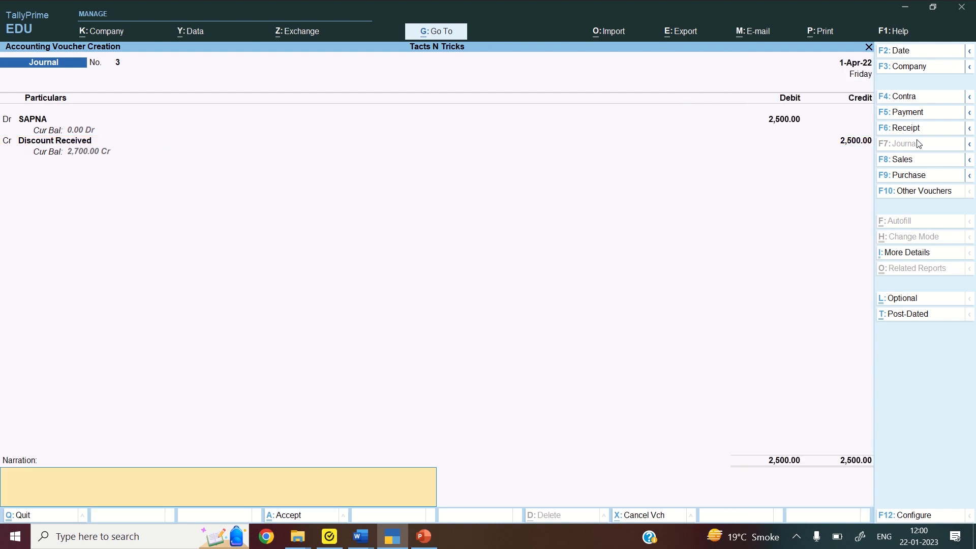
pyautogui.press('Return')
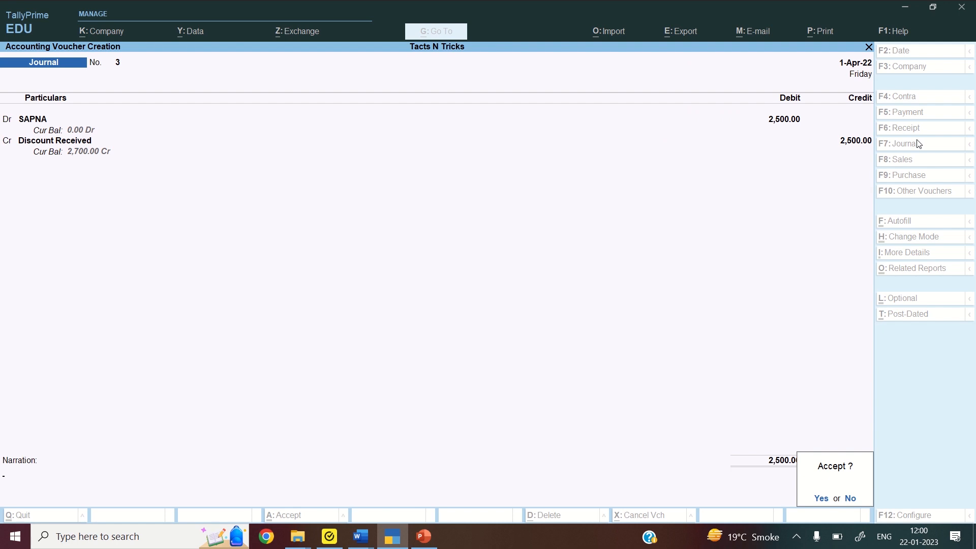
pyautogui.press('Return')
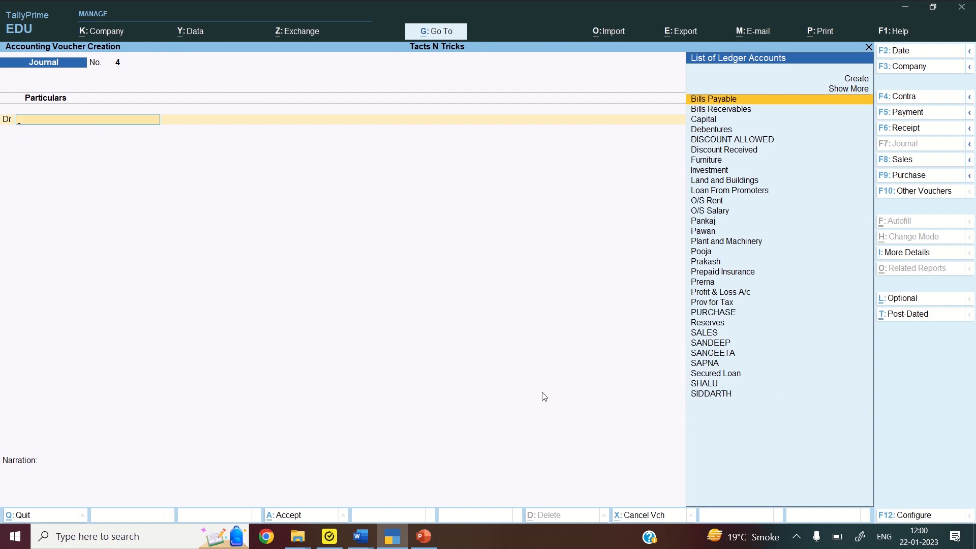
pyautogui.moveTo(363, 542)
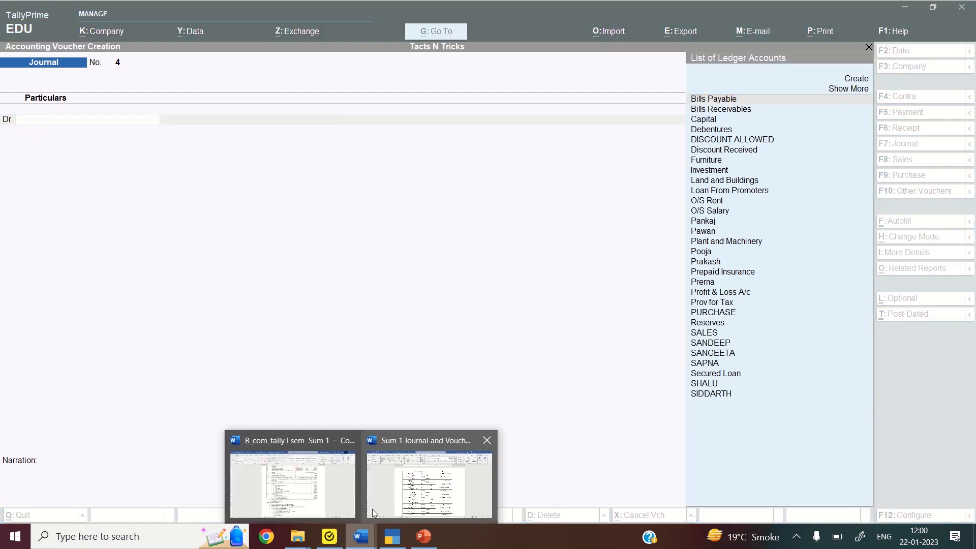
pyautogui.click(379, 496)
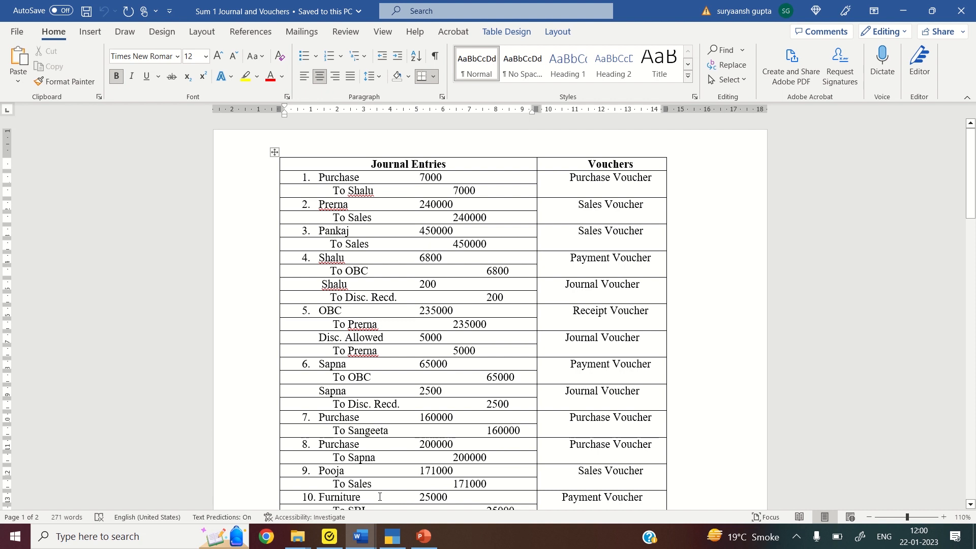
pyautogui.scroll(-6, 380, 497)
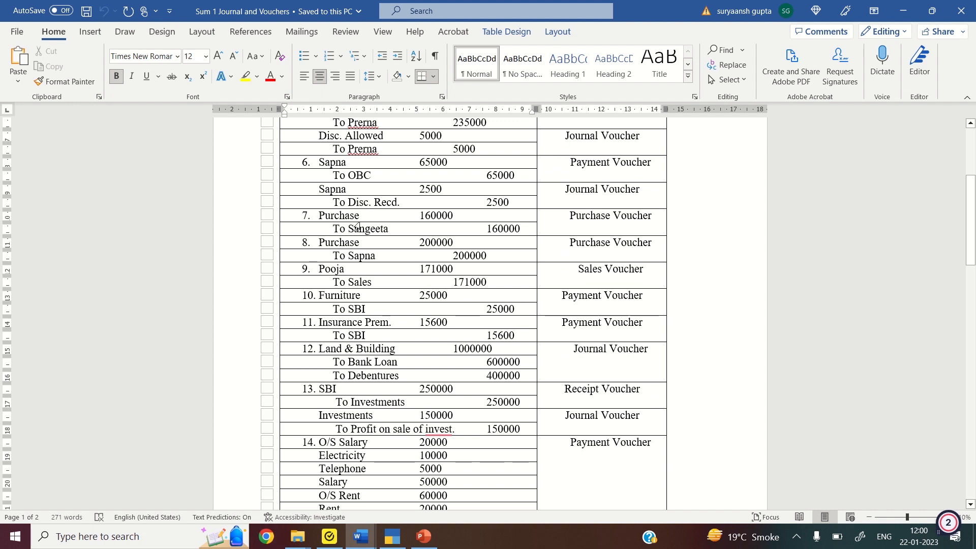
pyautogui.click(394, 538)
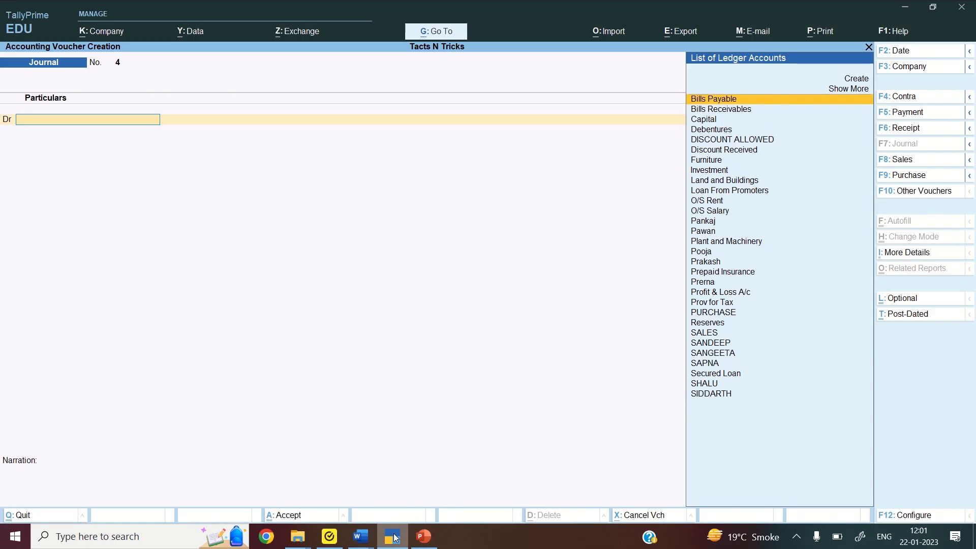
# Start purchase voucher 2 with SANGEETA as supplier and the PURCHASE ledger
pyautogui.click(921, 177)
pyautogui.press('Return')
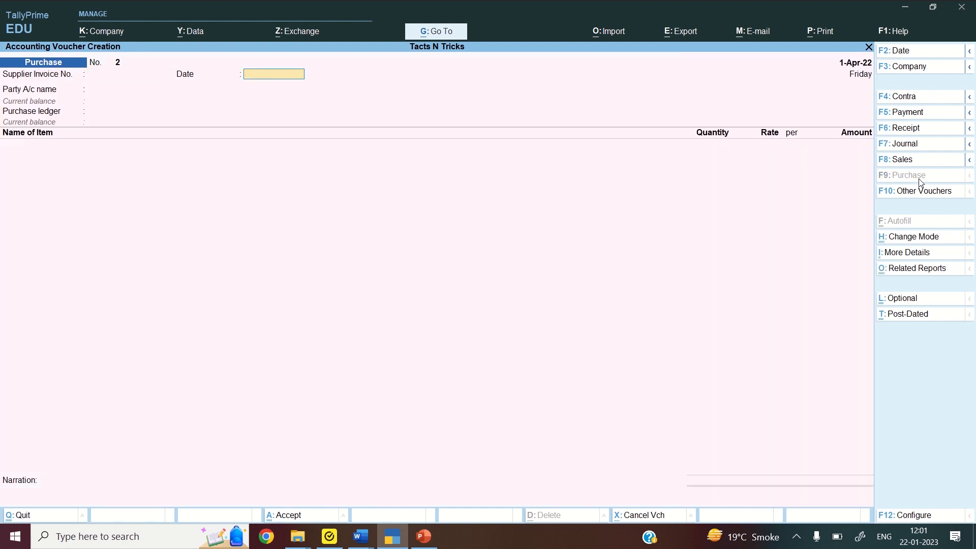
pyautogui.press('Return')
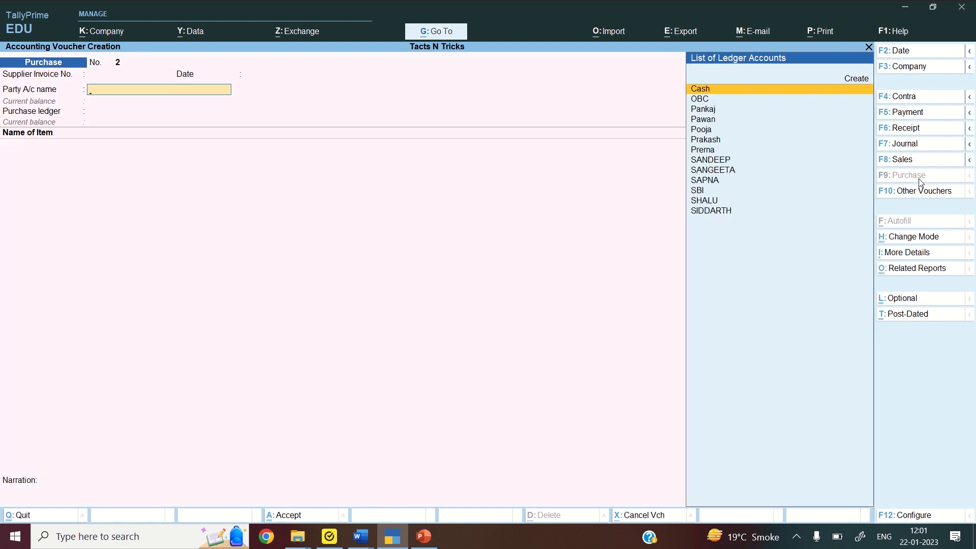
pyautogui.write('sang')
pyautogui.press('Return')
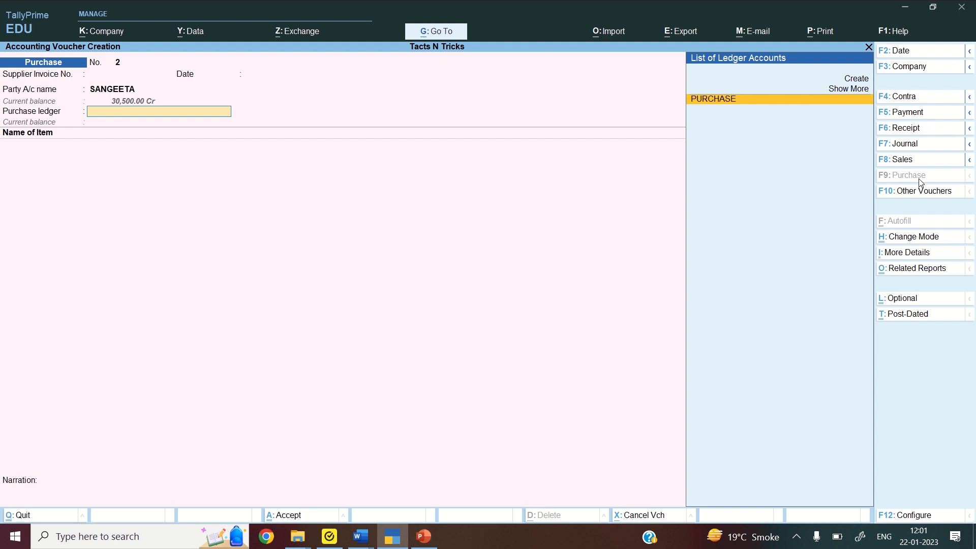
pyautogui.press('Return')
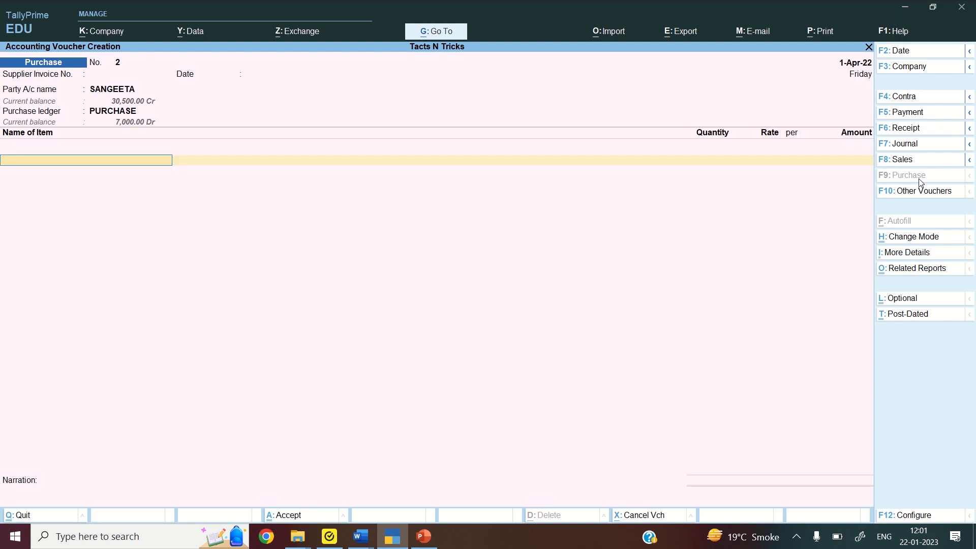
# Add 160 WOOLLEN SHIRTS at 1,000 (1,60,000) and save the voucher
pyautogui.write('WO')
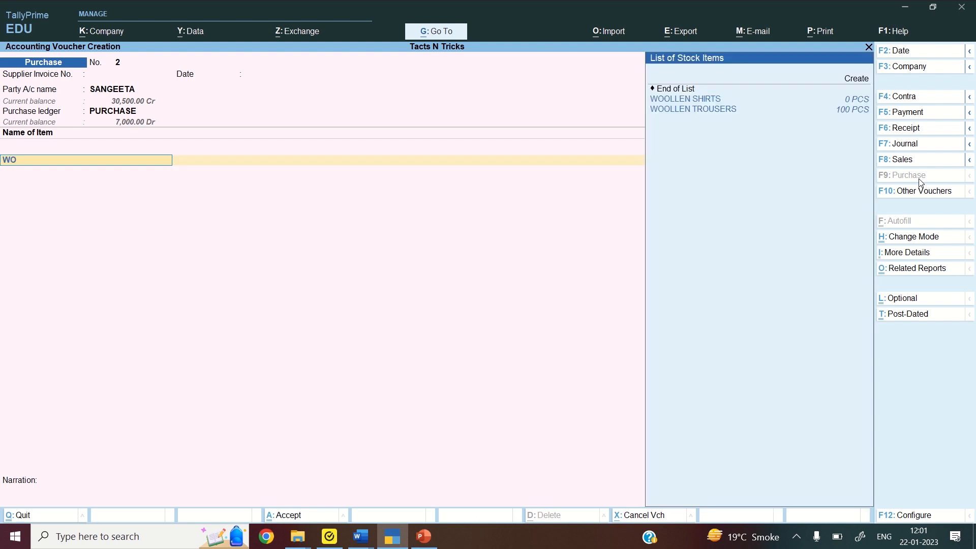
pyautogui.press('Down')
pyautogui.press('Return')
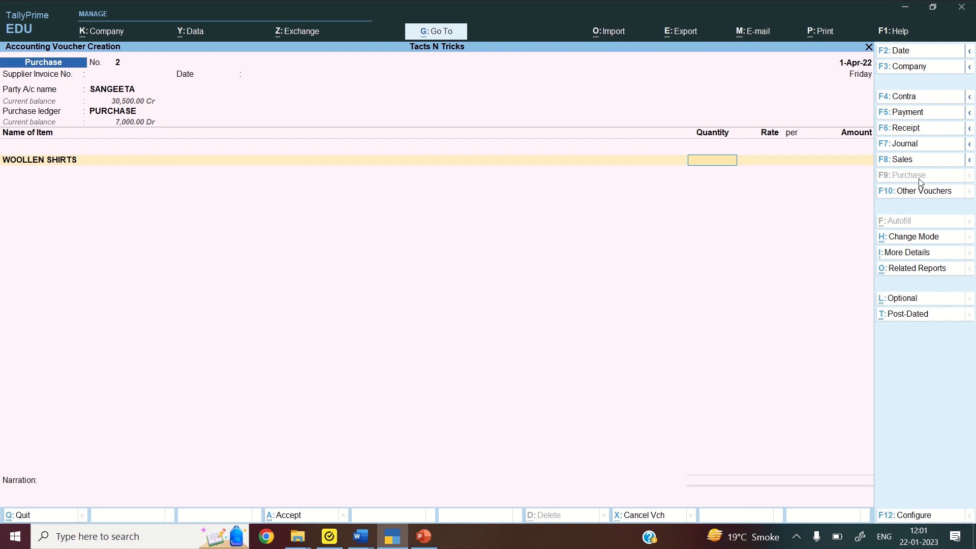
pyautogui.write('160')
pyautogui.press('Return')
pyautogui.press('Return')
pyautogui.press('Return')
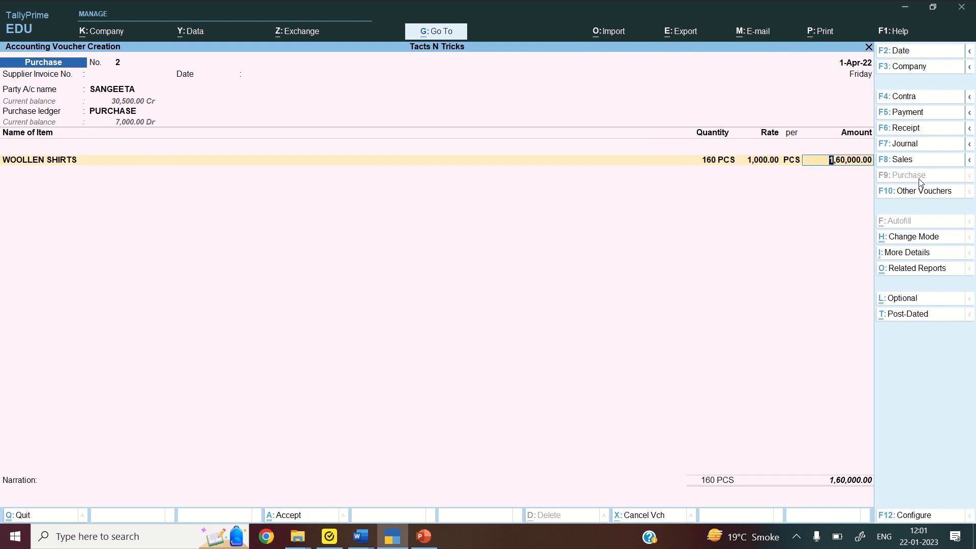
pyautogui.press('Return')
pyautogui.press('Return')
pyautogui.press('Return')
pyautogui.press('Return')
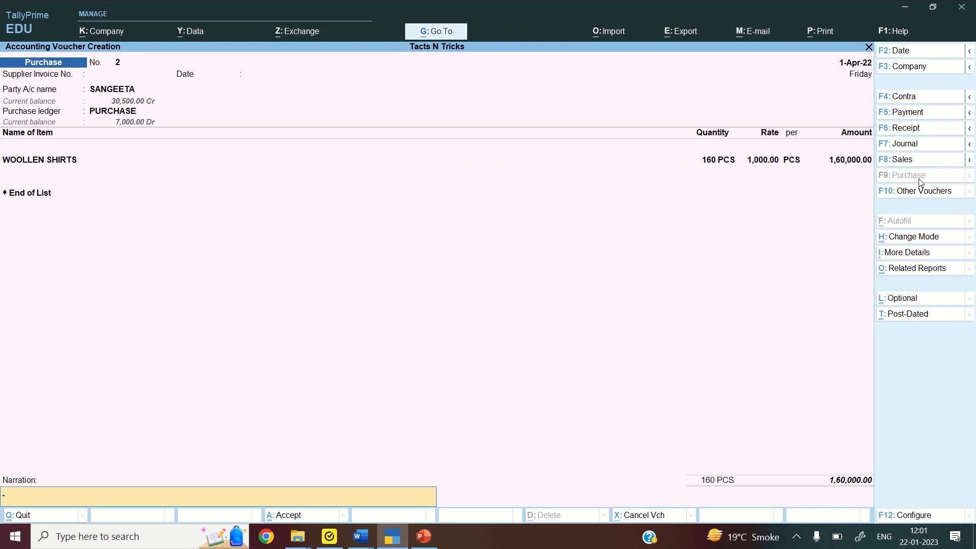
pyautogui.press('Return')
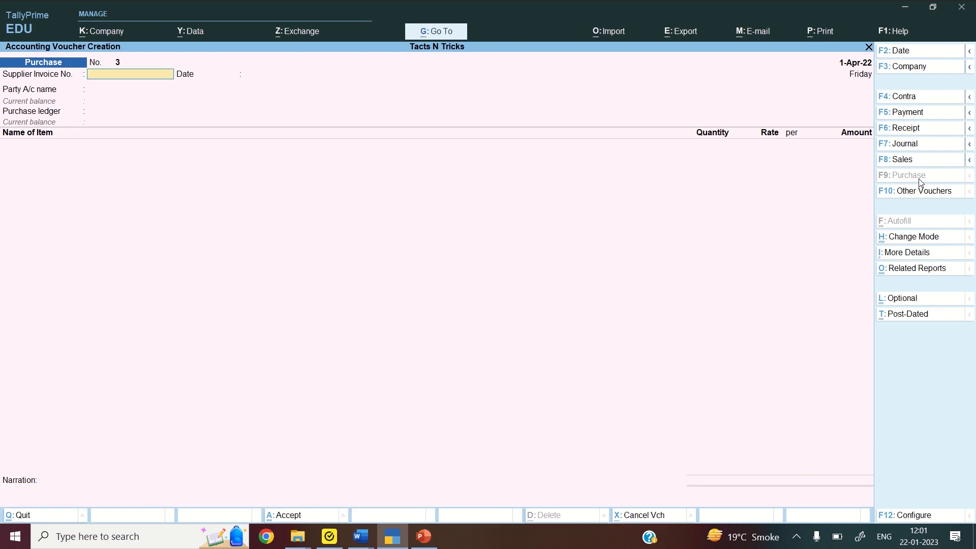
pyautogui.press('Return')
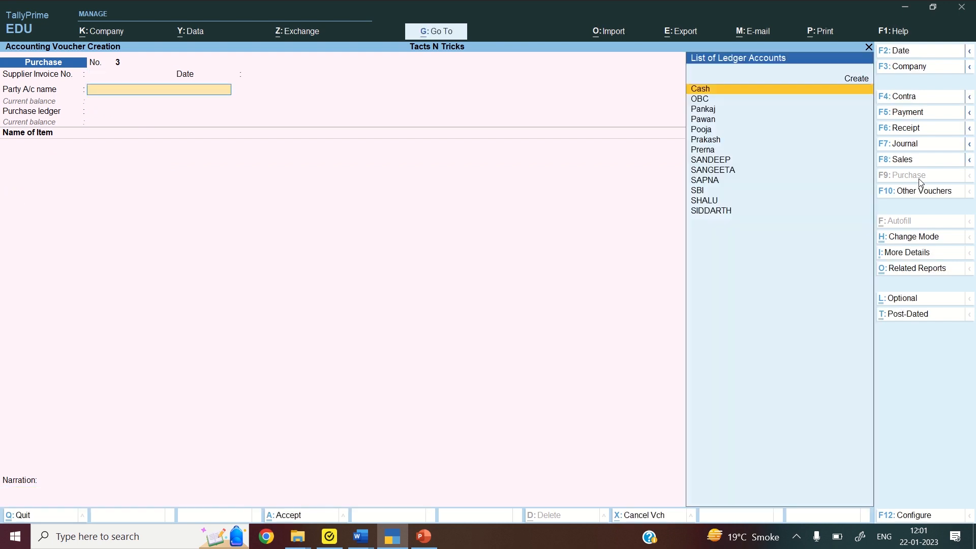
# Enter SAPNA as supplier with the PURCHASE ledger and COTTON SHIRTS as the item
pyautogui.write('SAPNA')
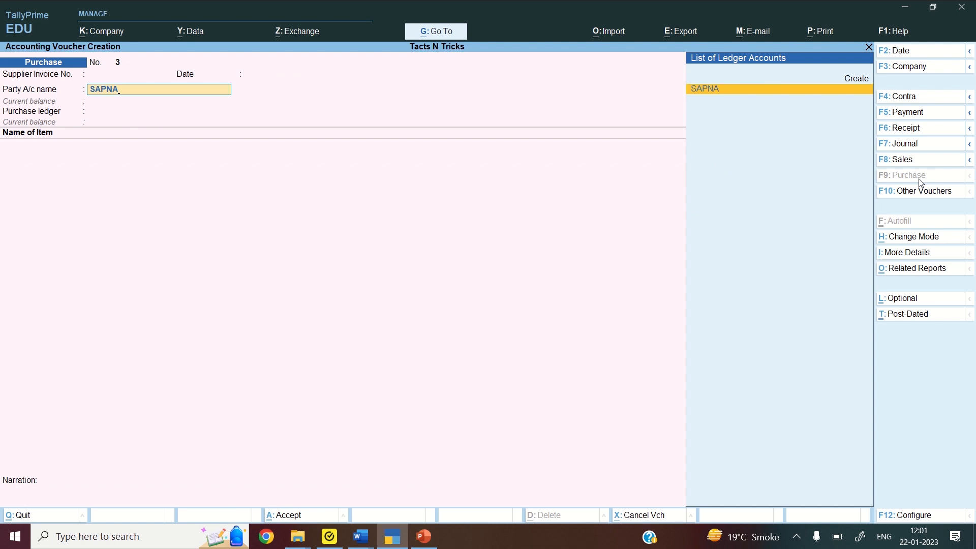
pyautogui.press('Return')
pyautogui.press('Return')
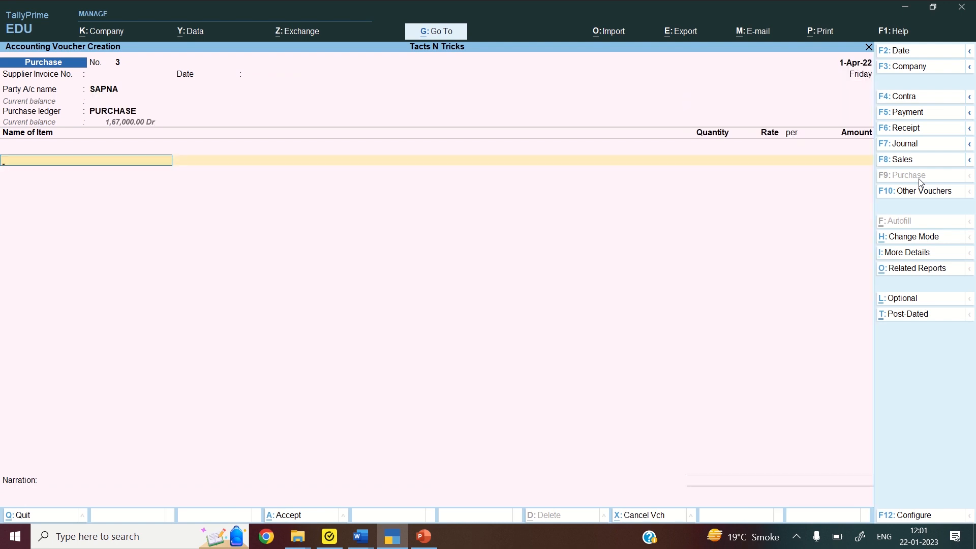
pyautogui.write('CO')
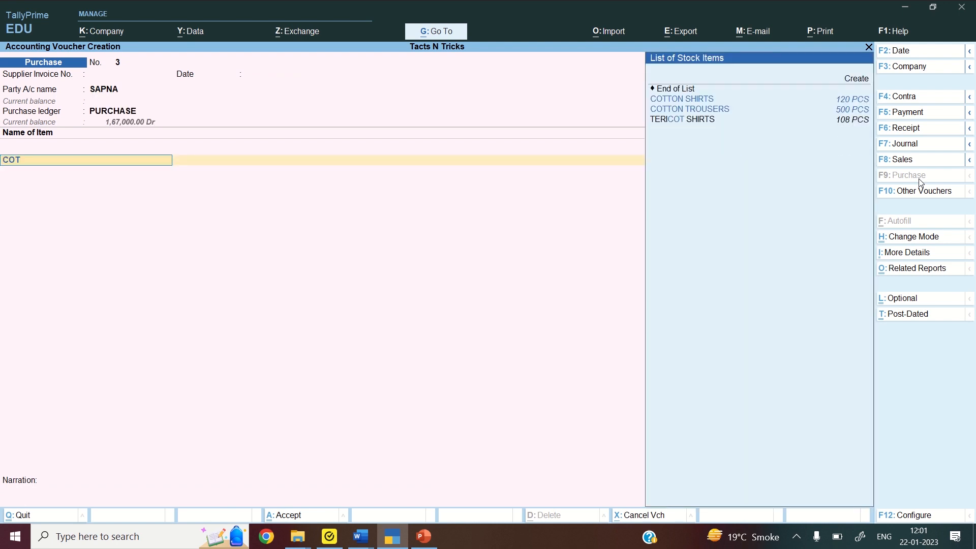
pyautogui.write('T')
pyautogui.press('Return')
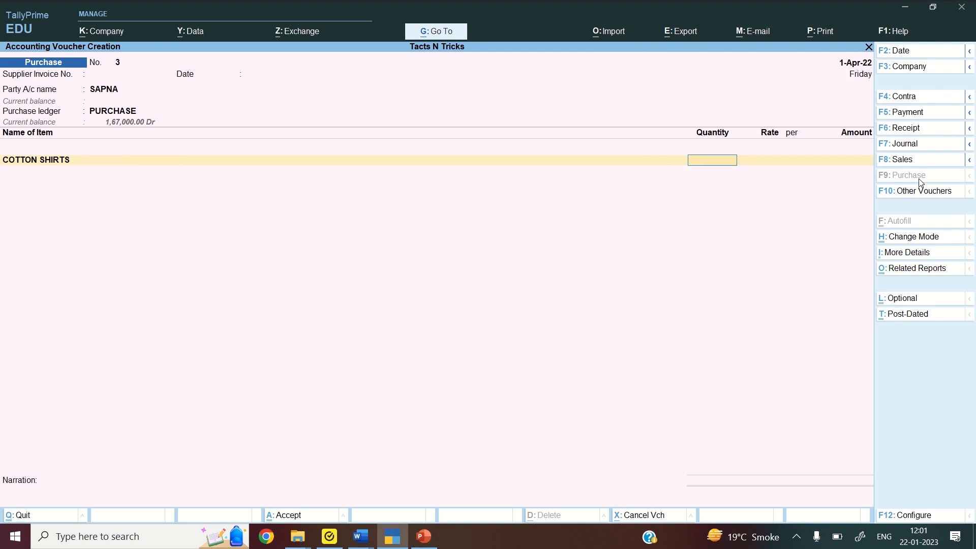
# Enter 200 pieces worth 2,00,000, save the voucher, and start a sales voucher
pyautogui.write('200')
pyautogui.press('Return')
pyautogui.press('Return')
pyautogui.press('Return')
pyautogui.write('2')
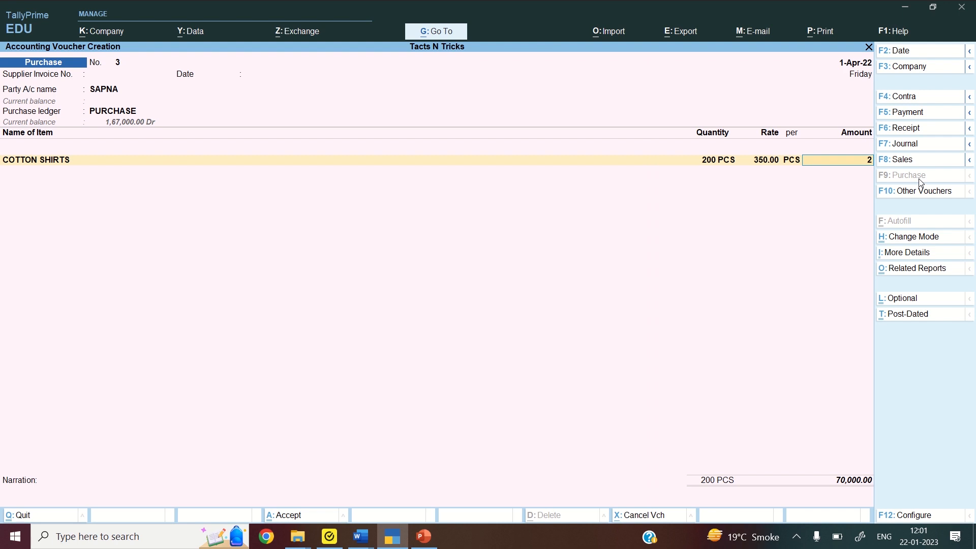
pyautogui.write(',00,00000')
pyautogui.press('Return')
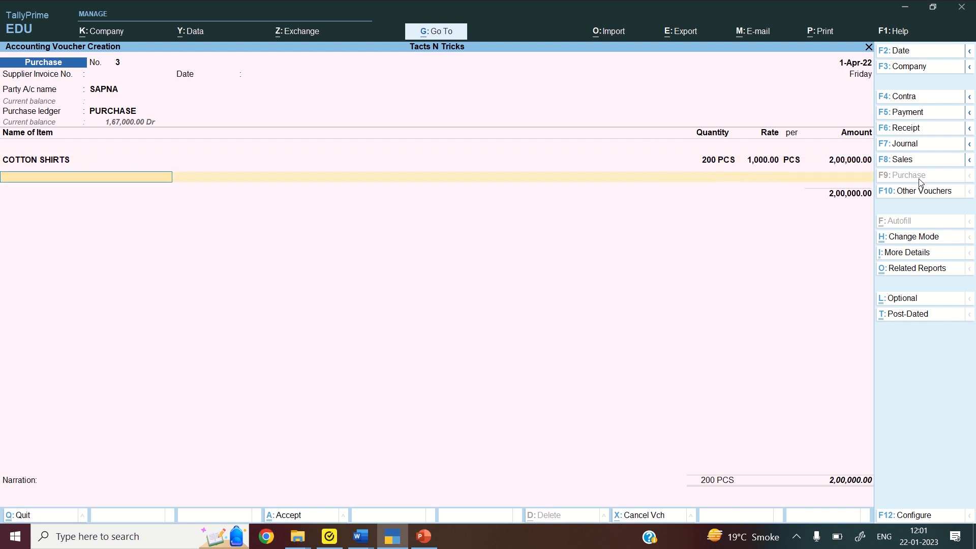
pyautogui.press('Return')
pyautogui.press('Return')
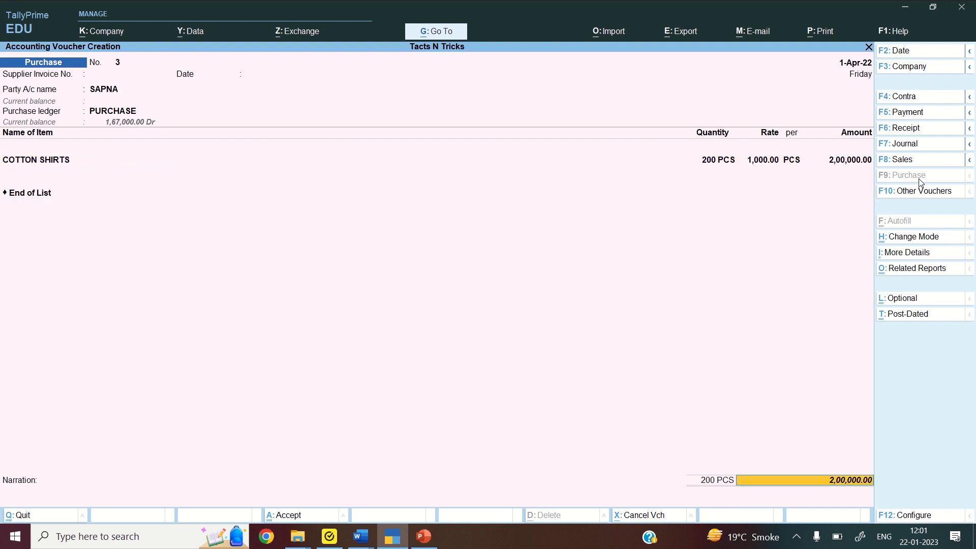
pyautogui.press('Return')
pyautogui.press('Return')
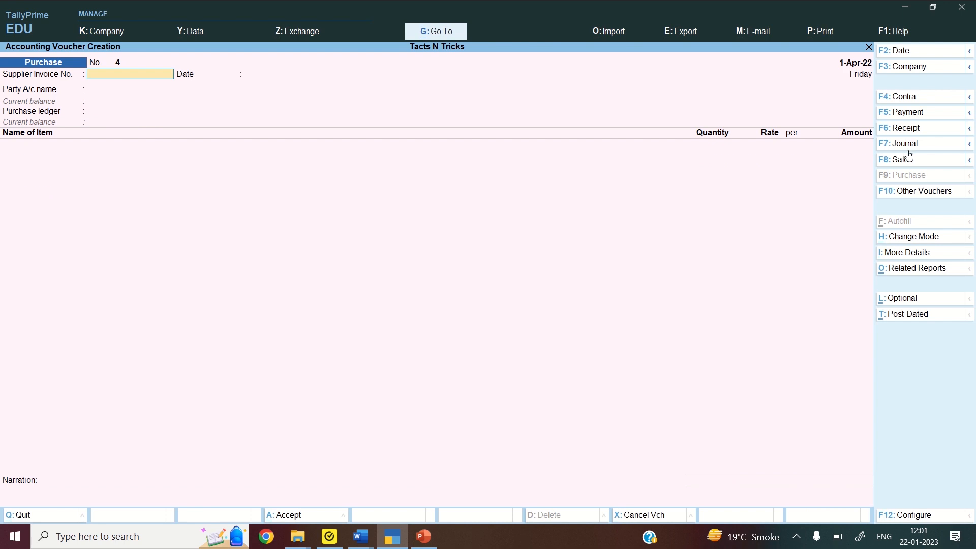
pyautogui.click(899, 168)
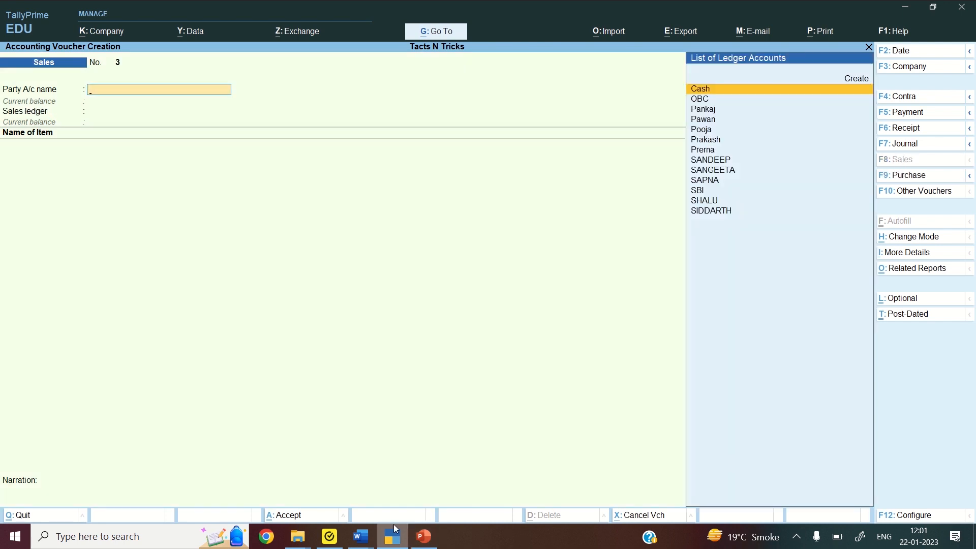
# Close the B_com_tally I sem Sum 1 document and view entry 9, Pooja to Sales 171000
pyautogui.moveTo(361, 536)
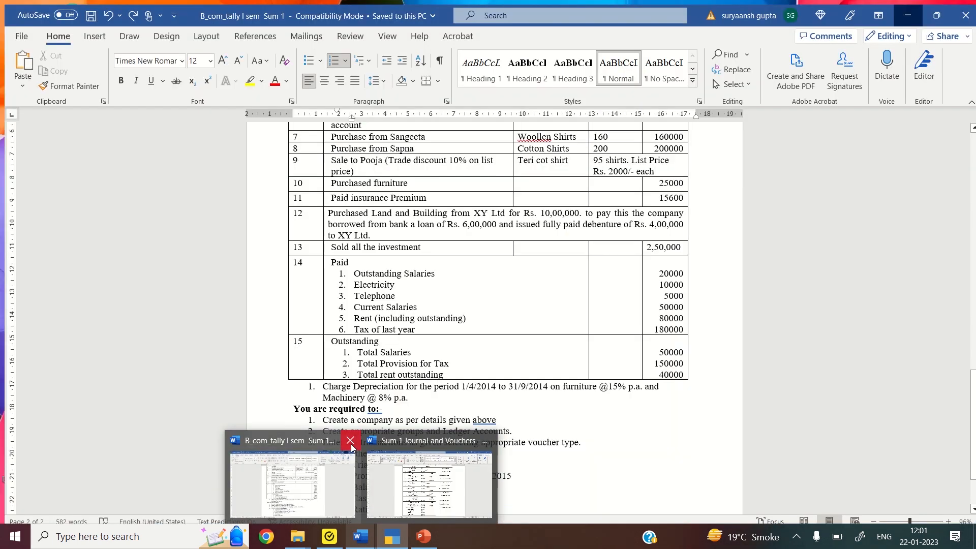
pyautogui.click(351, 442)
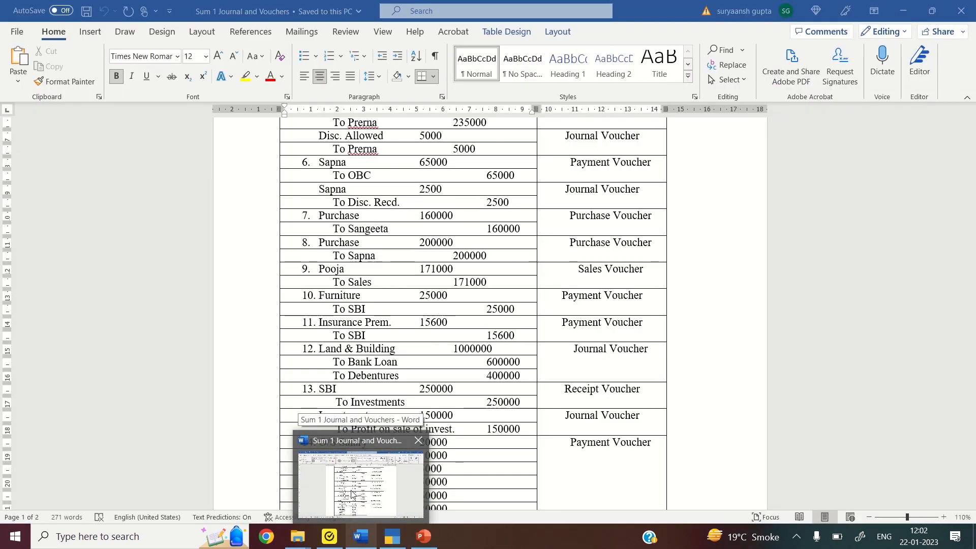
pyautogui.click(352, 493)
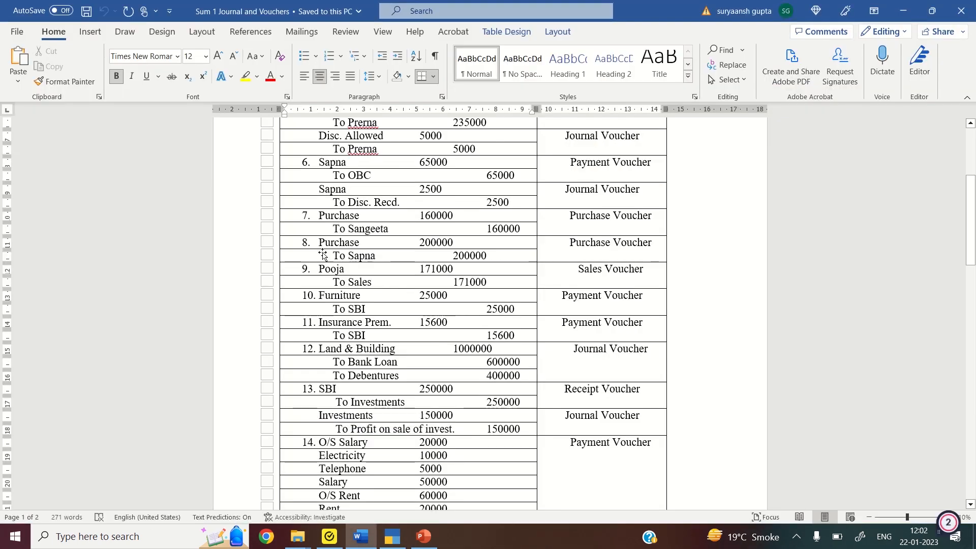
pyautogui.click(333, 268)
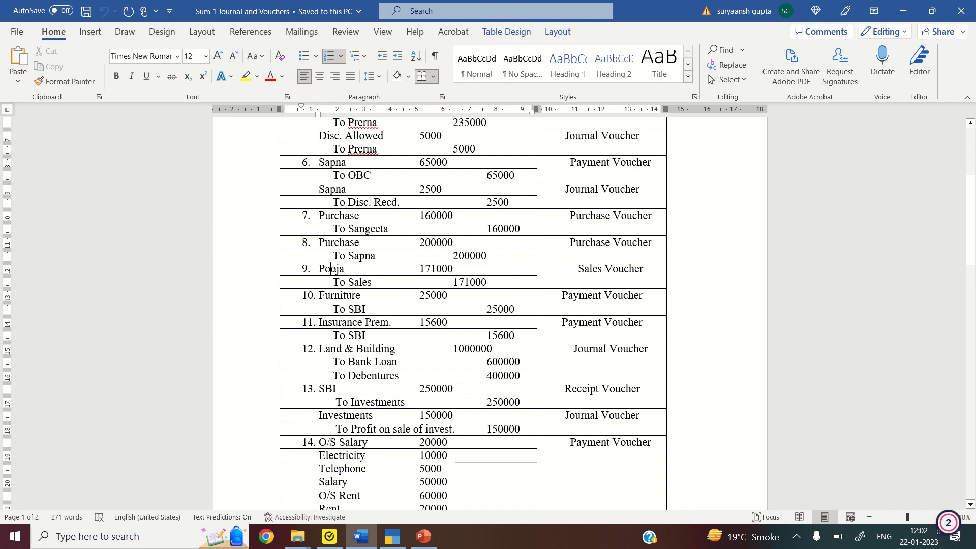
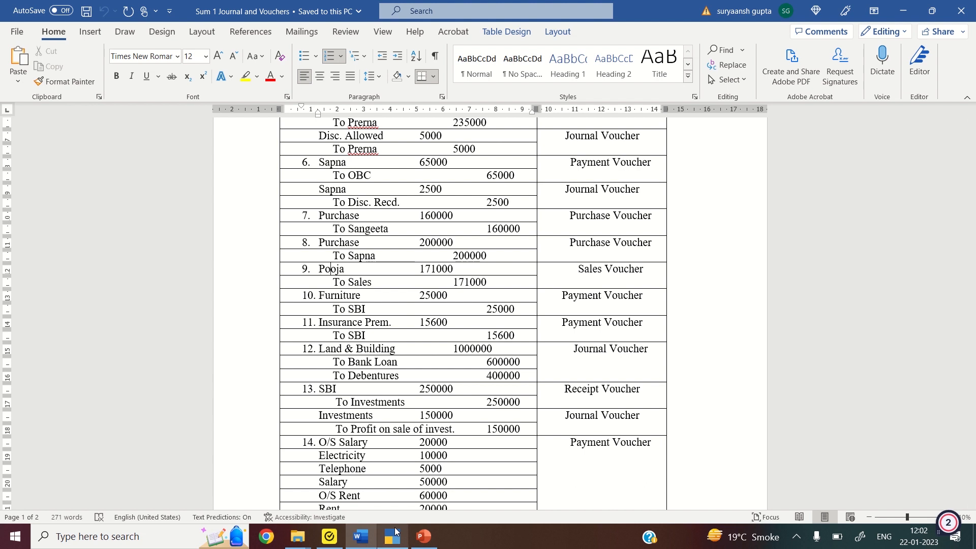
# Return to TallyPrime's blank Sales voucher No. 3
pyautogui.click(395, 531)
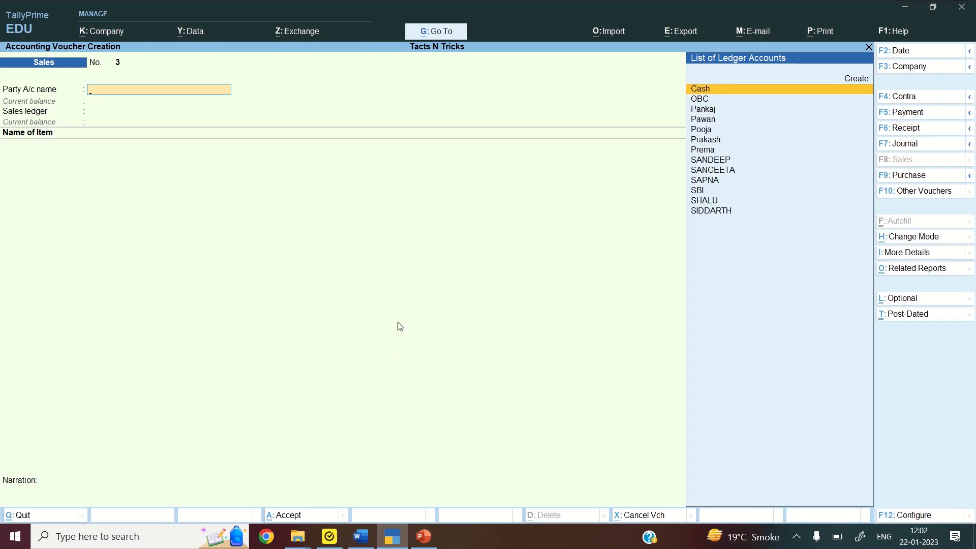
# Enter a sale to Pooja on SALES of 95 TERICOT SHIRTS at 1,800 each
pyautogui.write('POOJA')
pyautogui.press('Return')
pyautogui.press('Return')
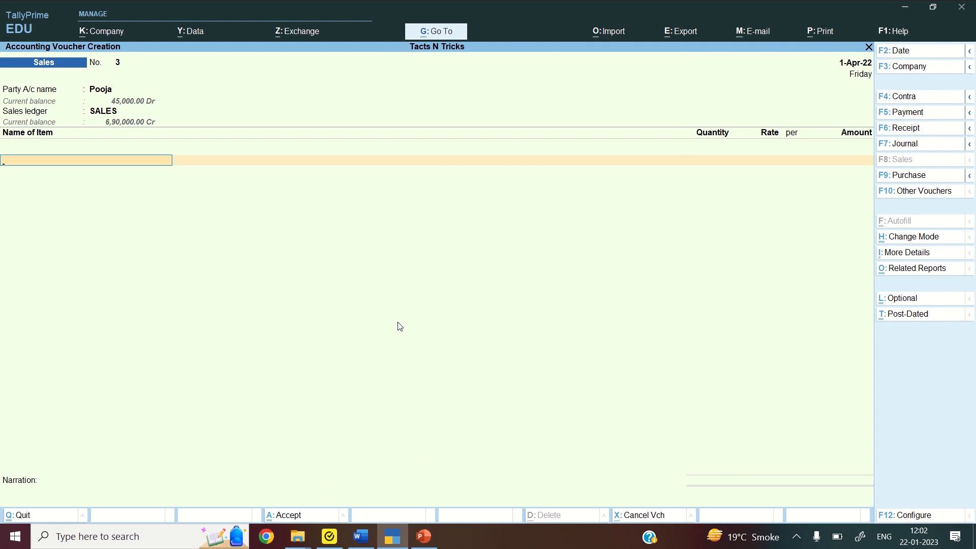
pyautogui.write('TER')
pyautogui.press('Return')
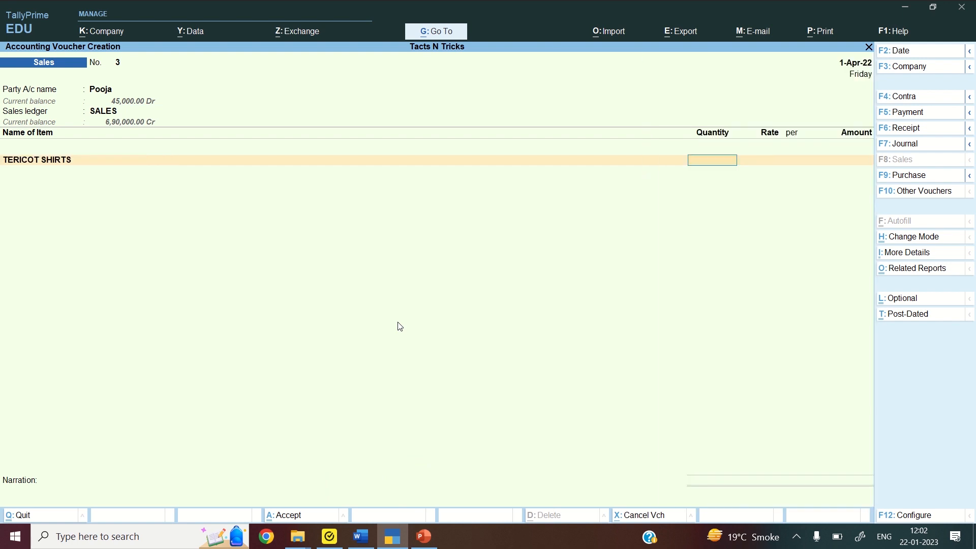
pyautogui.write('95')
pyautogui.press('Return')
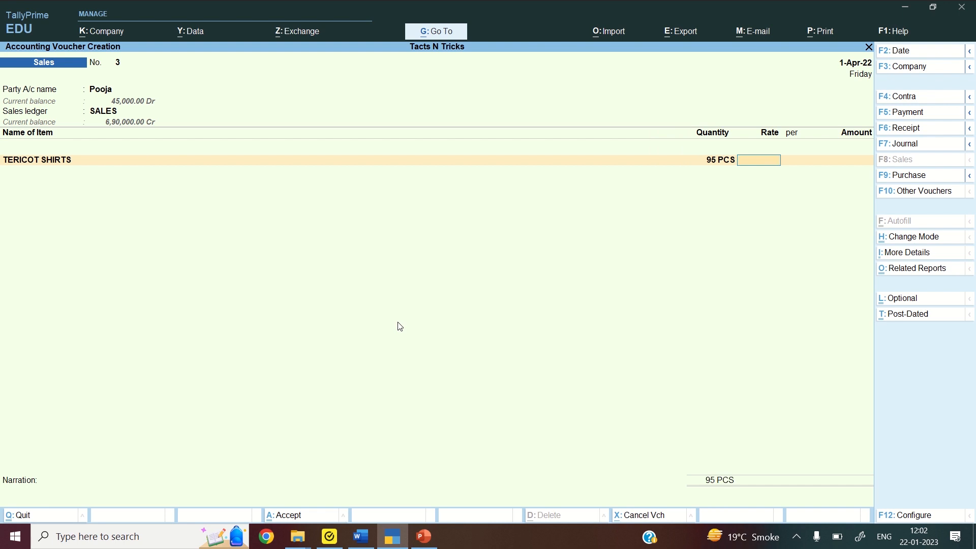
pyautogui.write('1800')
pyautogui.press('Return')
pyautogui.press('Return')
pyautogui.press('Return')
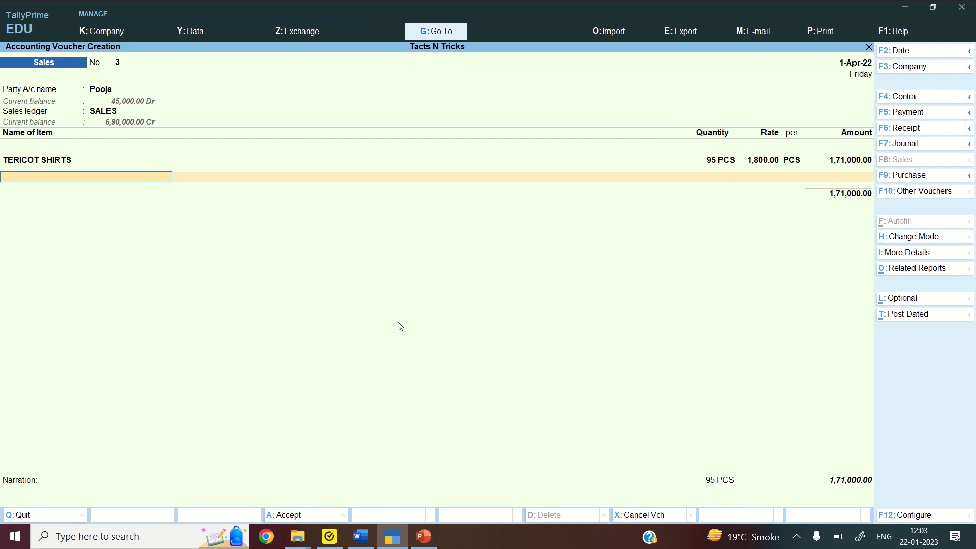
# Complete and save the 1,71,000 sales voucher, then bring back the Word list
pyautogui.press('Return')
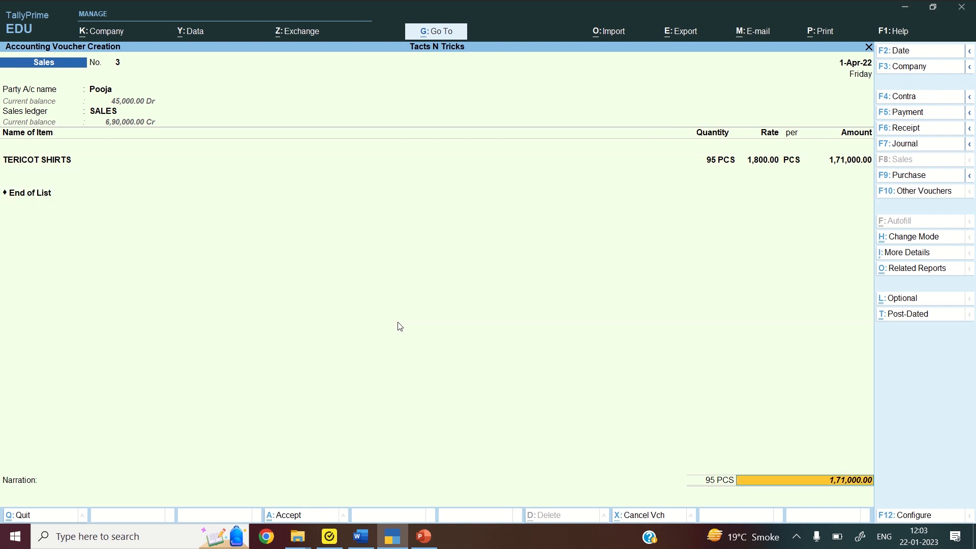
pyautogui.press('Return')
pyautogui.press('Return')
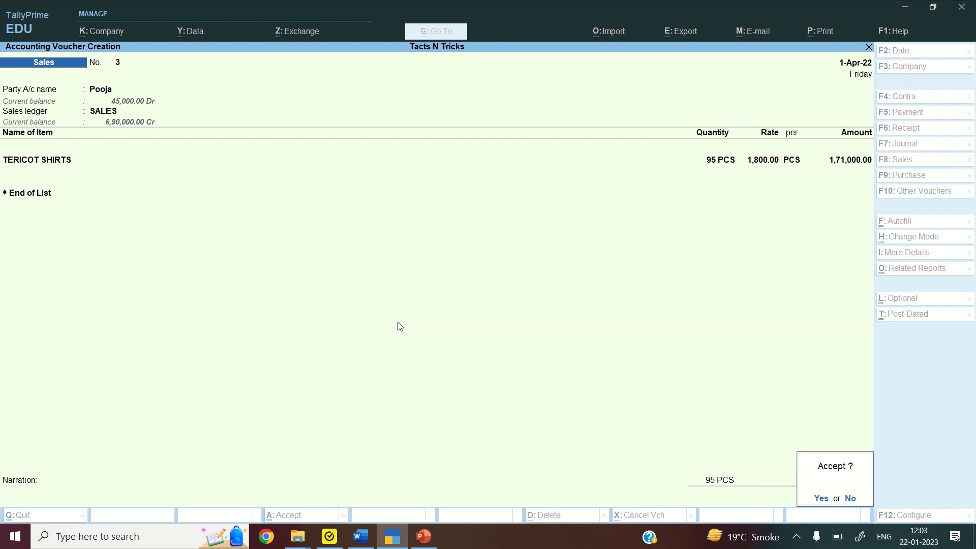
pyautogui.press('Return')
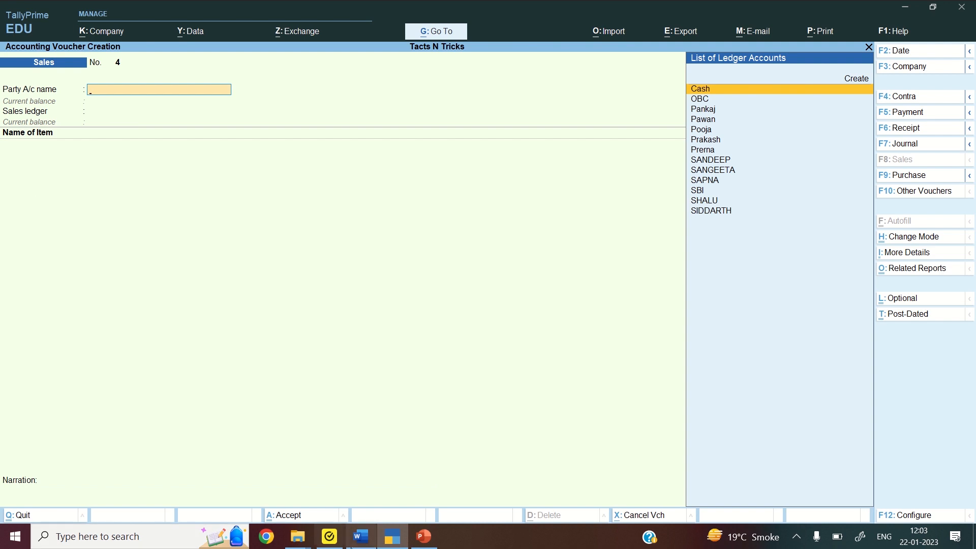
pyautogui.click(363, 542)
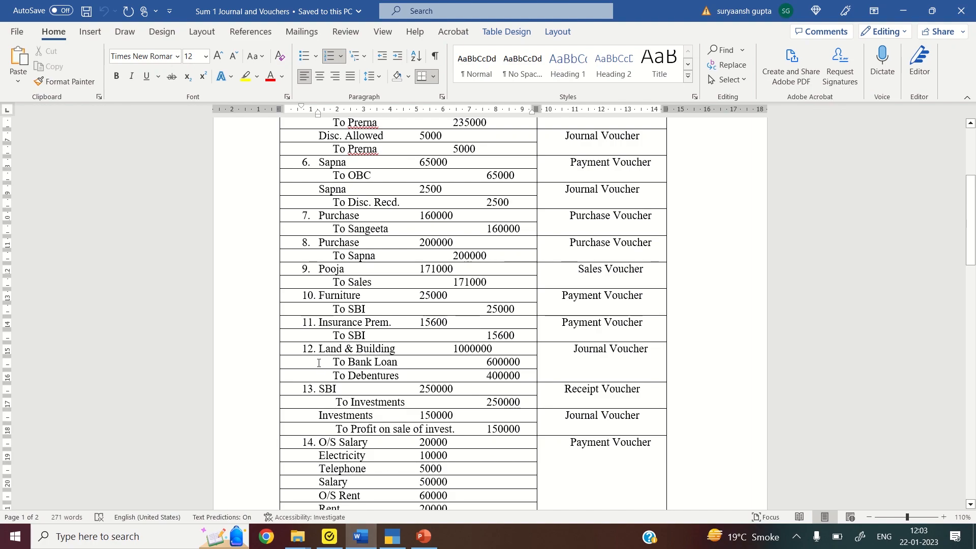
# Mark the Furniture 'To SBI' entry in Word, then return to TallyPrime
pyautogui.click(344, 305)
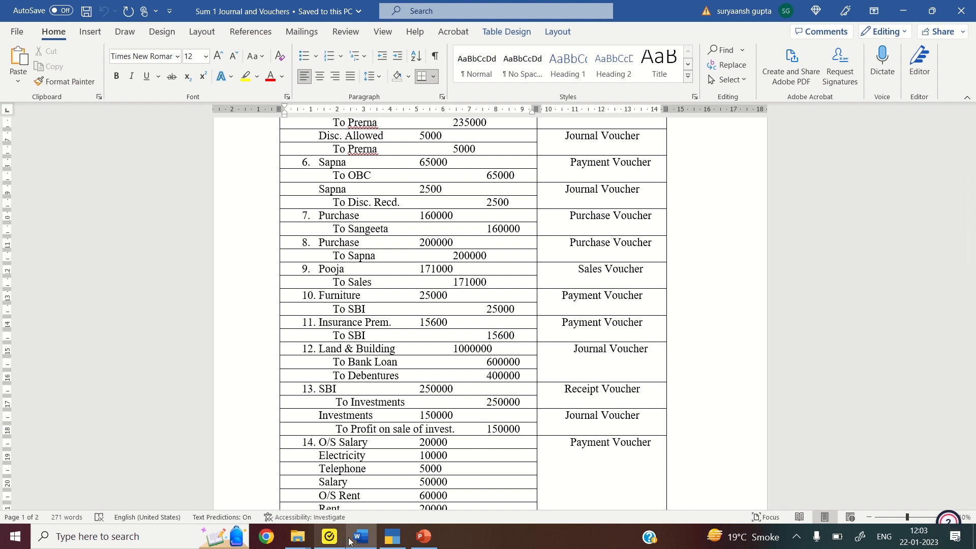
pyautogui.click(400, 540)
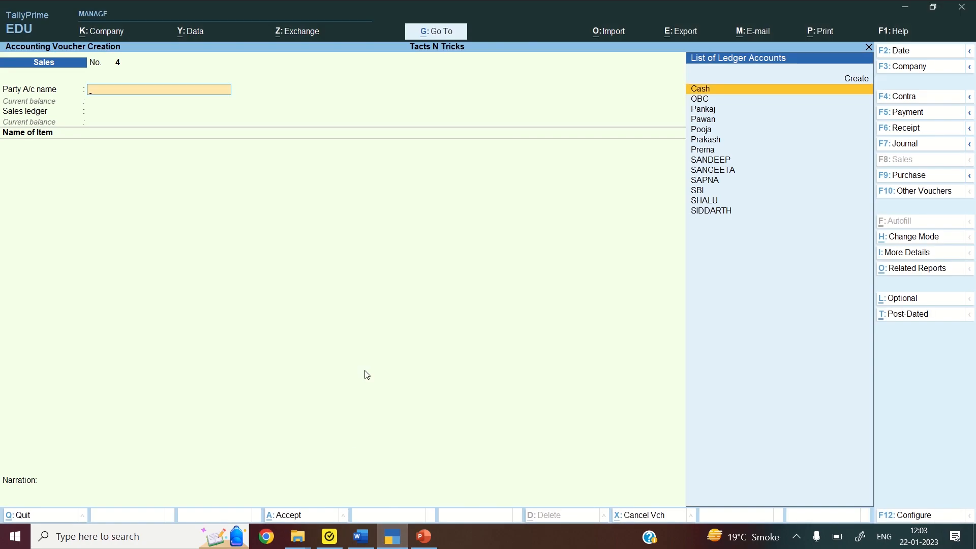
# Enter a payment voucher debiting Furniture 25,000 and crediting SBI by cheque
pyautogui.click(916, 114)
pyautogui.write('FUR')
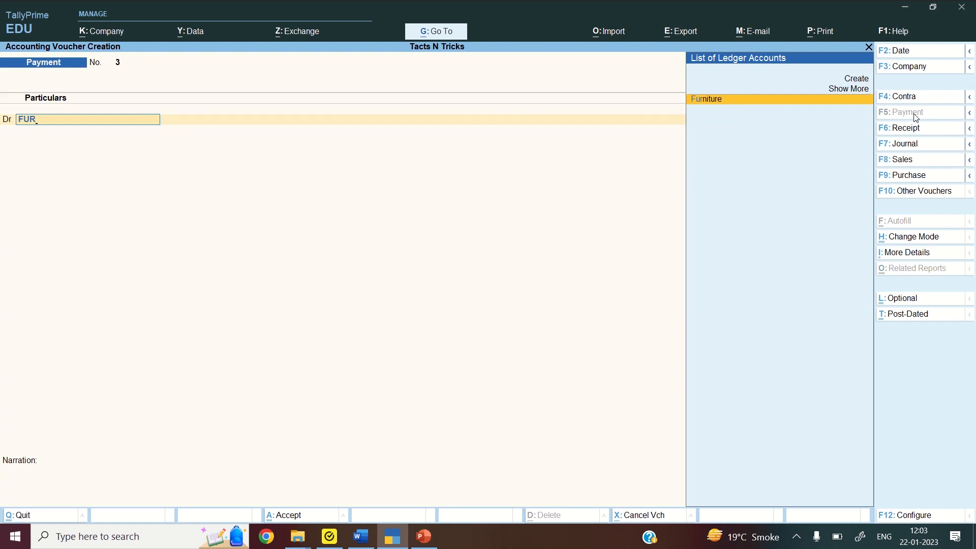
pyautogui.press('Return')
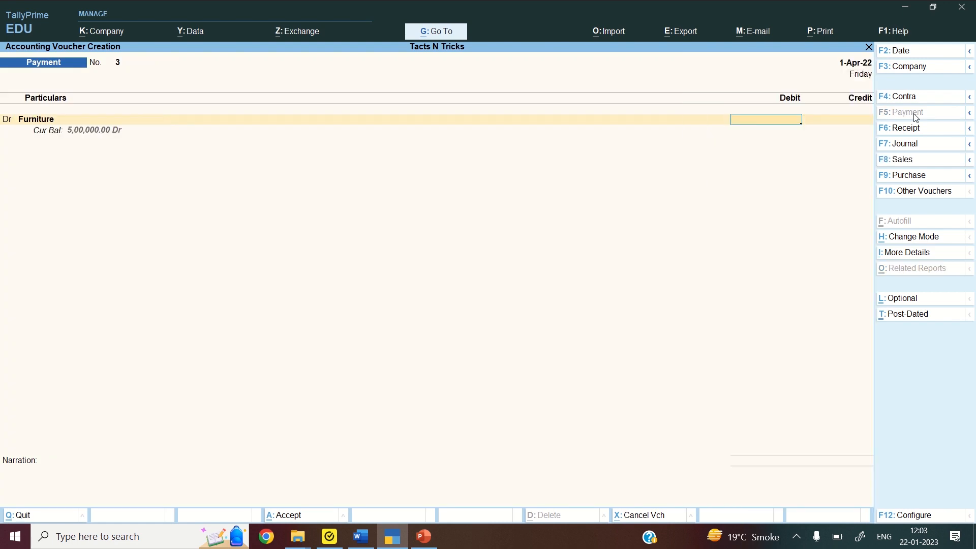
pyautogui.write('25000')
pyautogui.press('Return')
pyautogui.write('SBI')
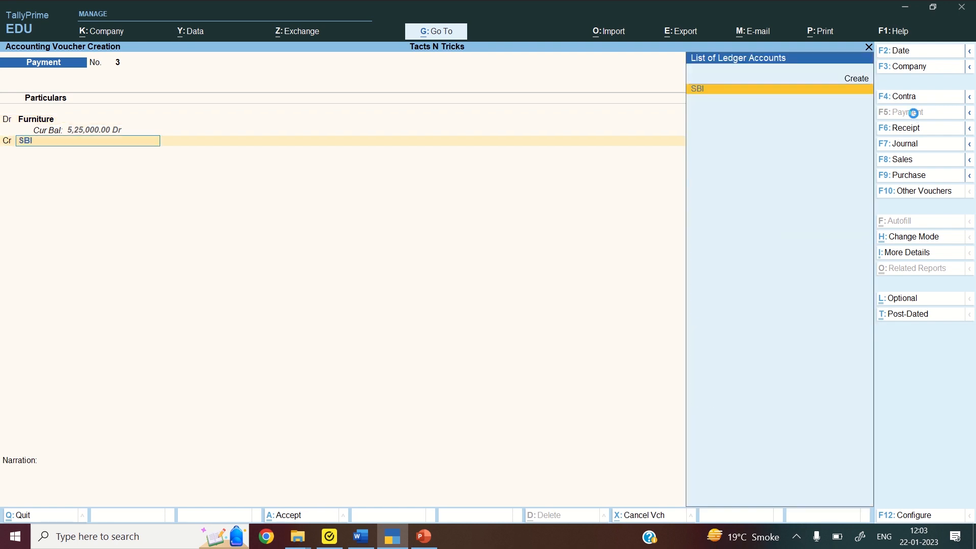
pyautogui.press('Return')
pyautogui.press('Return')
pyautogui.press('Return')
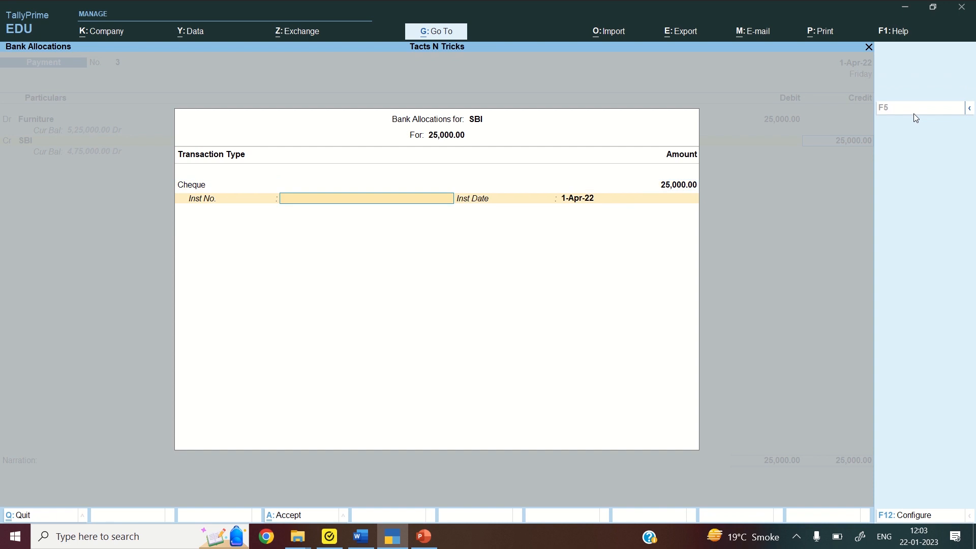
pyautogui.press('Return')
pyautogui.press('Return')
pyautogui.press('Return')
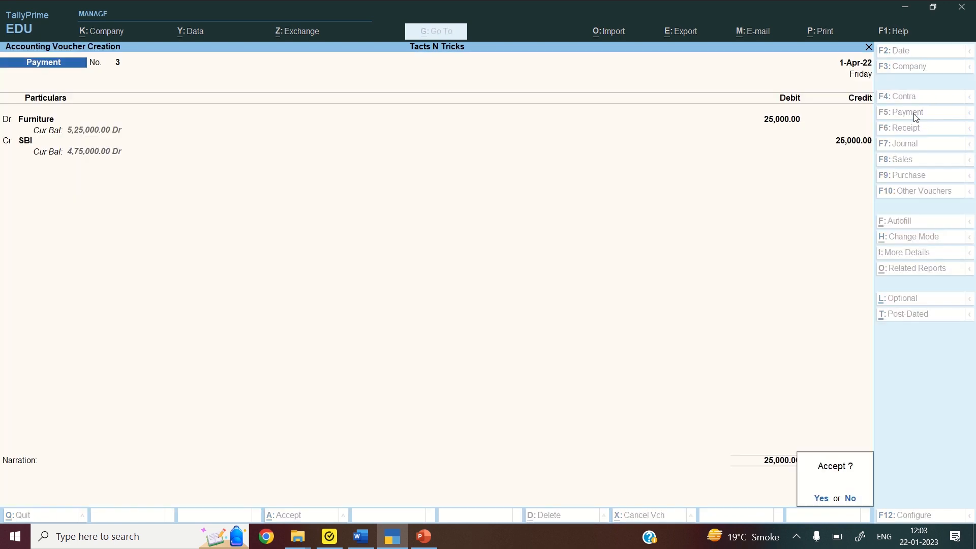
pyautogui.press('Return')
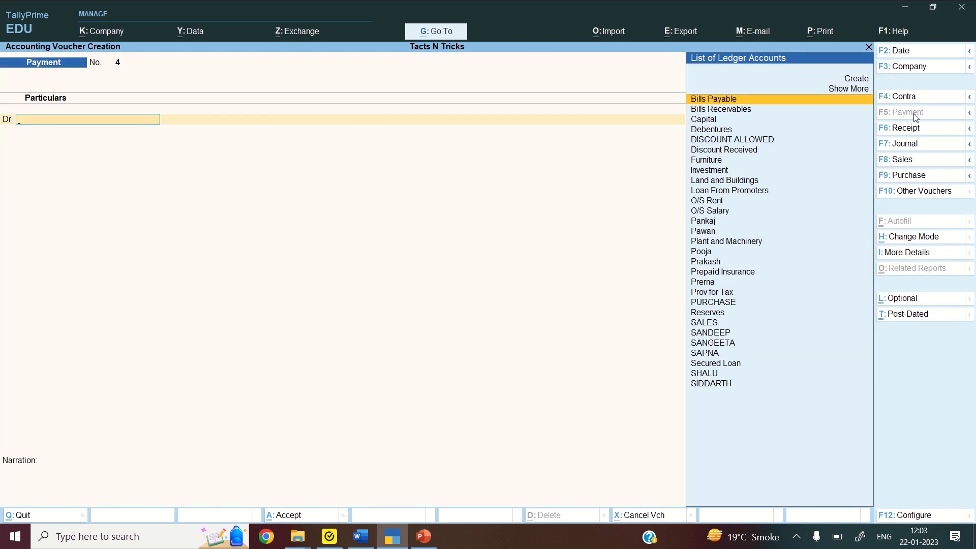
# Create an INSURANCE PREMIUM ledger under Indirect Expenses from within the payment voucher
pyautogui.write('IN')
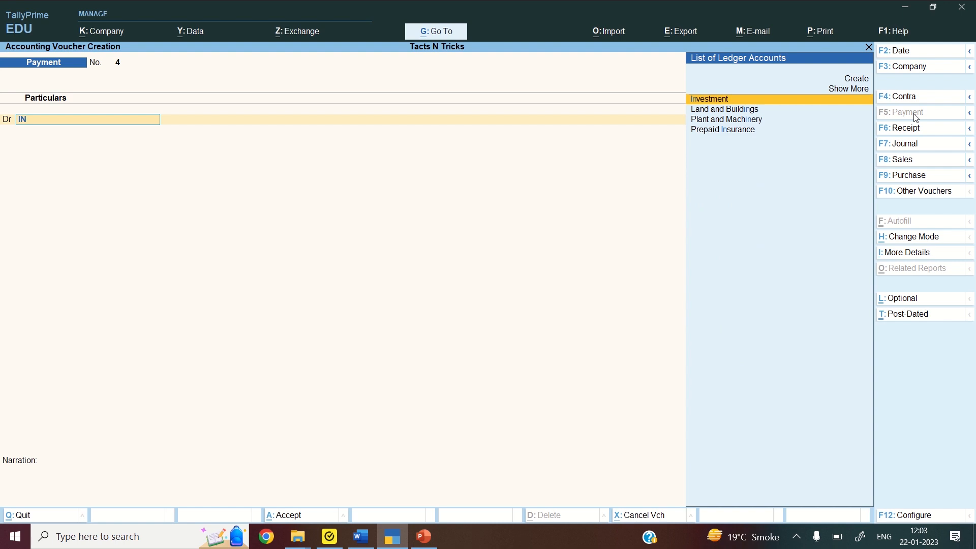
pyautogui.press('BackSpace')
pyautogui.press('BackSpace')
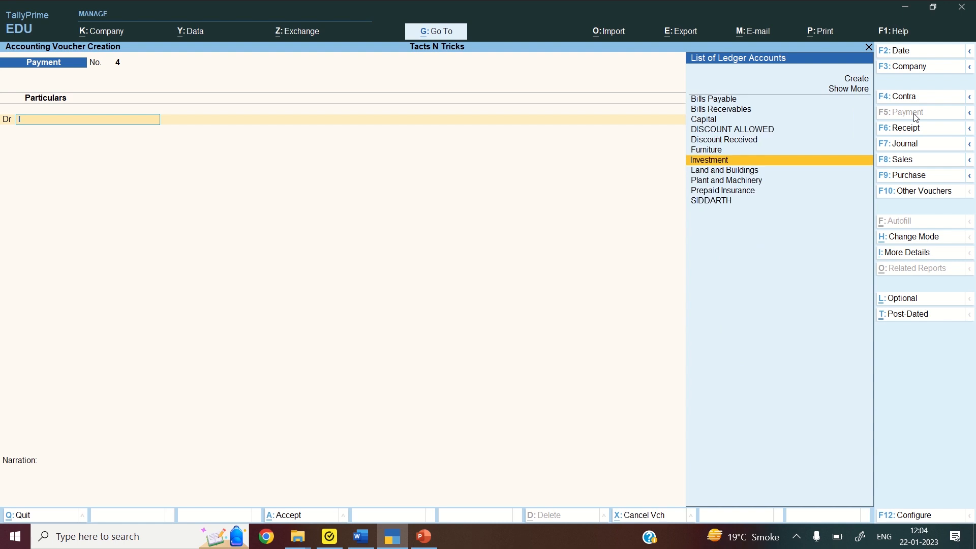
pyautogui.press('alt')
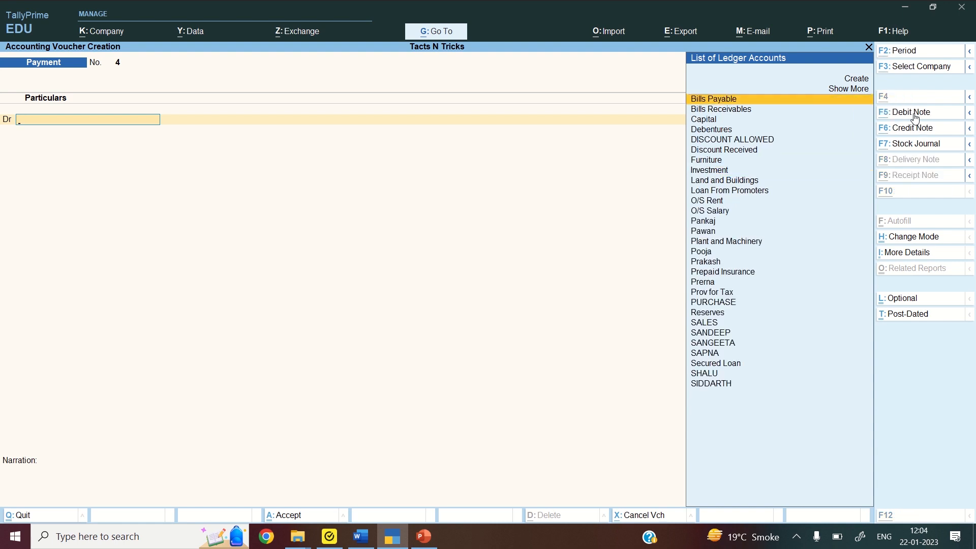
pyautogui.hotkey('alt', 'c')
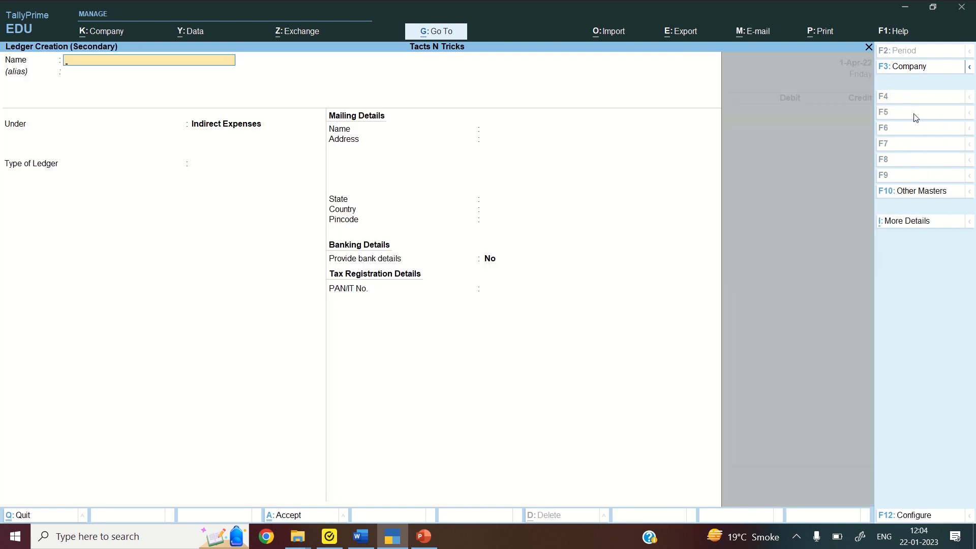
pyautogui.write('INSURANCE PREMIUM')
pyautogui.press('Return')
pyautogui.press('Return')
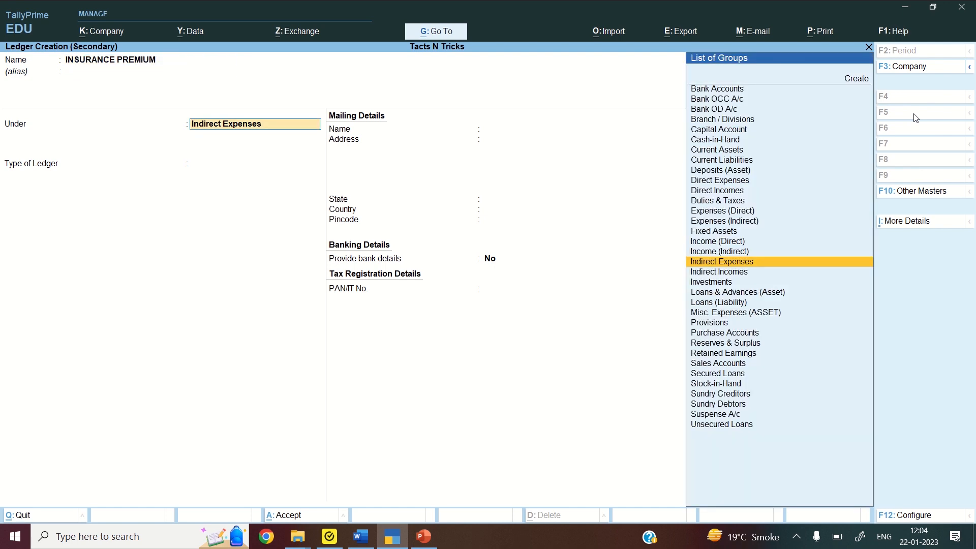
pyautogui.press('Return')
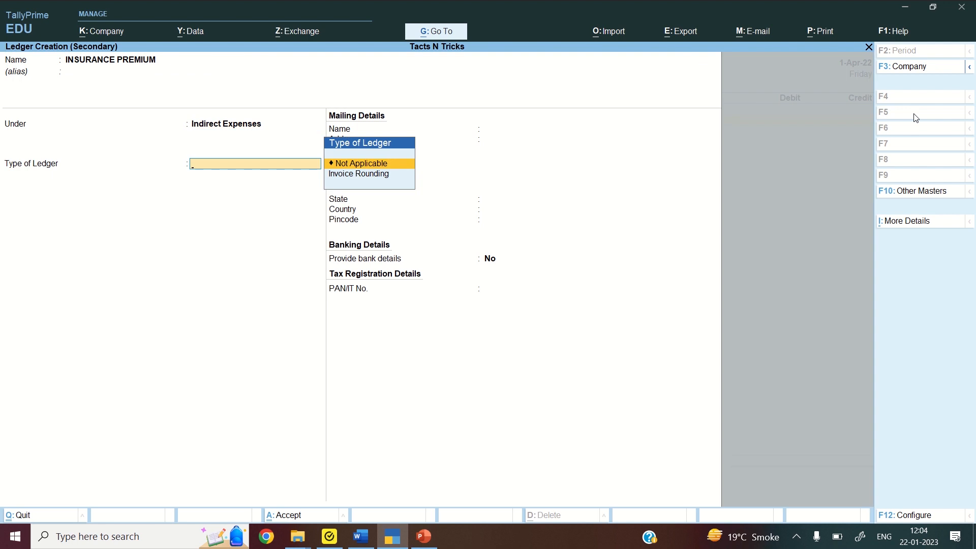
pyautogui.press('ctrl')
pyautogui.hotkey('ctrl', 'a')
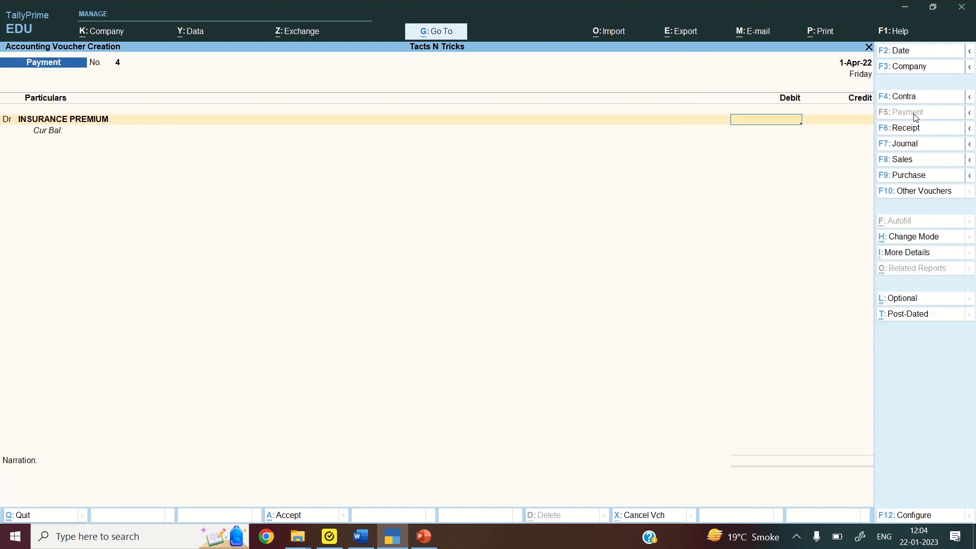
# Debit INSURANCE PREMIUM 15,600, credit SBI by cheque, then switch to the Word list
pyautogui.write('15,600')
pyautogui.press('Return')
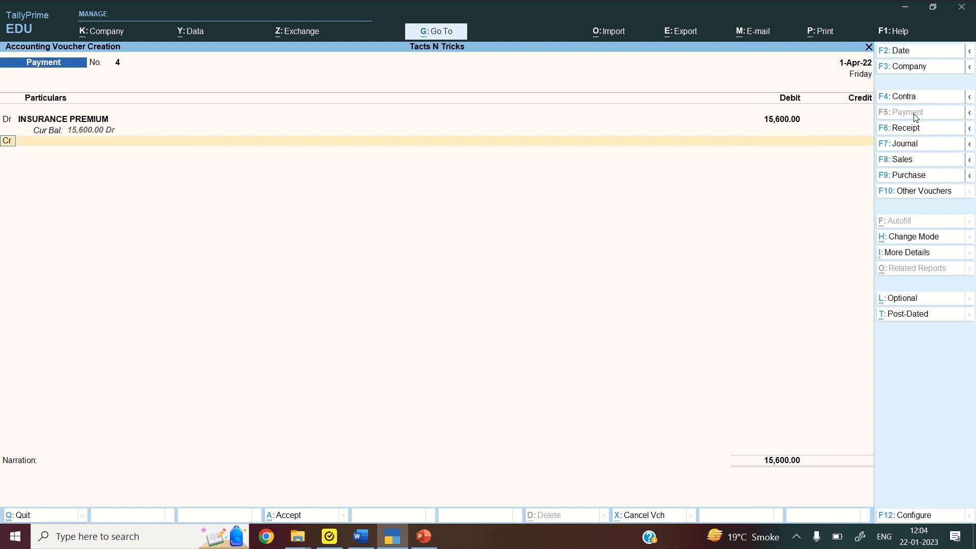
pyautogui.press('Return')
pyautogui.write('SBI')
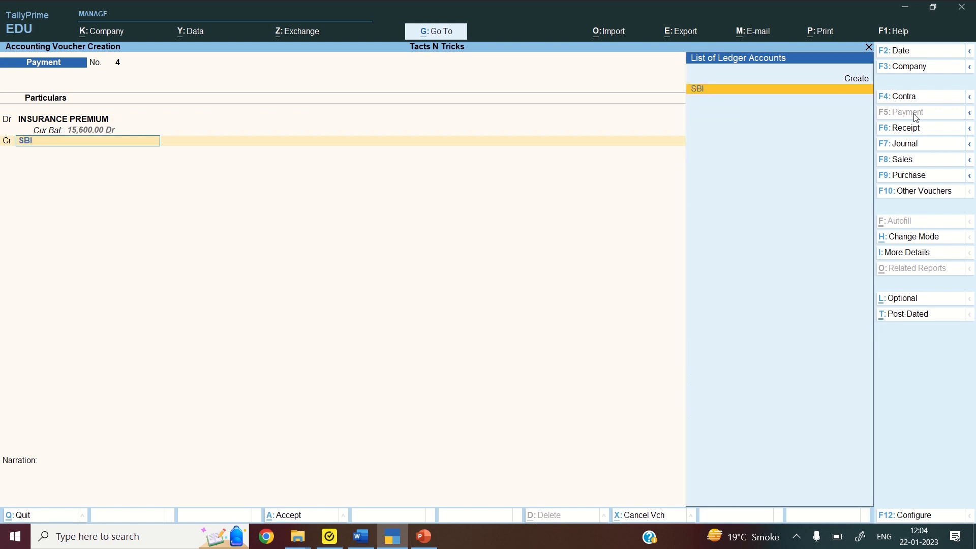
pyautogui.press('Return')
pyautogui.press('Return')
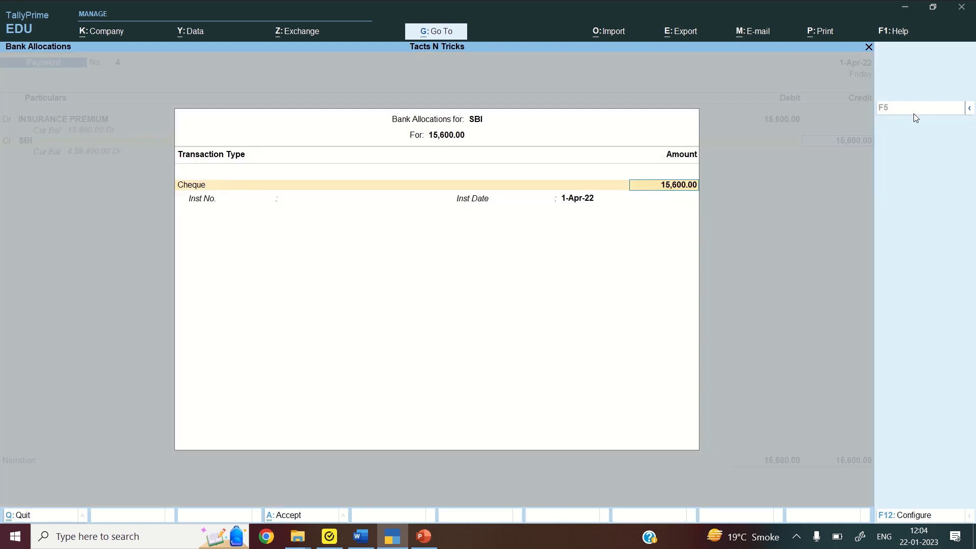
pyautogui.press('Return')
pyautogui.press('Return')
pyautogui.press('Return')
pyautogui.press('Return')
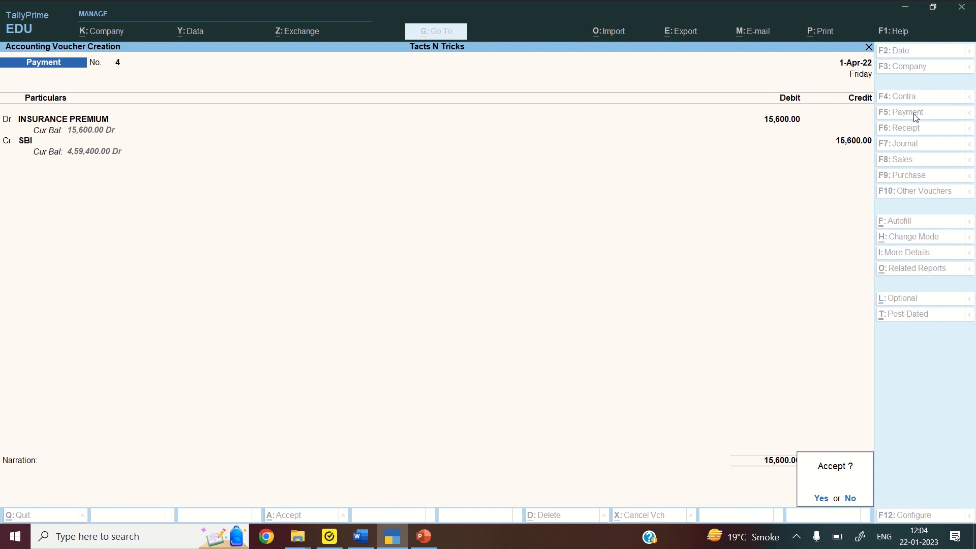
pyautogui.press('Return')
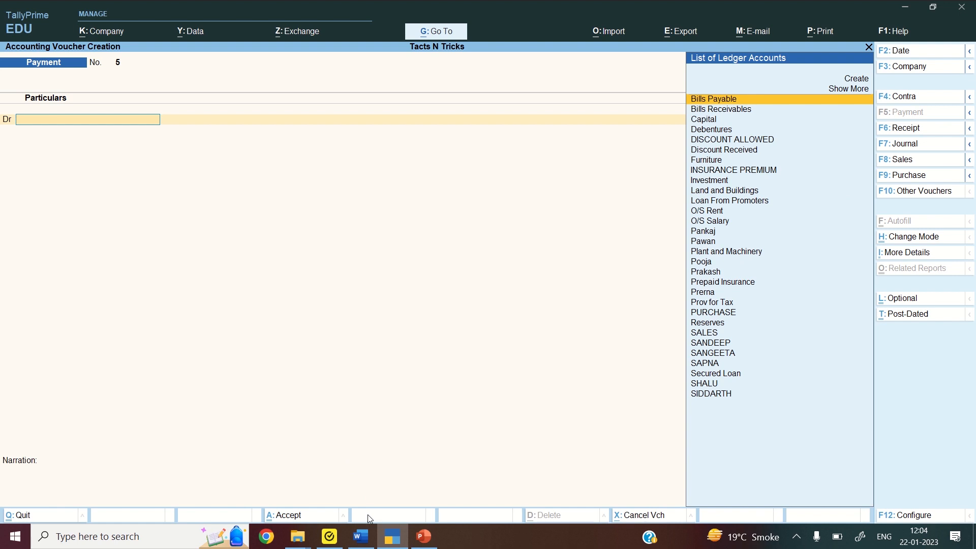
pyautogui.click(368, 534)
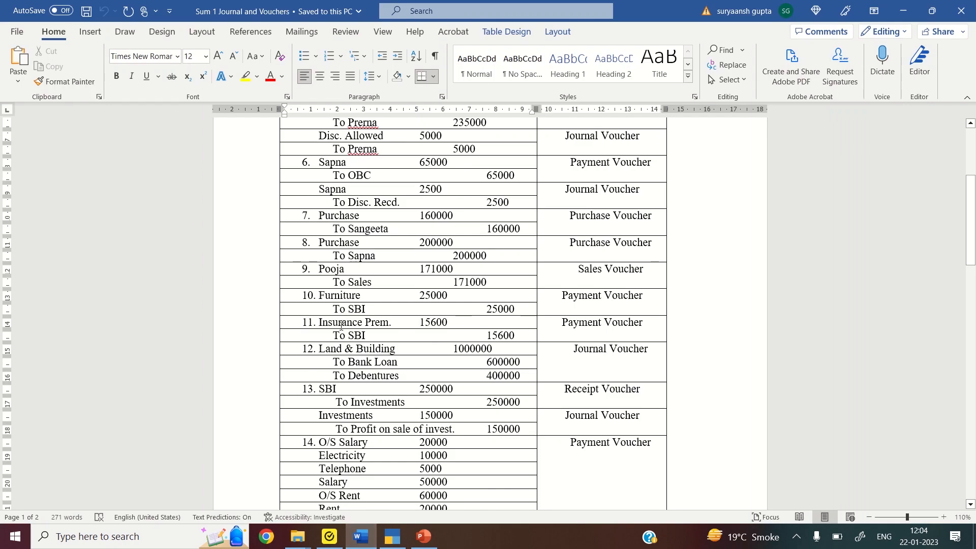
# Read entry 12's Land & Building, Bank Loan and Debentures lines, then return to TallyPrime
pyautogui.click(325, 349)
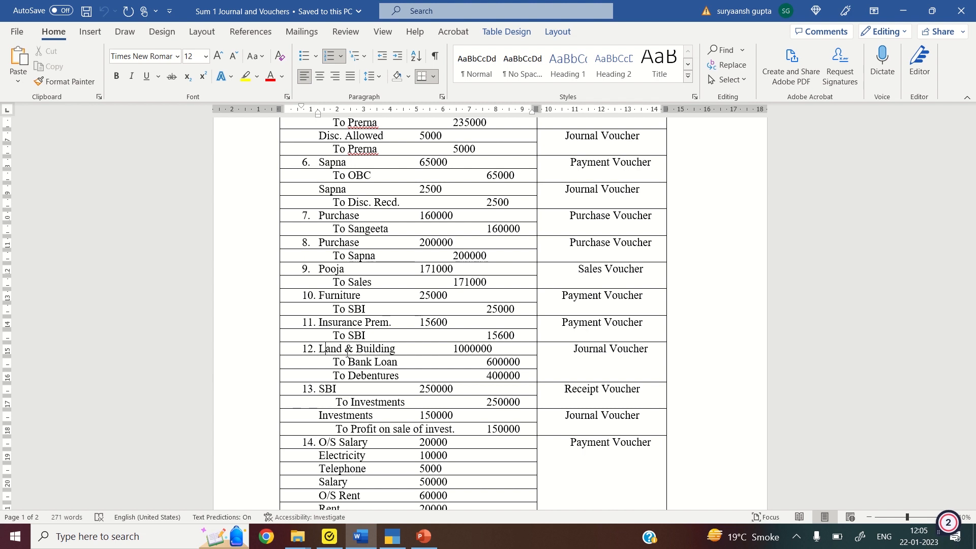
pyautogui.press('Down')
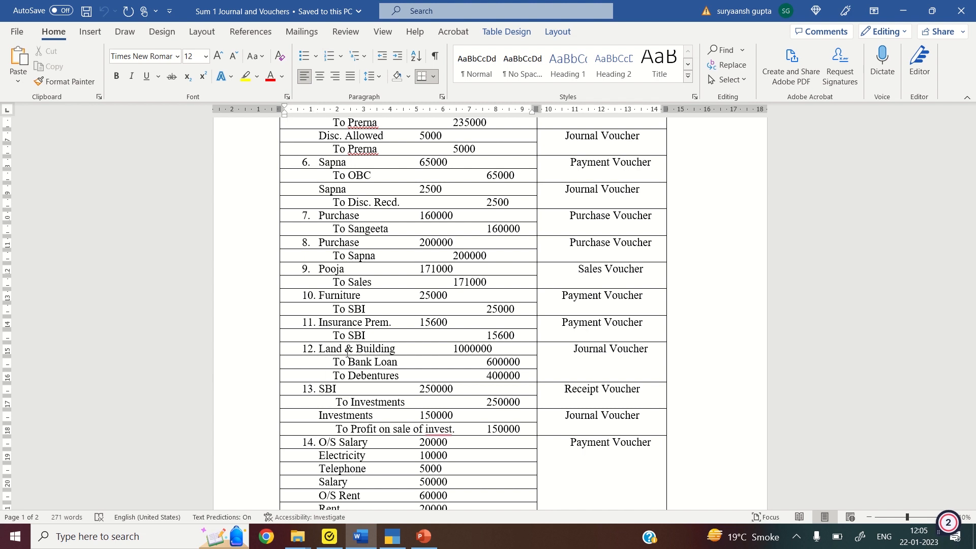
pyautogui.press('Down')
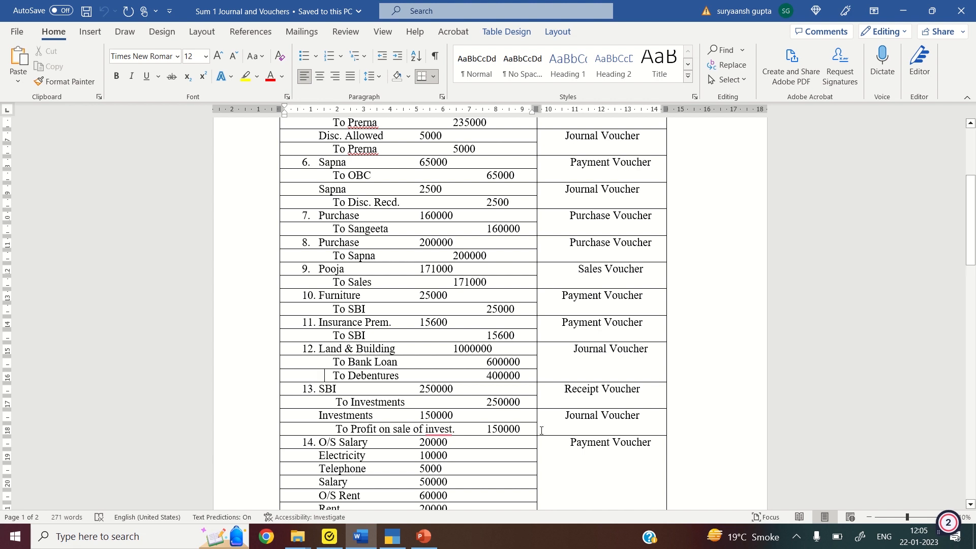
pyautogui.click(392, 539)
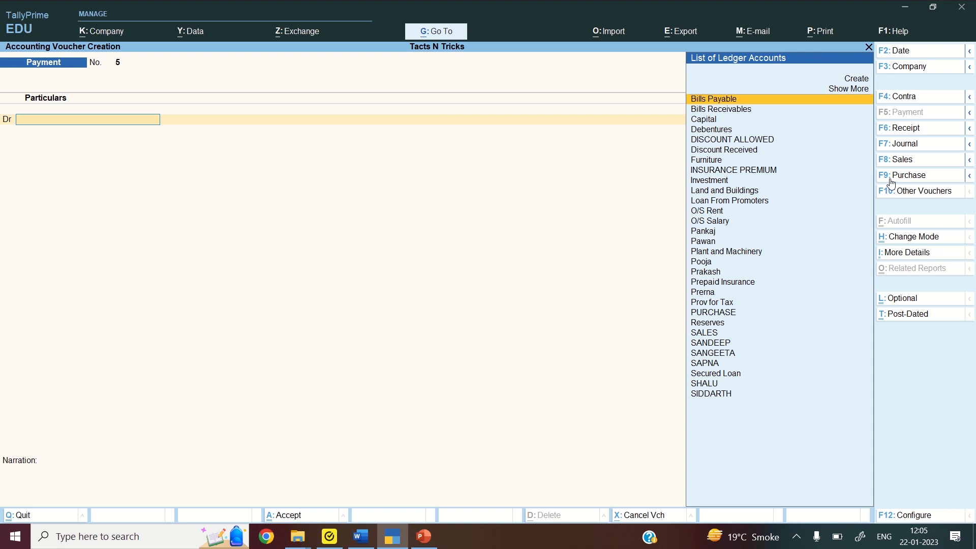
# Start a journal voucher debiting Land and Buildings 10,00,000
pyautogui.click(899, 145)
pyautogui.write('LAND')
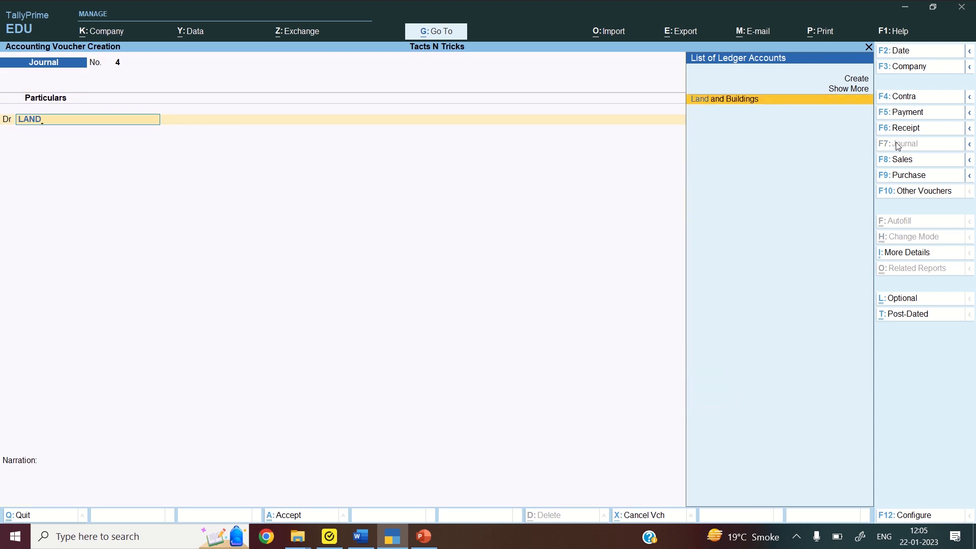
pyautogui.press('Return')
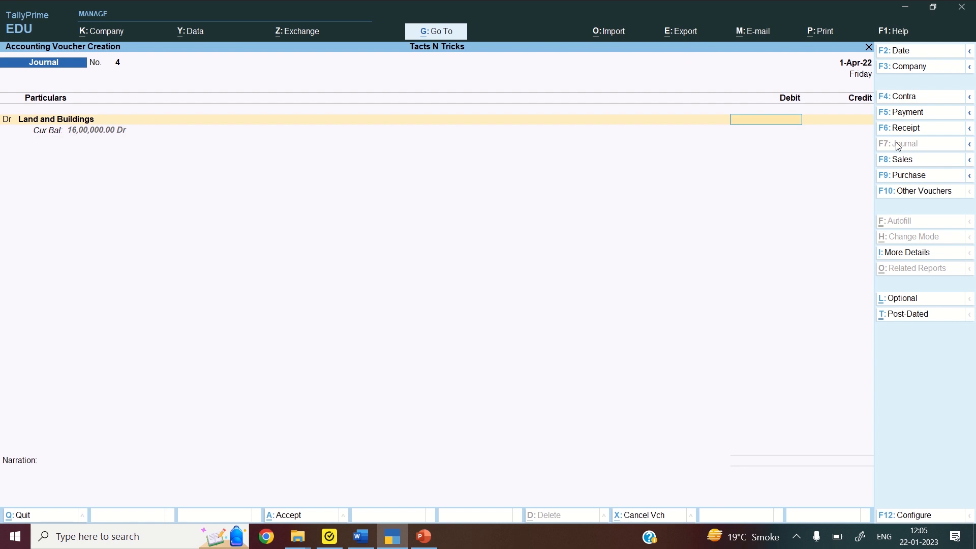
pyautogui.write('1000000')
pyautogui.press('Return')
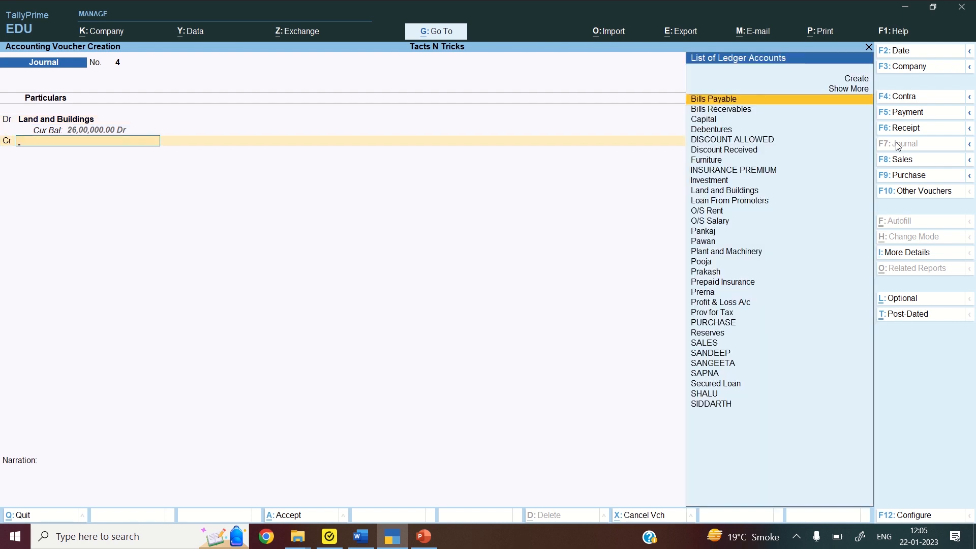
# Create a BANK LOAN ledger under Secured Loans from within the journal
pyautogui.write('B')
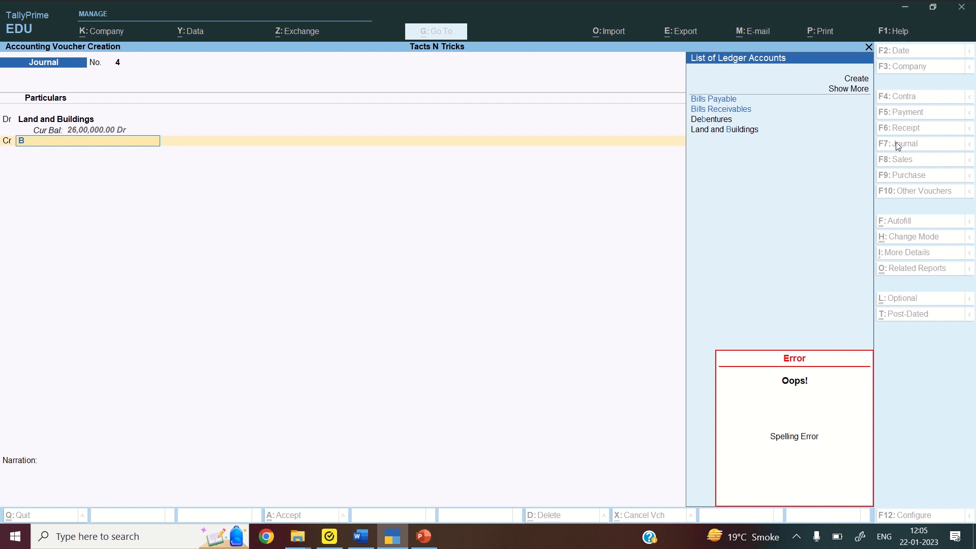
pyautogui.press('BackSpace')
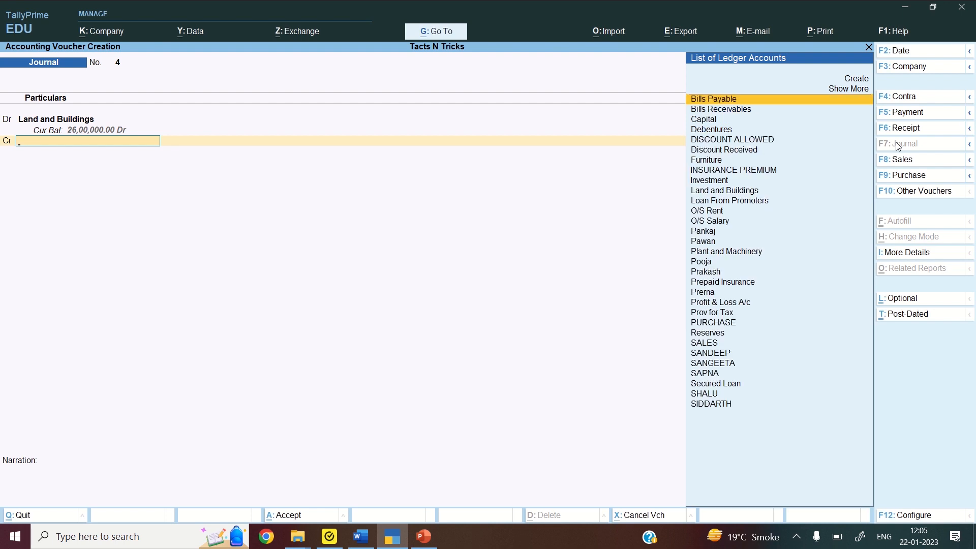
pyautogui.hotkey('alt', 'c')
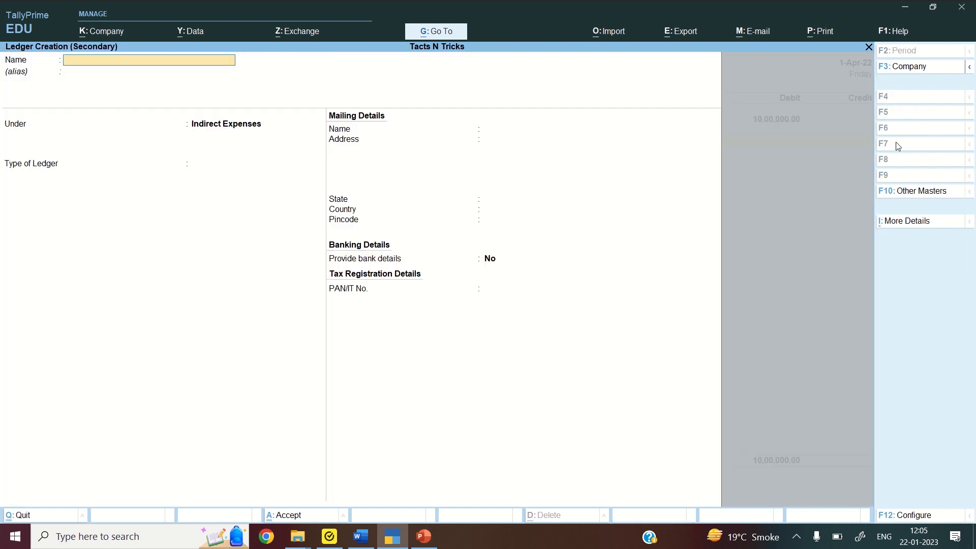
pyautogui.write('BANK LOAN')
pyautogui.press('Return')
pyautogui.press('Return')
pyautogui.write('SE')
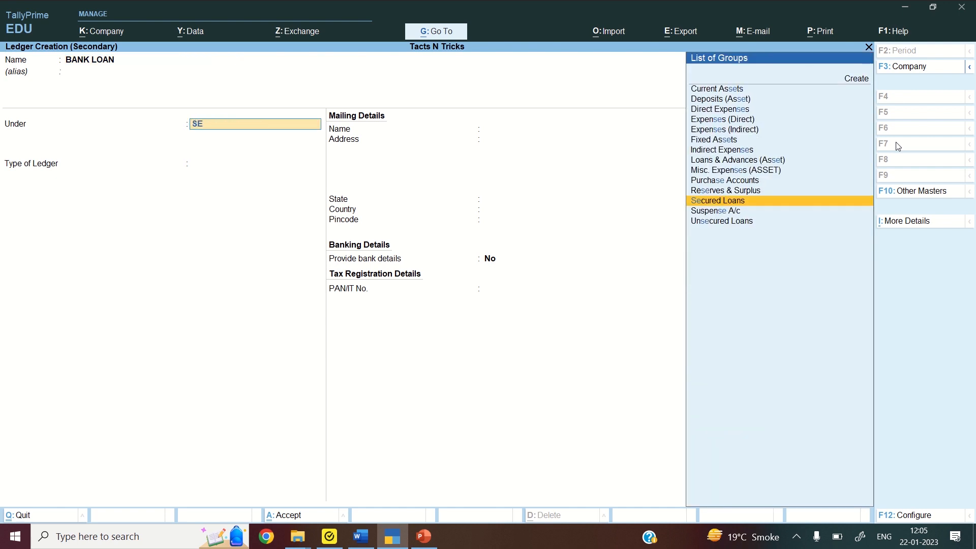
pyautogui.write('CUR')
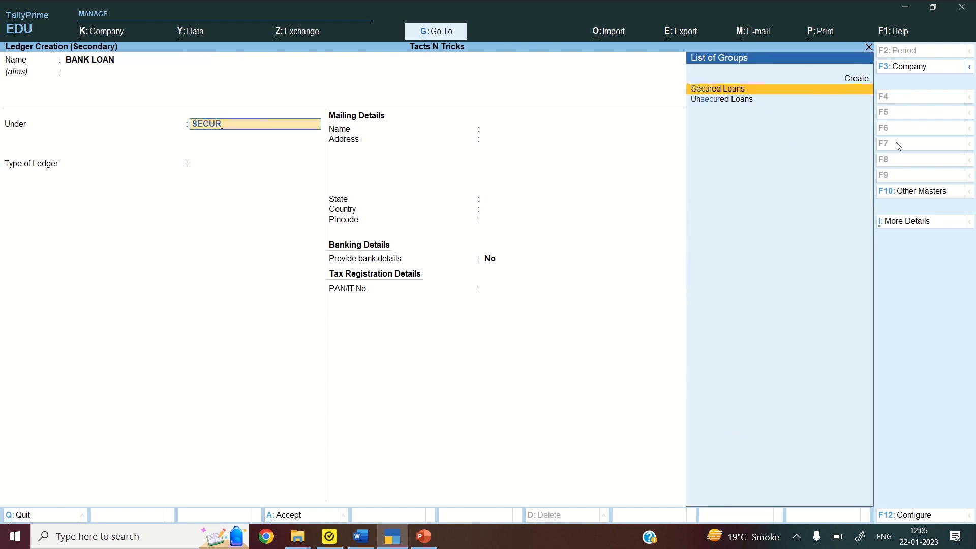
pyautogui.press('Return')
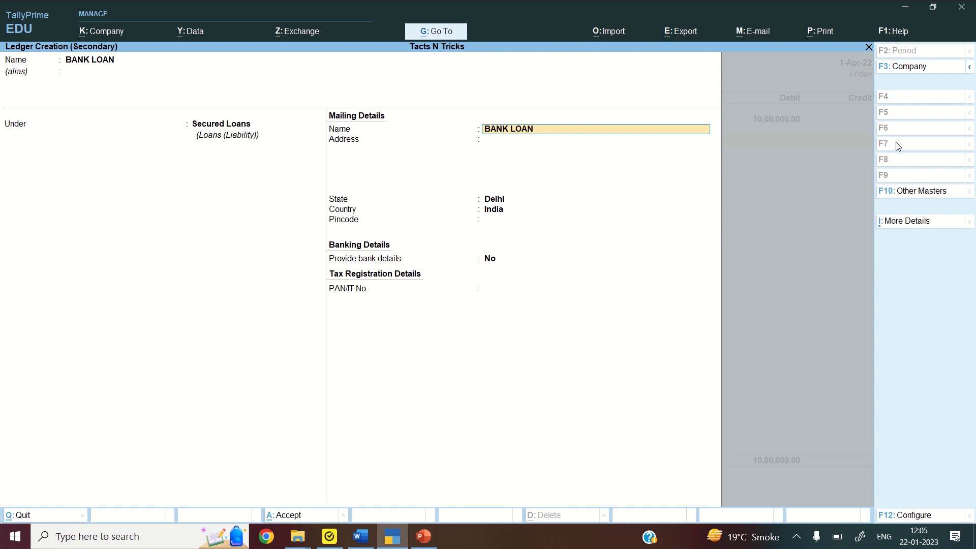
pyautogui.hotkey('ctrl', 'a')
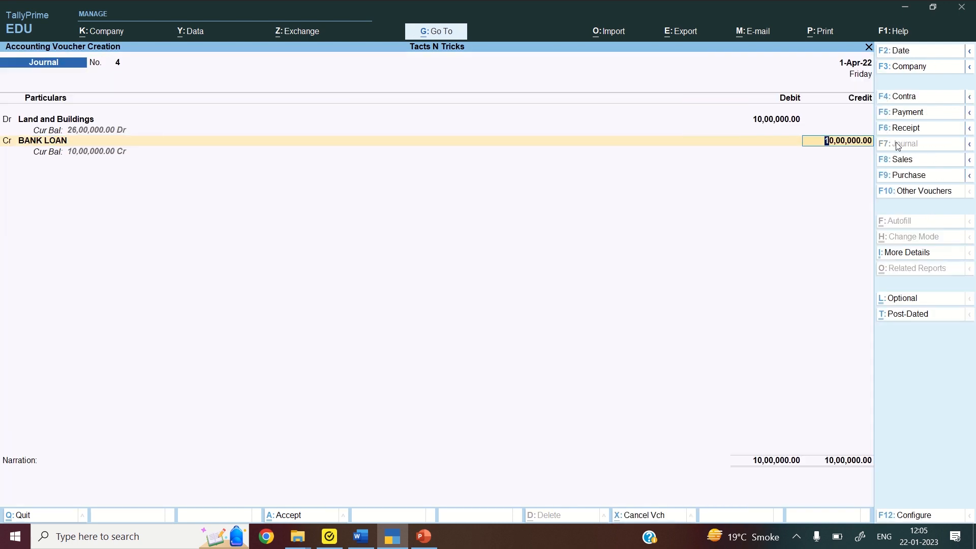
# Credit BANK LOAN 6,00,000 and Debentures 4,00,000, finishing the journal voucher
pyautogui.write('600000')
pyautogui.press('Return')
pyautogui.write('DEB')
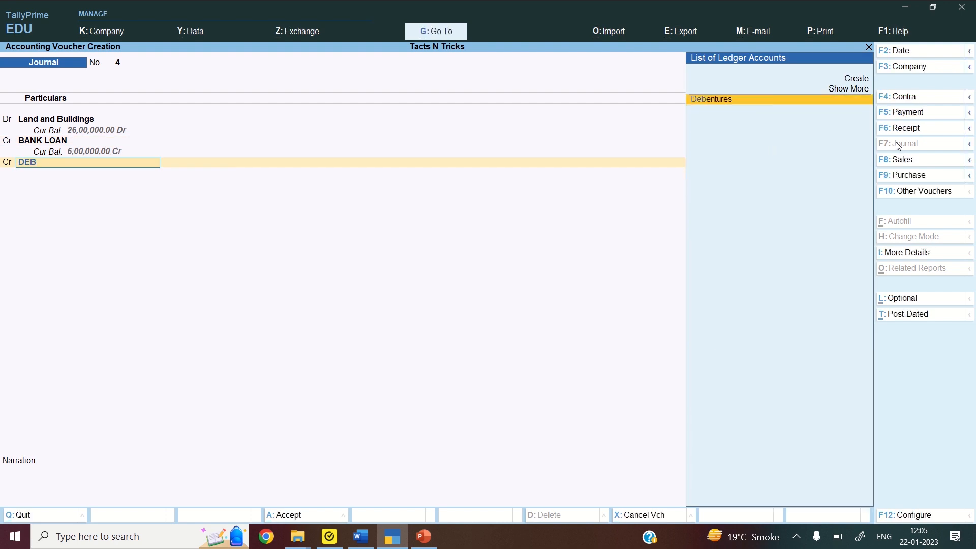
pyautogui.press('Return')
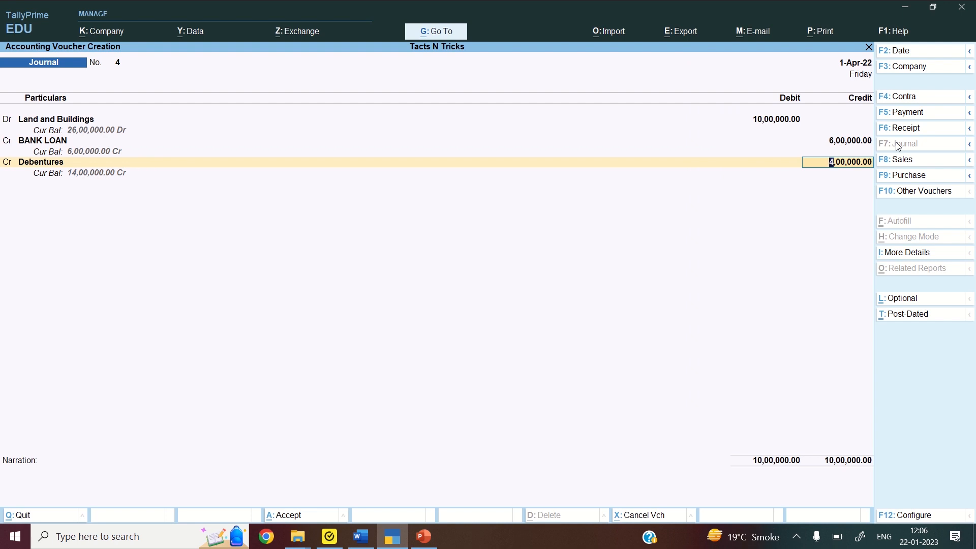
pyautogui.press('Return')
pyautogui.press('Return')
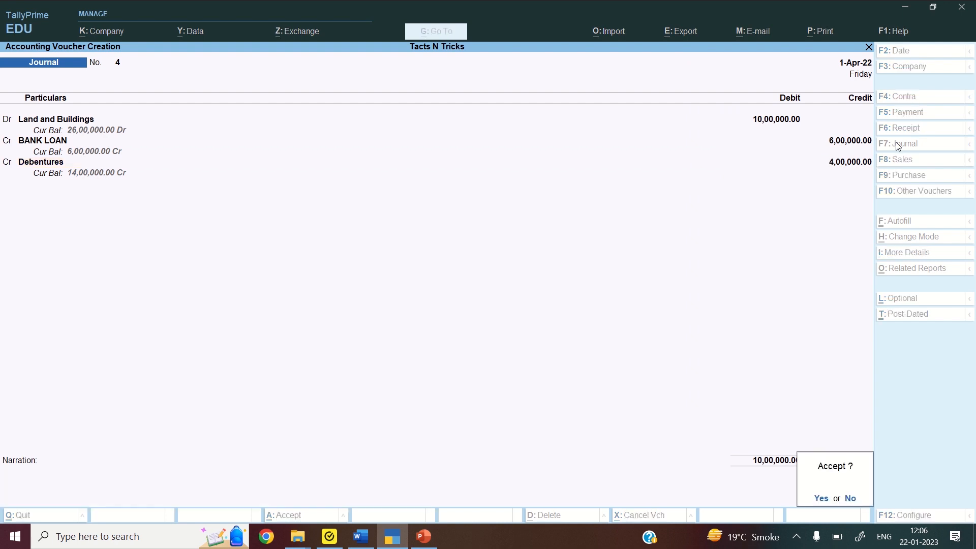
pyautogui.press('Return')
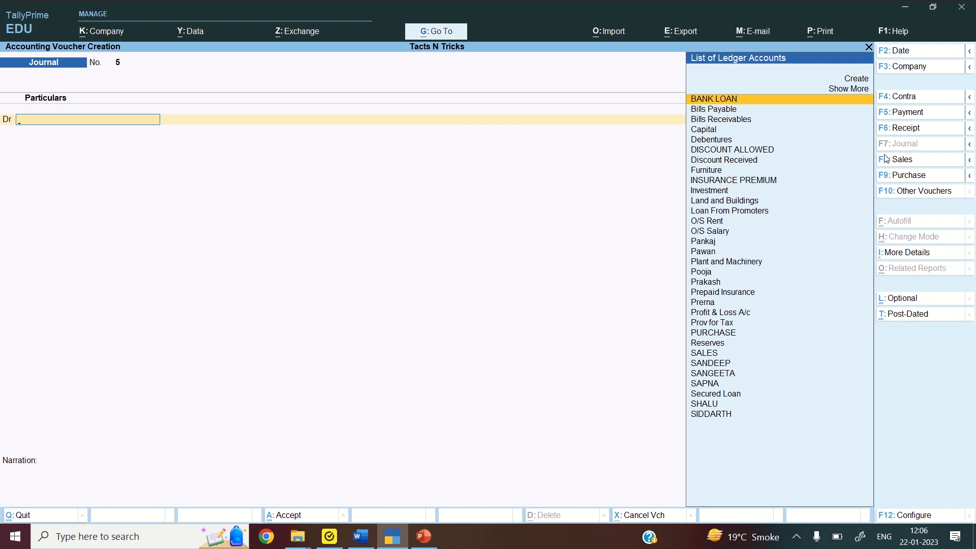
# Open the B_com_tally I sem Sum 1 question paper from the Tally Prime Videos folder
pyautogui.click(362, 537)
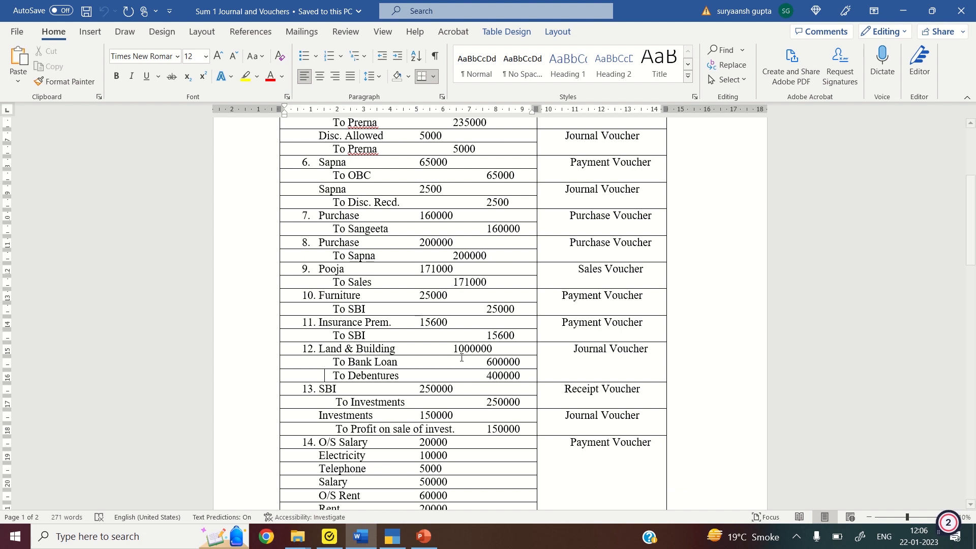
pyautogui.moveTo(293, 545)
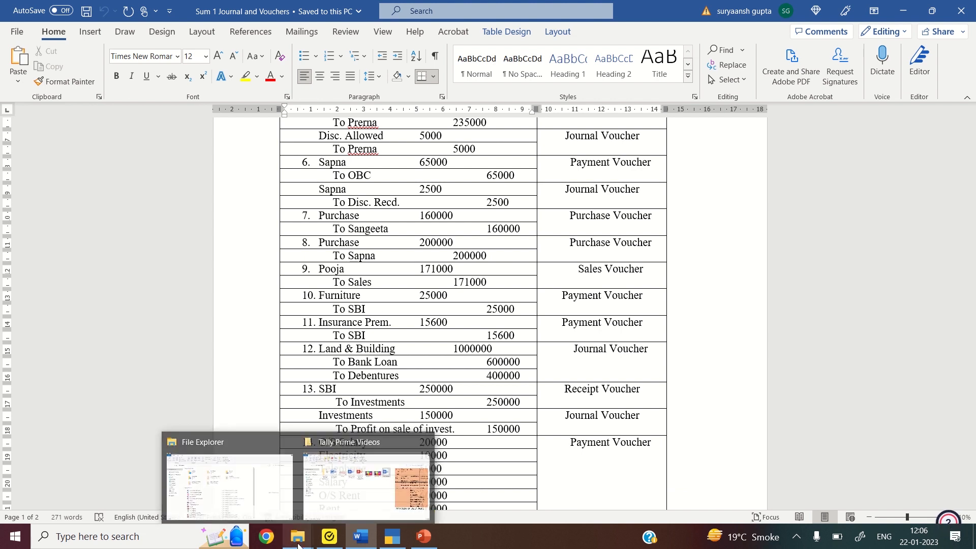
pyautogui.moveTo(269, 497)
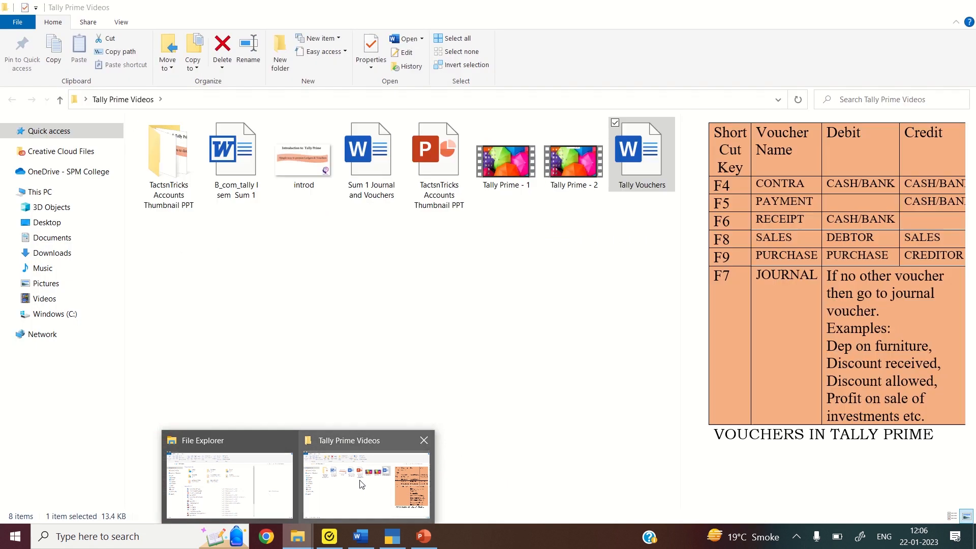
pyautogui.click(366, 483)
pyautogui.click(234, 152)
pyautogui.doubleClick(234, 153)
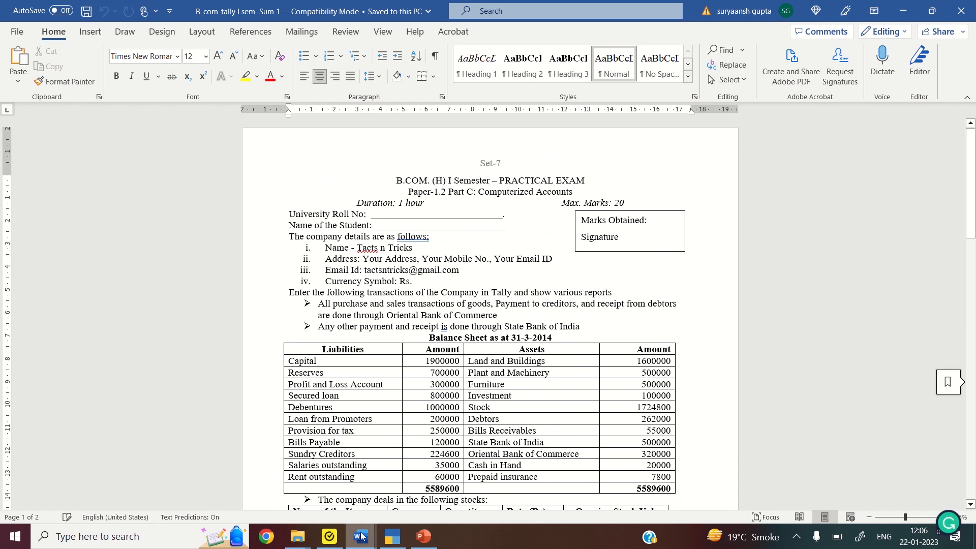
# Find entry 13 (SBI) in Sum 1 Journal and Vouchers, then return to TallyPrime
pyautogui.moveTo(361, 536)
pyautogui.click(380, 489)
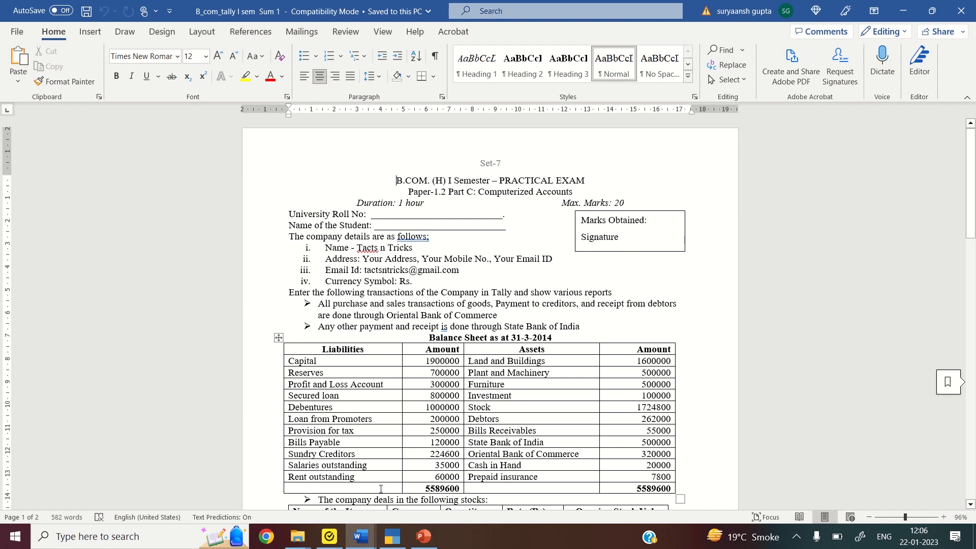
pyautogui.moveTo(361, 536)
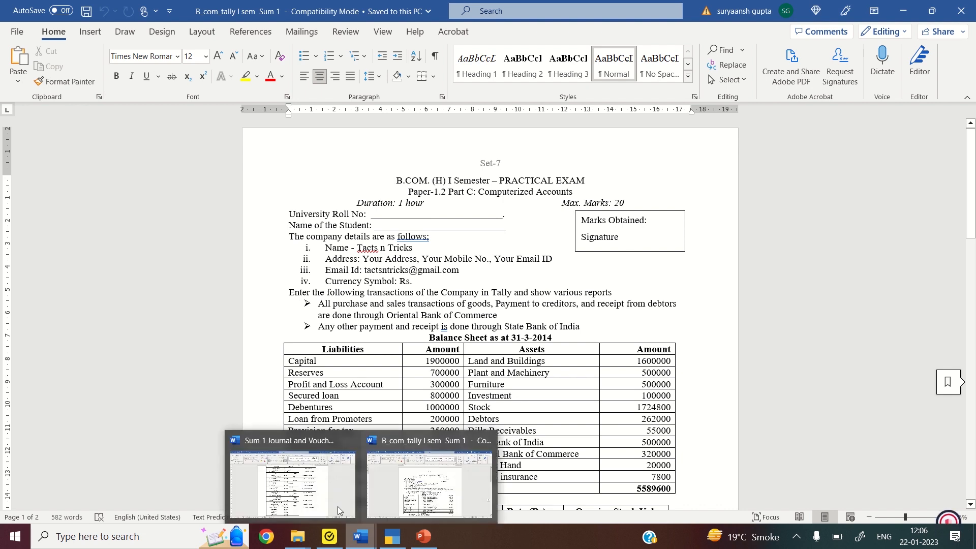
pyautogui.click(337, 493)
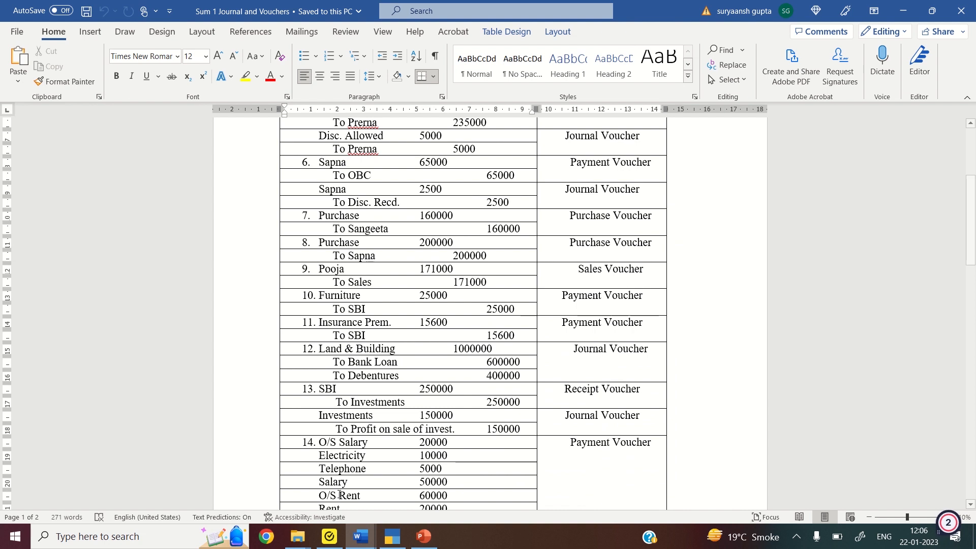
pyautogui.scroll(-4, 339, 495)
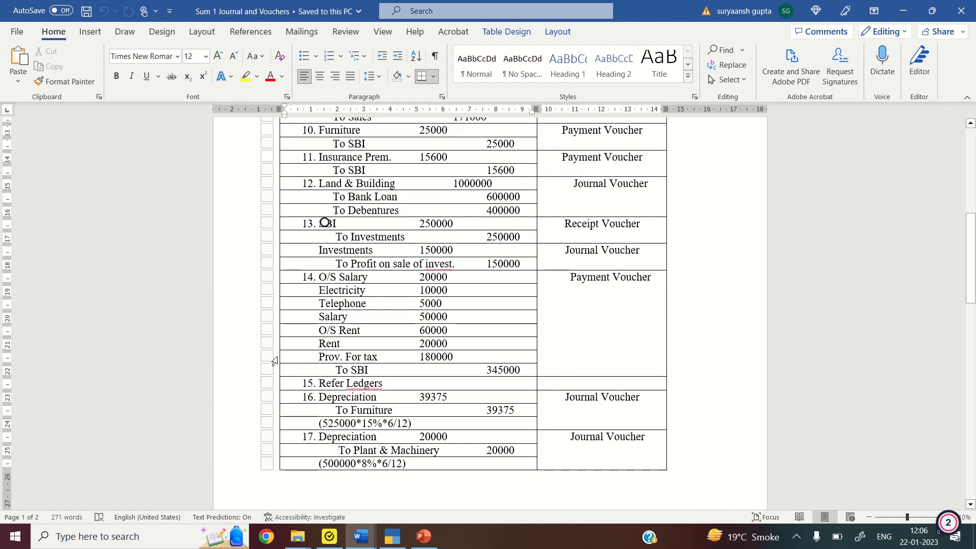
pyautogui.click(353, 224)
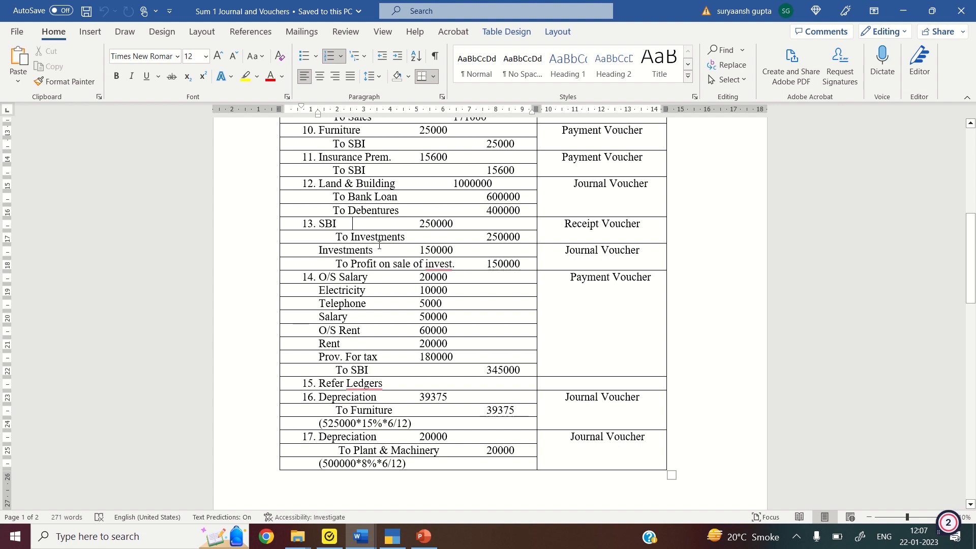
pyautogui.moveTo(435, 263)
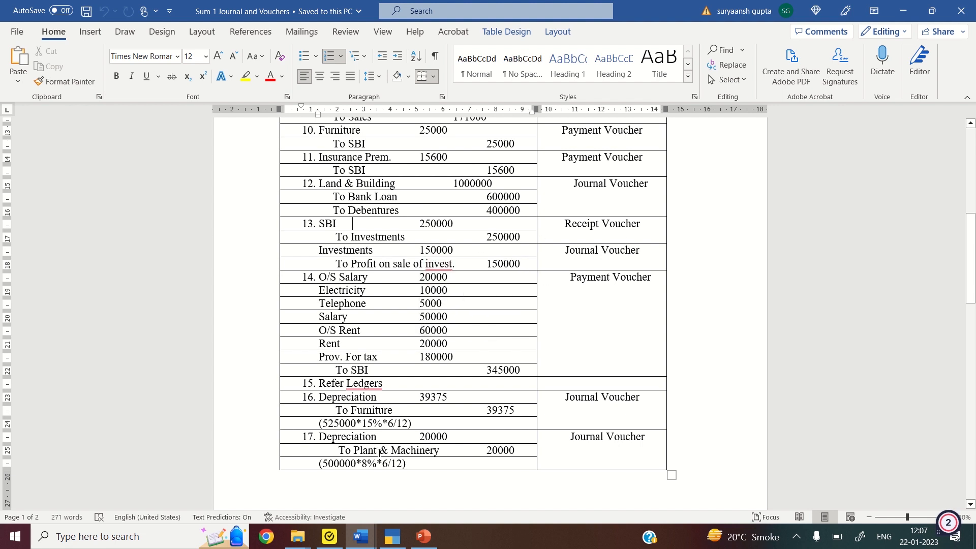
pyautogui.click(397, 537)
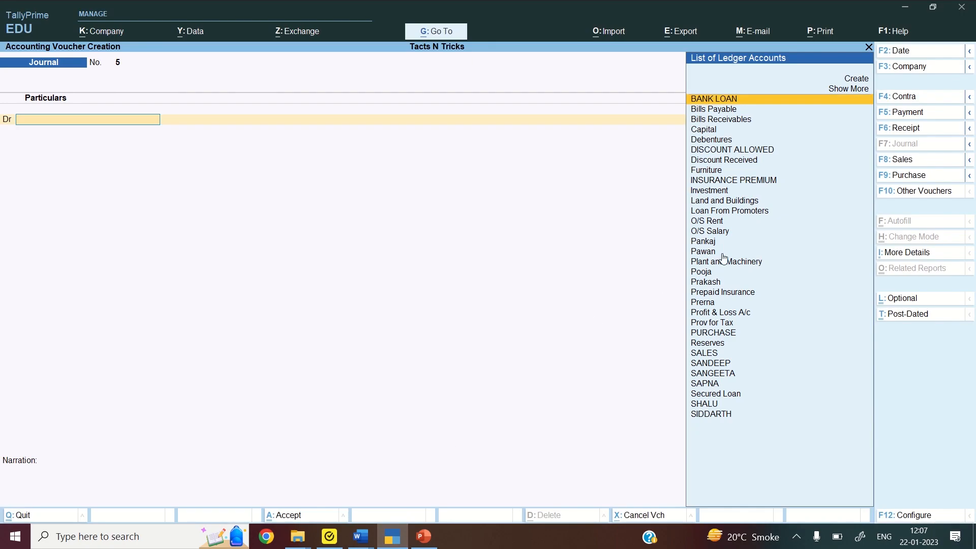
# Enter a receipt voucher crediting Investment 2,50,000 and debiting SBI 2,50,000
pyautogui.click(911, 128)
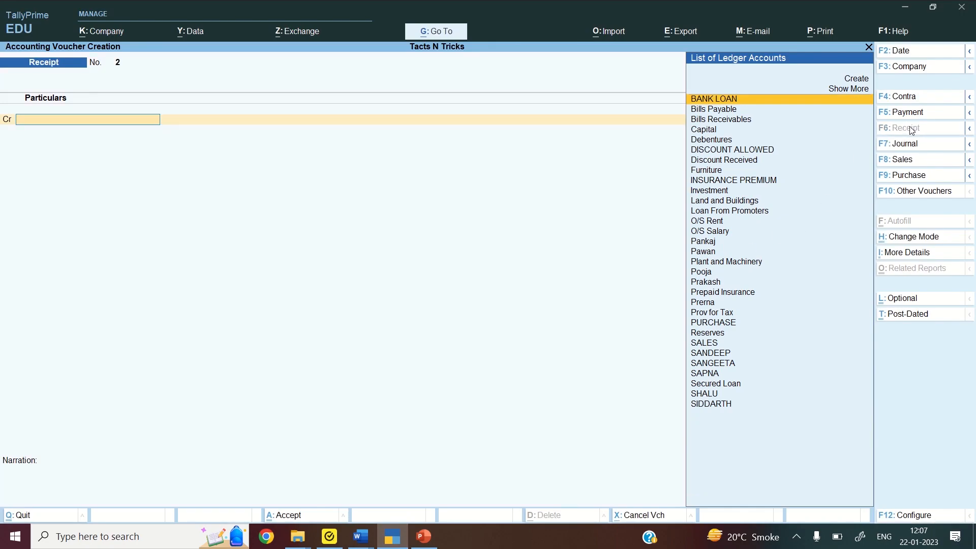
pyautogui.write('INVES')
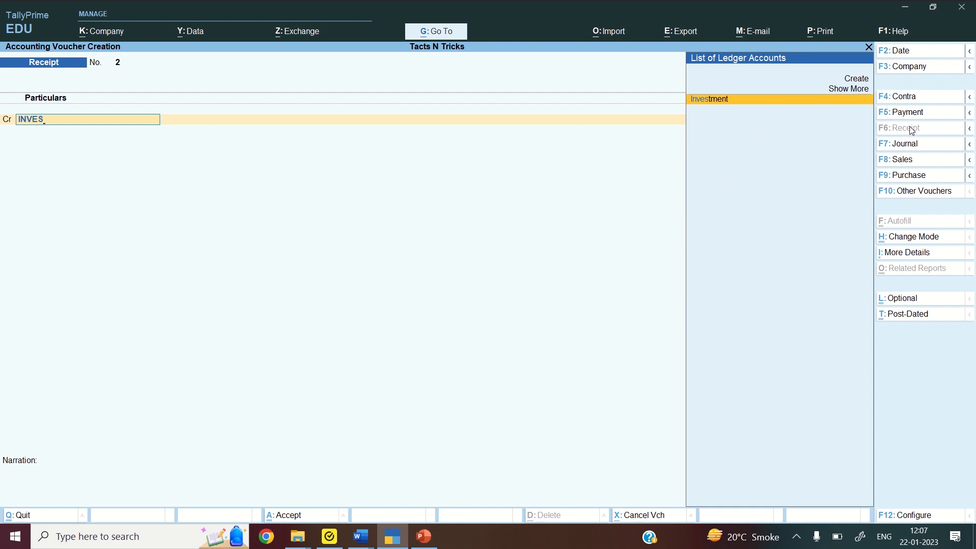
pyautogui.press('Return')
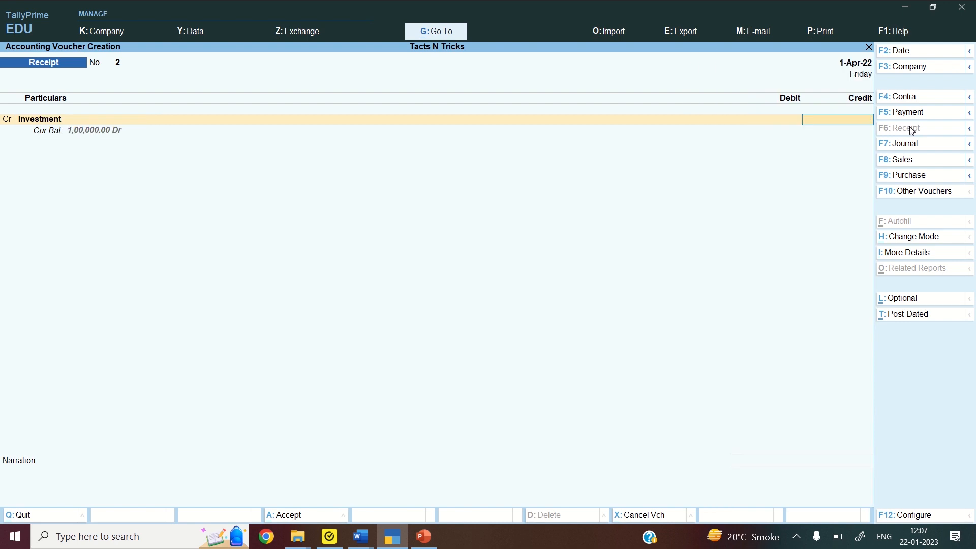
pyautogui.write('250000')
pyautogui.press('Return')
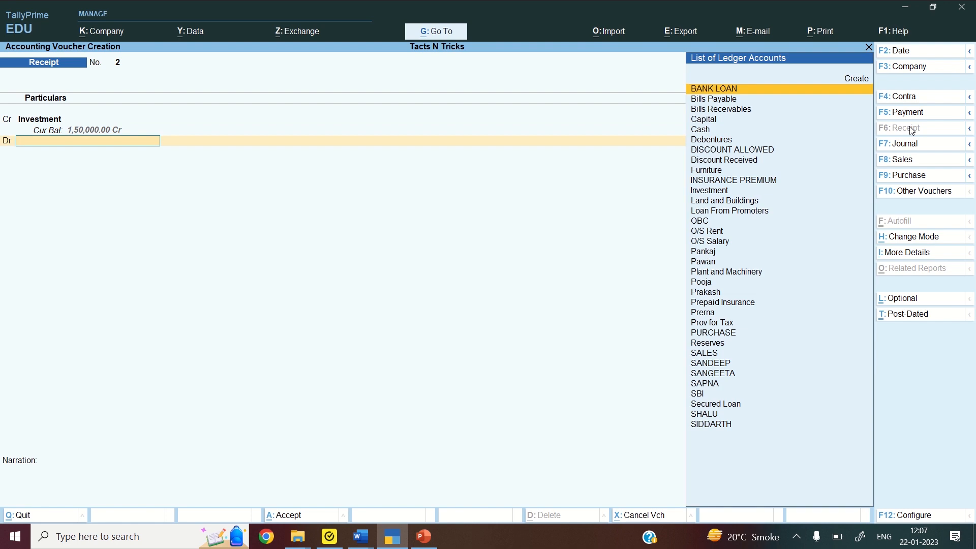
pyautogui.write('SBI')
pyautogui.press('Return')
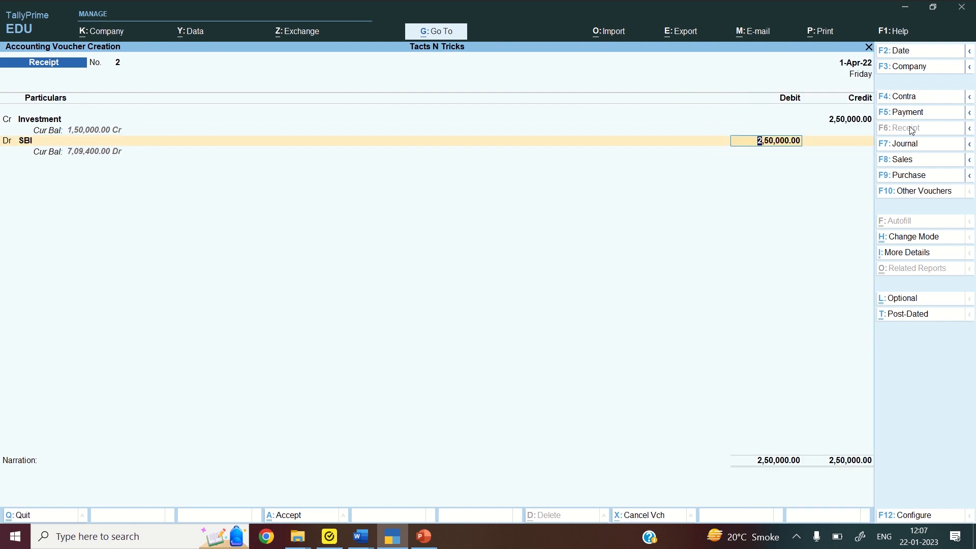
pyautogui.press('Return')
pyautogui.press('Return')
pyautogui.press('Return')
pyautogui.press('Return')
pyautogui.press('Return')
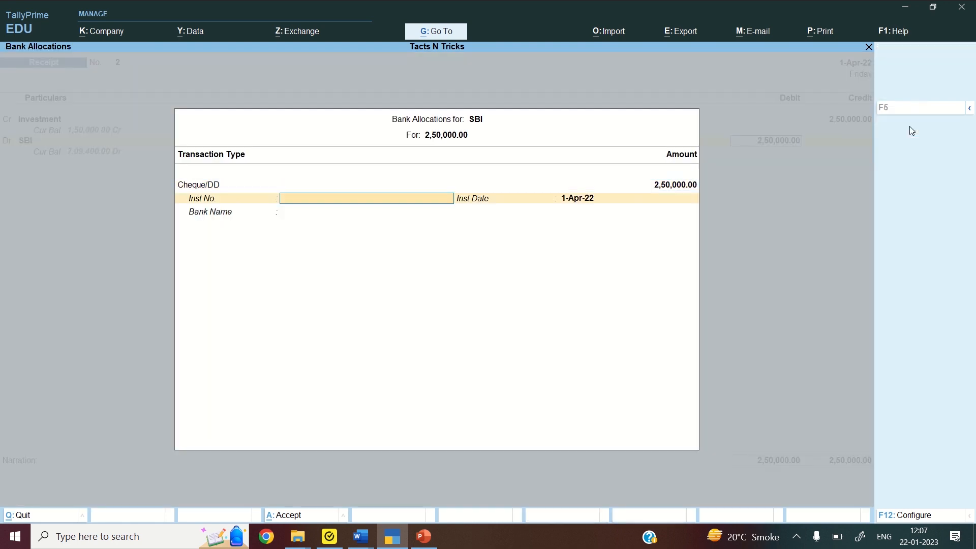
pyautogui.press('Return')
pyautogui.press('Return')
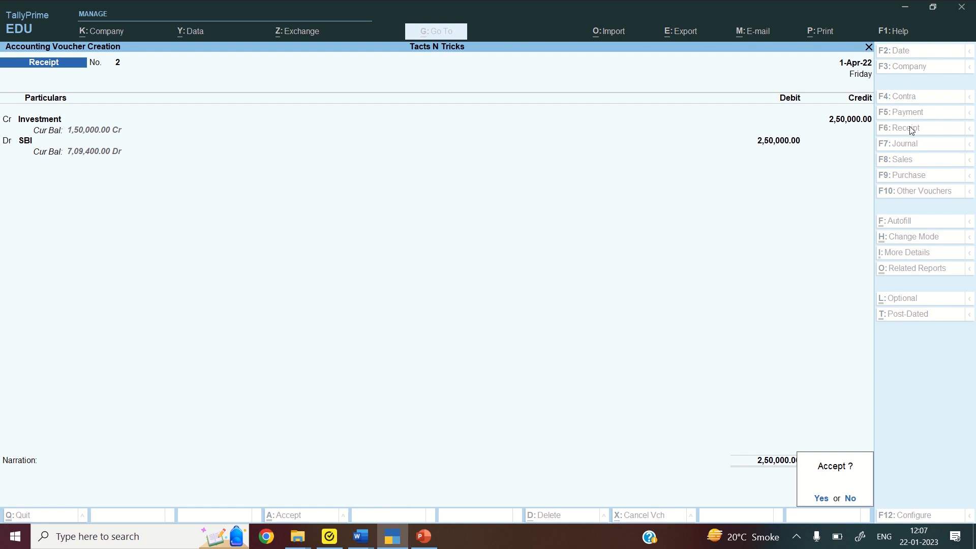
pyautogui.press('Return')
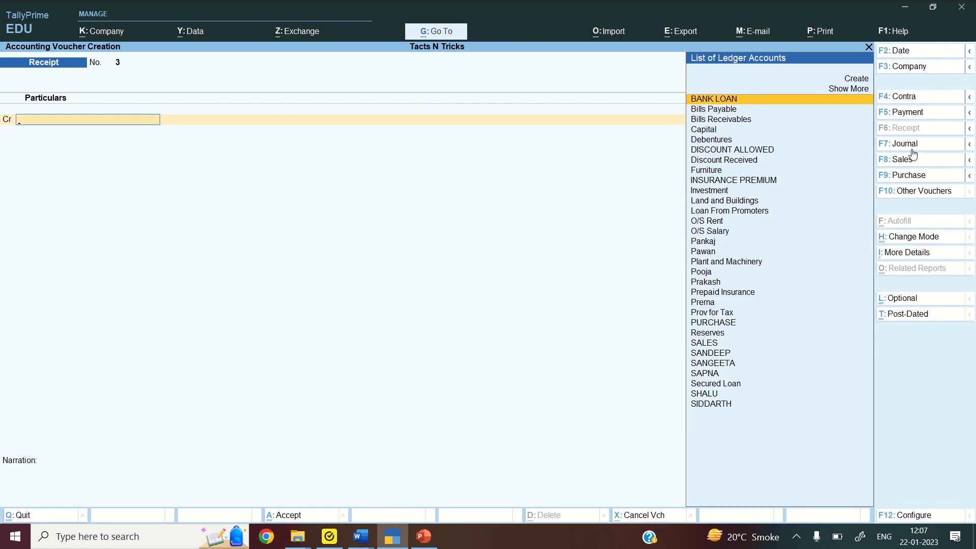
# Start a journal voucher debiting Investment 1,50,000
pyautogui.click(914, 148)
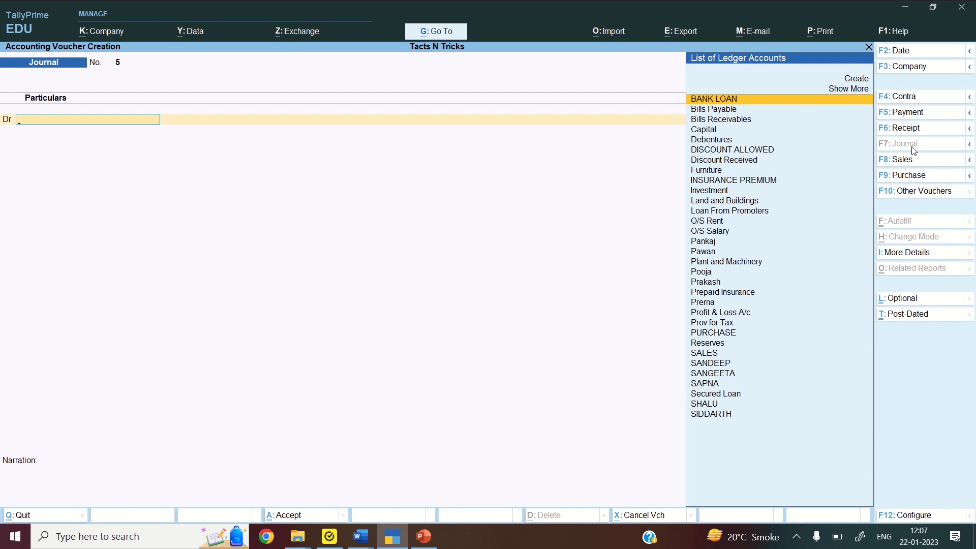
pyautogui.write('INV')
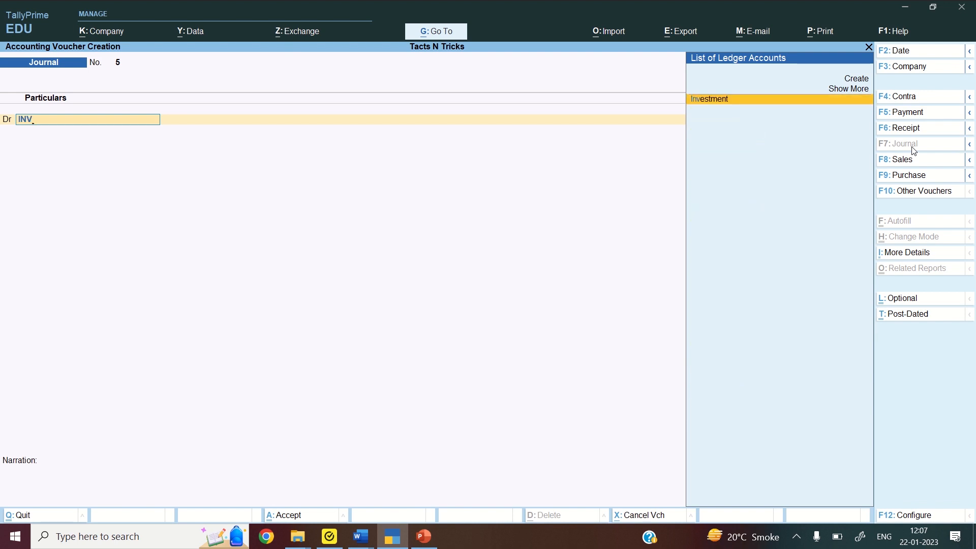
pyautogui.press('Return')
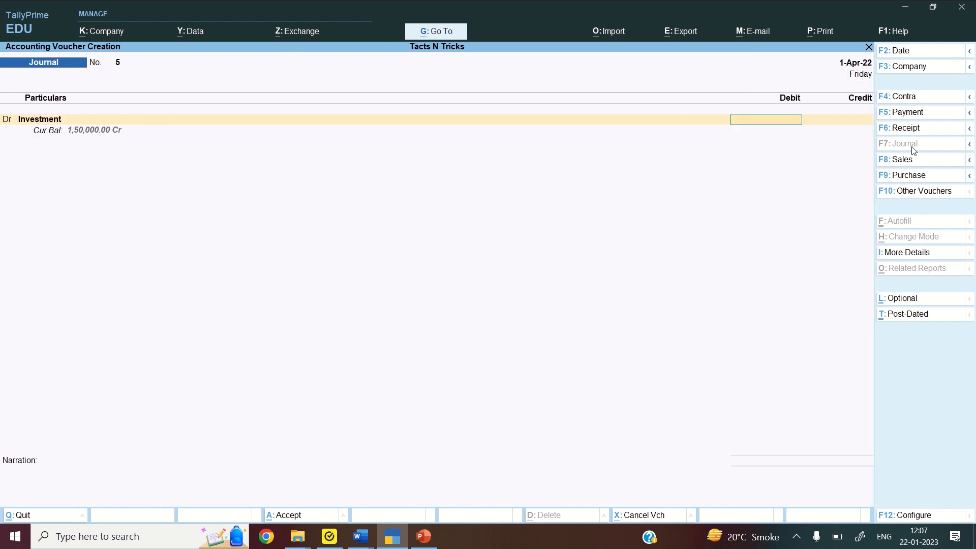
pyautogui.write('150000')
pyautogui.press('Return')
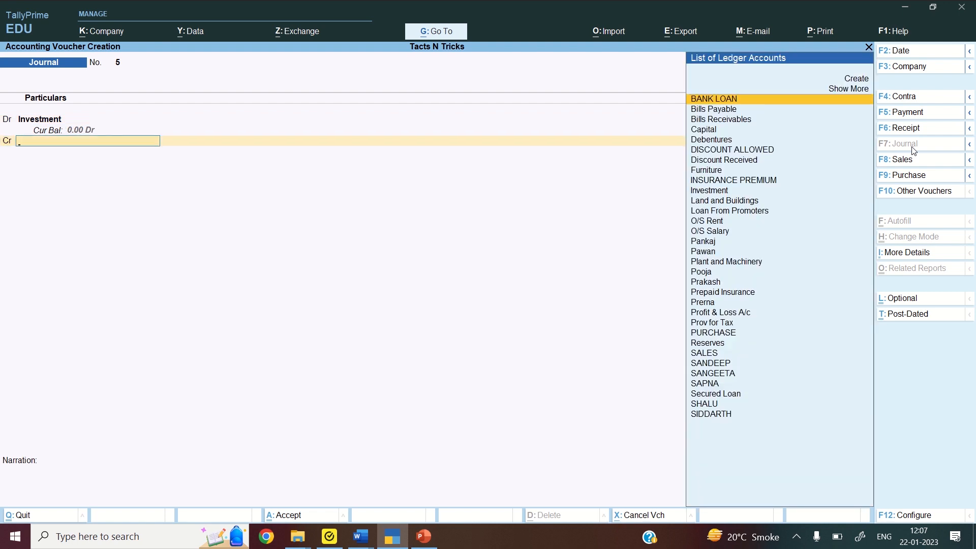
# Create PROFIT ON SALE OF INVESTMENT under Indirect Incomes and credit it 1,50,000
pyautogui.hotkey('alt', 'c')
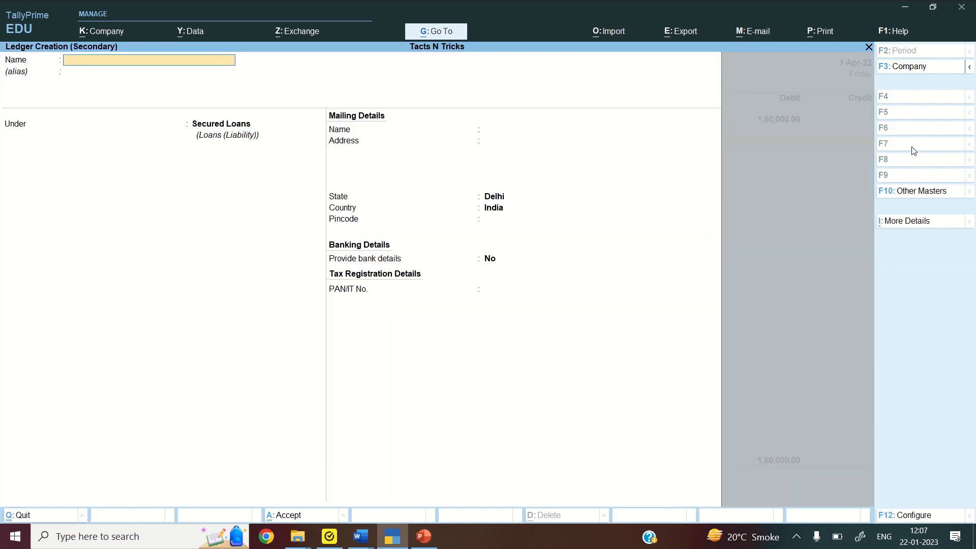
pyautogui.write('P')
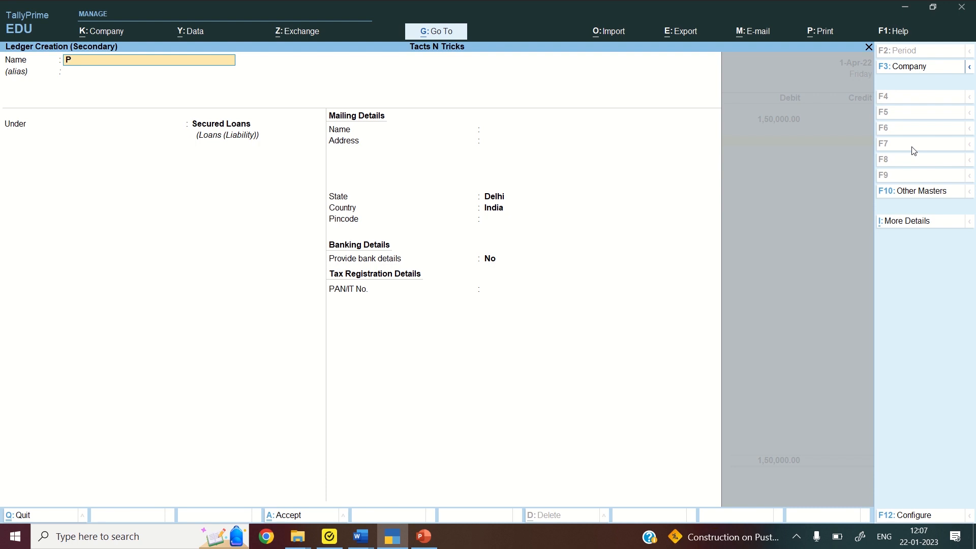
pyautogui.write('ROFIT ON SALE OF INVESTMENT')
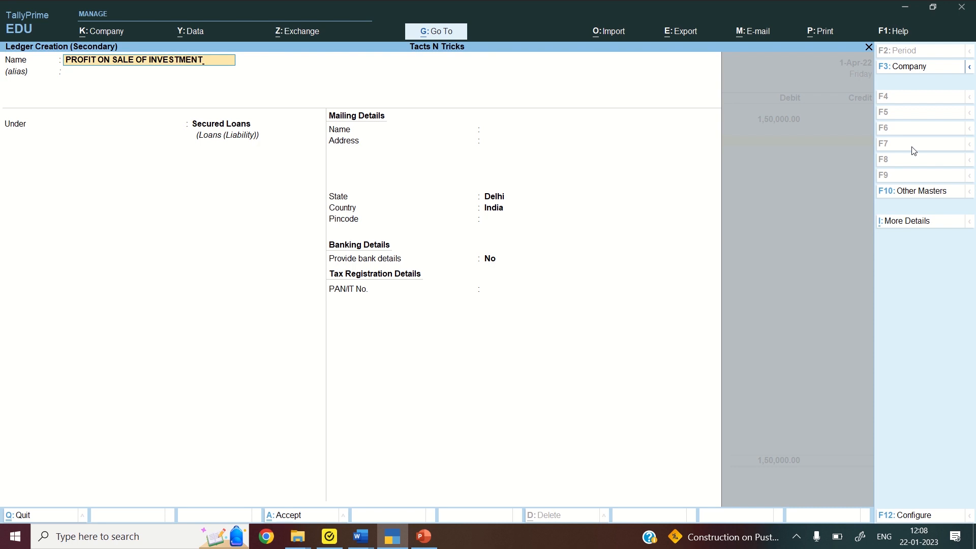
pyautogui.press('Return')
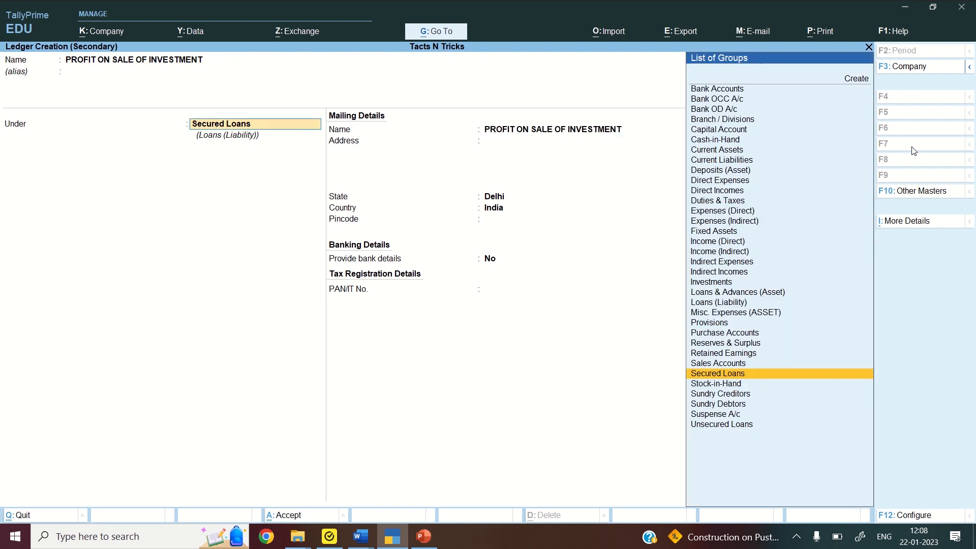
pyautogui.write('IND')
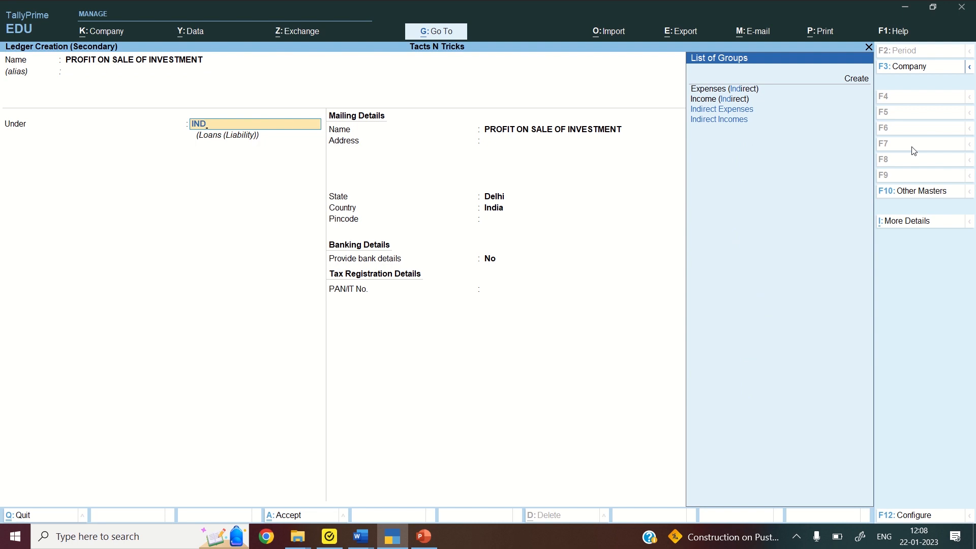
pyautogui.press('Down')
pyautogui.press('Return')
pyautogui.press('Return')
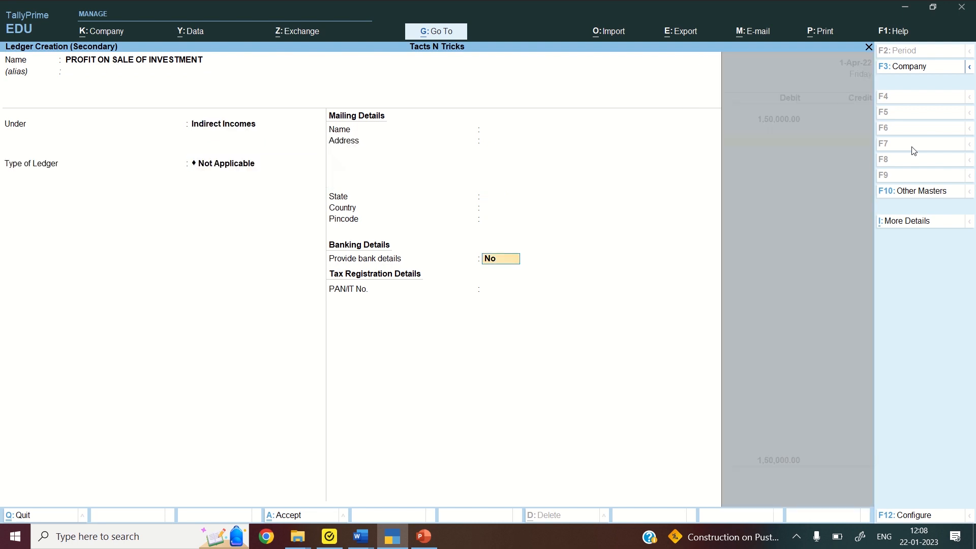
pyautogui.press('Return')
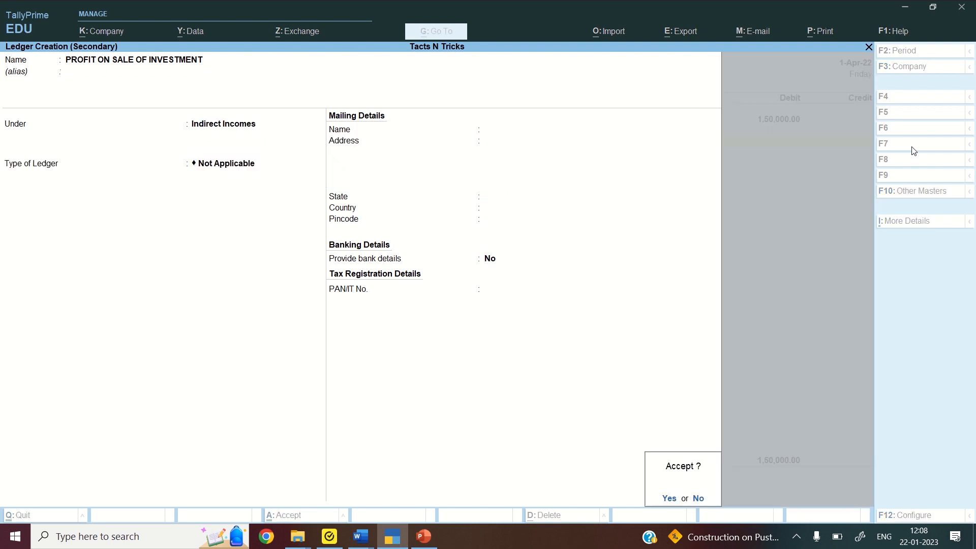
pyautogui.press('Return')
pyautogui.press('Return')
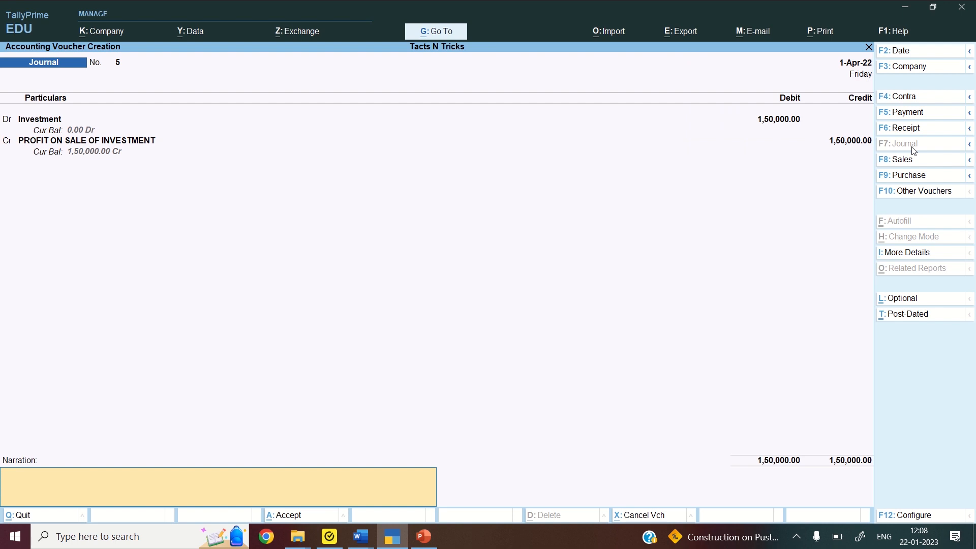
pyautogui.press('Return')
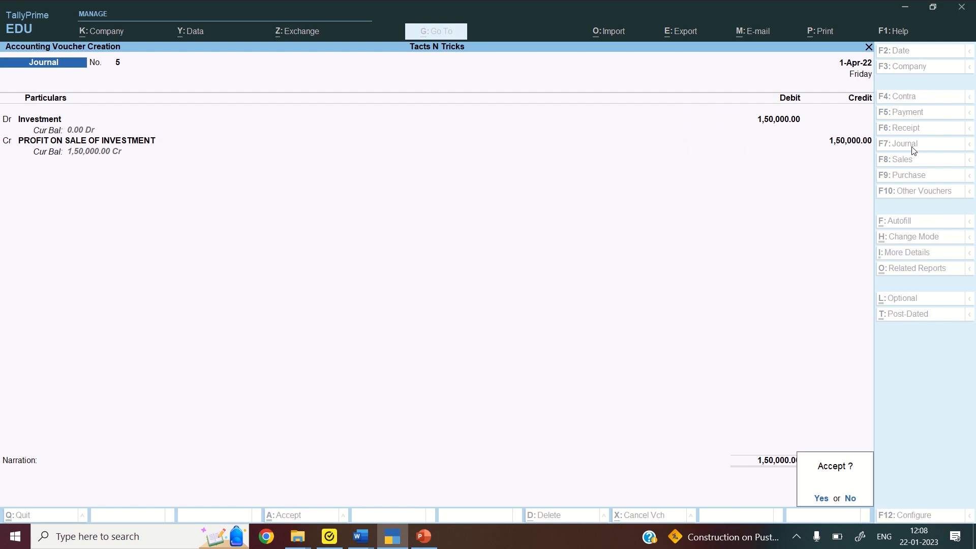
pyautogui.press('Return')
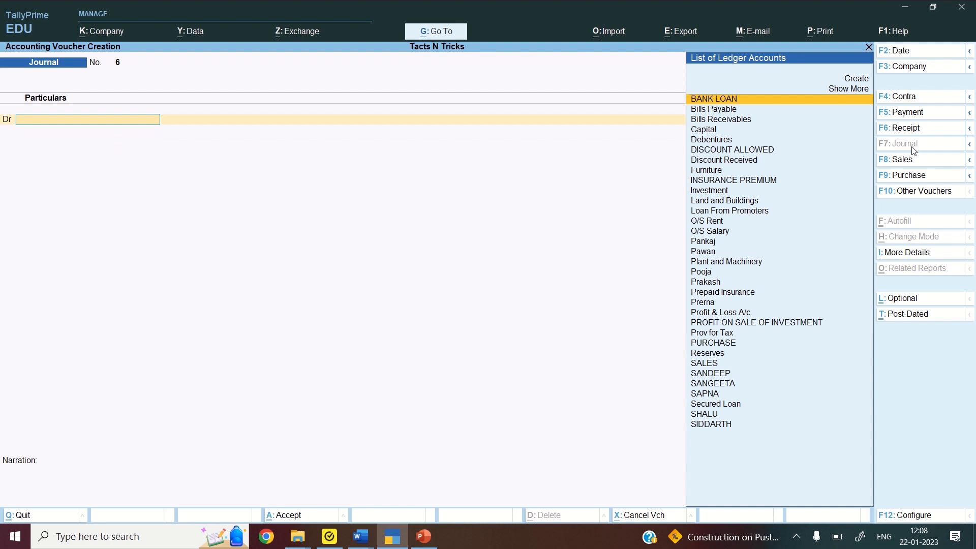
# Switch the voucher type to Payment, opening blank Payment voucher No. 5
pyautogui.click(921, 115)
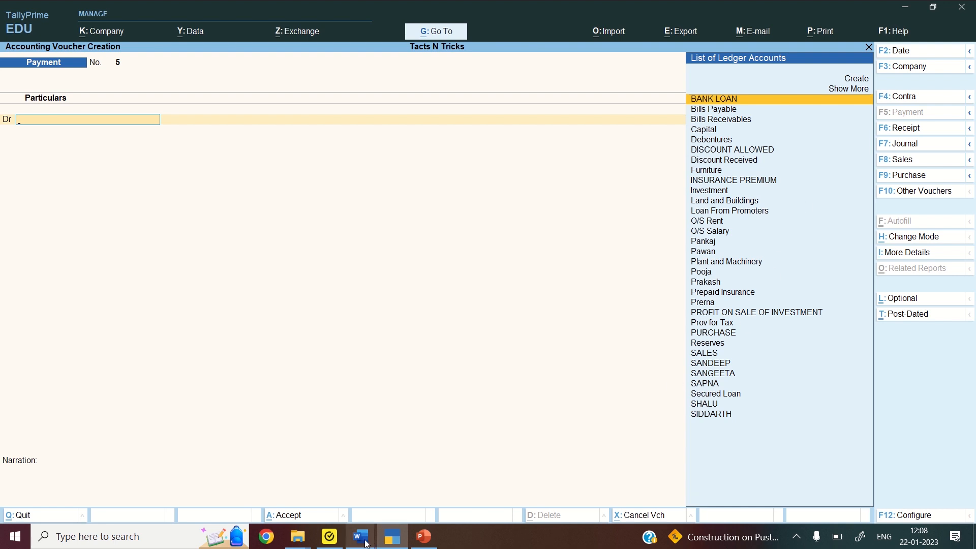
pyautogui.moveTo(356, 535)
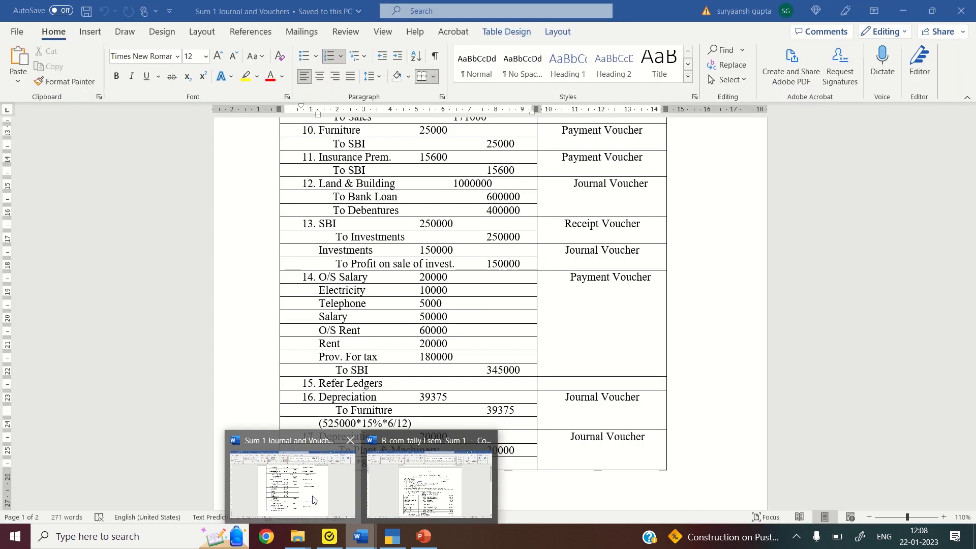
# Review entries 13–17, including the O/S Salary payment, in the Sum 1 Journal and Vouchers document
pyautogui.click(309, 500)
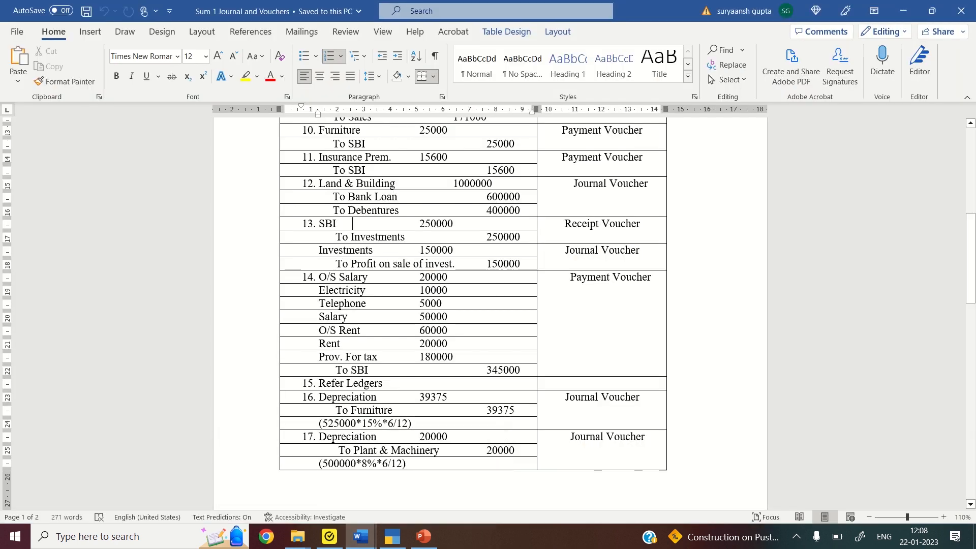
pyautogui.scroll(-3, 72, 361)
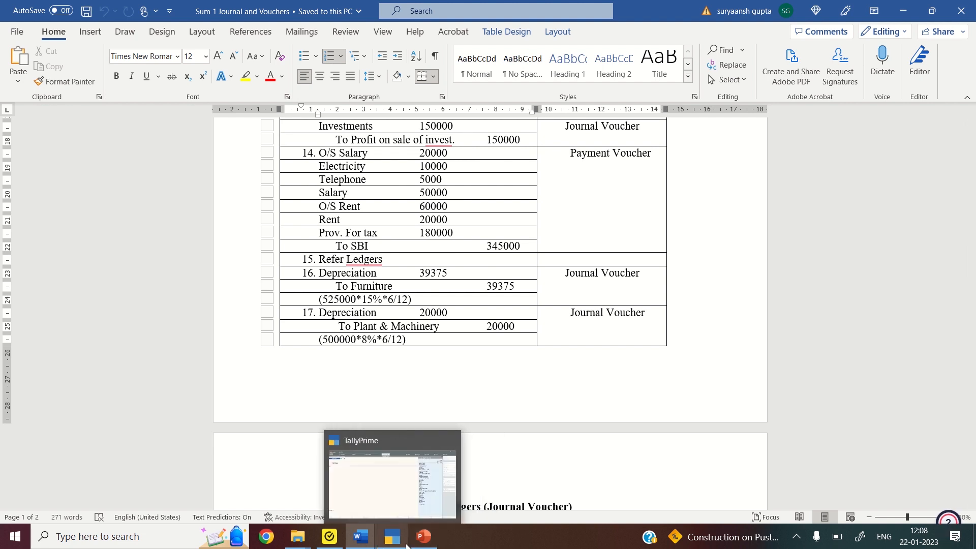
pyautogui.click(393, 522)
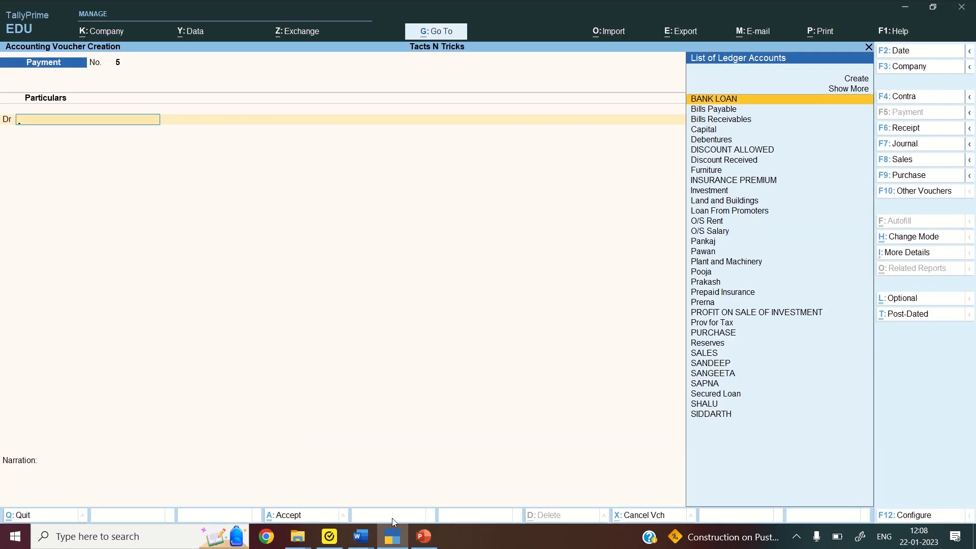
# Debit O/S Salary 20,000 and start a new debit line
pyautogui.write('O/')
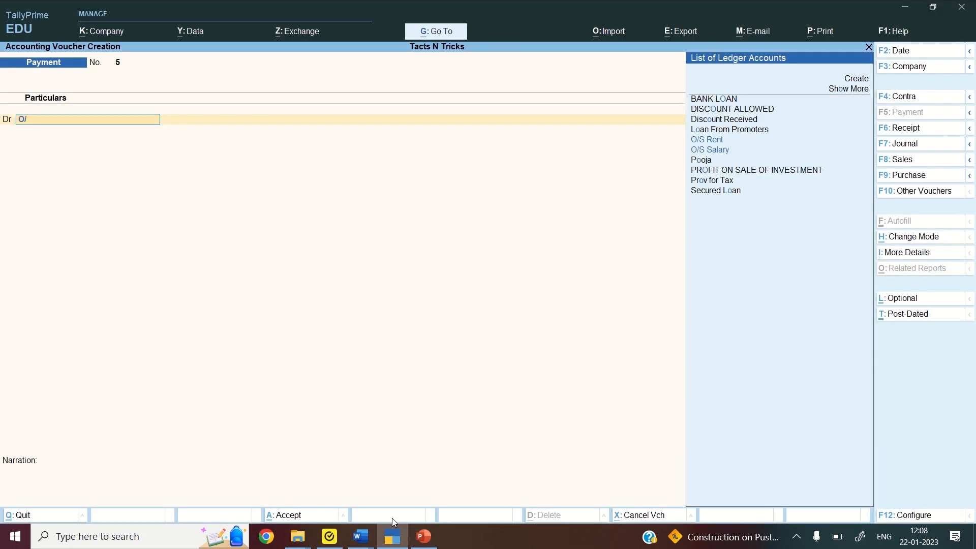
pyautogui.write('S')
pyautogui.press('Down')
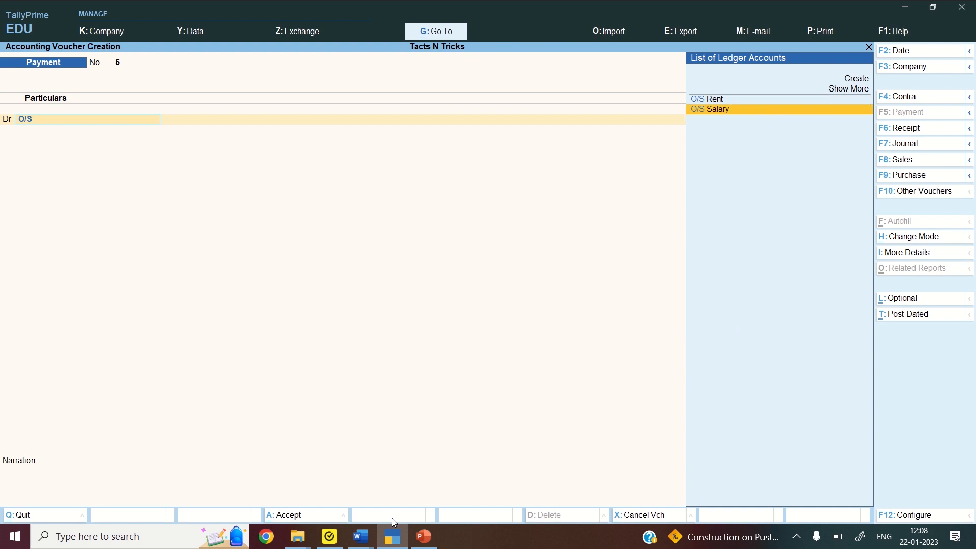
pyautogui.press('Return')
pyautogui.write('2')
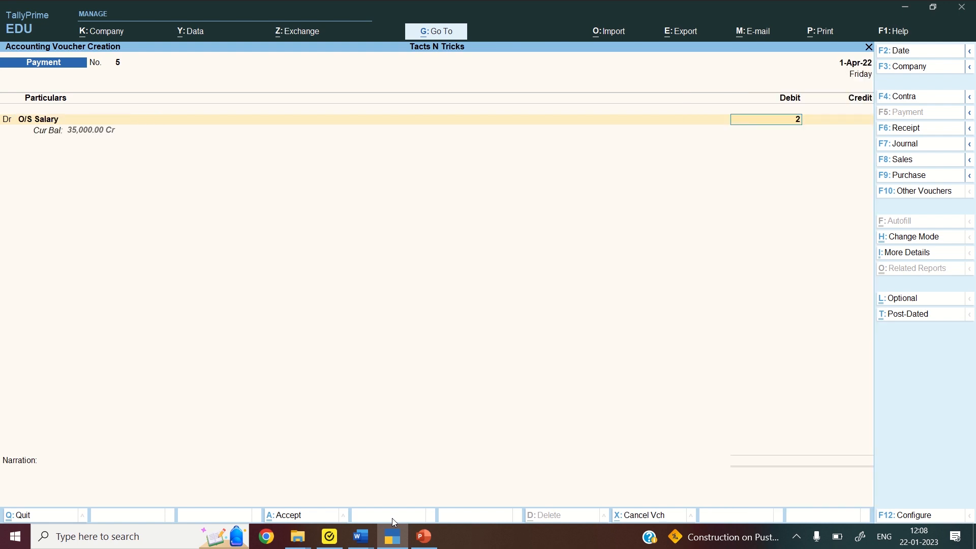
pyautogui.write('0,000')
pyautogui.press('Return')
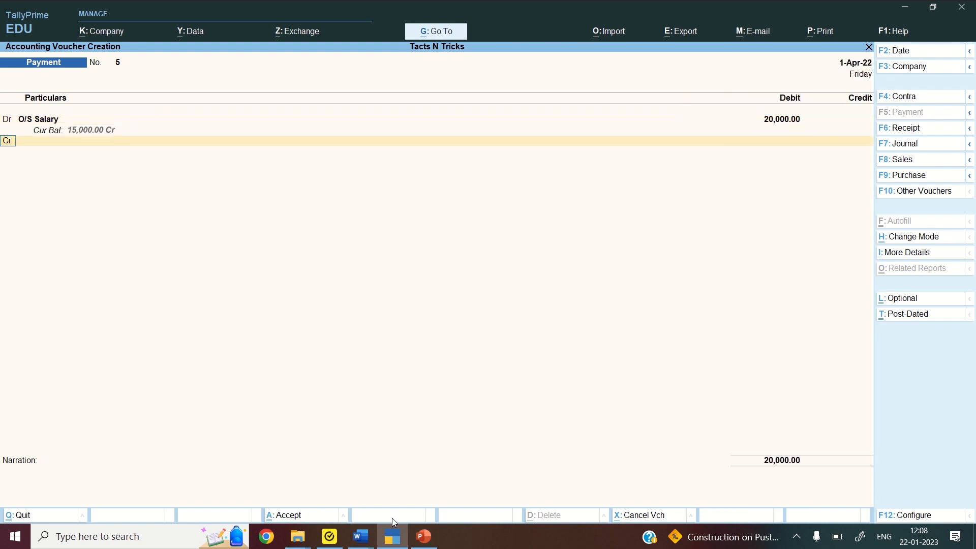
pyautogui.write('dr')
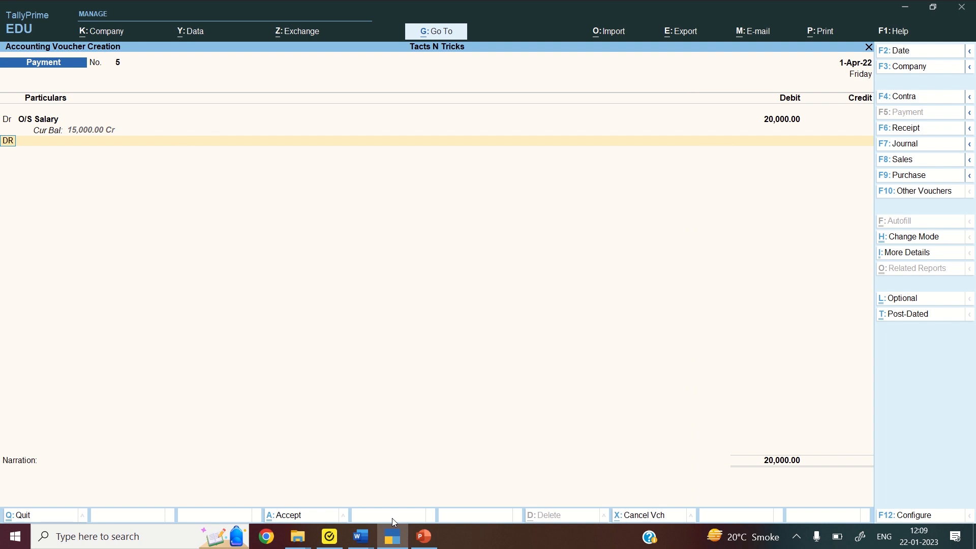
pyautogui.press('Return')
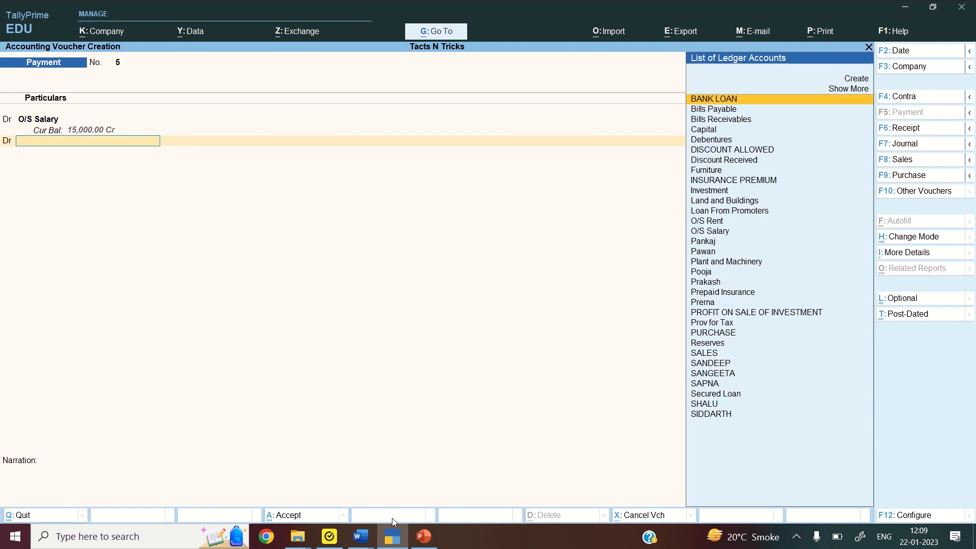
# Create an ELECTRICITY ledger under Indirect Expenses and debit it 10,000
pyautogui.press('alt')
pyautogui.hotkey('alt', 'c')
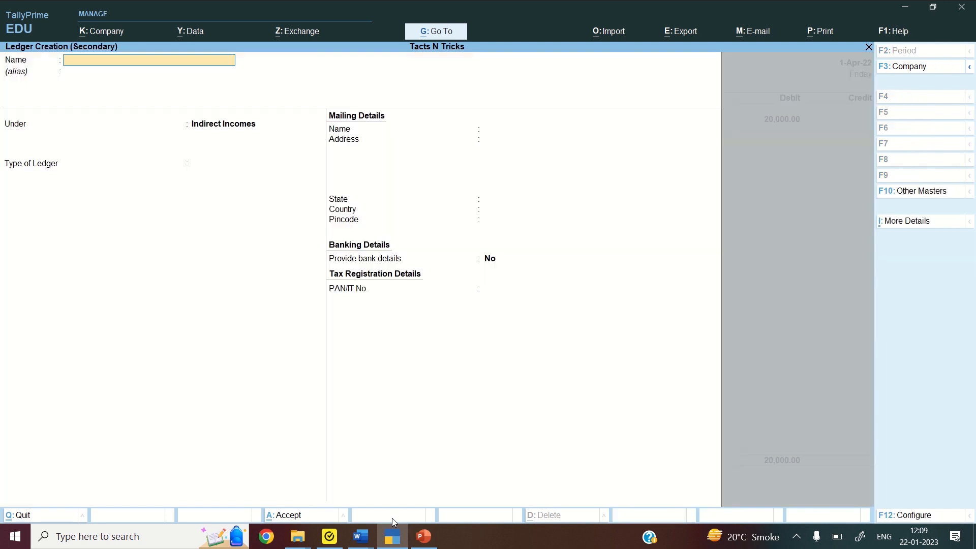
pyautogui.write('ELECTRICITY')
pyautogui.press('Return')
pyautogui.write('I')
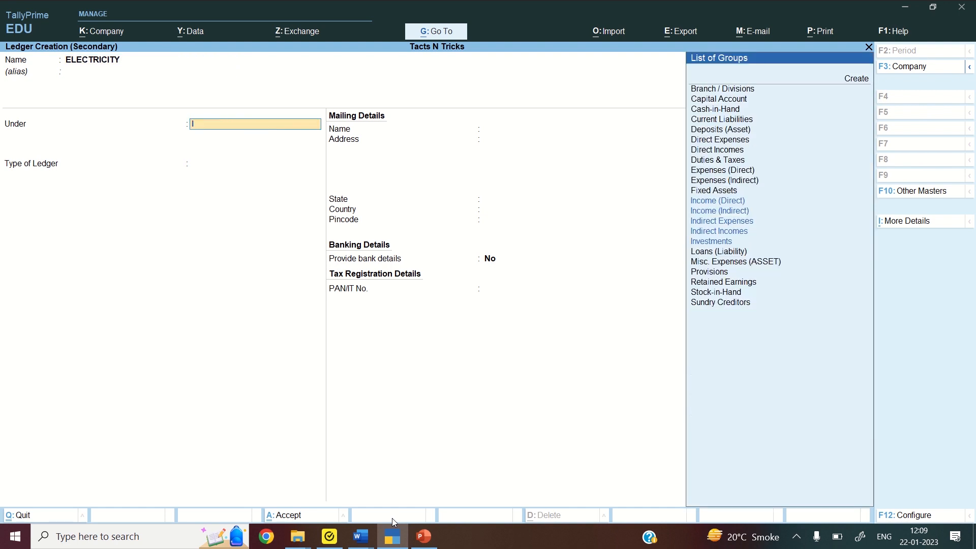
pyautogui.write('ND')
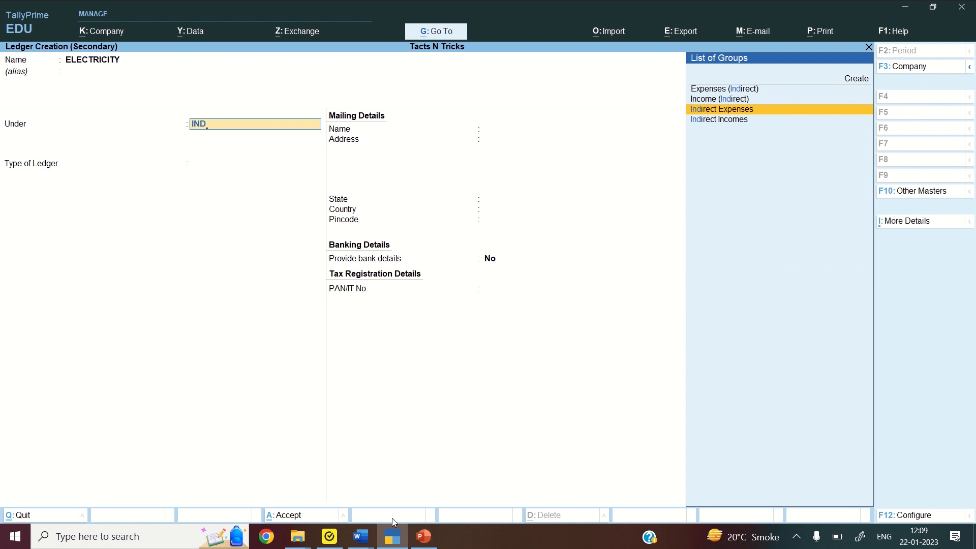
pyautogui.press('Return')
pyautogui.press('ctrl')
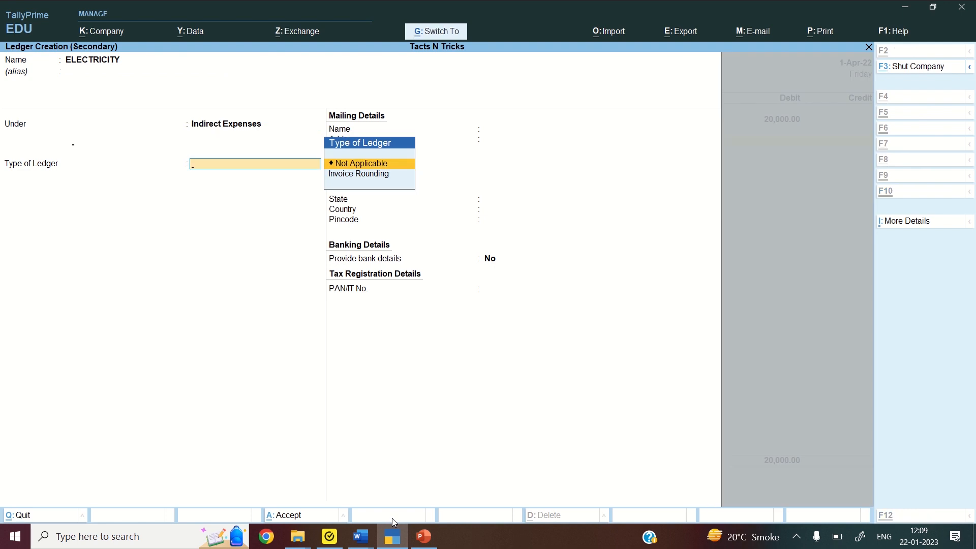
pyautogui.hotkey('ctrl', 'a')
pyautogui.write('1')
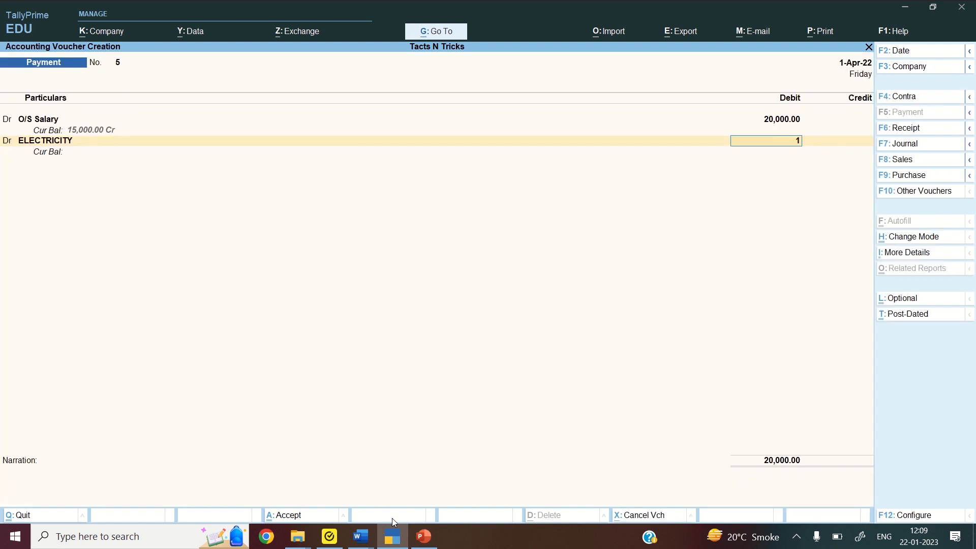
pyautogui.write('0,000')
pyautogui.press('Return')
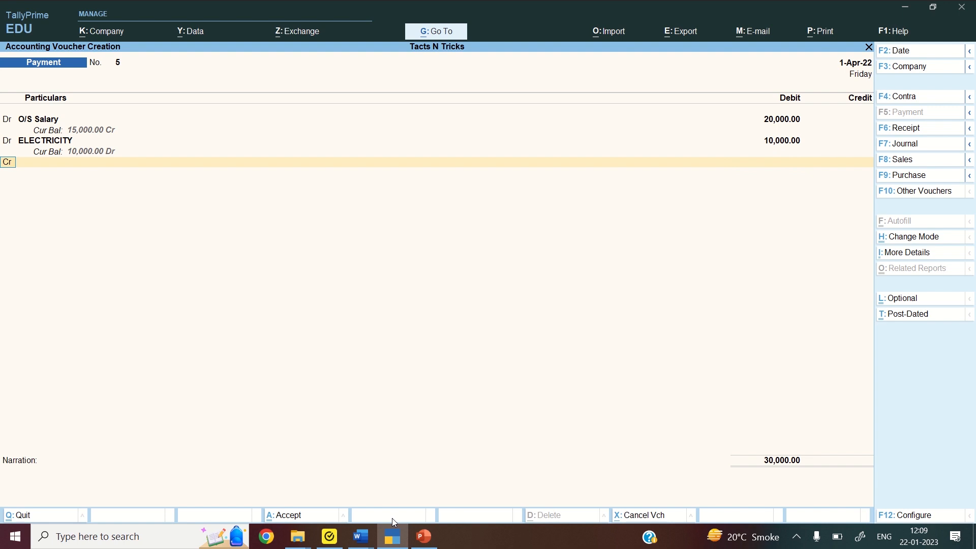
pyautogui.write('D')
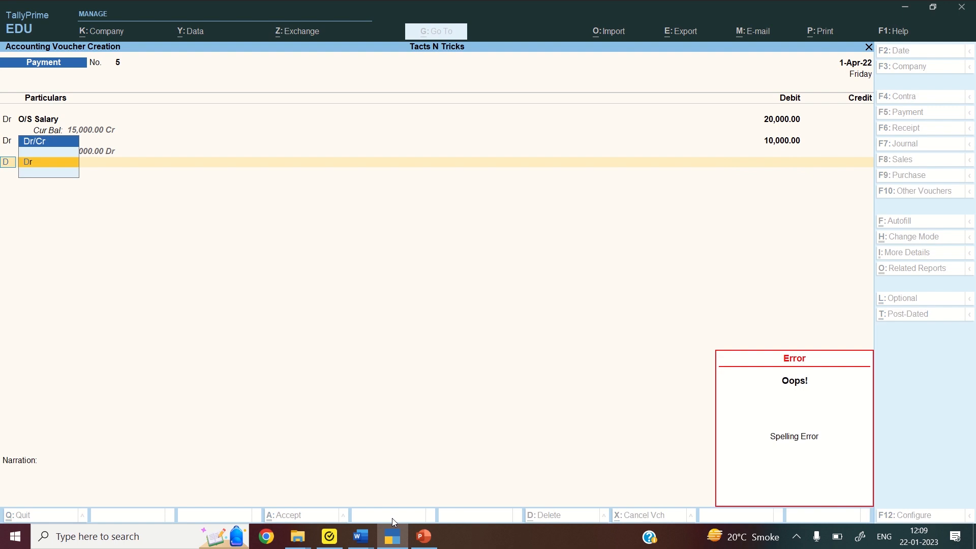
pyautogui.press('Return')
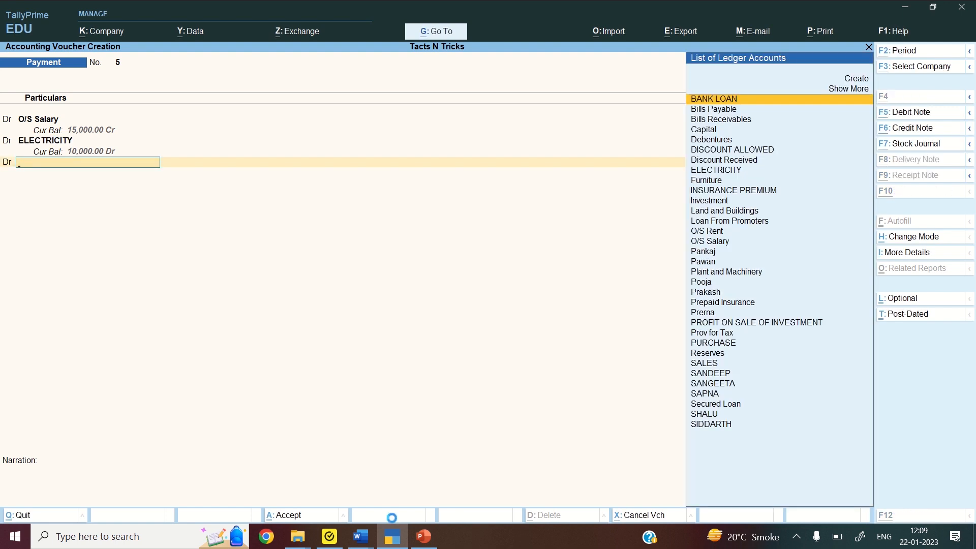
# Create a TELEPHONE ledger under Indirect Expenses and debit it 5,000
pyautogui.hotkey('alt', 'c')
pyautogui.write('TELE')
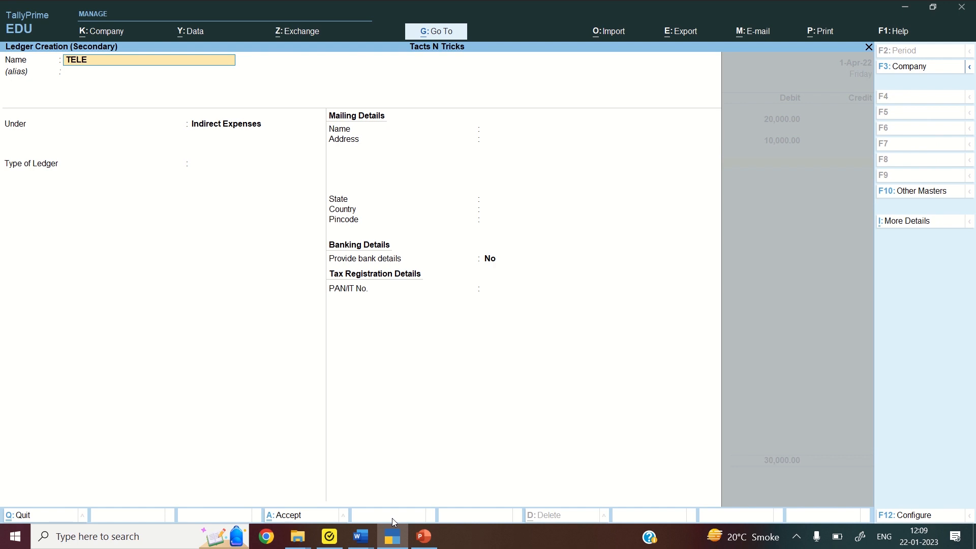
pyautogui.write('PHONE')
pyautogui.press('Return')
pyautogui.press('Return')
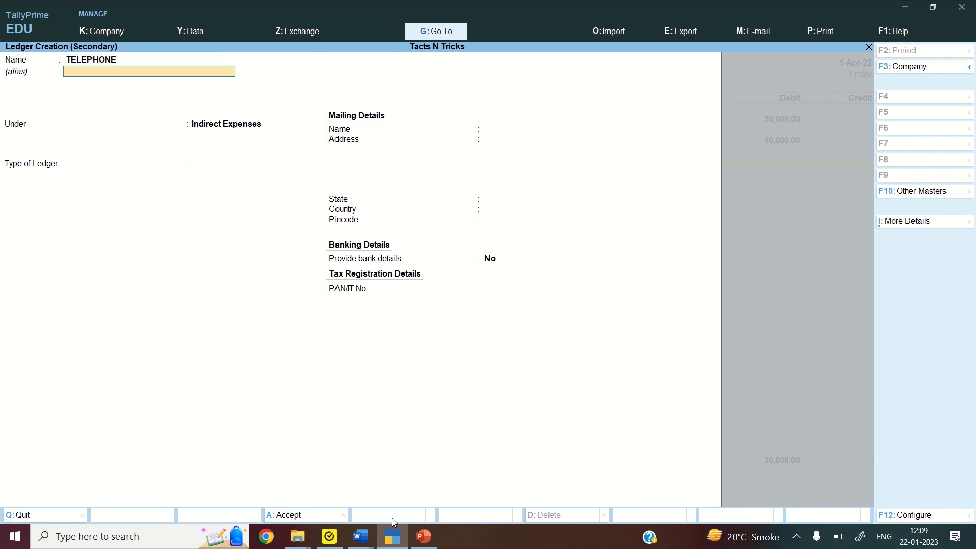
pyautogui.press('Return')
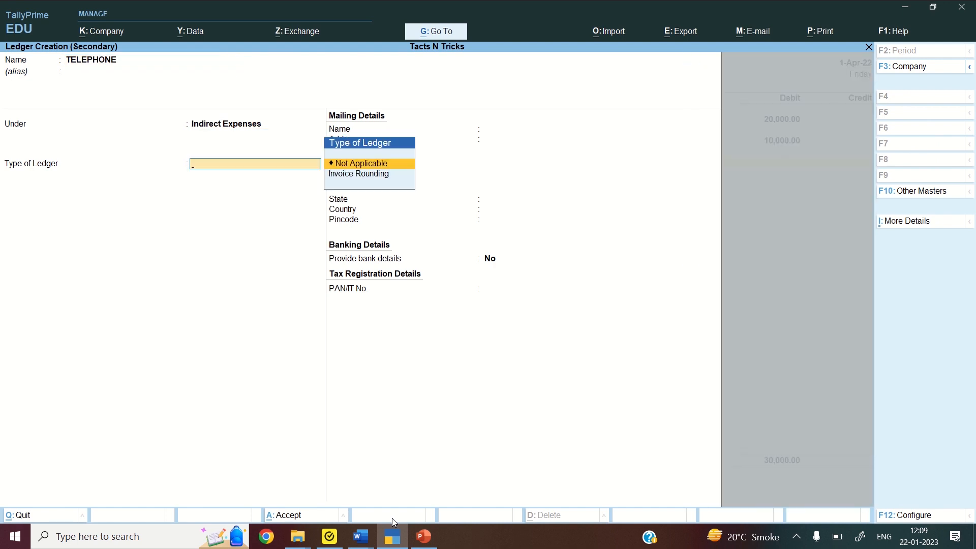
pyautogui.hotkey('ctrl', 'a')
pyautogui.press('Return')
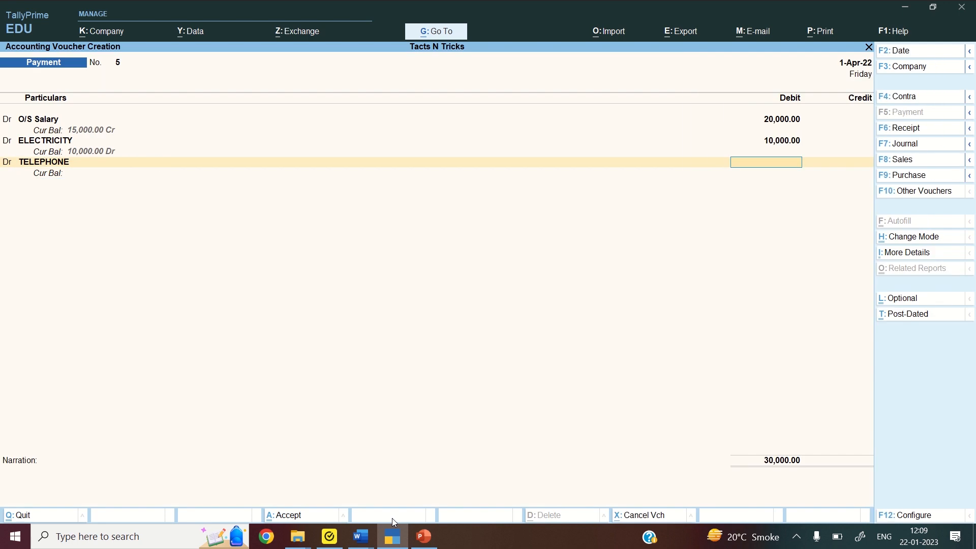
pyautogui.write('5000')
pyautogui.press('Return')
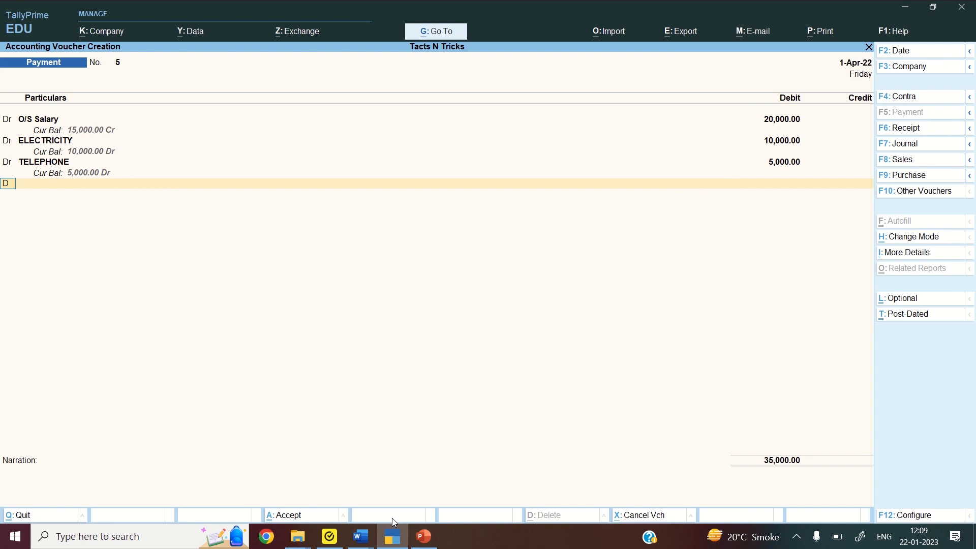
pyautogui.press('Return')
pyautogui.press('Return')
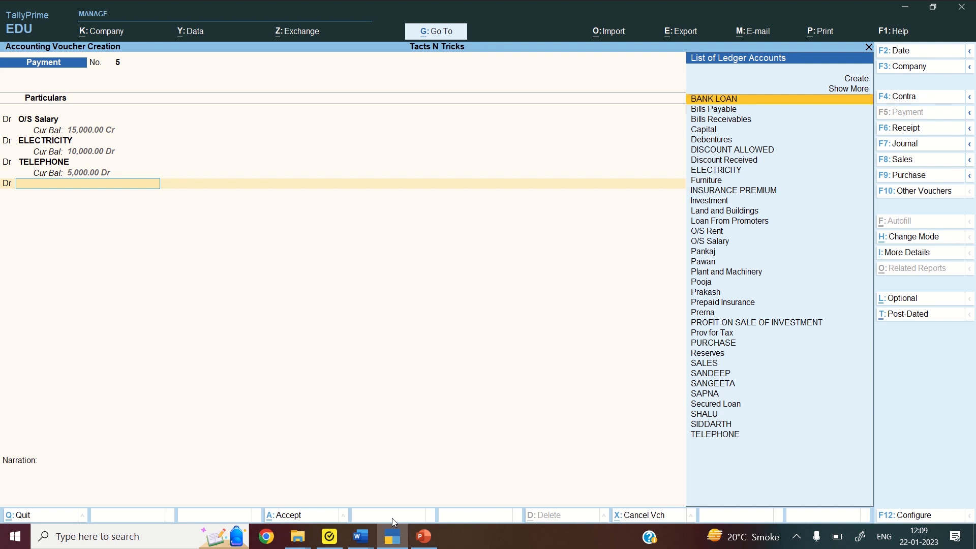
# Create a SALARY ledger under Indirect Expenses and debit it 50,000
pyautogui.hotkey('alt', 'c')
pyautogui.write('S')
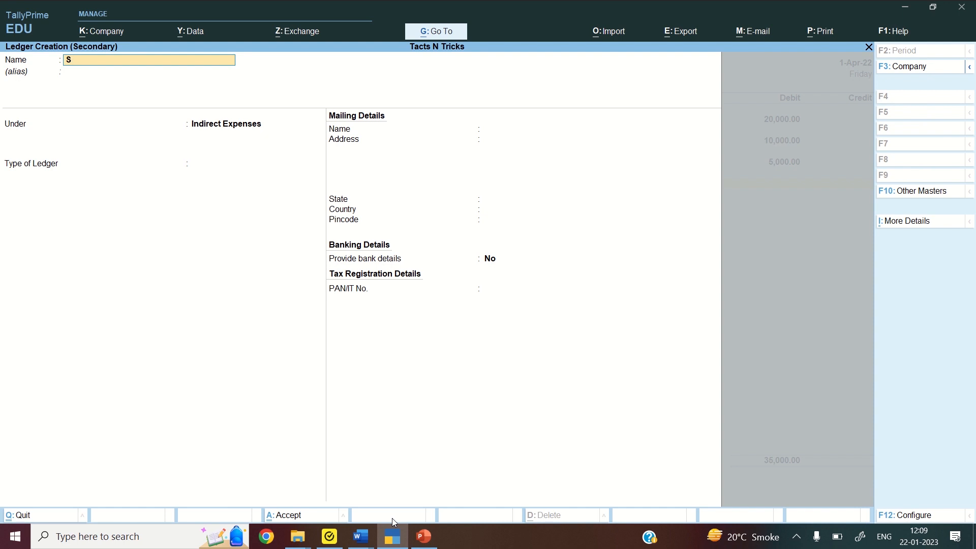
pyautogui.write('ALARY')
pyautogui.press('Return')
pyautogui.press('Return')
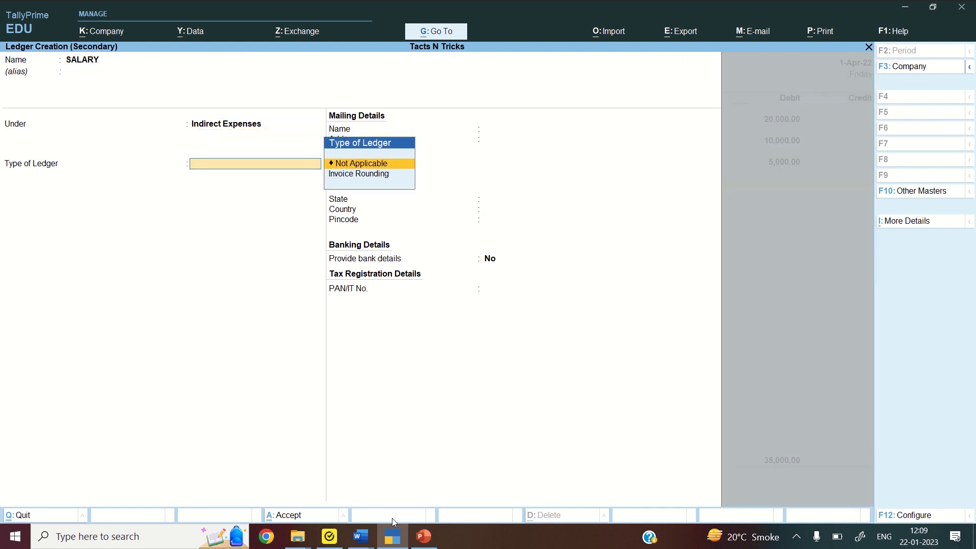
pyautogui.press('ctrl')
pyautogui.hotkey('ctrl', 'a')
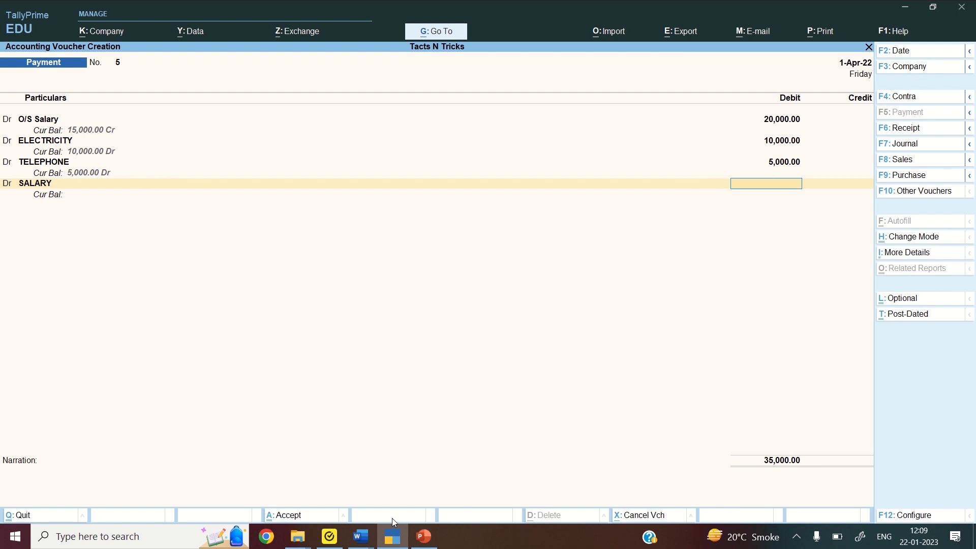
pyautogui.write('50000')
pyautogui.press('Return')
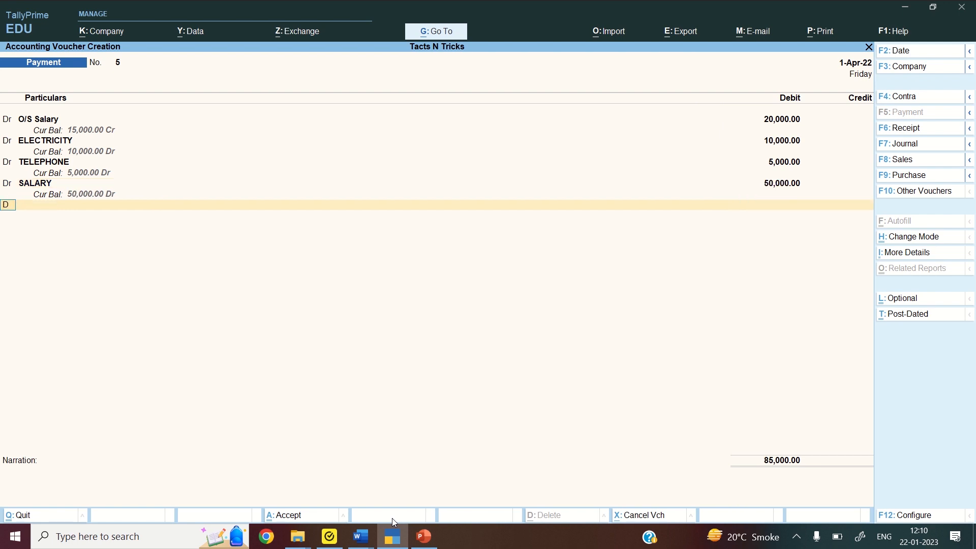
pyautogui.press('BackSpace')
pyautogui.press('c')
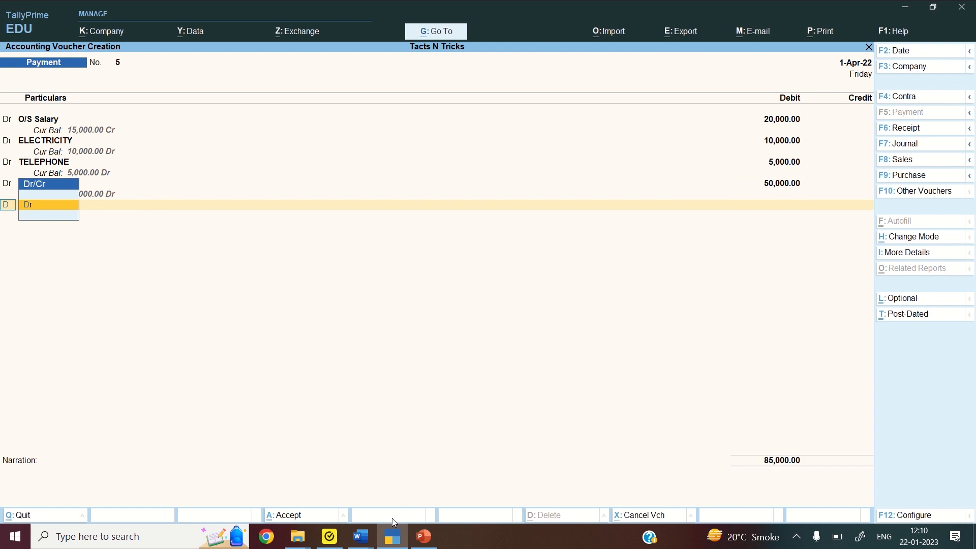
pyautogui.press('Return')
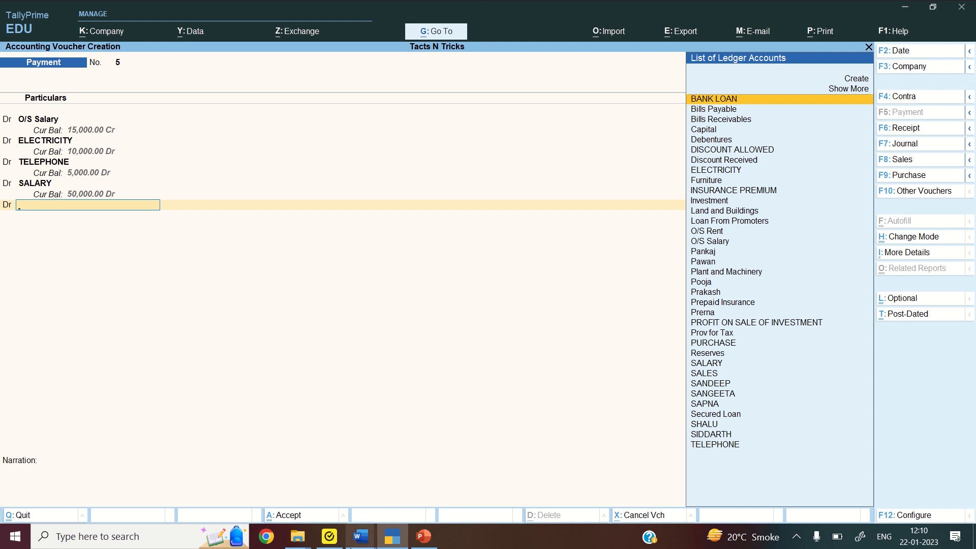
# Check the next entry on the Word question sheet, then return to the payment voucher
pyautogui.moveTo(363, 546)
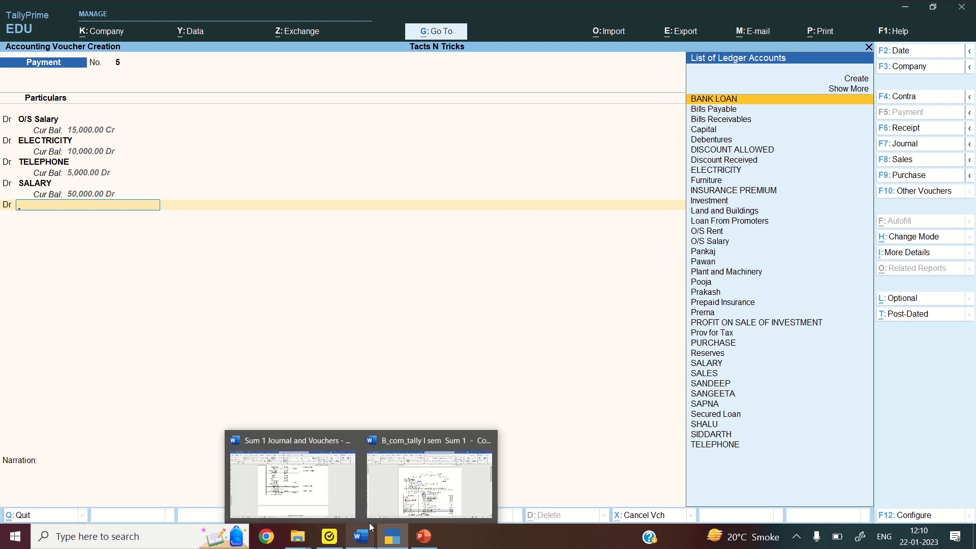
pyautogui.click(383, 490)
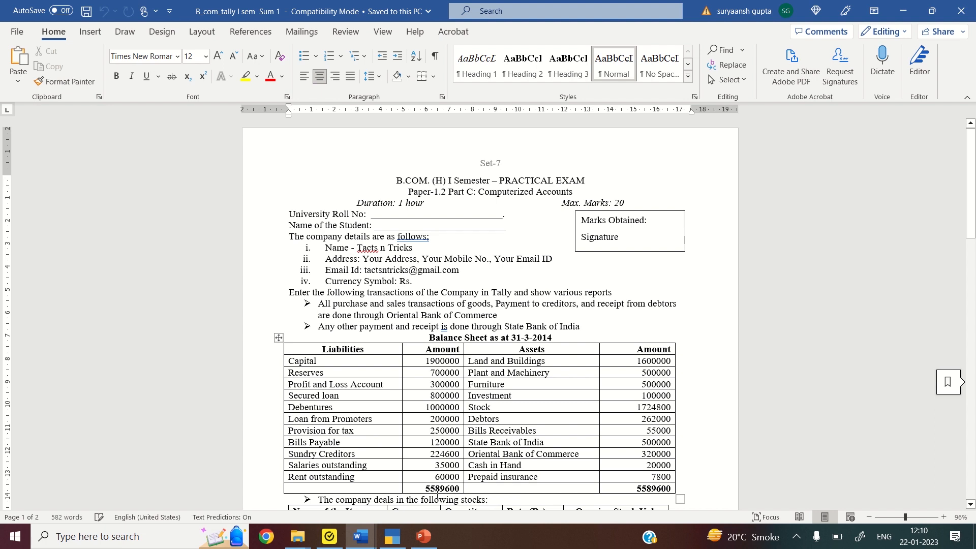
pyautogui.click(394, 536)
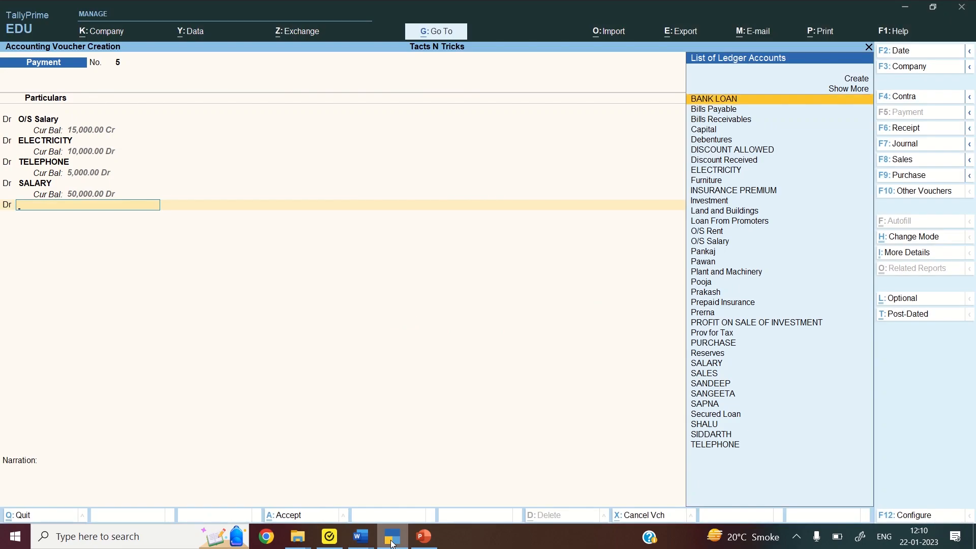
# Debit O/S Rent 60,000 on the next voucher line
pyautogui.write('O/S')
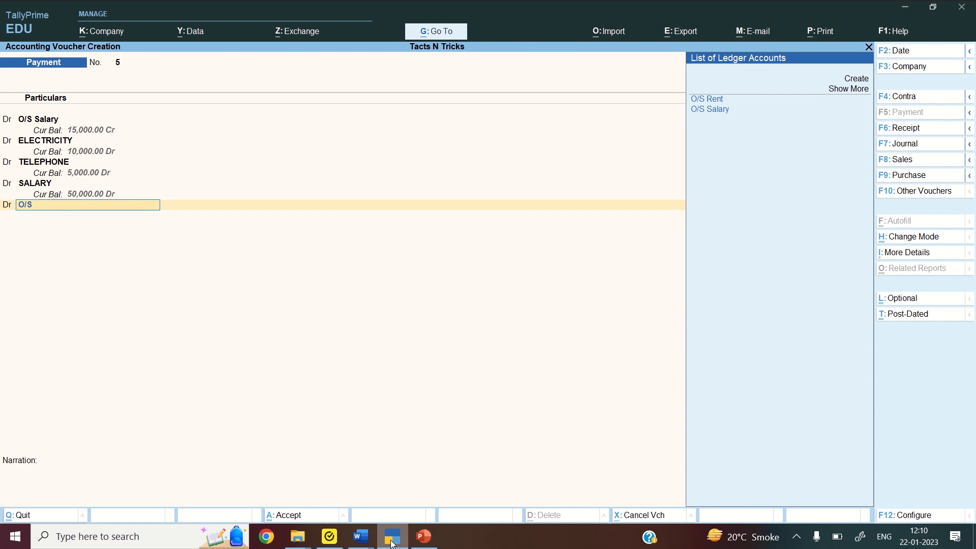
pyautogui.press('Return')
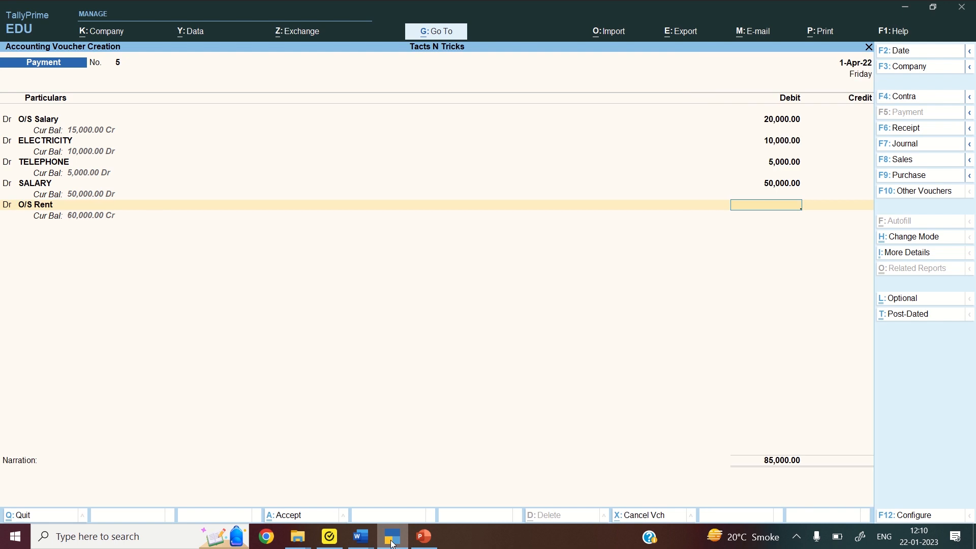
pyautogui.write('60000')
pyautogui.press('Return')
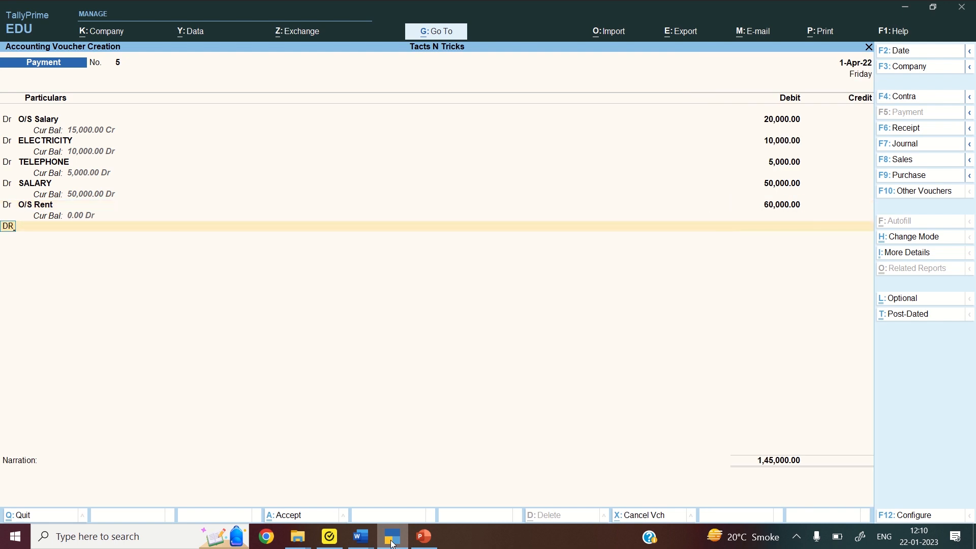
pyautogui.press('Return')
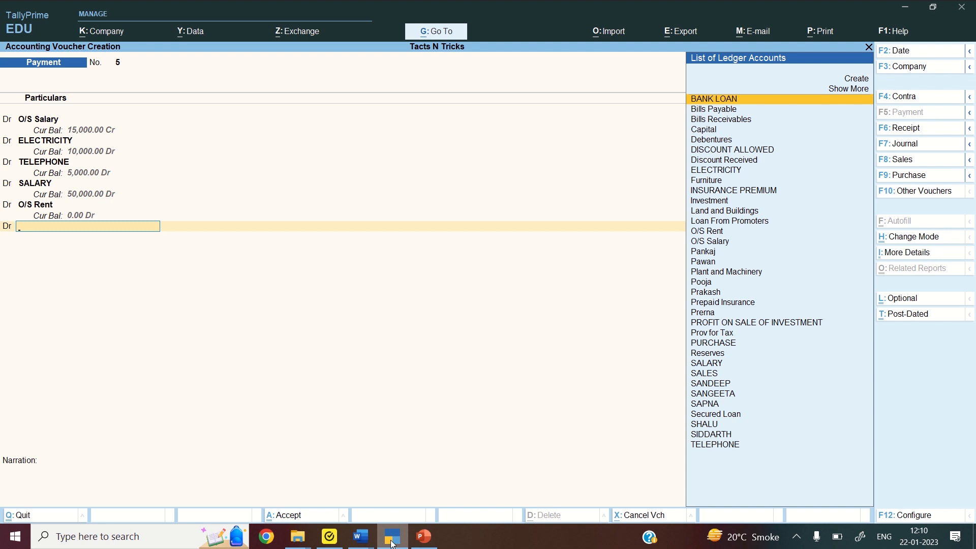
# Create a RENT ledger under Indirect Expenses and debit it 20,000
pyautogui.hotkey('alt', 'c')
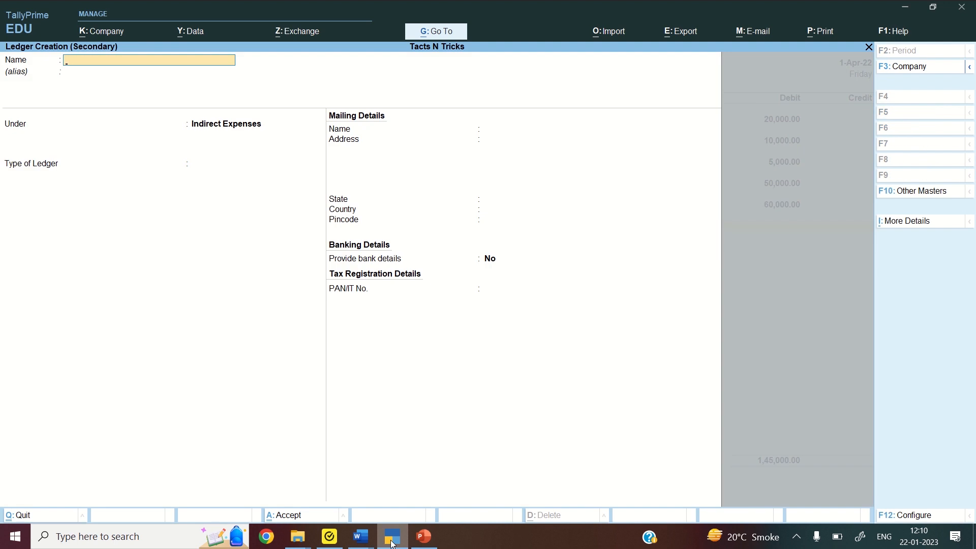
pyautogui.write('RENT')
pyautogui.press('Return')
pyautogui.press('Return')
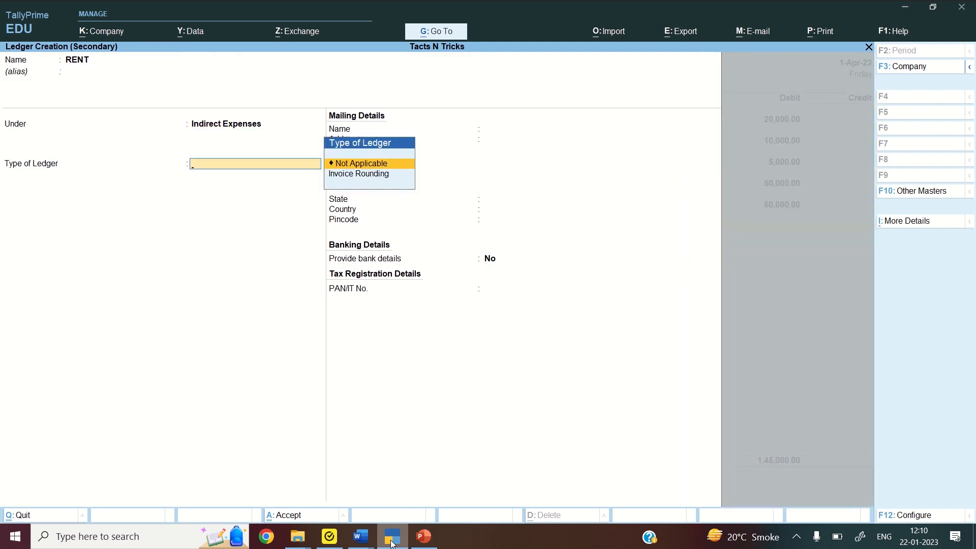
pyautogui.hotkey('ctrl', 'a')
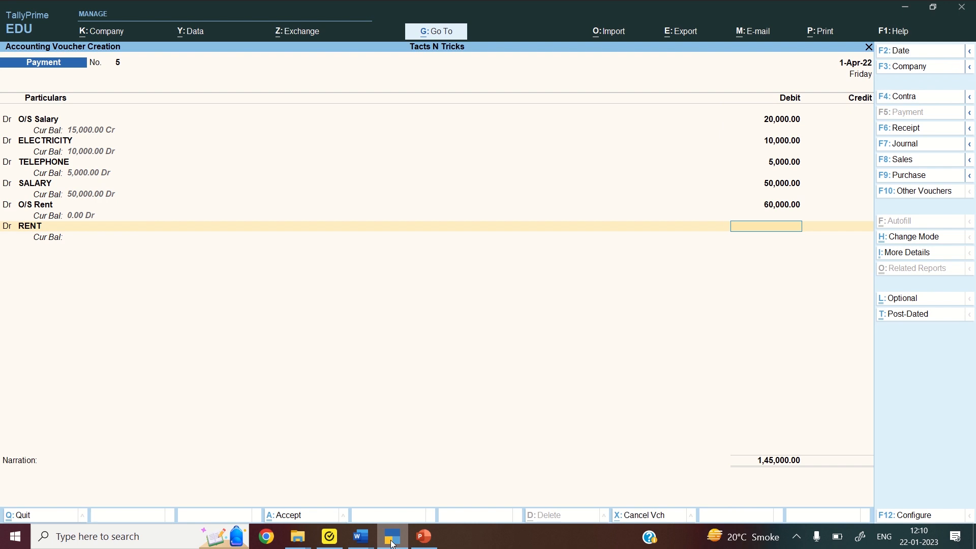
pyautogui.write('20000')
pyautogui.press('Return')
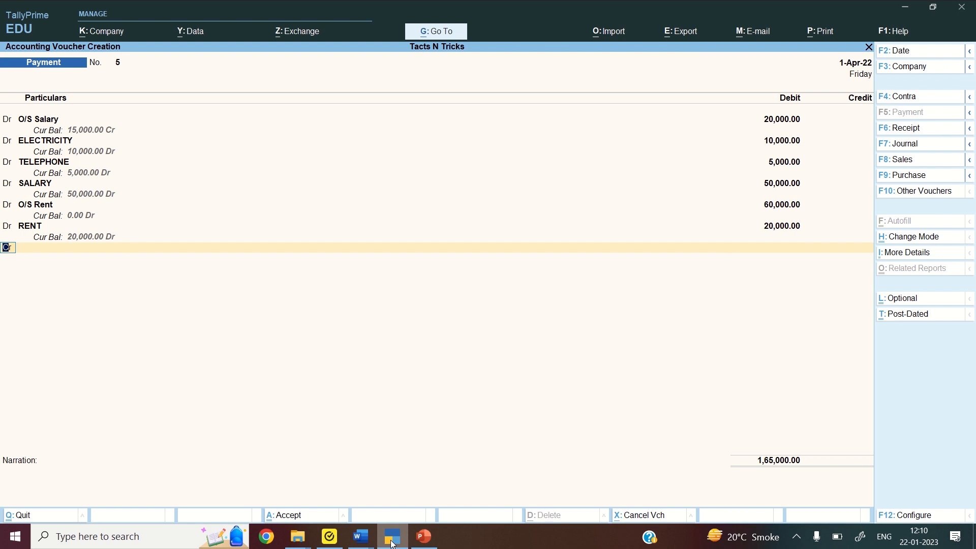
pyautogui.write('DR')
pyautogui.press('Return')
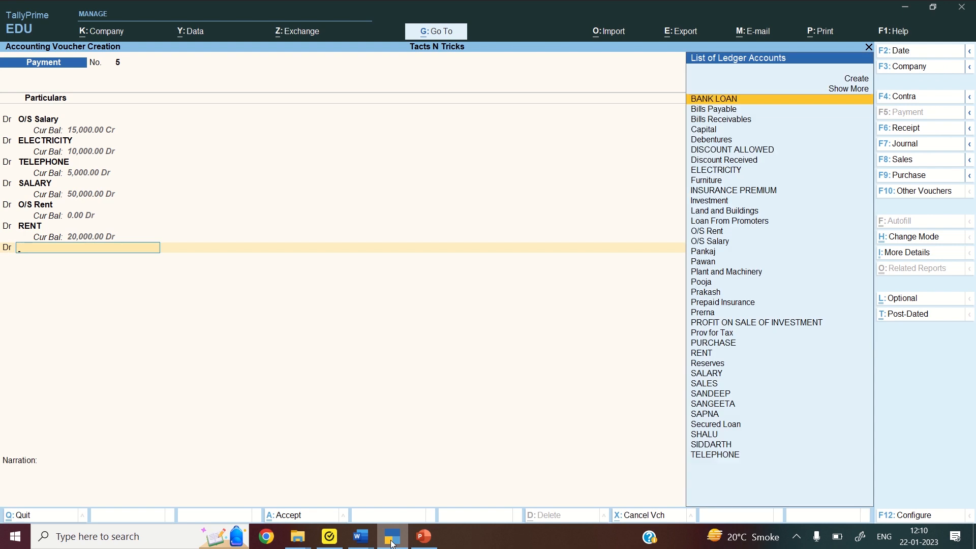
# Debit Prov for Tax 1,80,000, credit SBI 3,45,000 with bank allocation, and save the voucher
pyautogui.write('PROV')
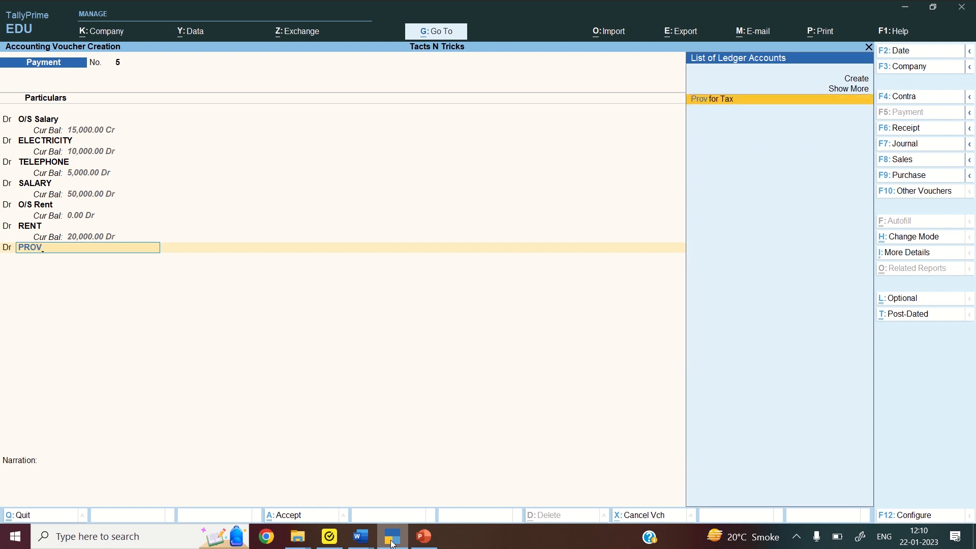
pyautogui.press('Return')
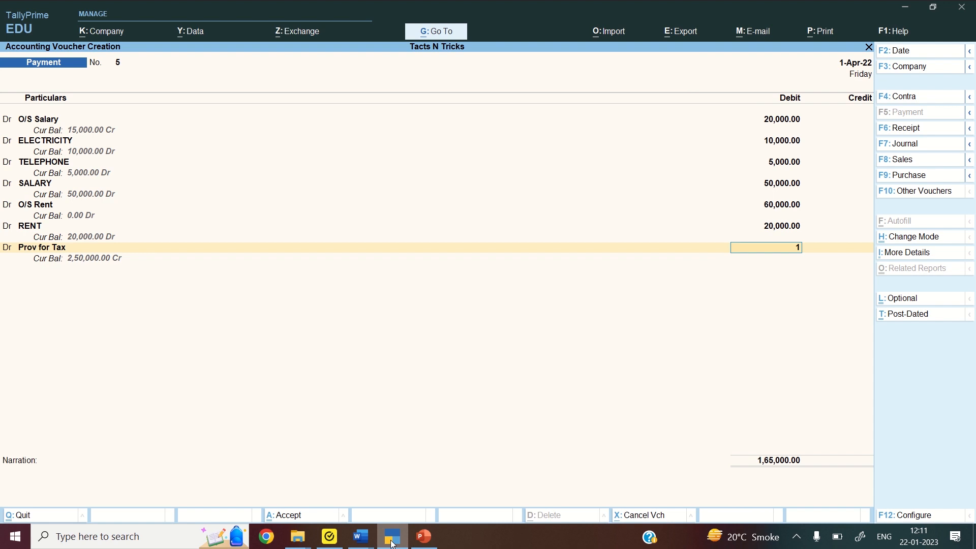
pyautogui.write('180000')
pyautogui.press('Return')
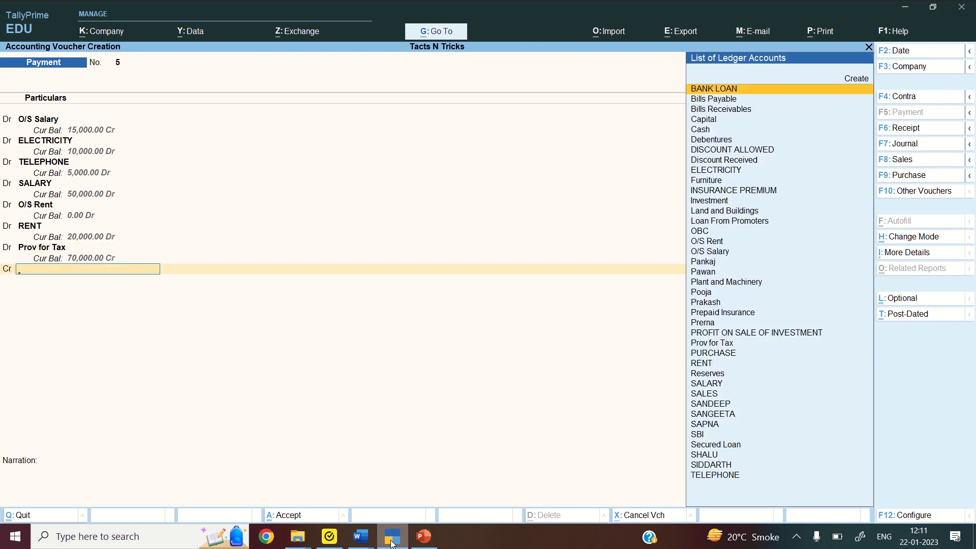
pyautogui.write('SBI')
pyautogui.press('Return')
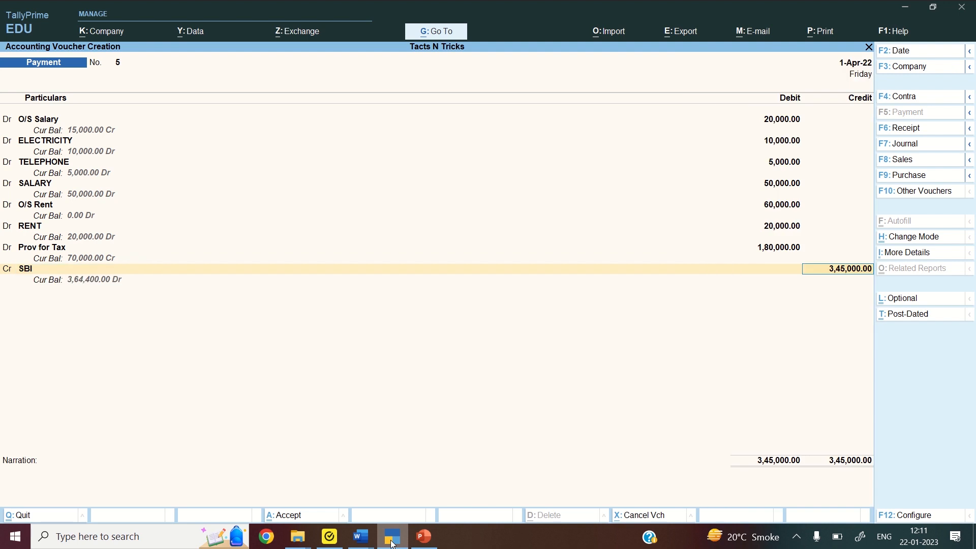
pyautogui.press('Return')
pyautogui.press('Return')
pyautogui.press('Return')
pyautogui.press('Return')
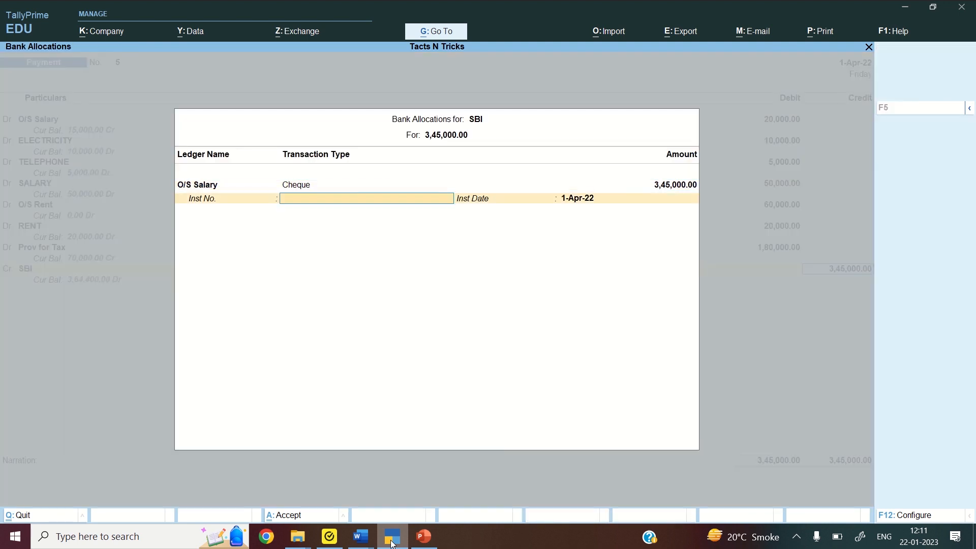
pyautogui.press('Return')
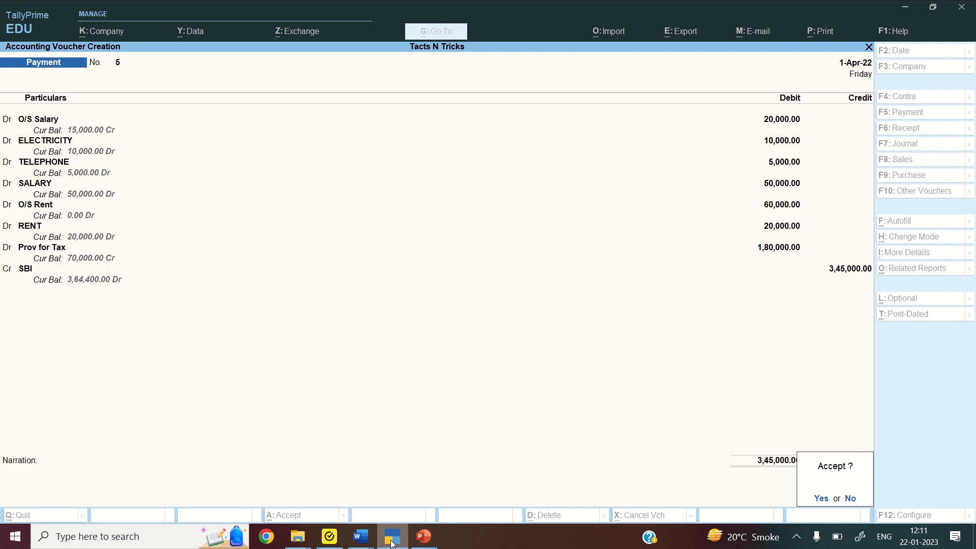
pyautogui.press('Return')
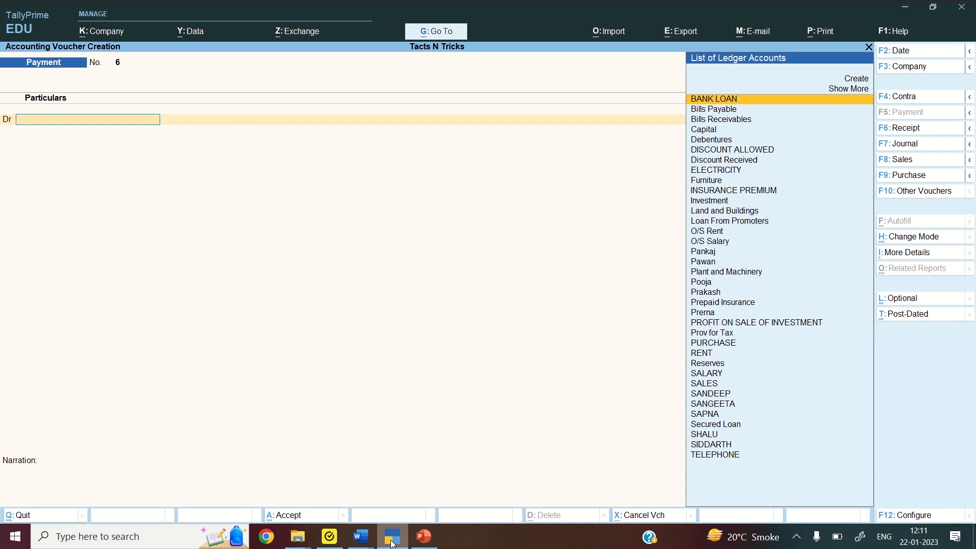
pyautogui.click(361, 537)
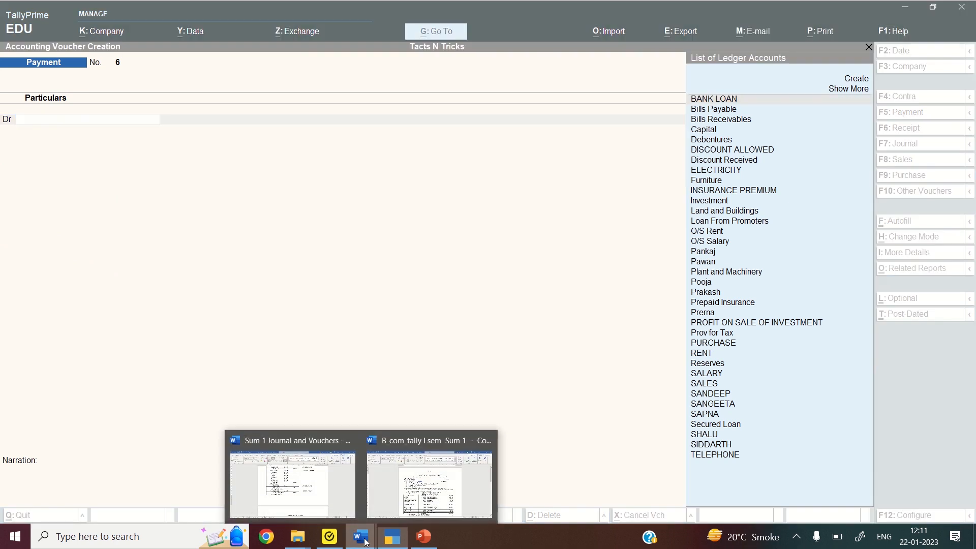
pyautogui.click(331, 481)
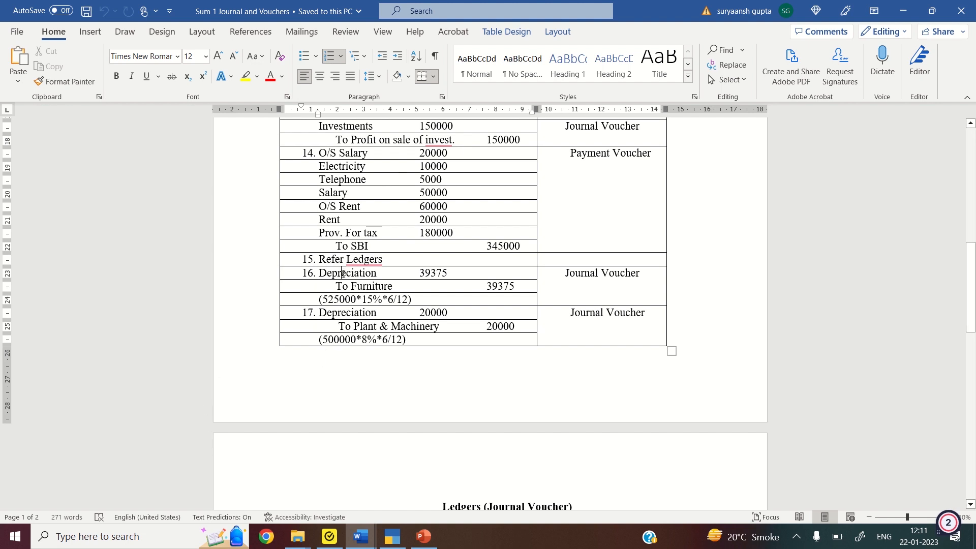
pyautogui.click(378, 289)
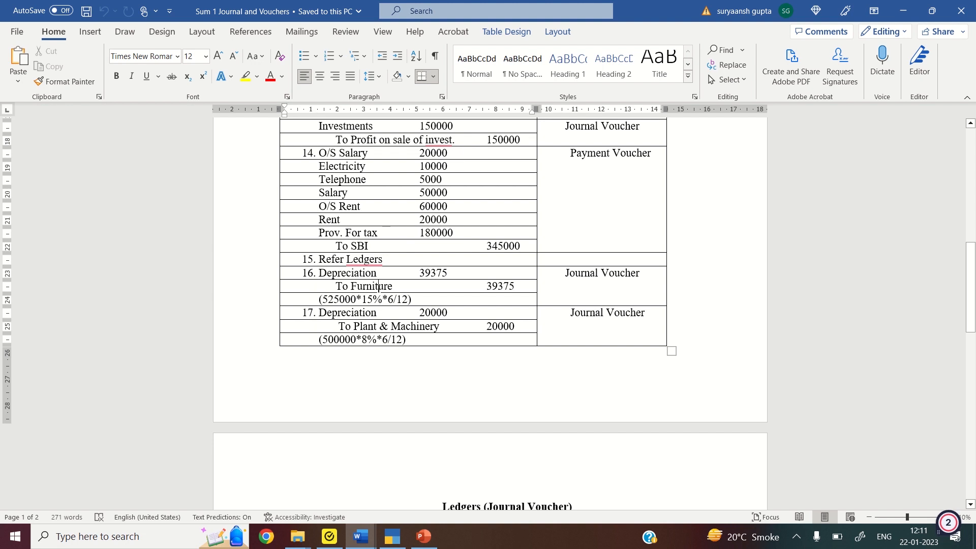
pyautogui.click(340, 299)
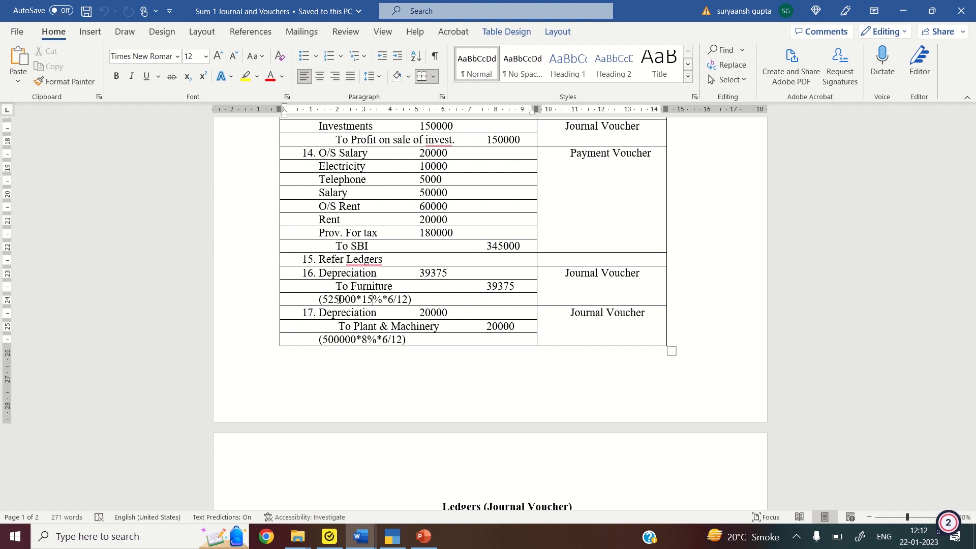
pyautogui.press('Right')
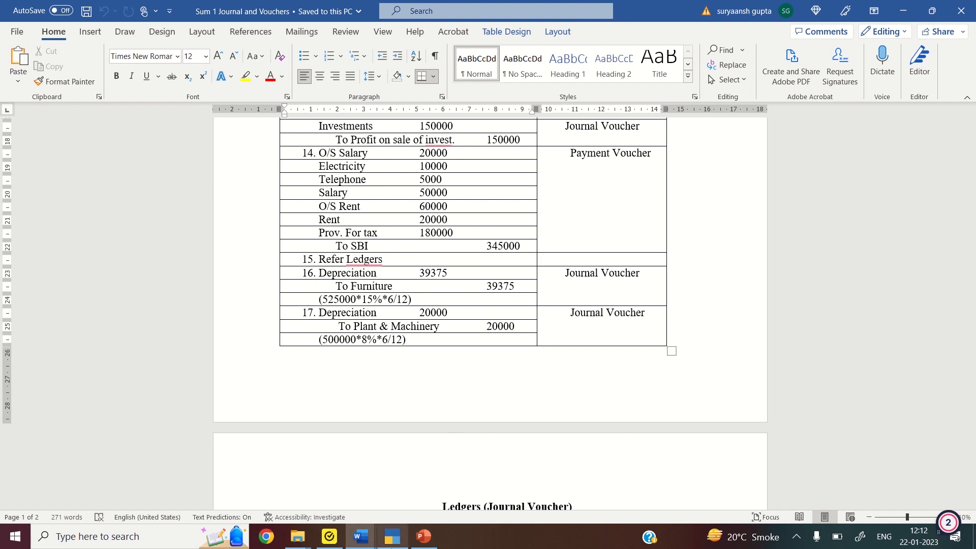
pyautogui.click(392, 536)
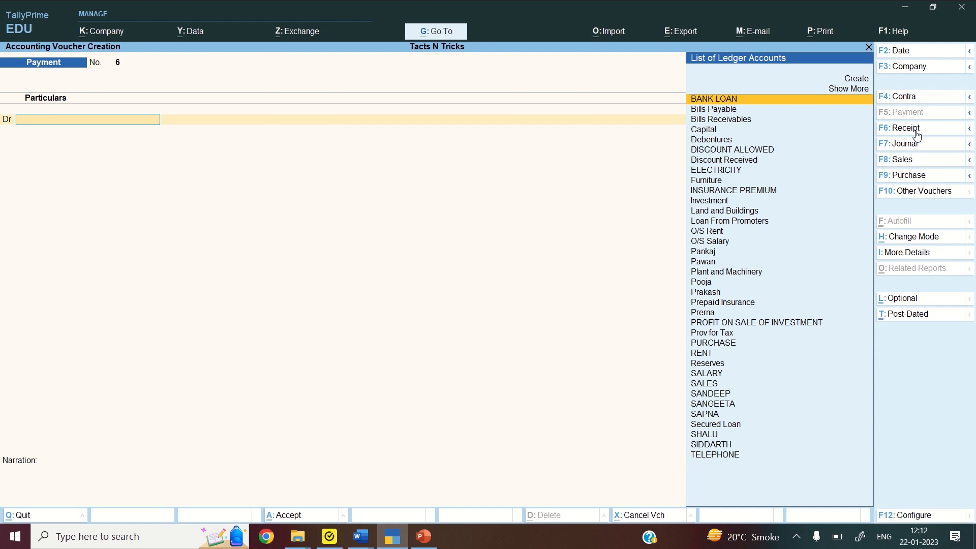
# In a Journal voucher, create DEPRECIATION under Indirect Expenses, debit 39,375, and credit Furniture 39,375
pyautogui.click(917, 149)
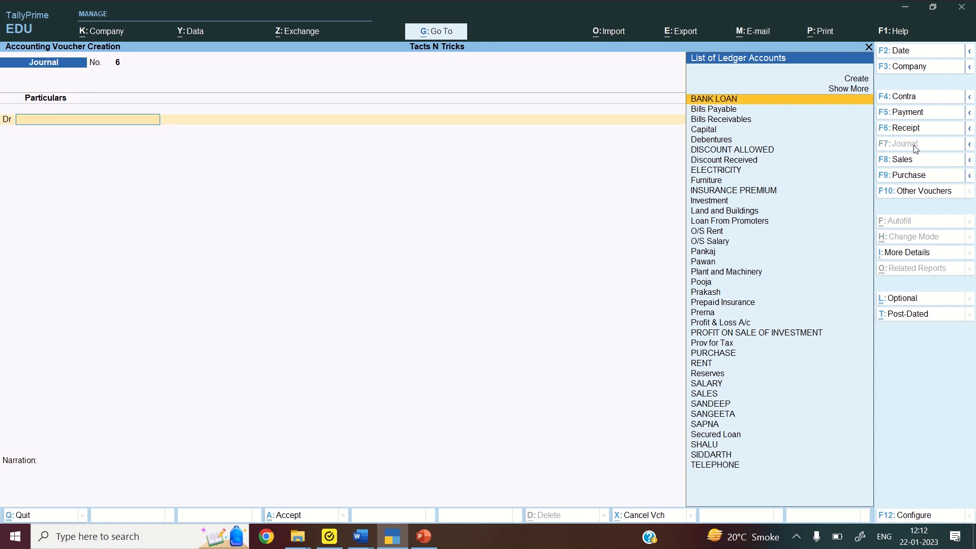
pyautogui.hotkey('alt', 'c')
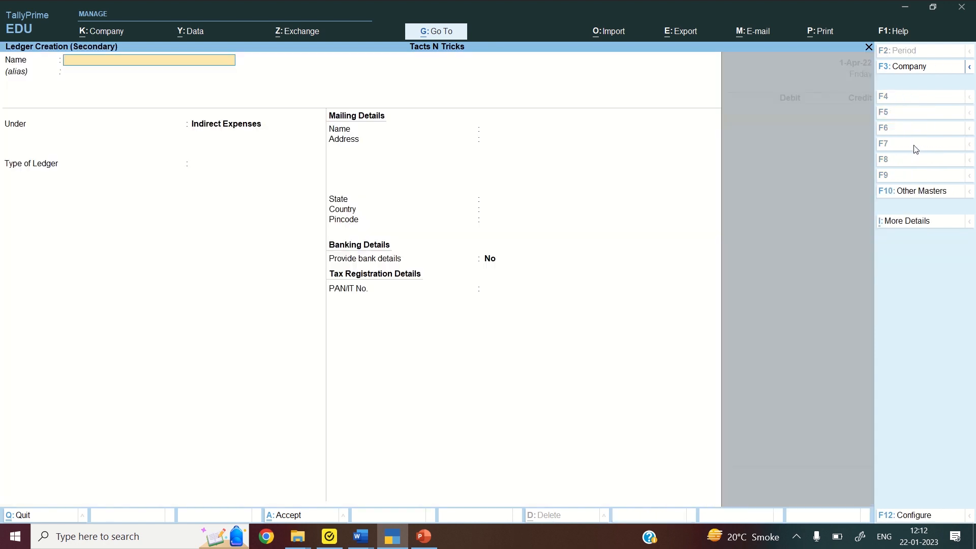
pyautogui.write('DEPRECIATION')
pyautogui.press('Return')
pyautogui.press('Return')
pyautogui.press('Return')
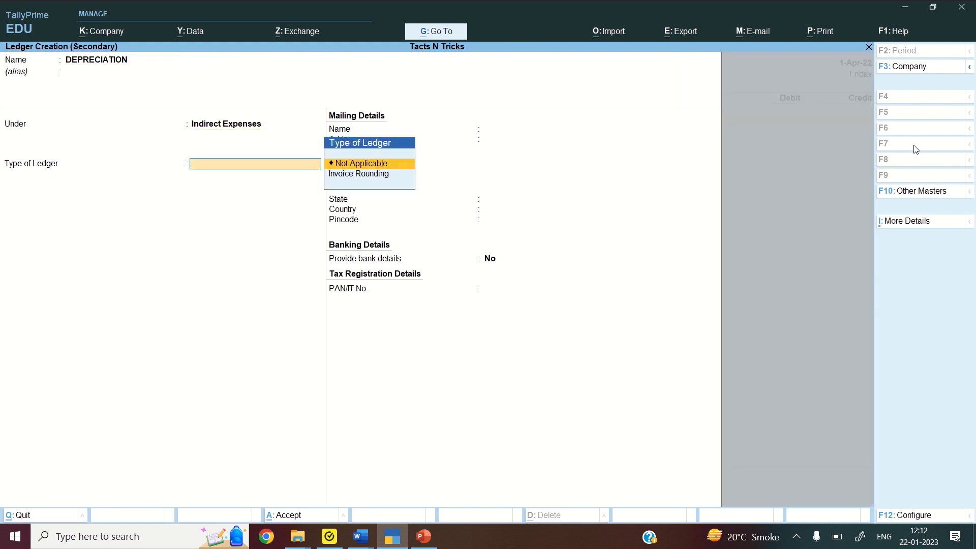
pyautogui.hotkey('ctrl', 'a')
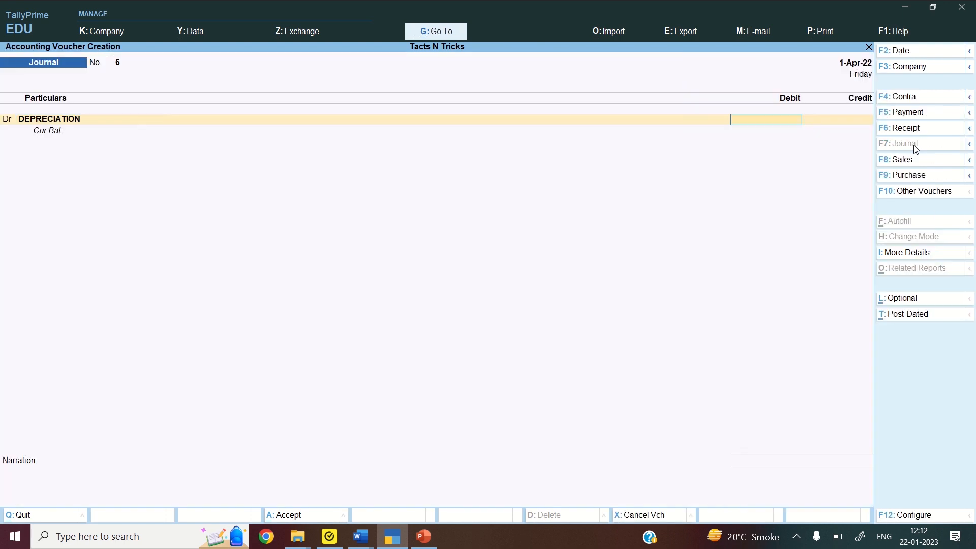
pyautogui.write('39375')
pyautogui.press('Return')
pyautogui.write('FU')
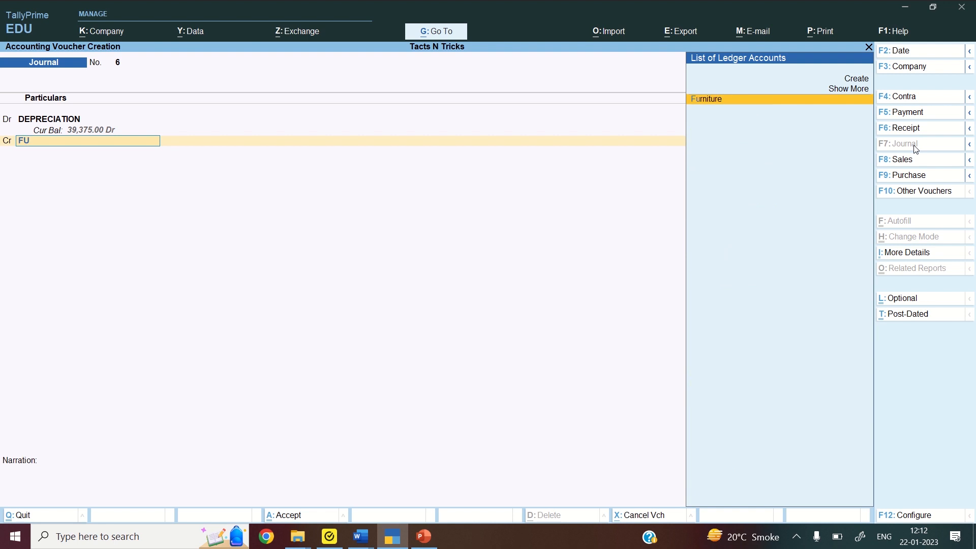
pyautogui.write('R')
pyautogui.press('Return')
pyautogui.press('Return')
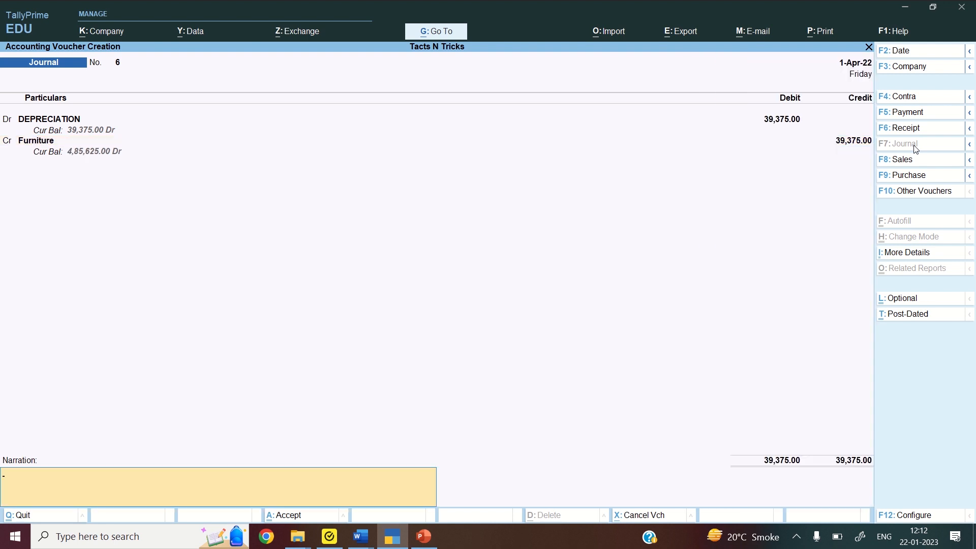
pyautogui.press('Return')
pyautogui.press('Return')
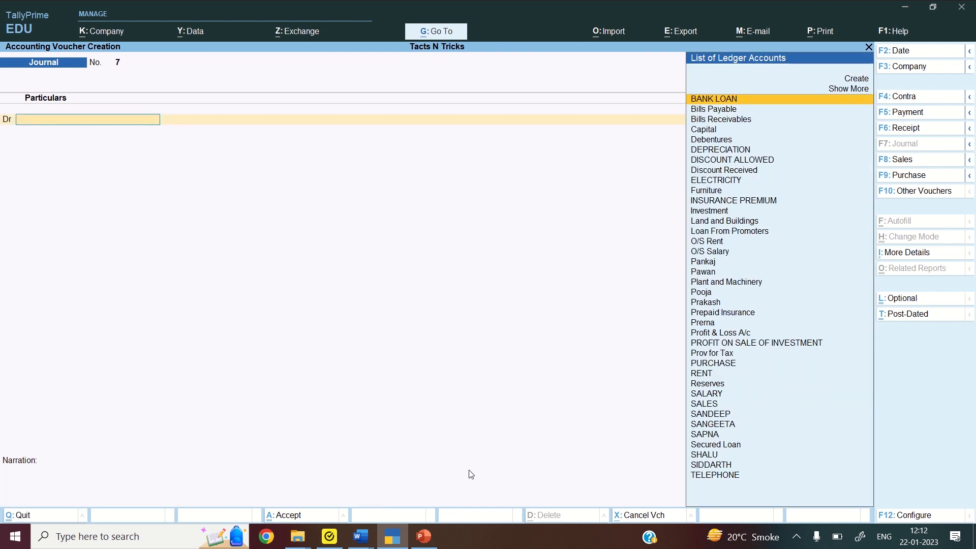
pyautogui.click(361, 536)
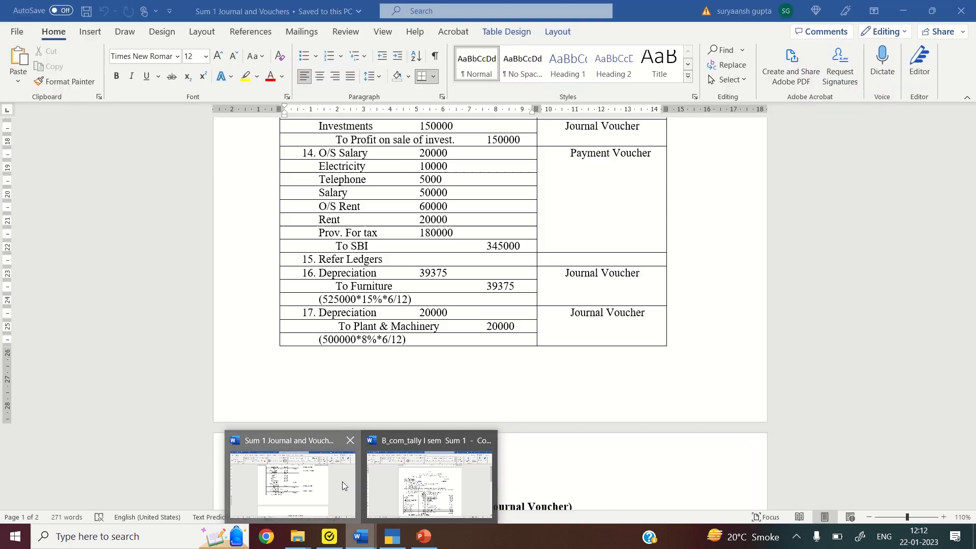
pyautogui.click(343, 481)
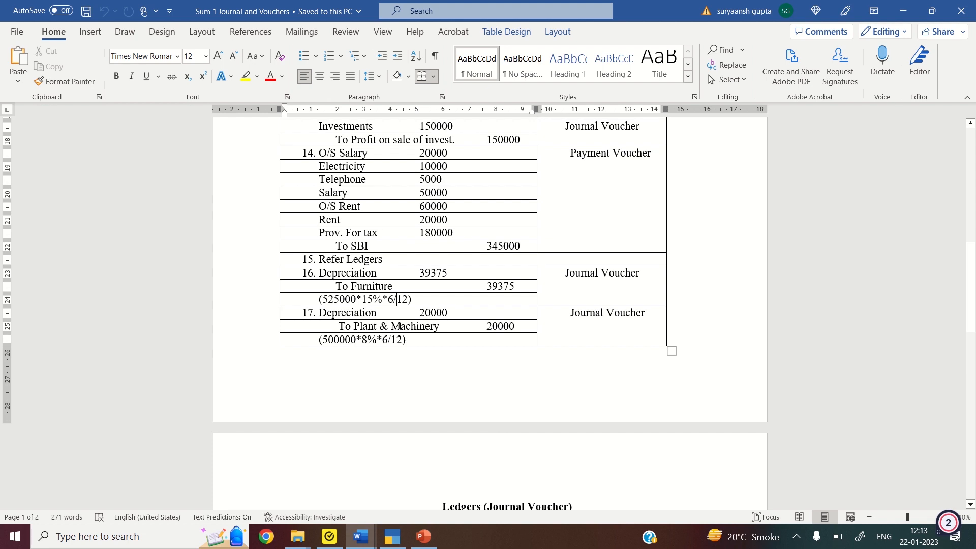
pyautogui.click(400, 545)
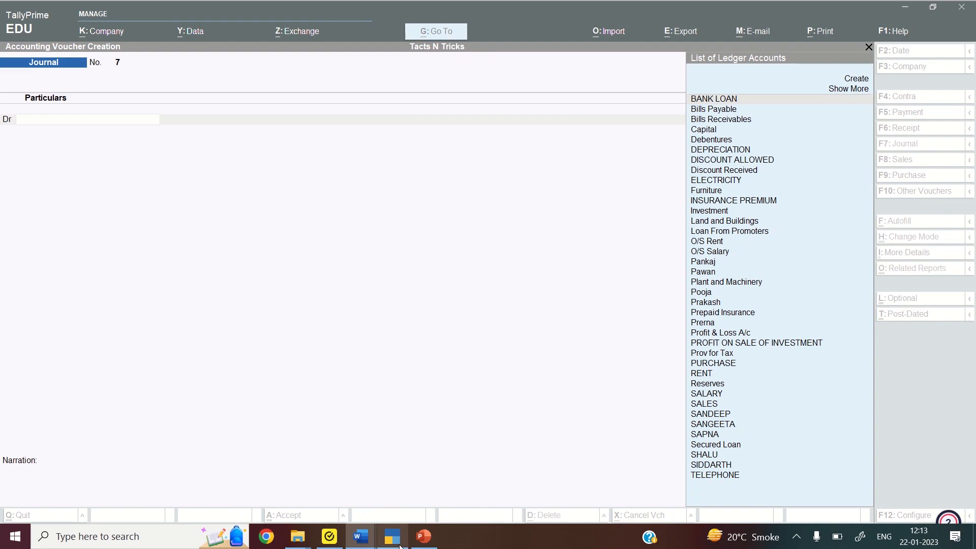
# Debit DEPRECIATION 20,000 and credit Plant and Machinery 20,000 in journal voucher 7
pyautogui.write('DEP')
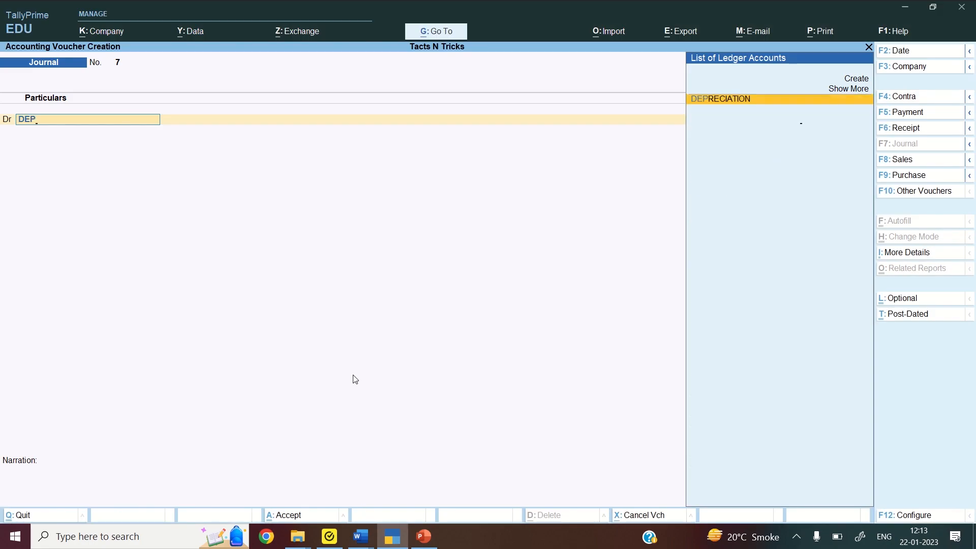
pyautogui.press('Return')
pyautogui.write('2')
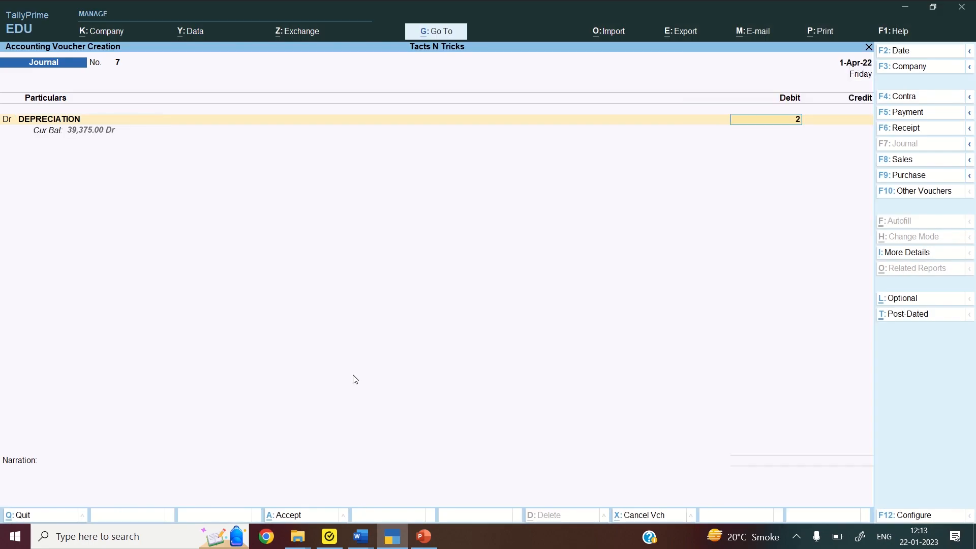
pyautogui.write('0000')
pyautogui.press('Return')
pyautogui.write('F')
pyautogui.press('Return')
pyautogui.press('BackSpace')
pyautogui.write('PL')
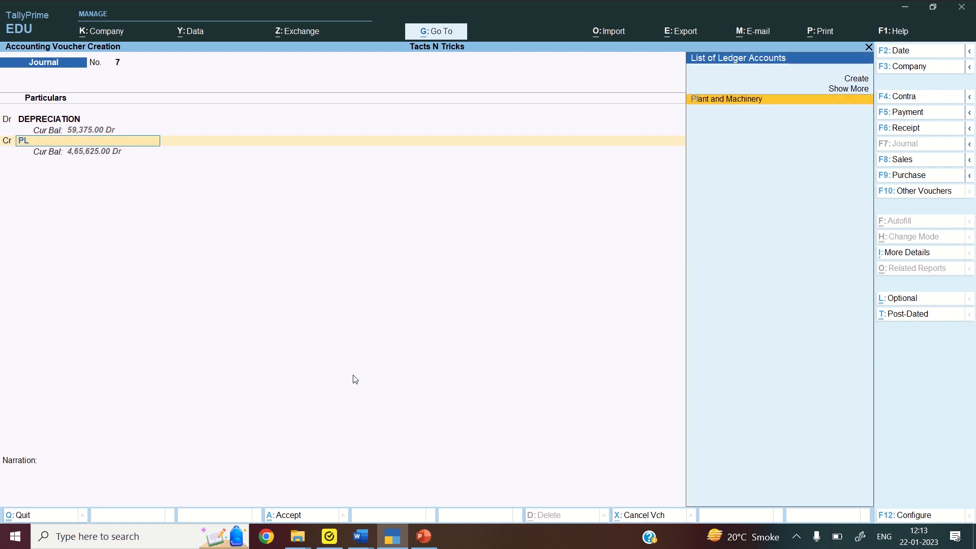
pyautogui.press('Return')
pyautogui.press('Return')
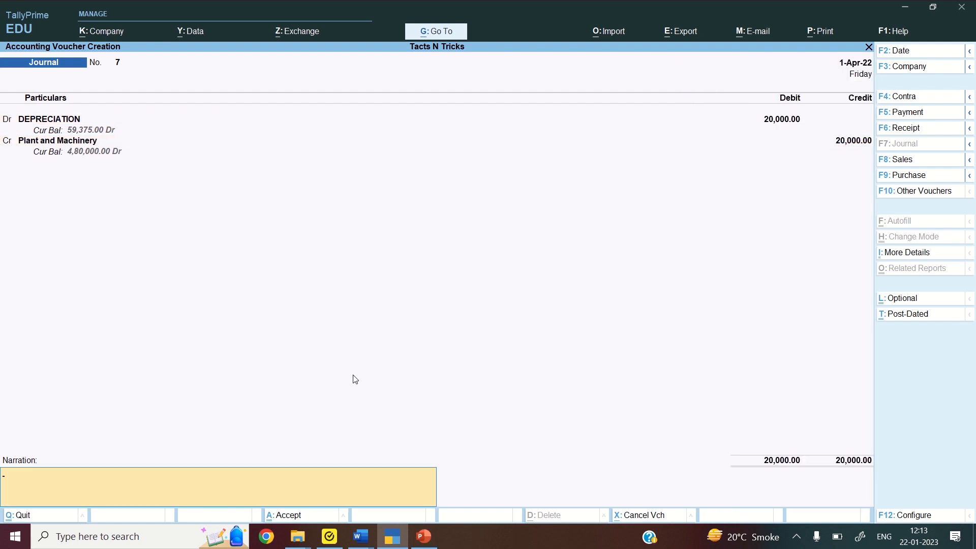
pyautogui.press('Return')
pyautogui.press('Return')
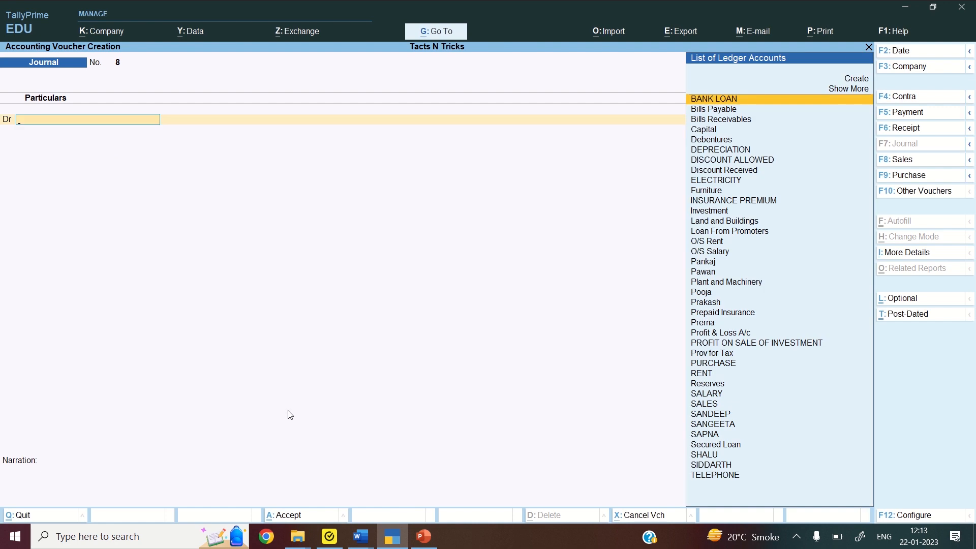
# Bring up the Sum 1 Journal and Vouchers document and scroll to the Ledgers (Journal Voucher) tables
pyautogui.click(359, 540)
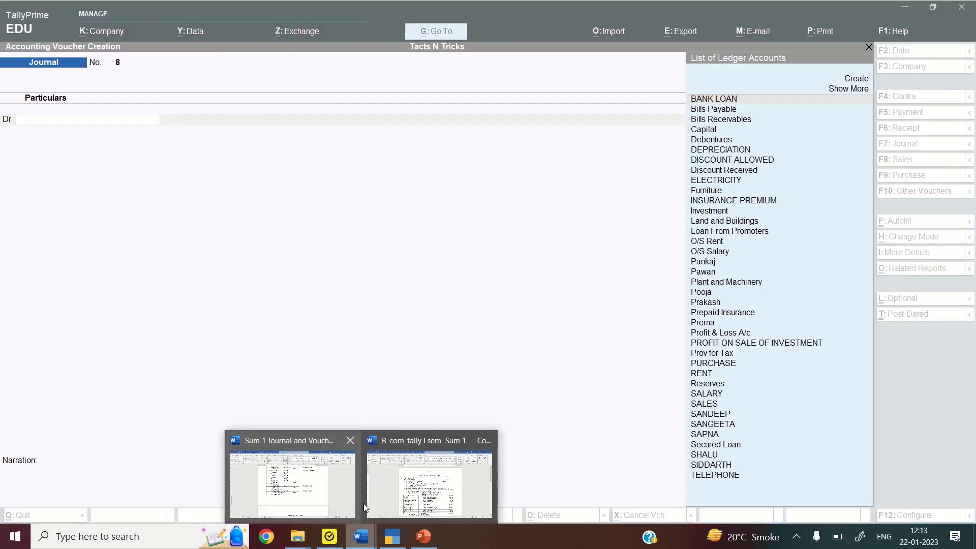
pyautogui.click(349, 489)
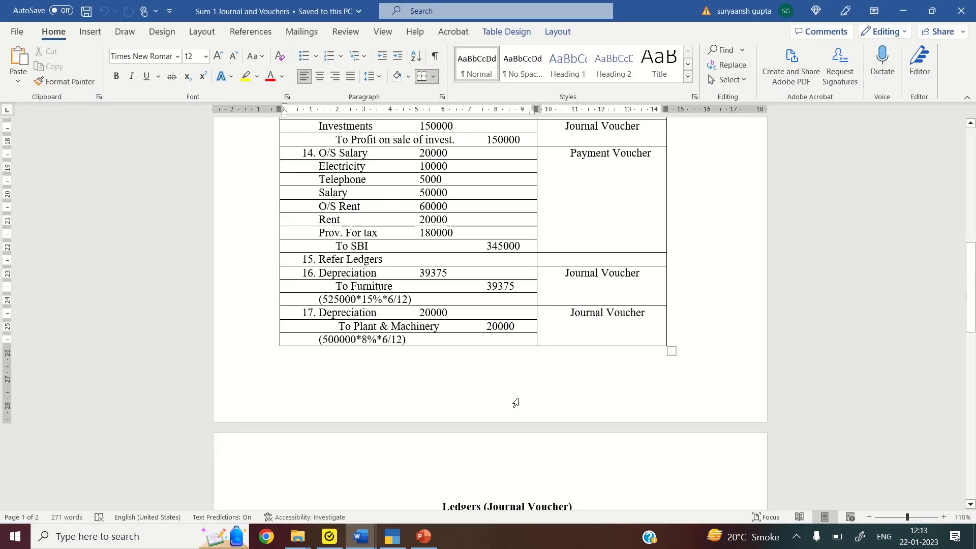
pyautogui.scroll(-10, 517, 405)
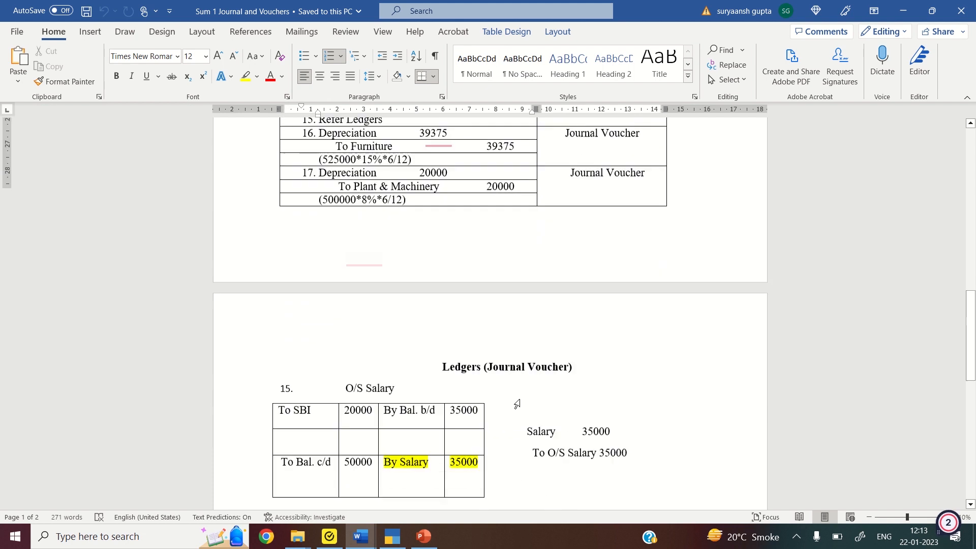
pyautogui.click(520, 400)
pyautogui.scroll(2, 520, 399)
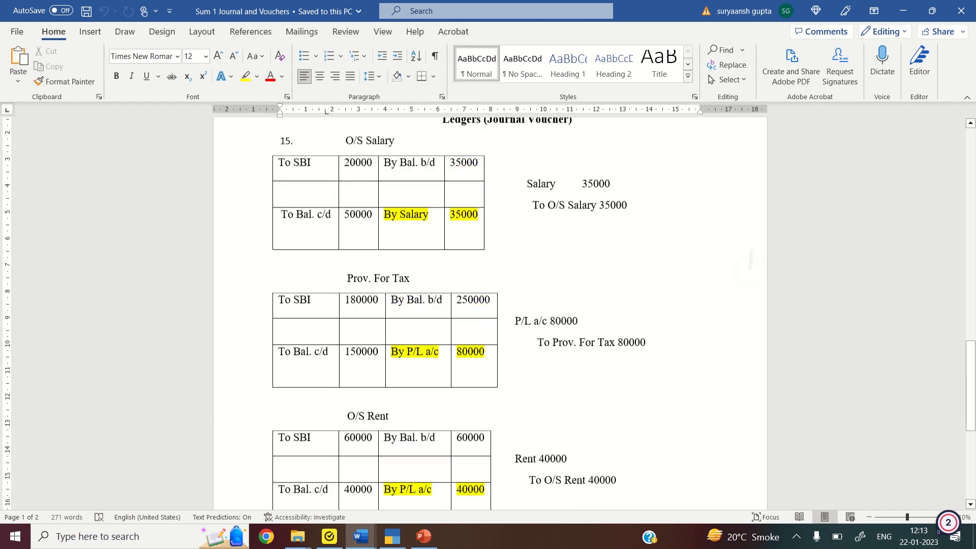
pyautogui.scroll(-3, 560, 504)
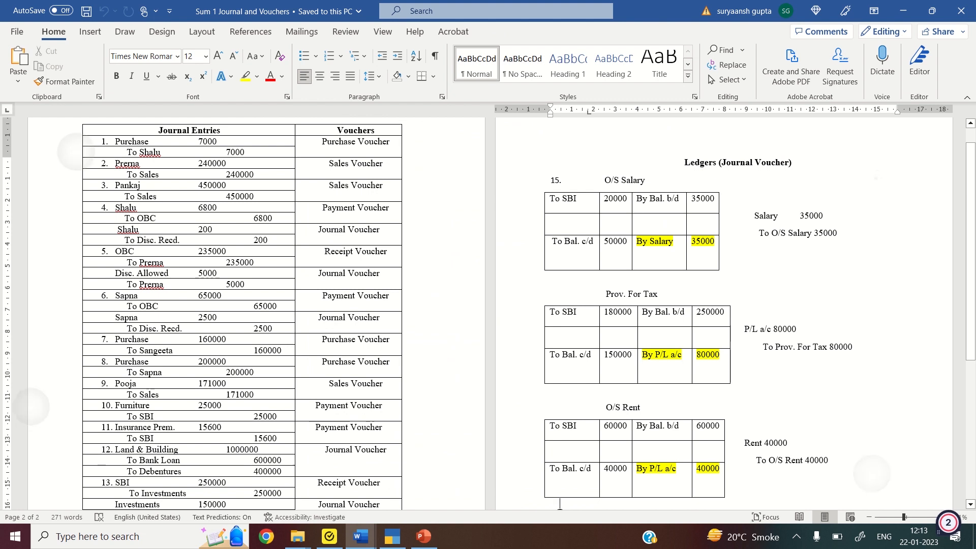
pyautogui.scroll(-3, 559, 508)
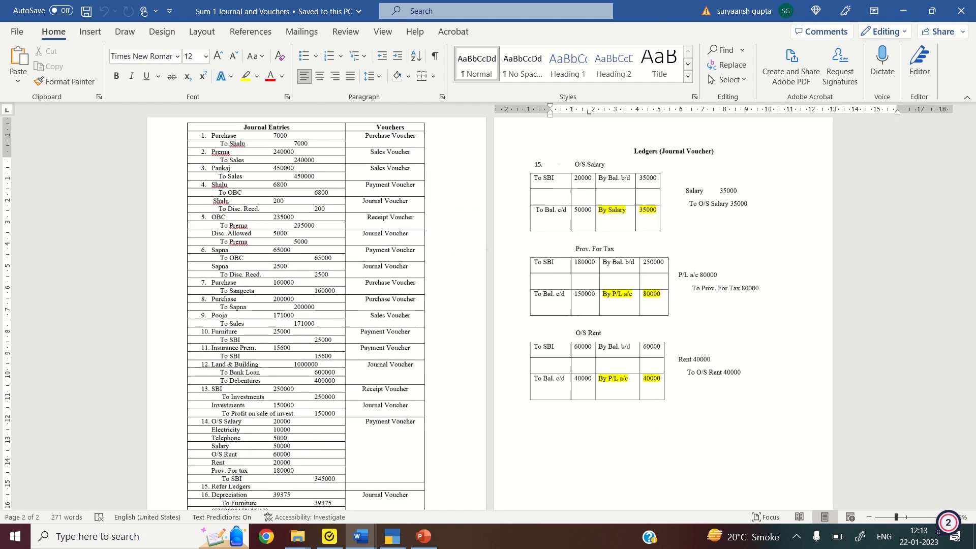
pyautogui.scroll(-1, 536, 366)
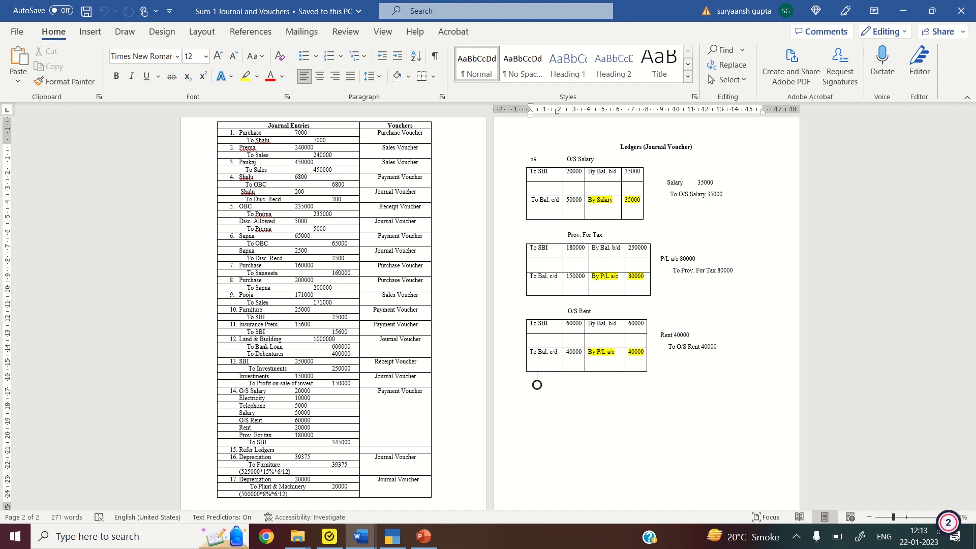
pyautogui.scroll(2, 537, 385)
# Edit O/S Rent's credit entry to read 'By Rent a/c' and save the document
pyautogui.scroll(3, 318, 388)
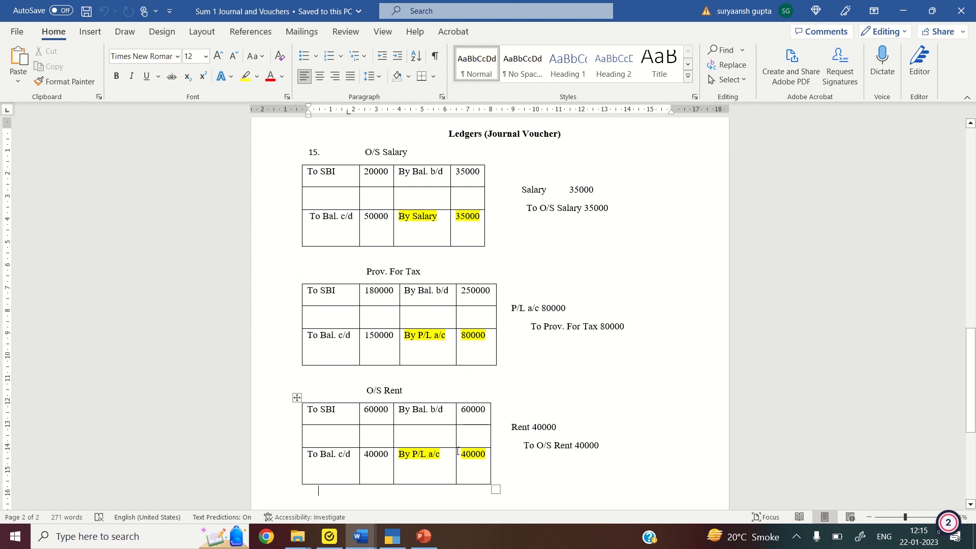
pyautogui.click(431, 455)
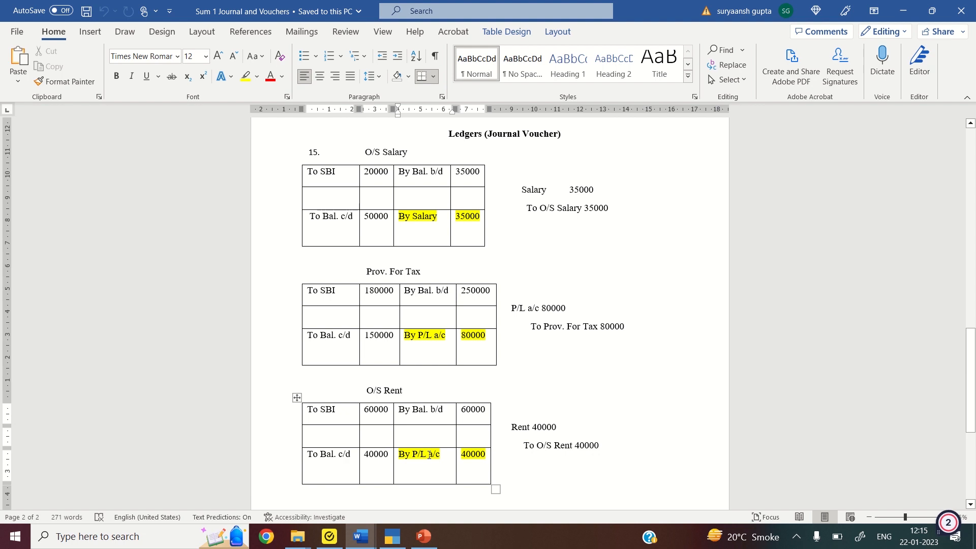
pyautogui.press('BackSpace')
pyautogui.press('BackSpace')
pyautogui.press('BackSpace')
pyautogui.press('BackSpace')
pyautogui.write('Re')
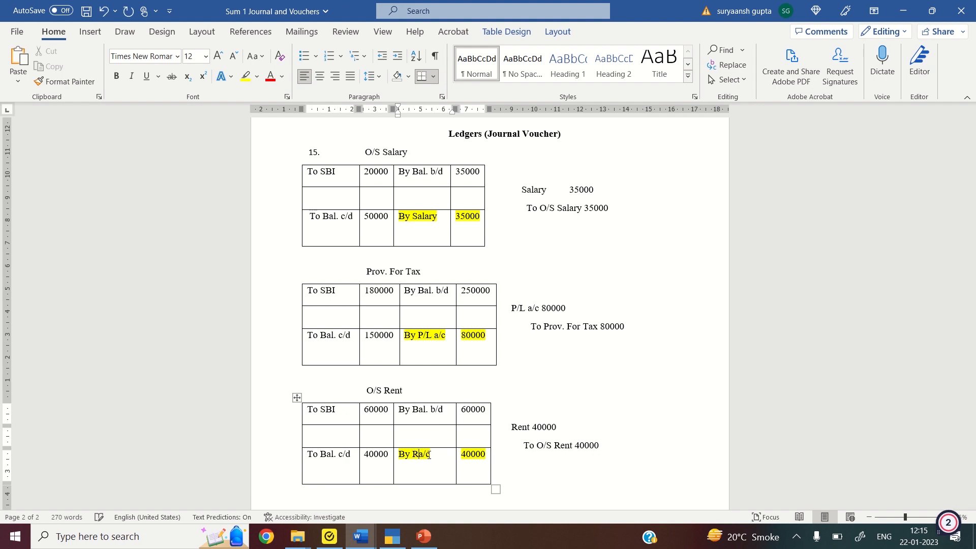
pyautogui.write('nt')
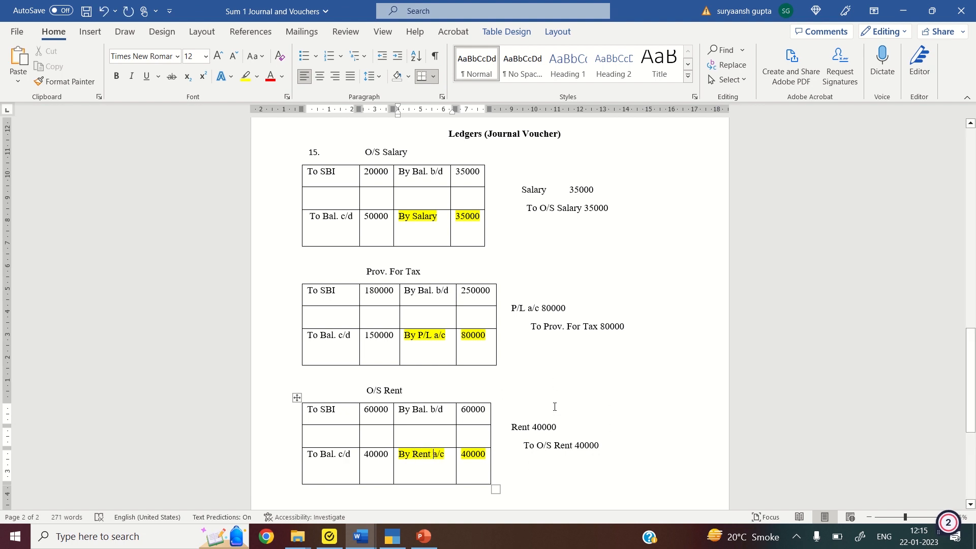
pyautogui.hotkey('ctrl', 's')
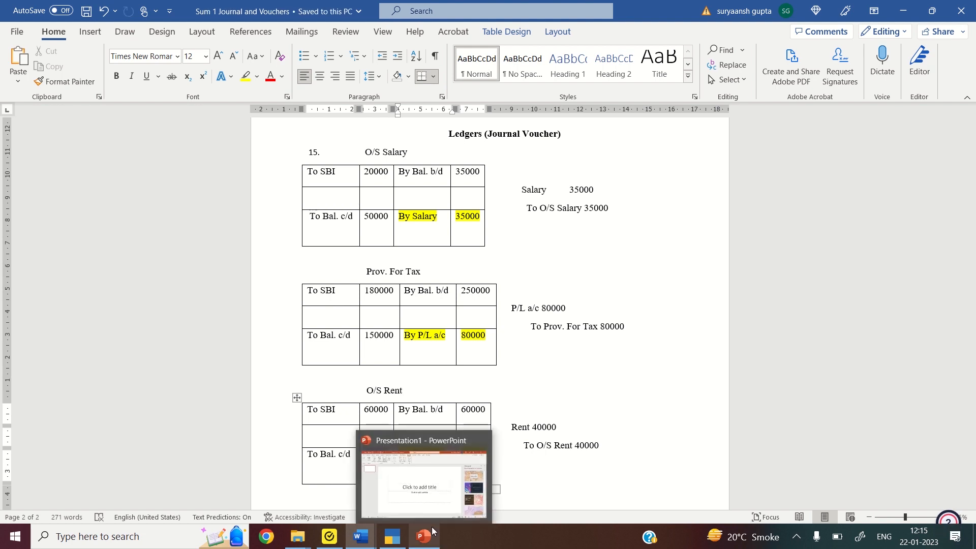
# Back in Tally, record journal 8: debit SALARY 35,000, credit O/S Salary
pyautogui.click(398, 545)
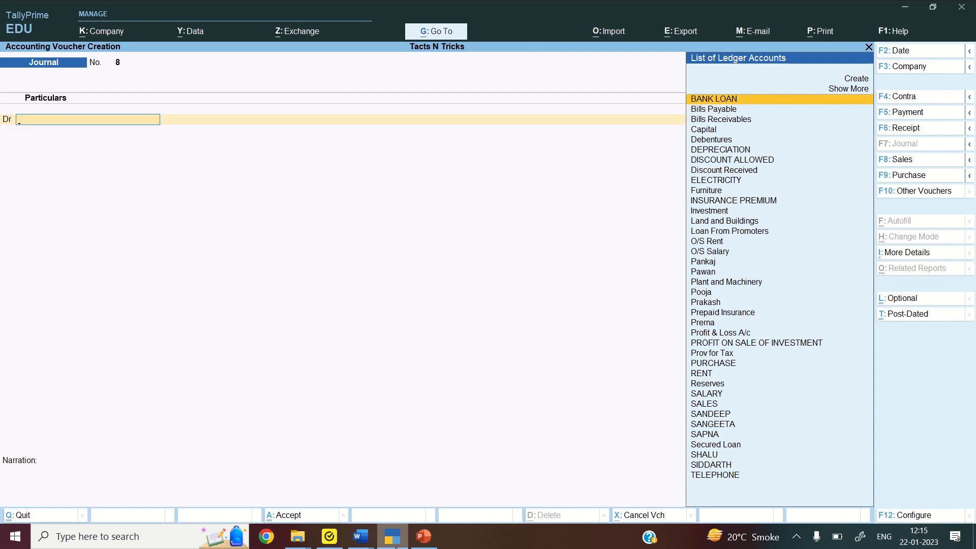
pyautogui.write('Sa')
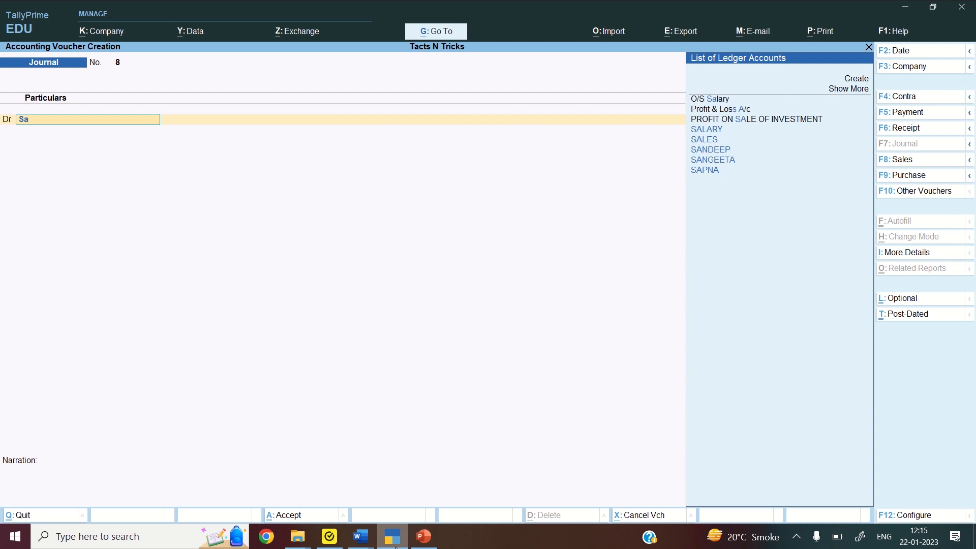
pyautogui.write('lary')
pyautogui.press('Return')
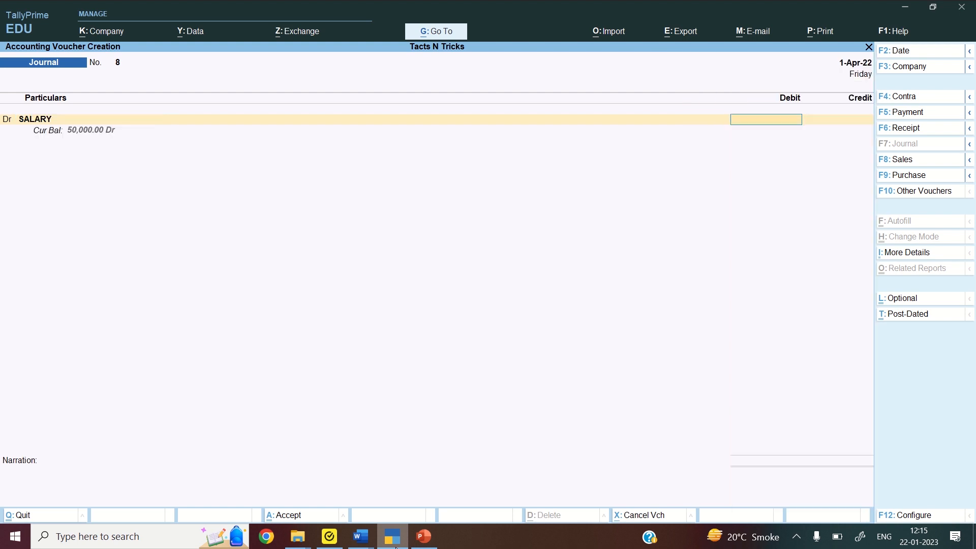
pyautogui.write('35000')
pyautogui.press('Return')
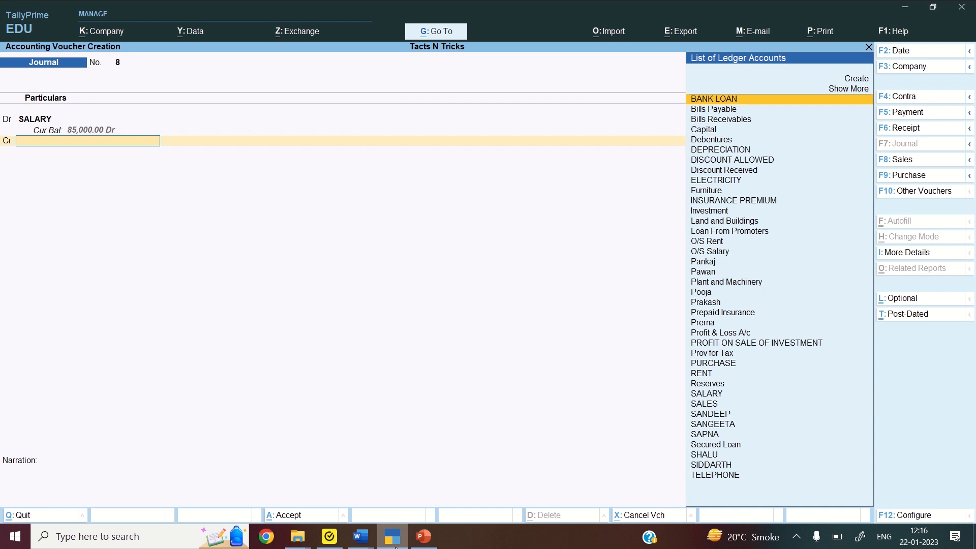
pyautogui.write('O/s')
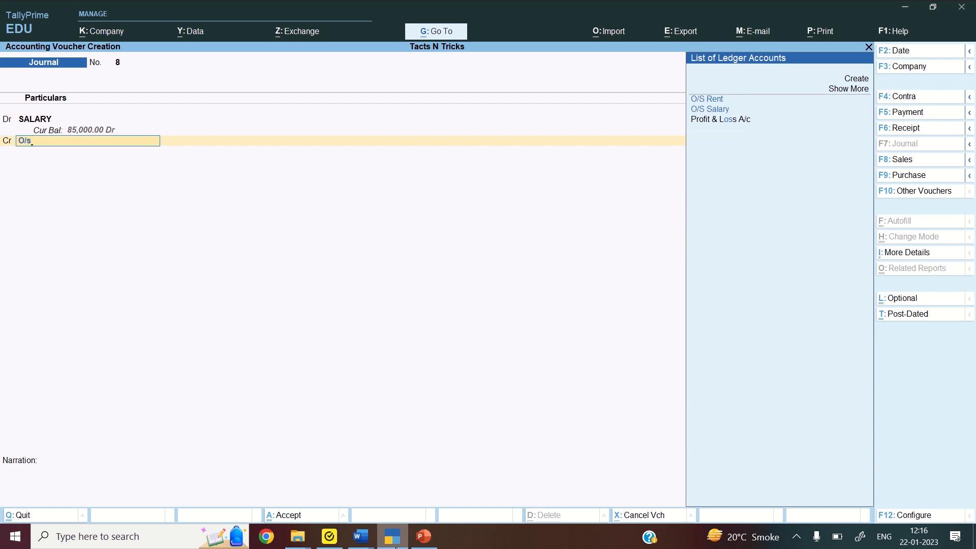
pyautogui.press('Down')
pyautogui.press('Return')
pyautogui.press('Return')
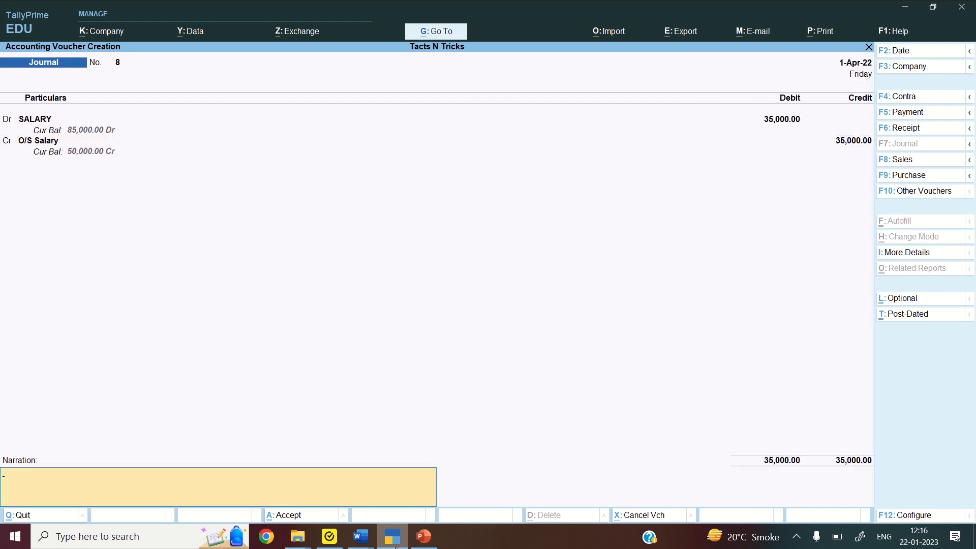
pyautogui.press('Return')
pyautogui.press('Return')
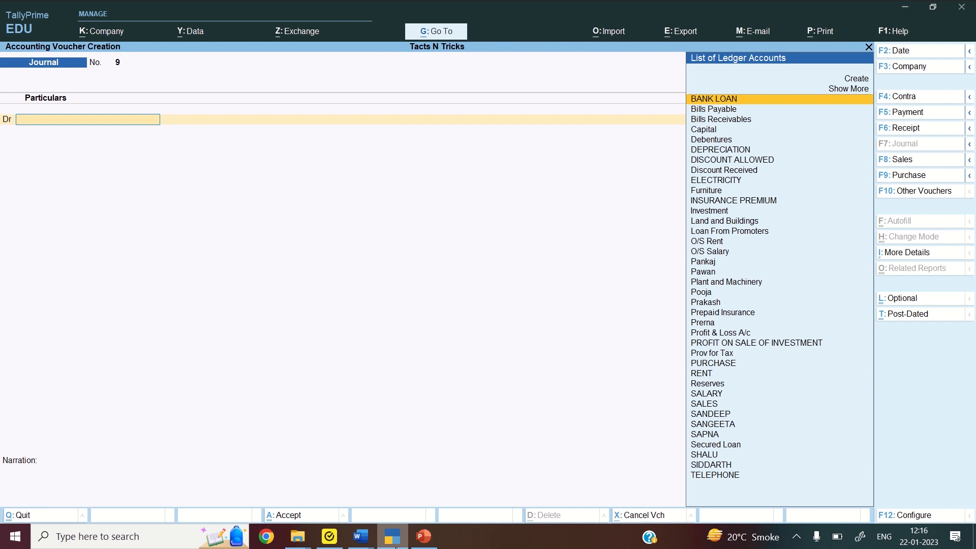
# Record journal 9: debit Profit & Loss A/c 80,000, credit Prov for Tax
pyautogui.write('P')
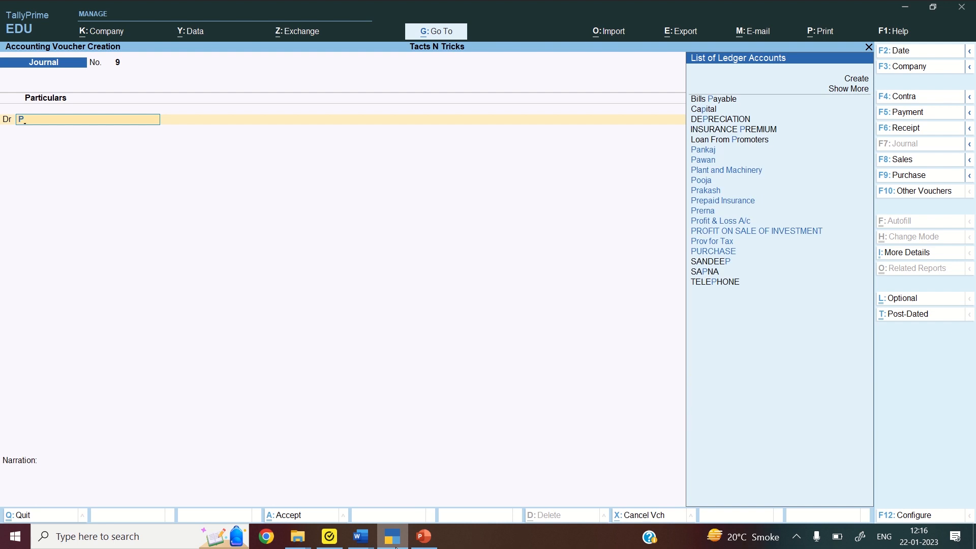
pyautogui.write('ro')
pyautogui.press('Down')
pyautogui.press('Down')
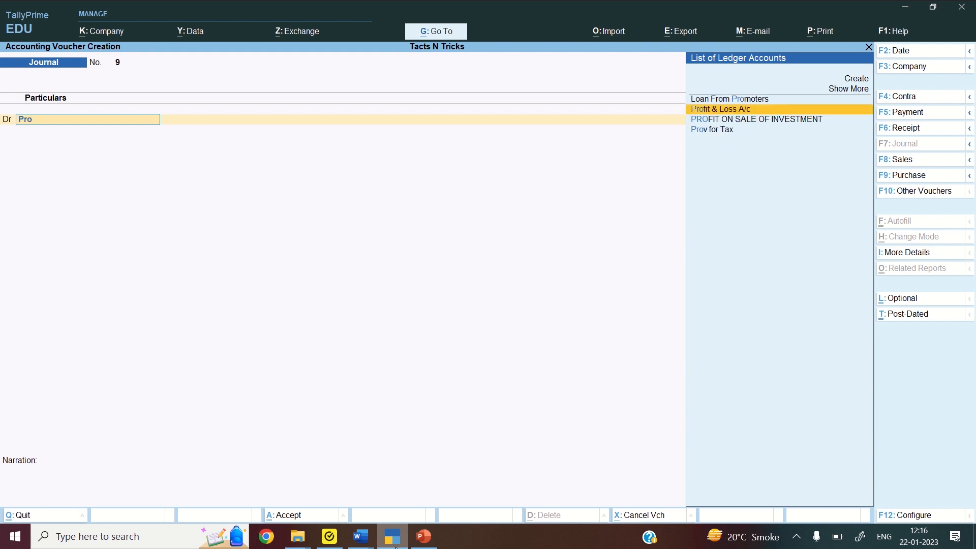
pyautogui.press('Up')
pyautogui.press('Return')
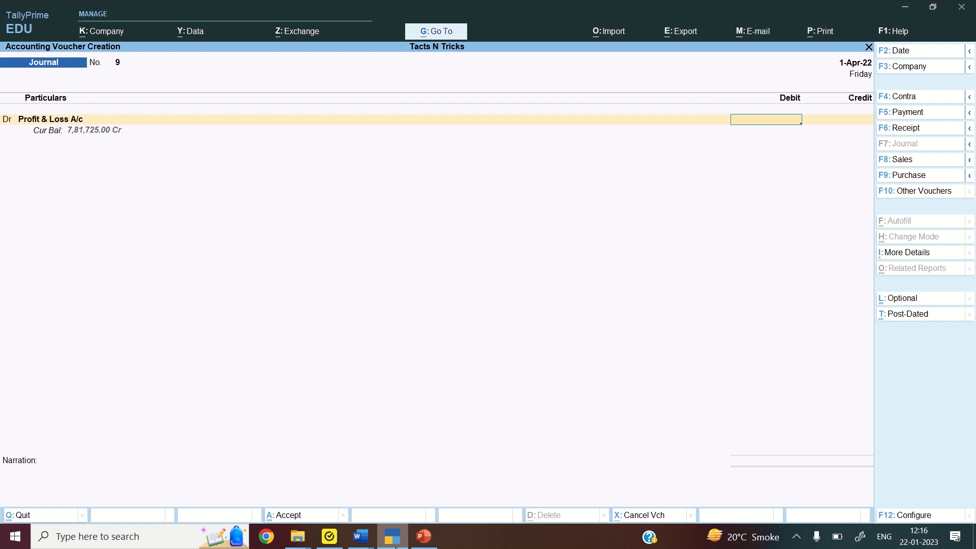
pyautogui.write('80000')
pyautogui.press('Return')
pyautogui.write('Pro')
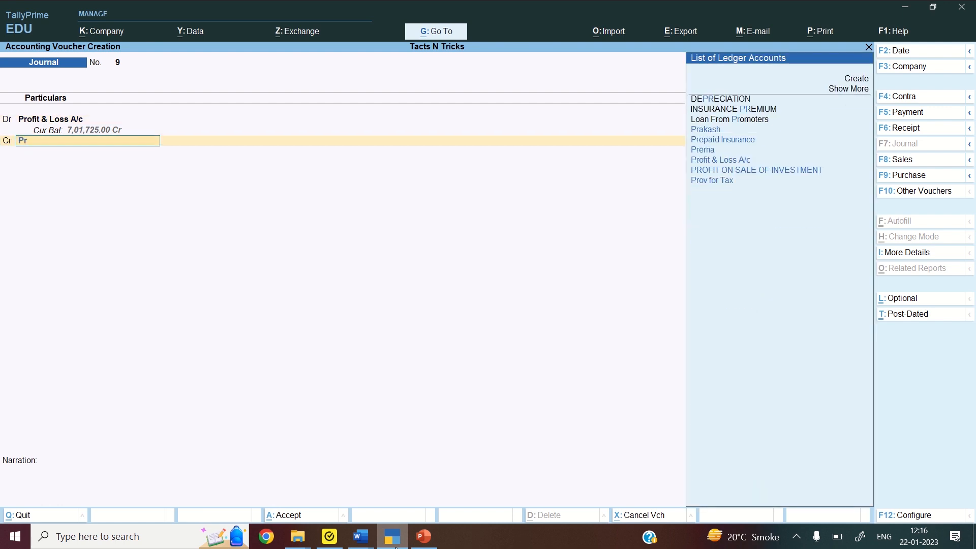
pyautogui.press('Down')
pyautogui.press('Down')
pyautogui.press('Down')
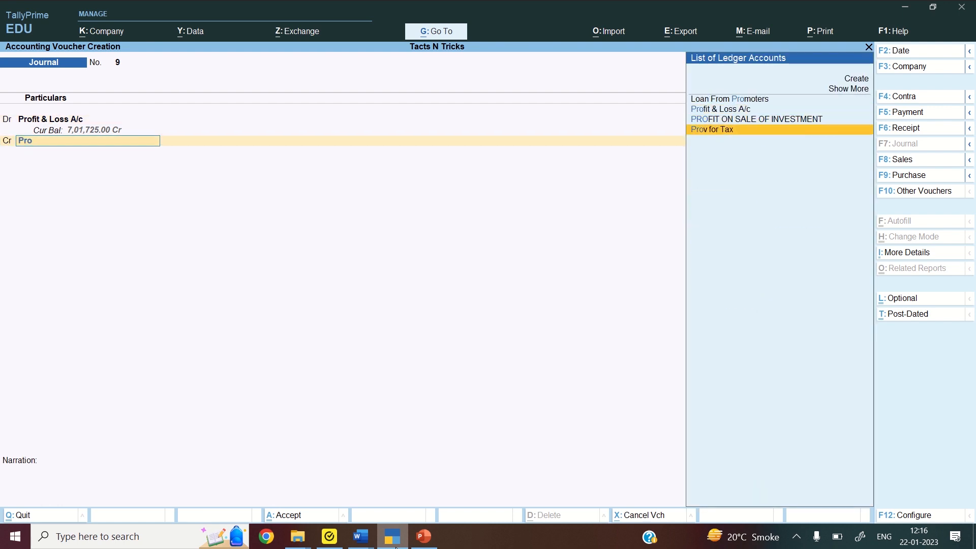
pyautogui.press('Return')
pyautogui.press('Return')
pyautogui.press('Return')
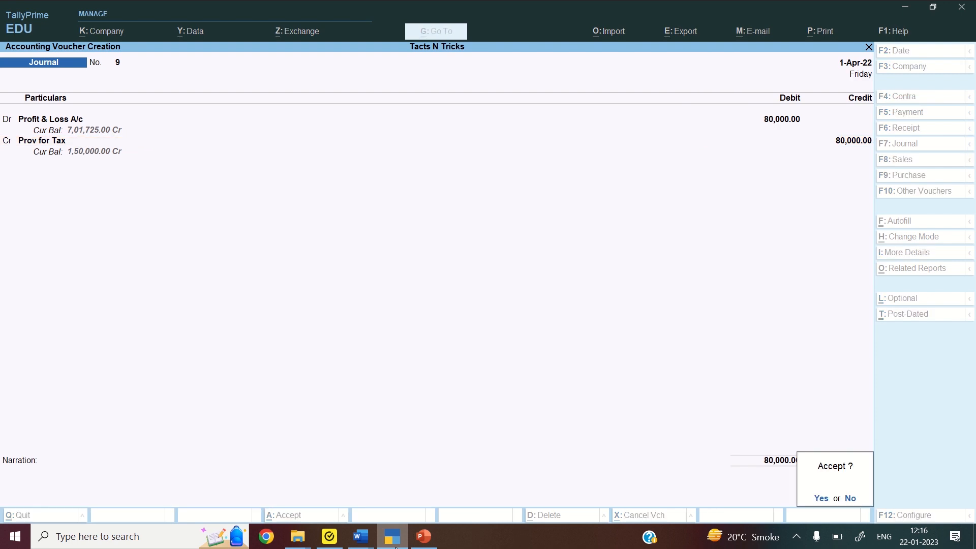
pyautogui.press('Return')
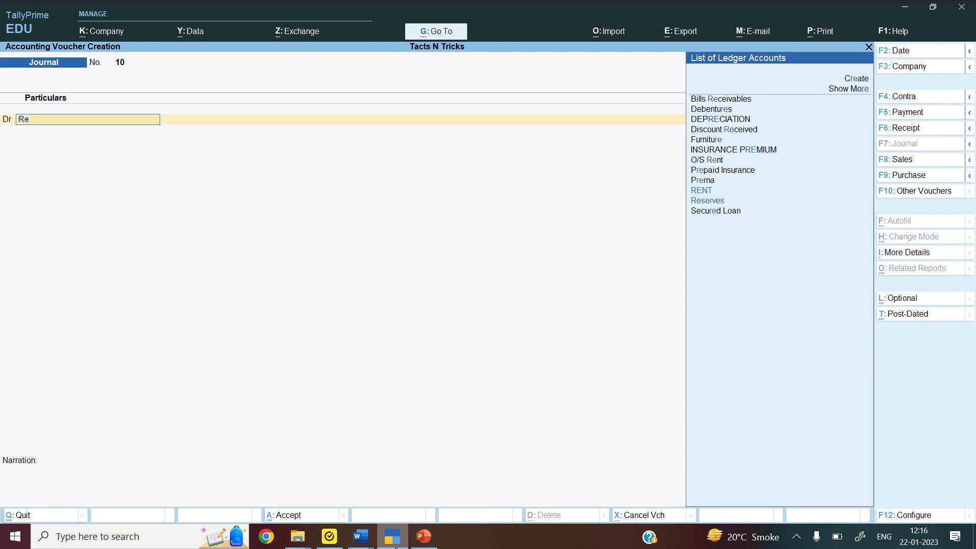
# Choose RENT as the debit ledger, checking the solution document in Word
pyautogui.write('n')
pyautogui.press('Return')
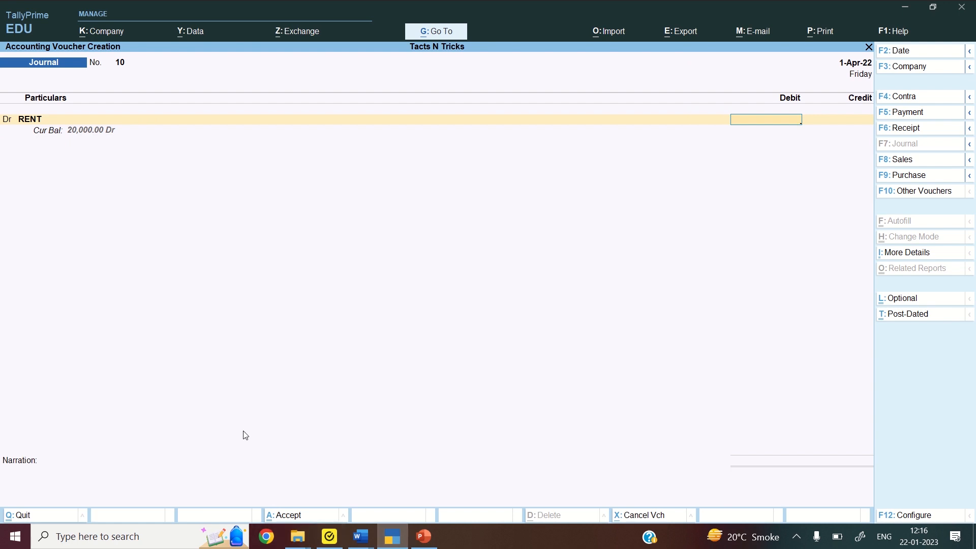
pyautogui.moveTo(360, 545)
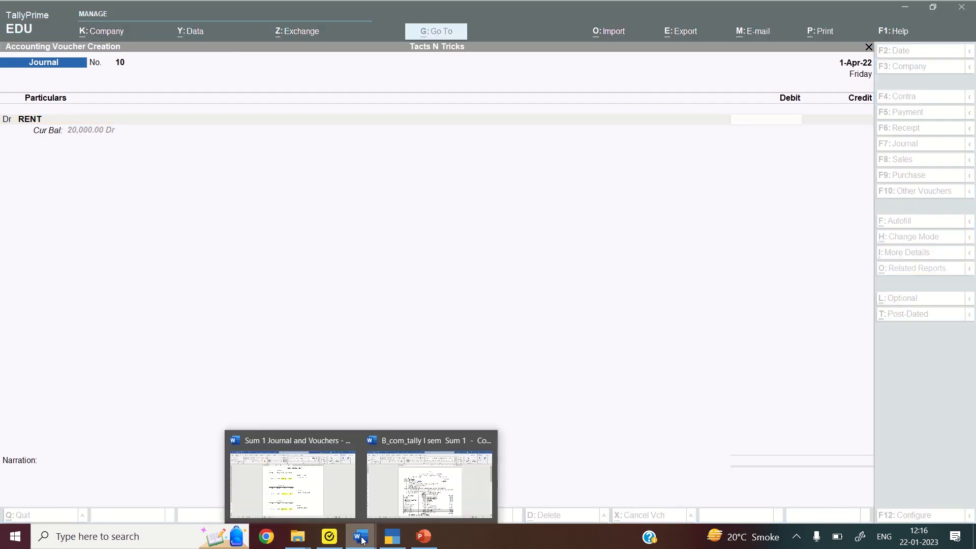
pyautogui.click(335, 488)
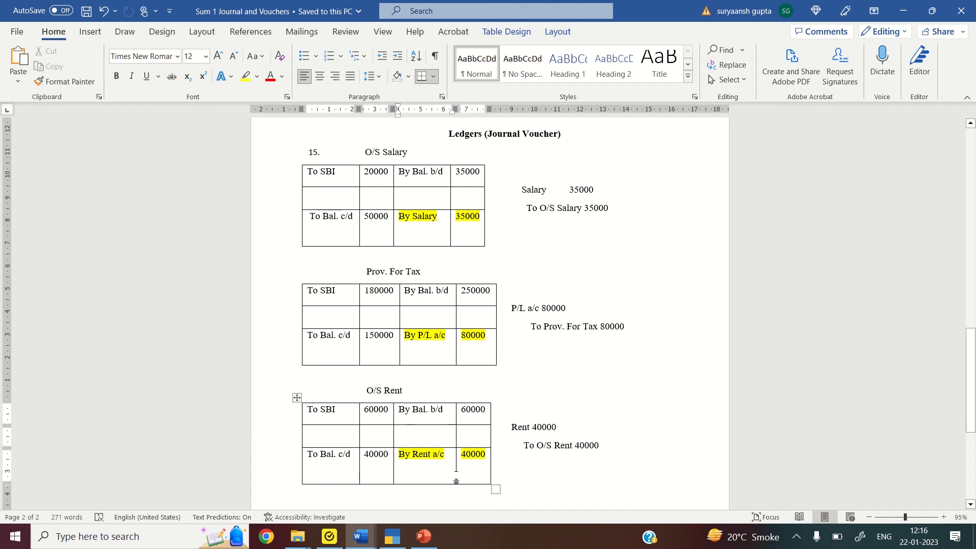
pyautogui.click(393, 535)
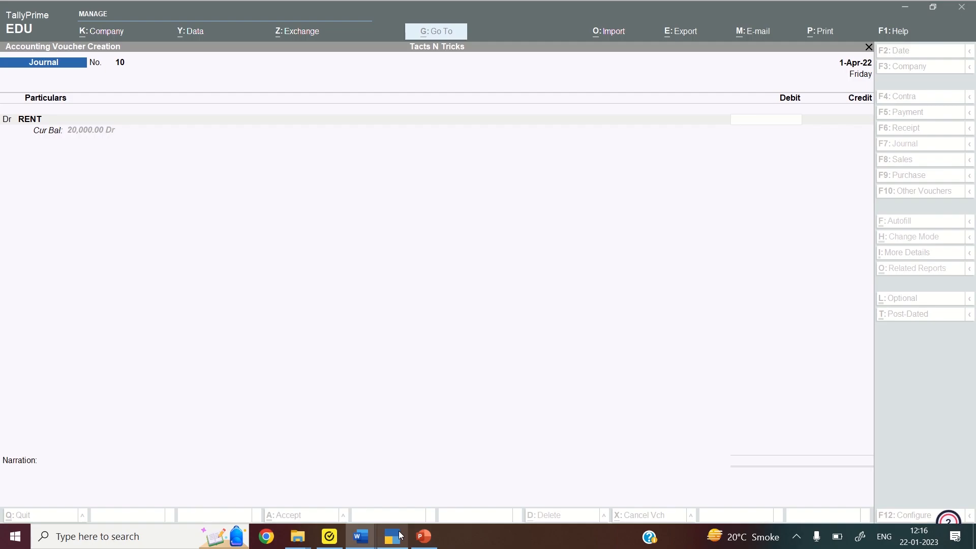
# Debit RENT 40,000 and credit O/s Rent 40,000, saving journal voucher 10
pyautogui.write('4')
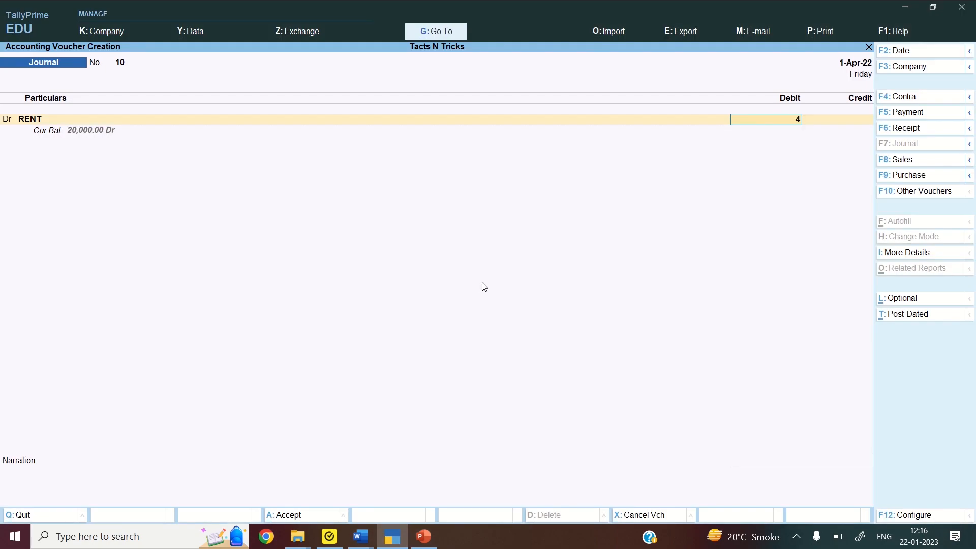
pyautogui.write('0000')
pyautogui.press('Return')
pyautogui.write('O/')
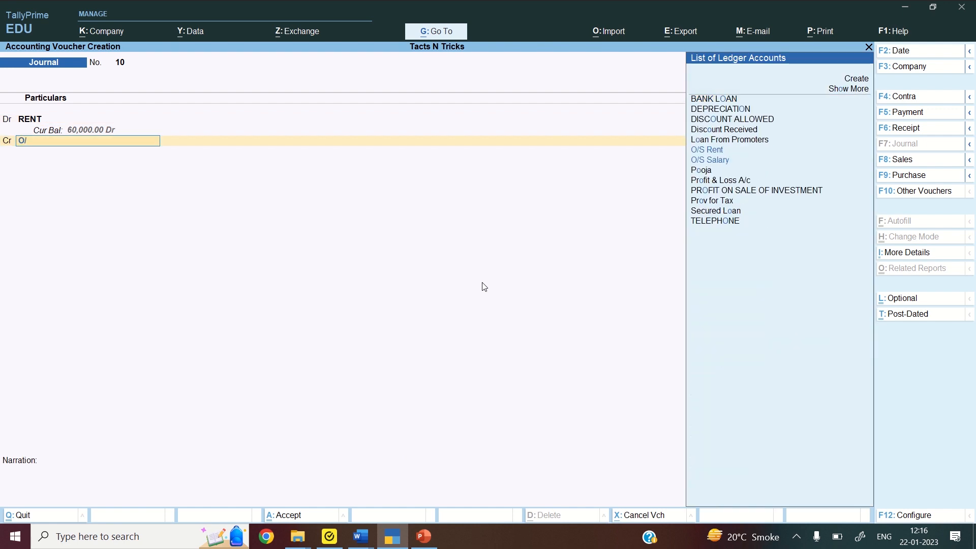
pyautogui.write('s Rent')
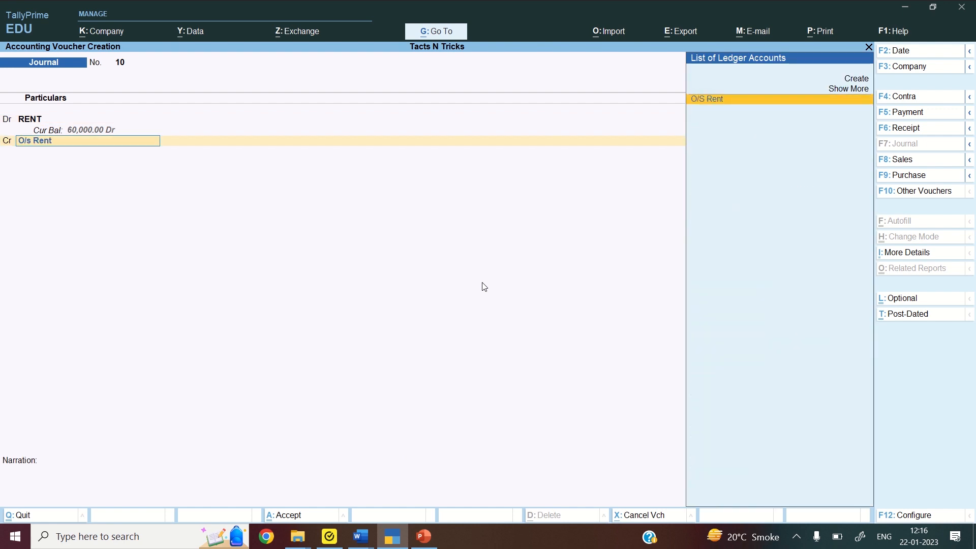
pyautogui.press('Return')
pyautogui.press('Return')
pyautogui.press('Return')
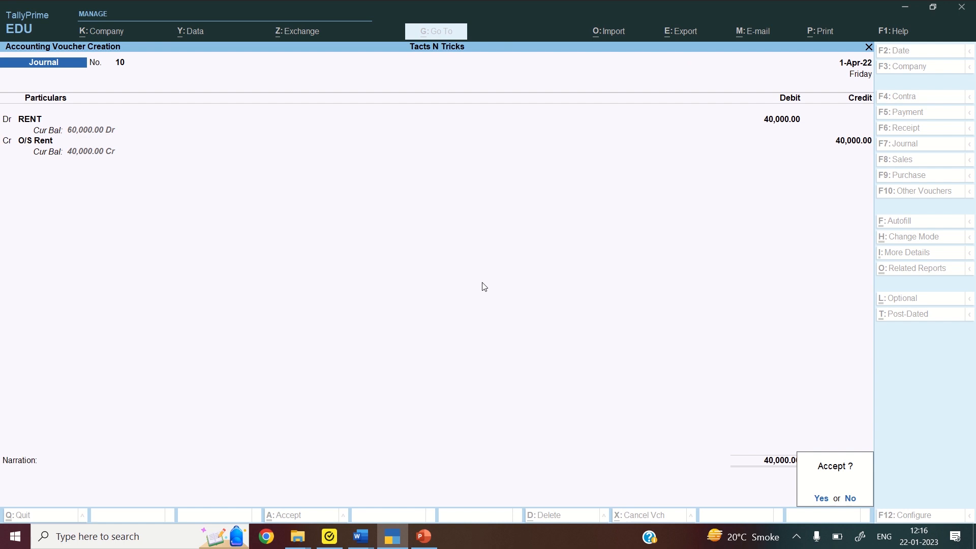
pyautogui.press('Return')
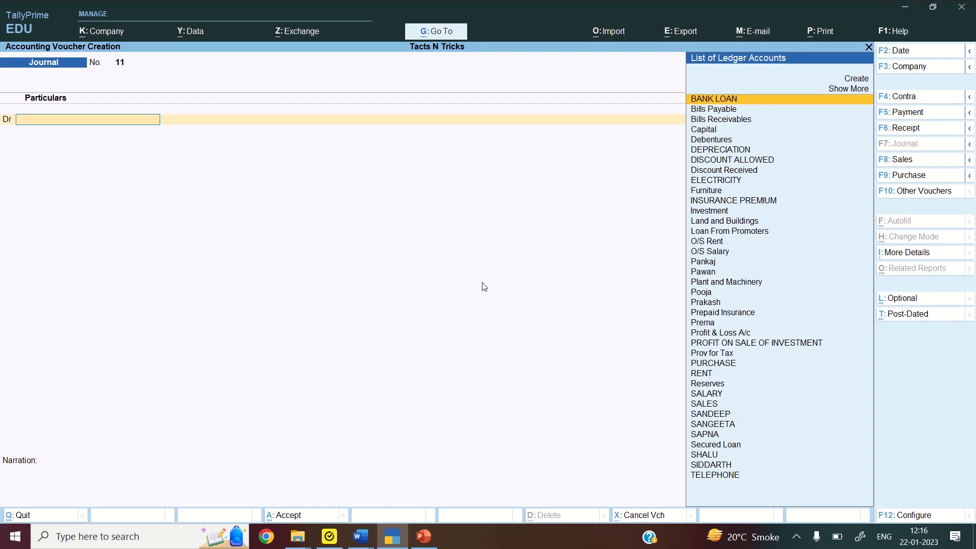
pyautogui.click(366, 534)
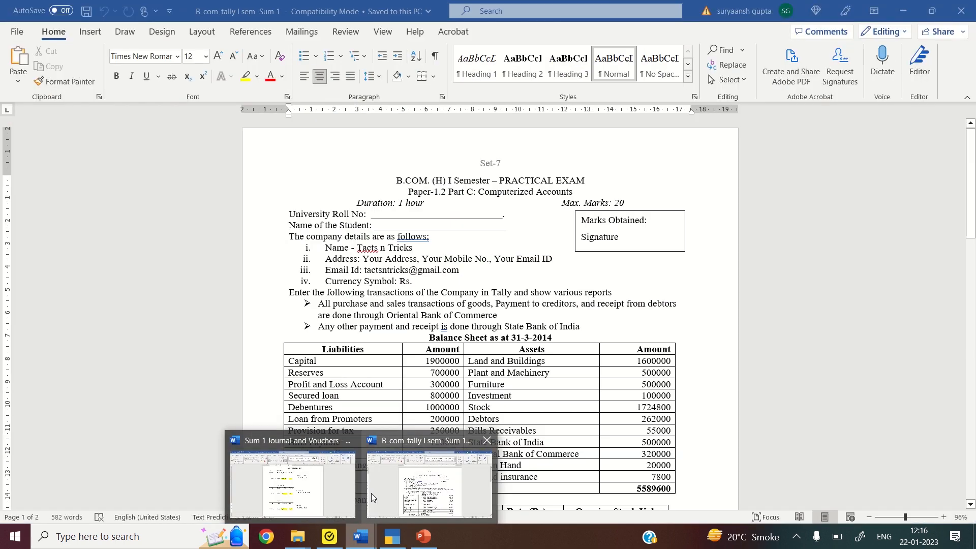
pyautogui.click(358, 486)
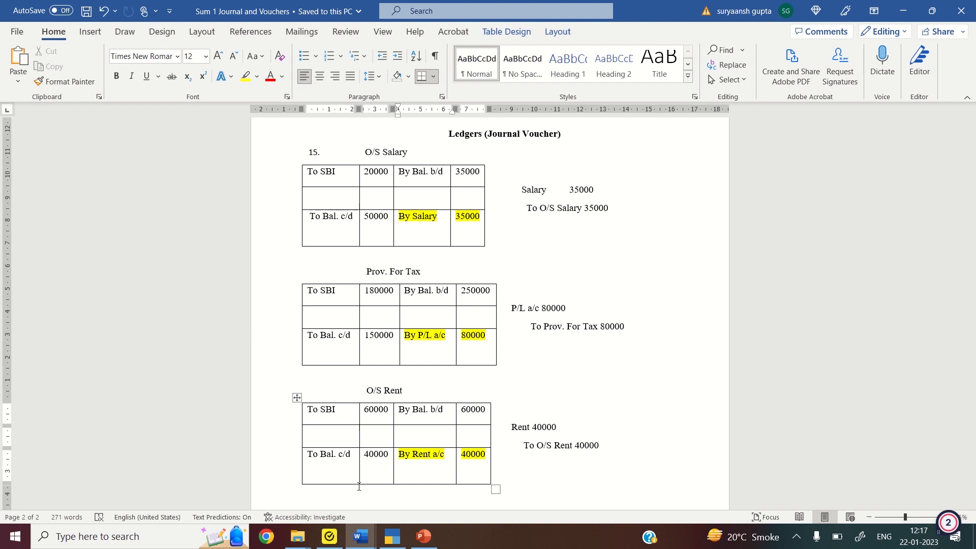
pyautogui.scroll(-2, 359, 487)
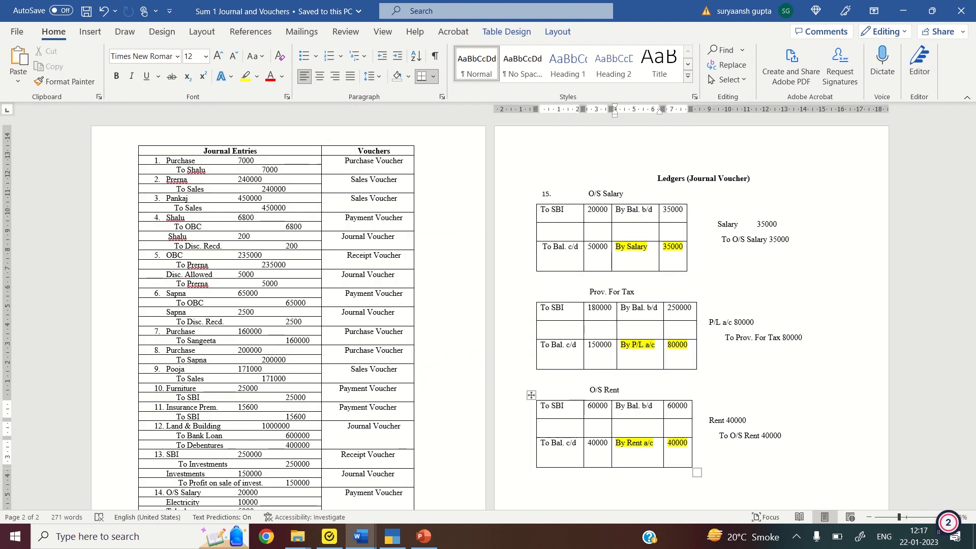
pyautogui.scroll(-3, 359, 486)
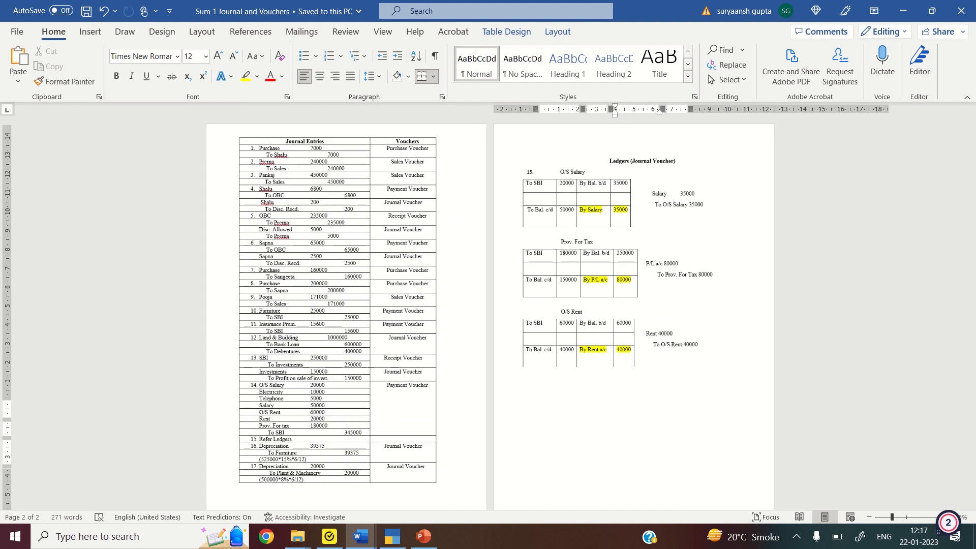
pyautogui.click(601, 347)
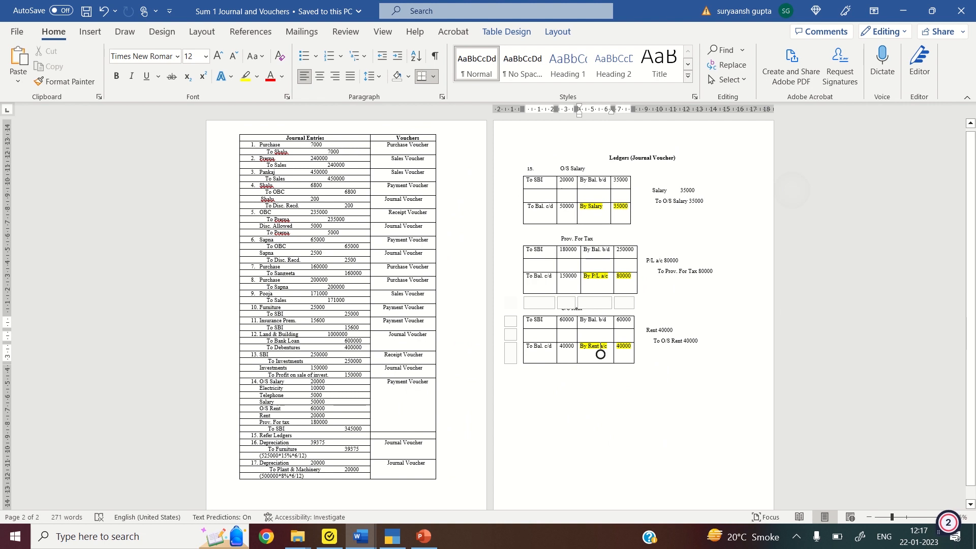
pyautogui.scroll(2, 600, 355)
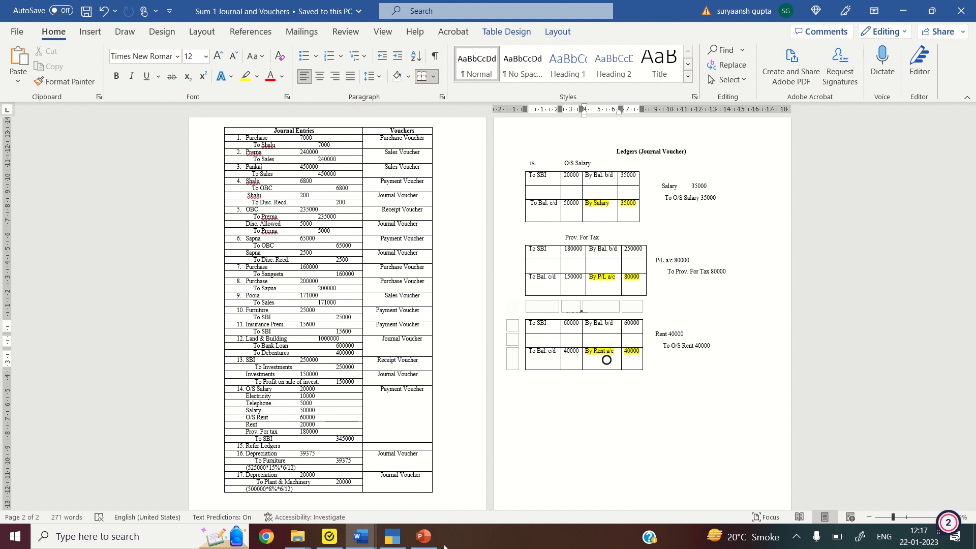
pyautogui.click(385, 543)
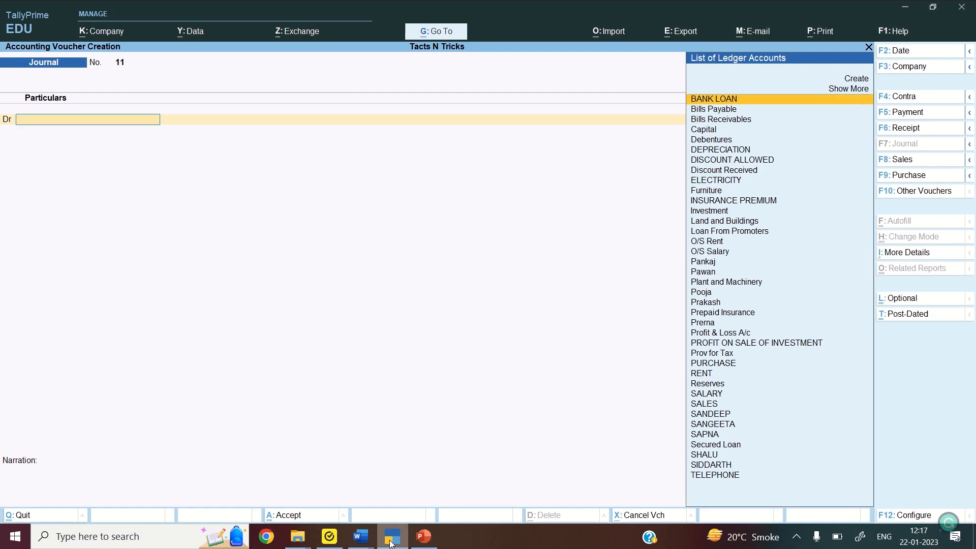
# Discard the blank voucher, then review the detailed Balance Sheet balanced at 71,38,825.00 and close it
pyautogui.press('Escape')
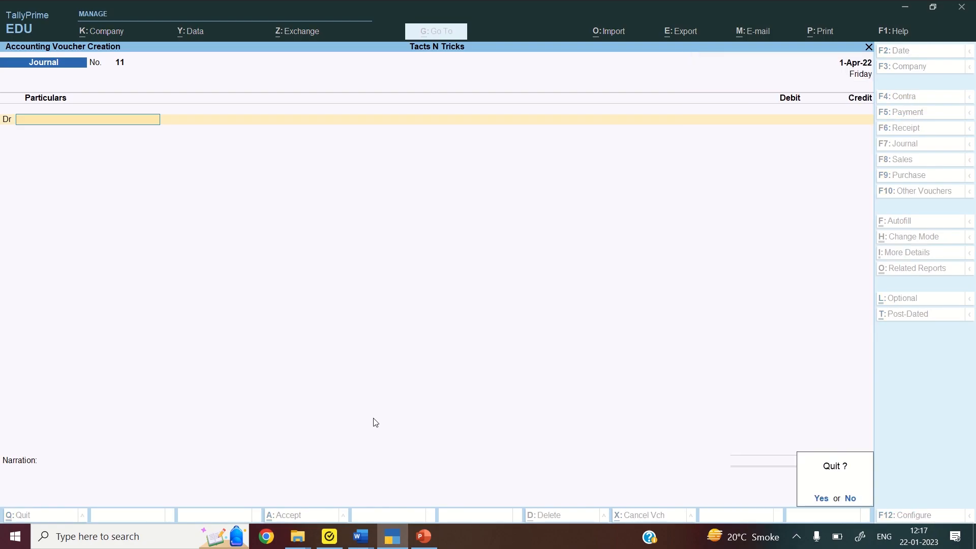
pyautogui.press('y')
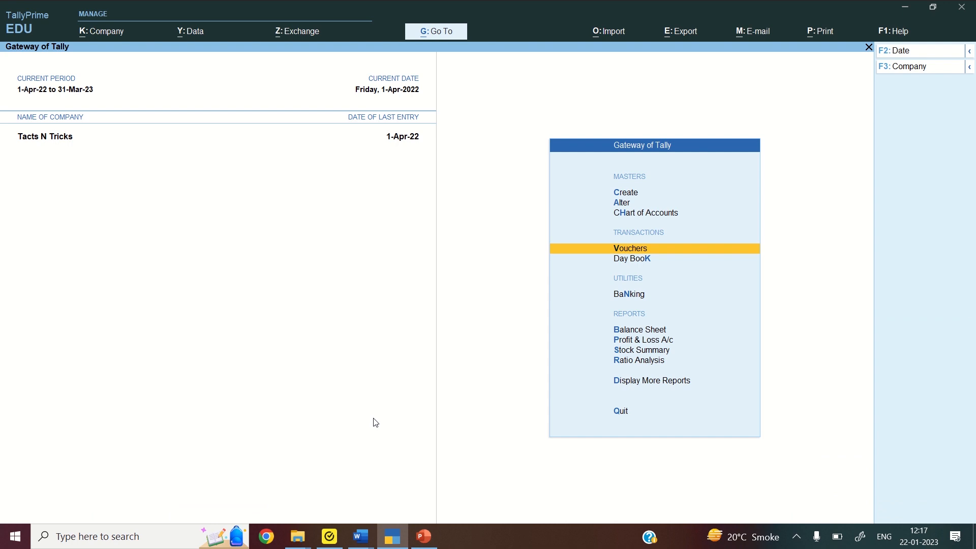
pyautogui.press('b')
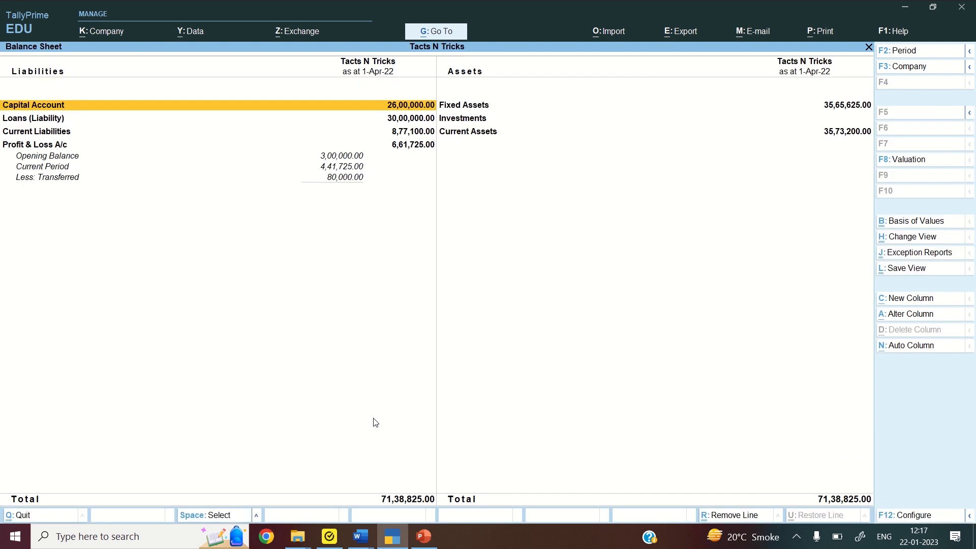
pyautogui.hotkey('alt', 'F5')
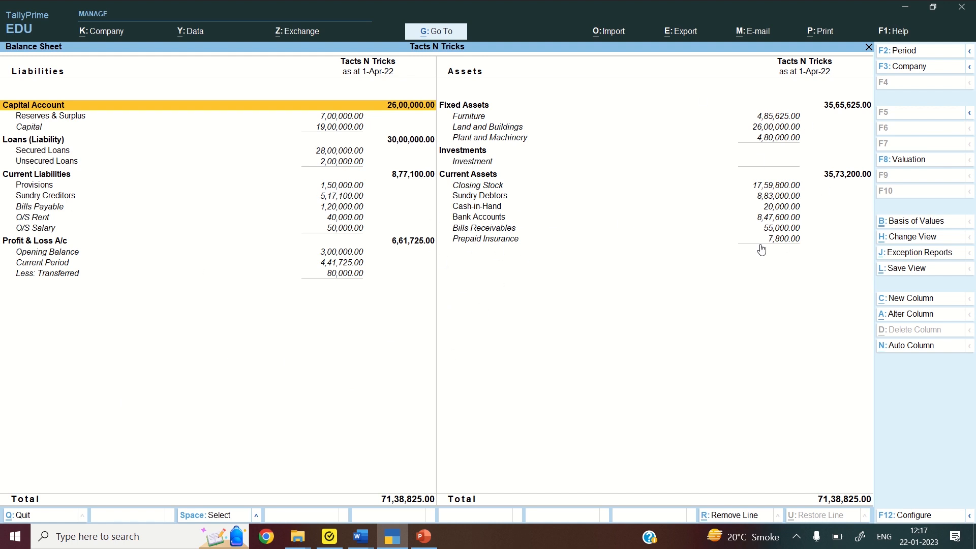
pyautogui.press('Escape')
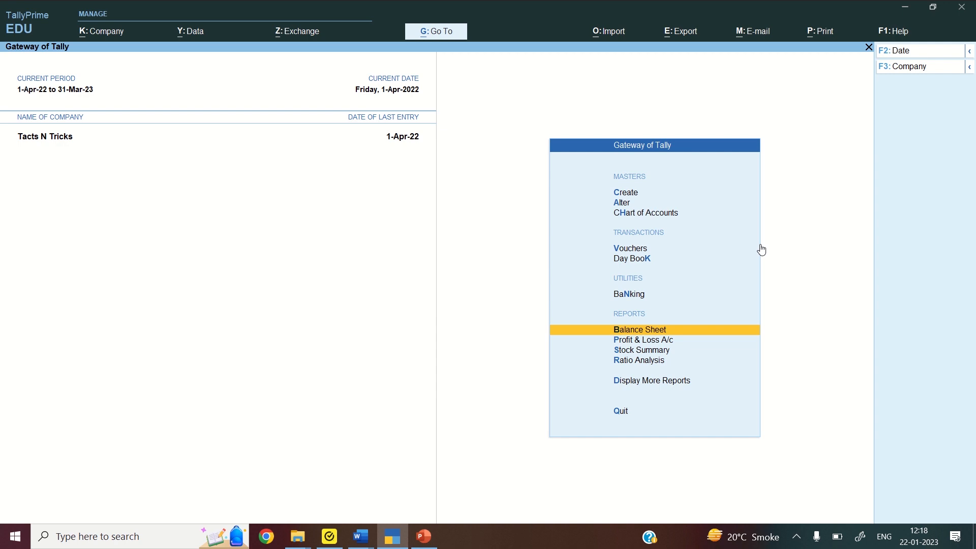
pyautogui.press('Up')
pyautogui.press('Up')
pyautogui.press('Up')
pyautogui.press('Down')
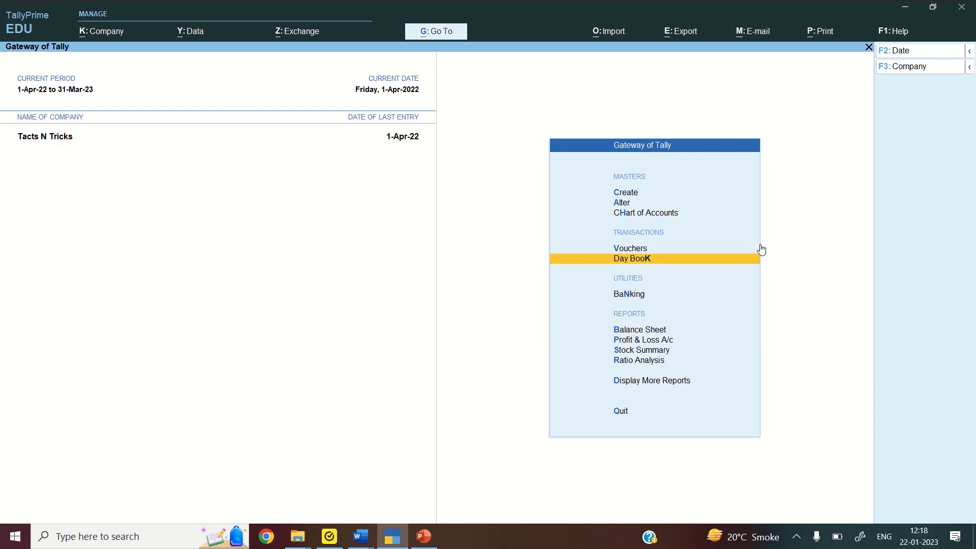
pyautogui.press('Return')
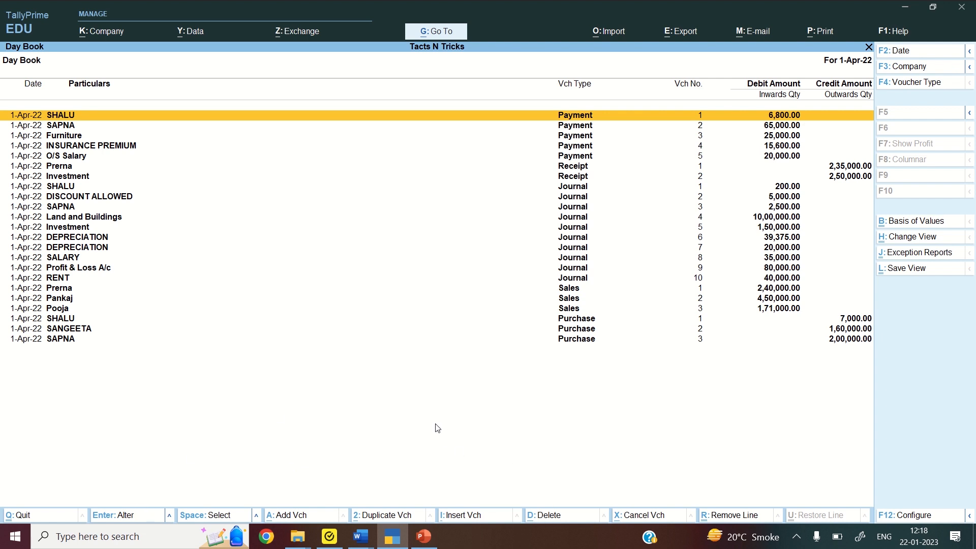
pyautogui.click(452, 515)
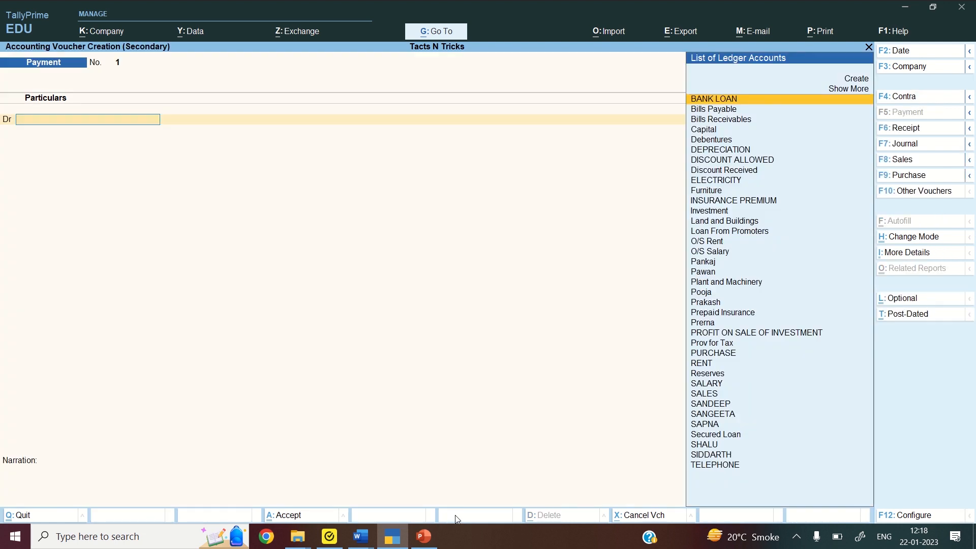
pyautogui.press('Escape')
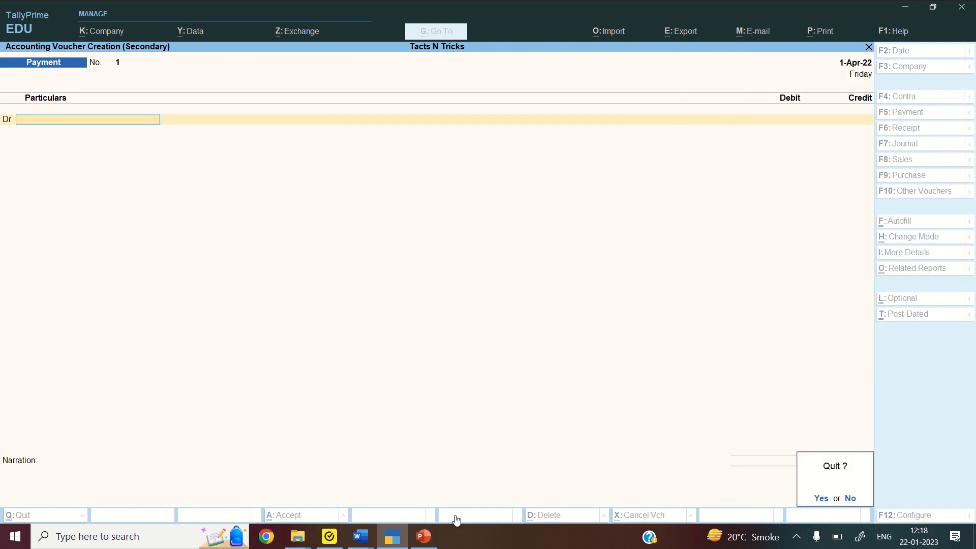
pyautogui.press('y')
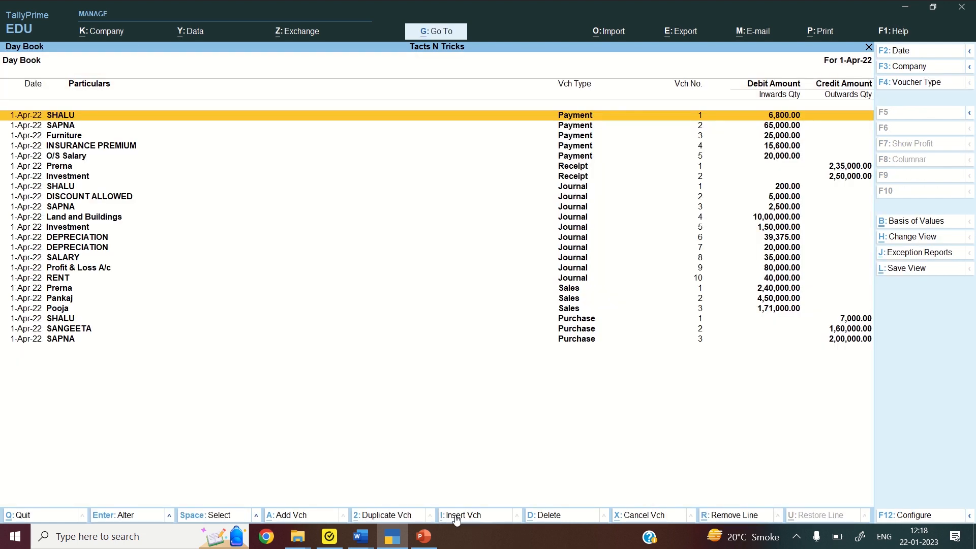
pyautogui.press('Escape')
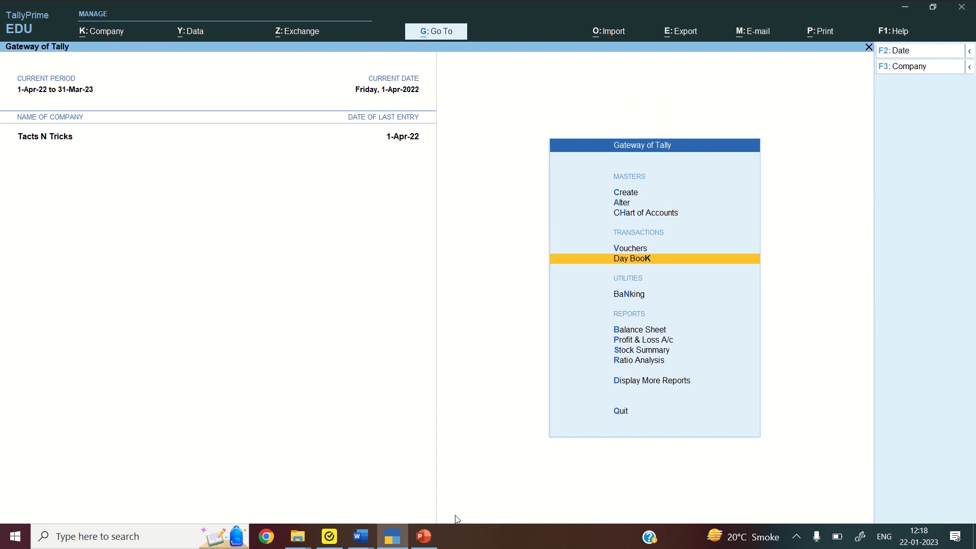